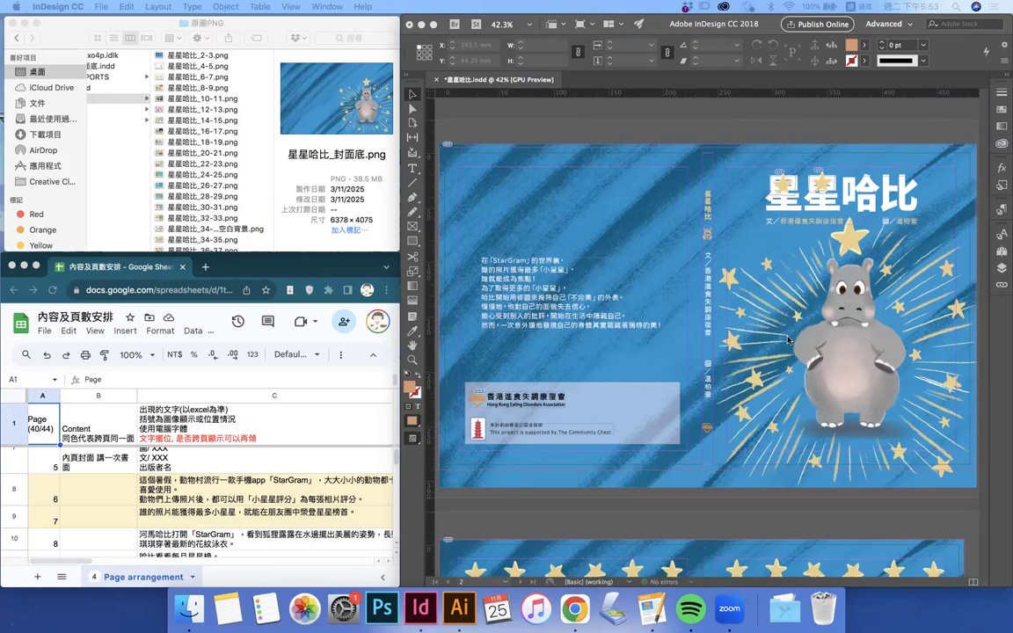
Review the picture book layout from the cover through the inside spreads to the closing credits spread
{"action": "scroll", "coordinate": [788, 340], "scroll_direction": "down", "scroll_amount": 2}
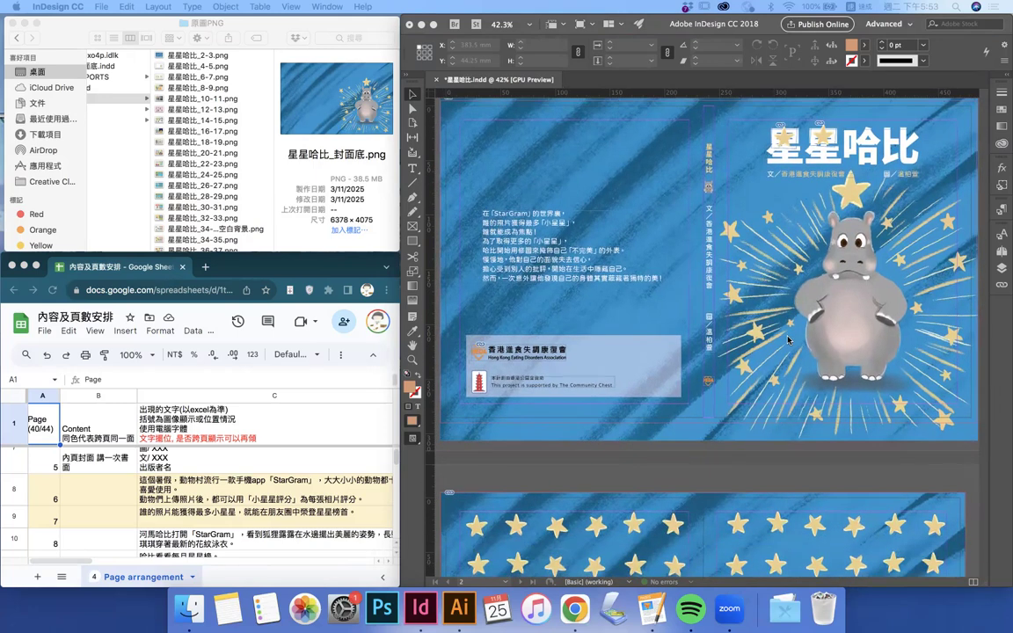
{"action": "scroll", "coordinate": [788, 341], "scroll_direction": "up", "scroll_amount": 2}
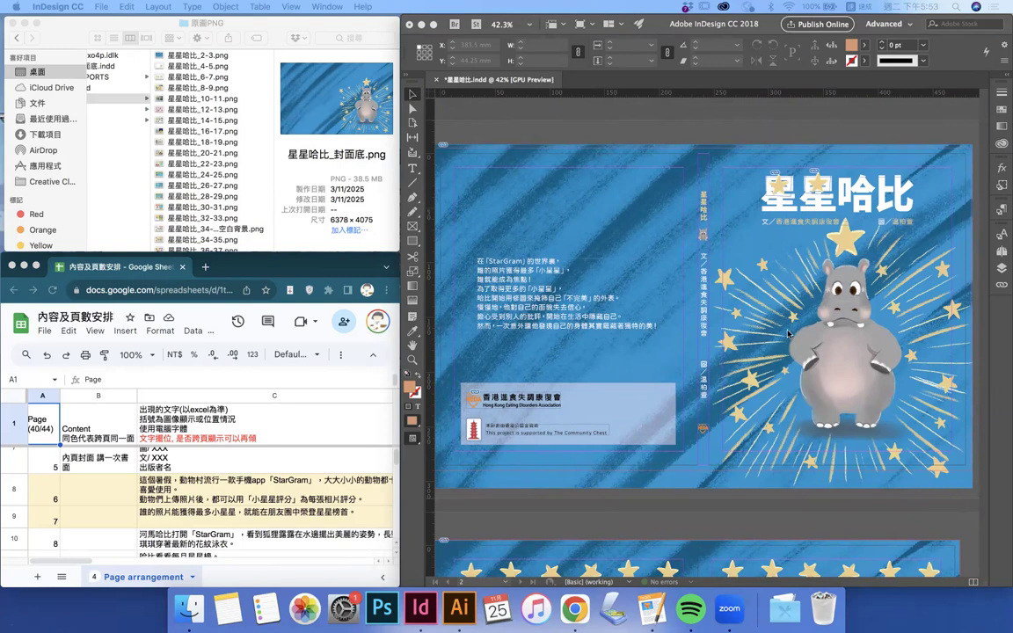
{"action": "scroll", "coordinate": [787, 340], "scroll_direction": "down", "scroll_amount": 14}
{"action": "scroll", "coordinate": [785, 368], "scroll_direction": "down", "scroll_amount": 8}
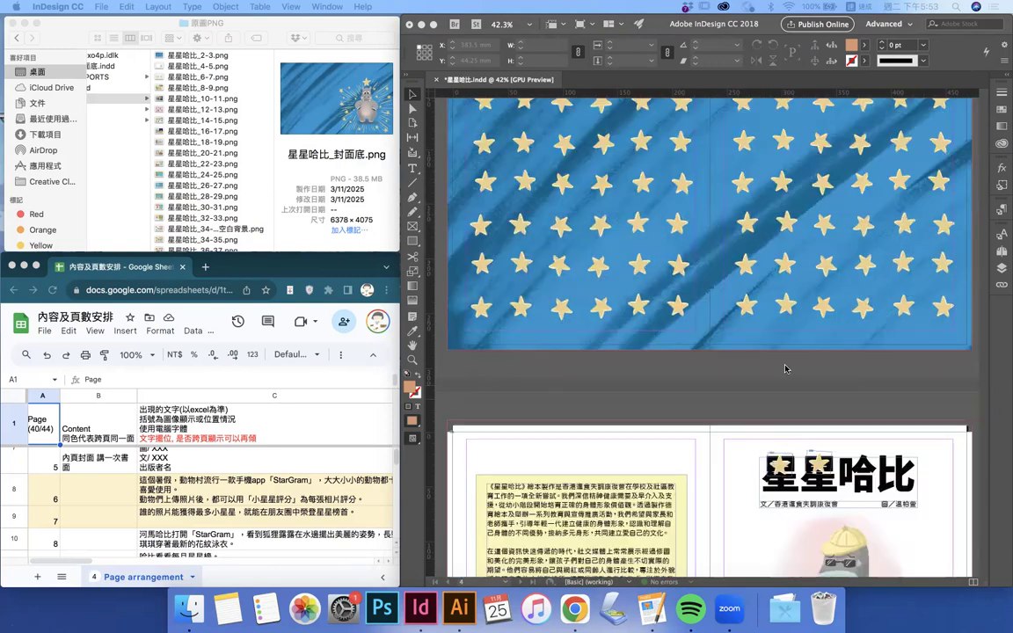
{"action": "scroll", "coordinate": [785, 369], "scroll_direction": "down", "scroll_amount": 6}
{"action": "scroll", "coordinate": [785, 369], "scroll_direction": "down", "scroll_amount": 8}
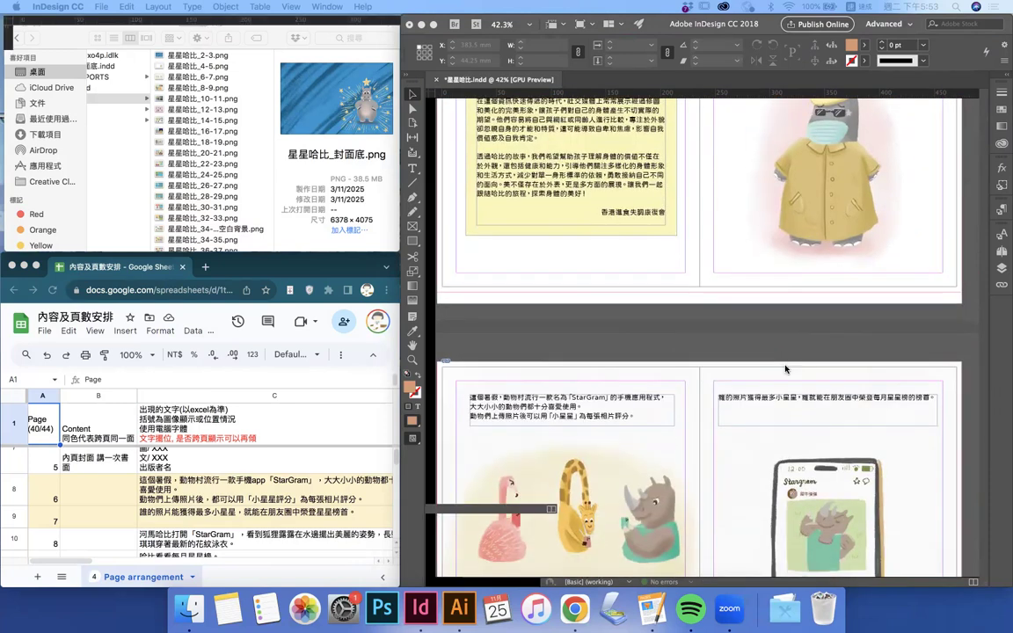
{"action": "scroll", "coordinate": [785, 369], "scroll_direction": "down", "scroll_amount": 8}
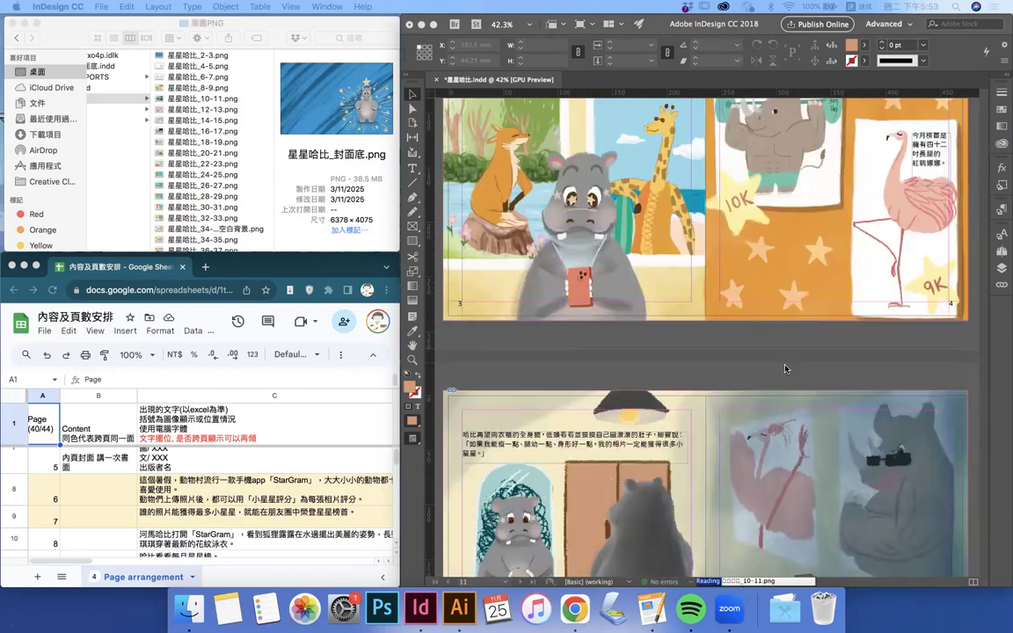
{"action": "scroll", "coordinate": [785, 368], "scroll_direction": "down", "scroll_amount": 8}
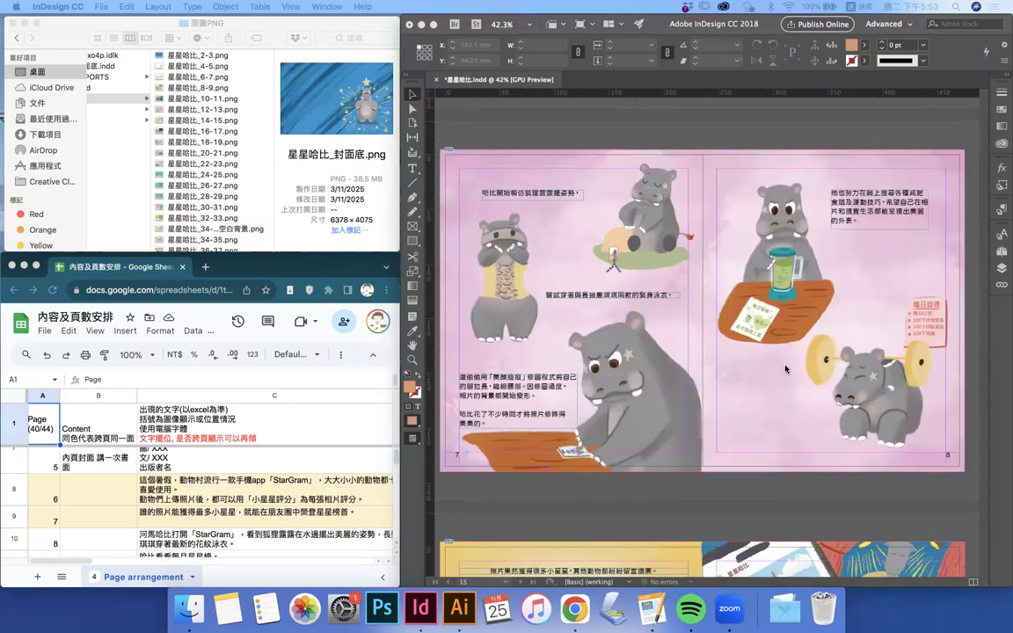
{"action": "scroll", "coordinate": [786, 370], "scroll_direction": "down", "scroll_amount": 8}
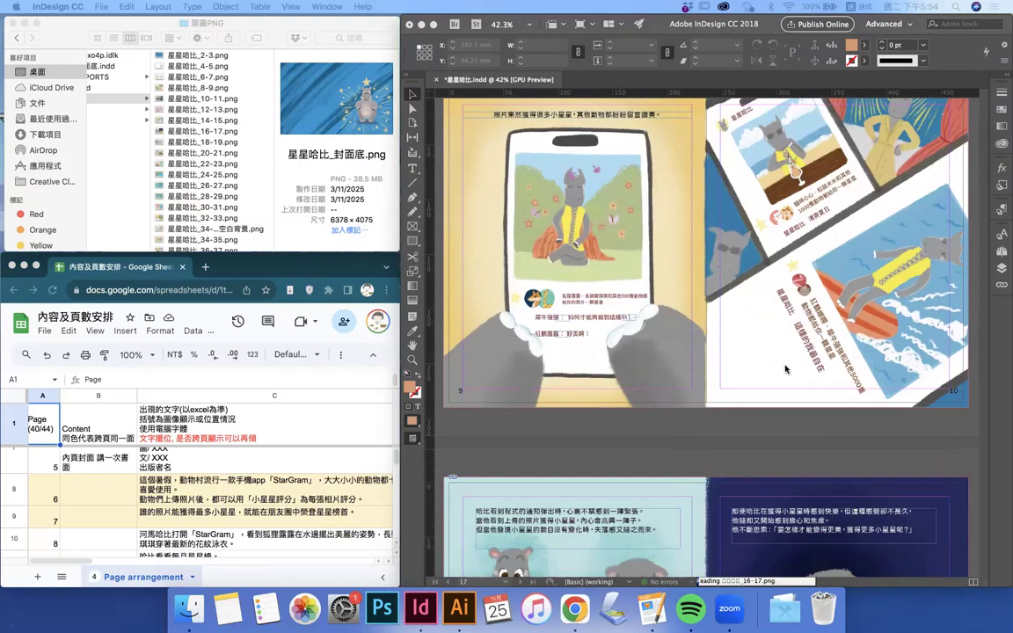
{"action": "scroll", "coordinate": [785, 368], "scroll_direction": "down", "scroll_amount": 5}
{"action": "scroll", "coordinate": [786, 369], "scroll_direction": "down", "scroll_amount": 15}
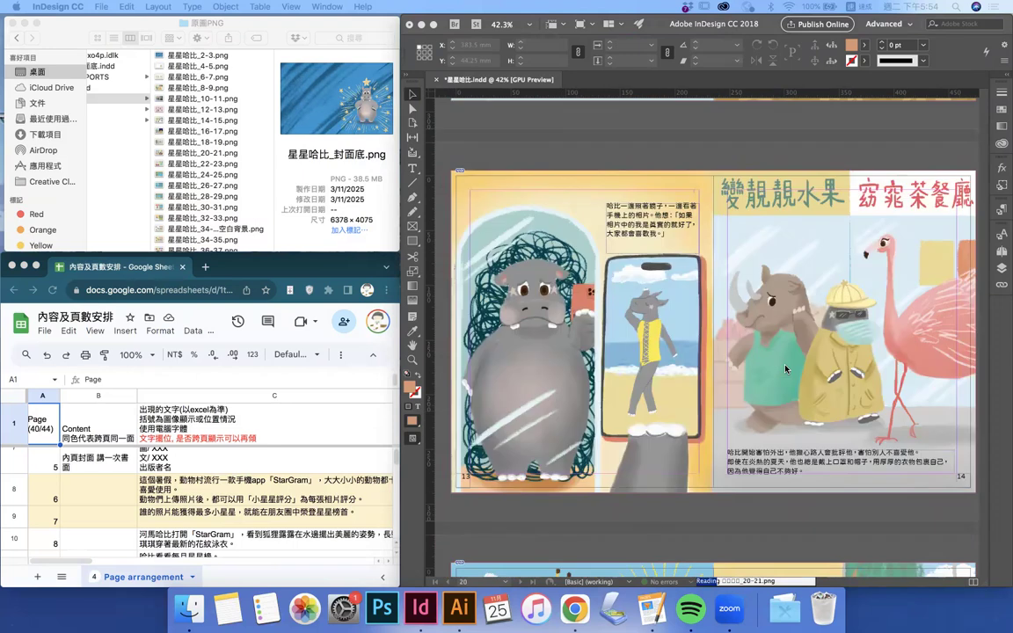
{"action": "scroll", "coordinate": [785, 370], "scroll_direction": "down", "scroll_amount": 6}
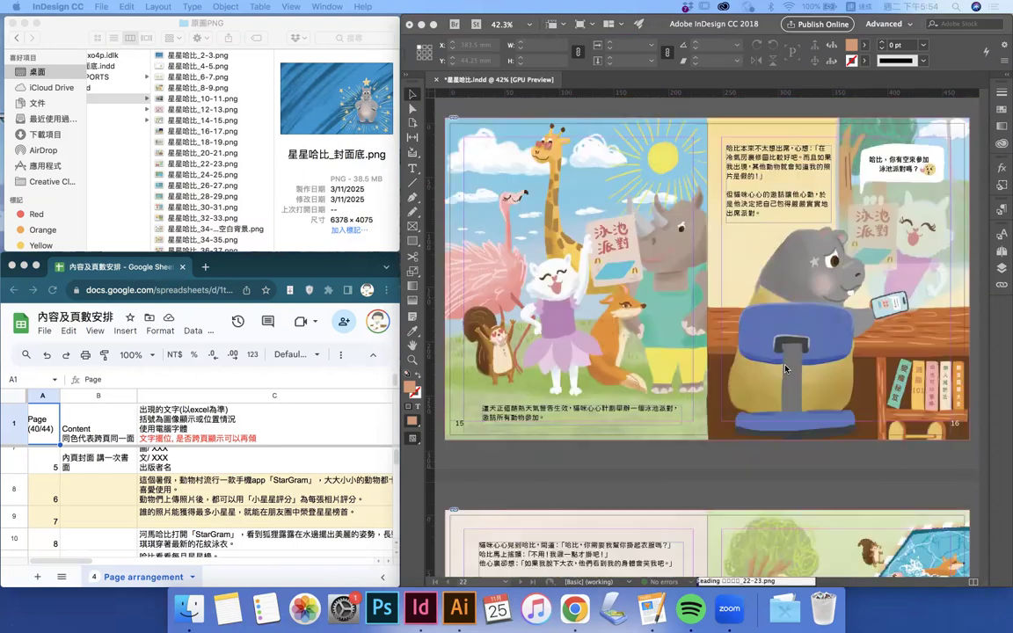
{"action": "scroll", "coordinate": [785, 368], "scroll_direction": "down", "scroll_amount": 10}
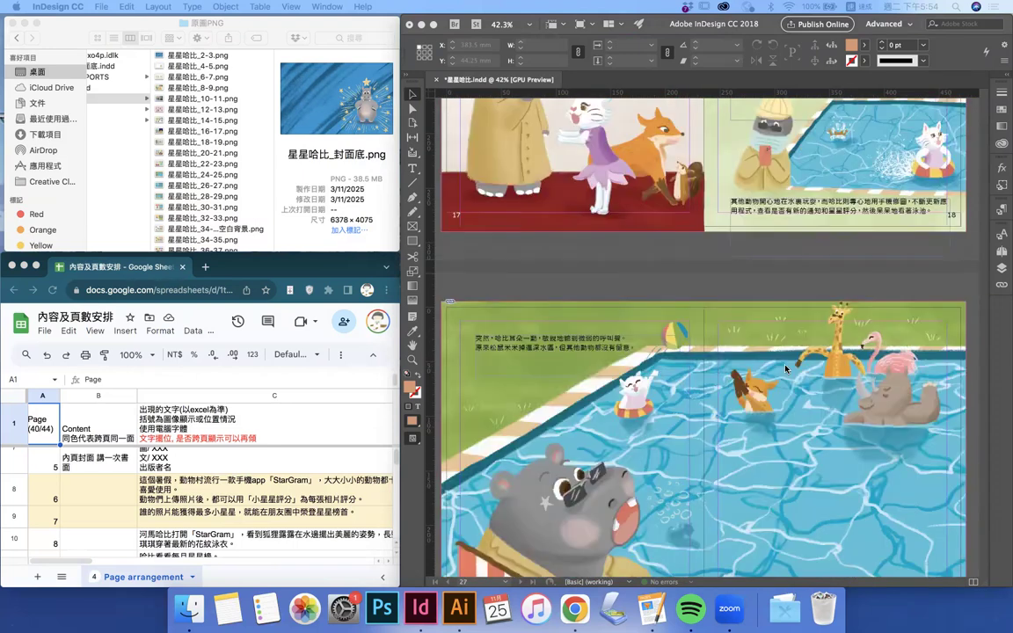
{"action": "scroll", "coordinate": [785, 369], "scroll_direction": "down", "scroll_amount": 3}
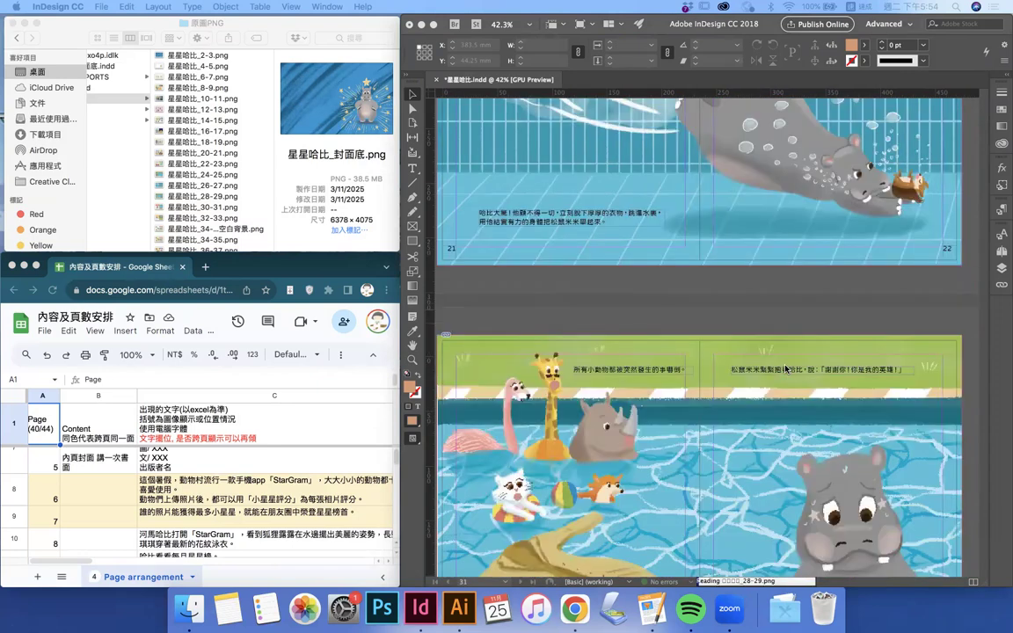
{"action": "scroll", "coordinate": [785, 369], "scroll_direction": "down", "scroll_amount": 6}
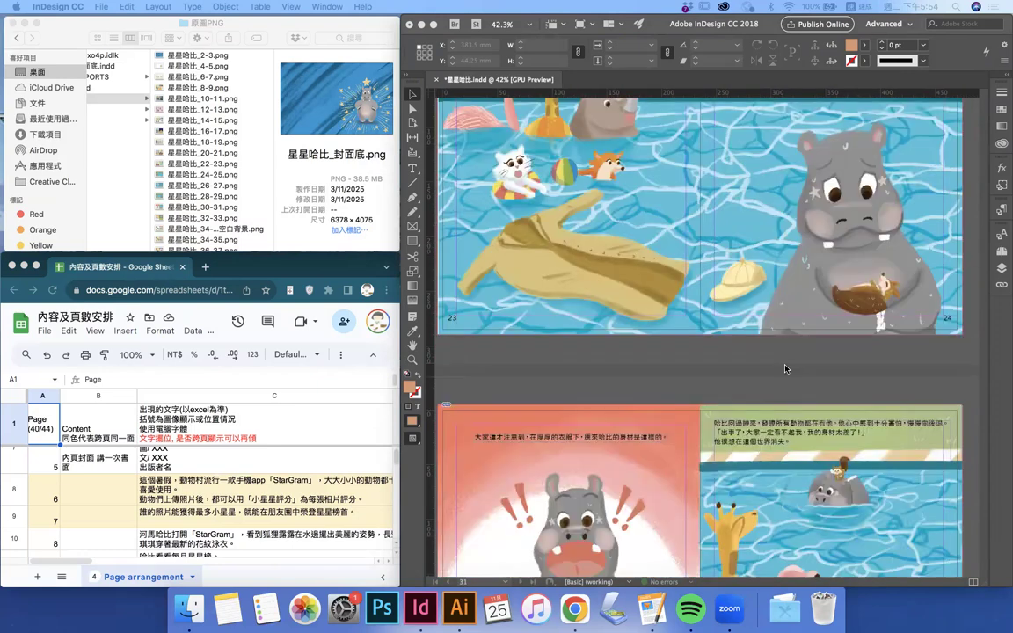
{"action": "scroll", "coordinate": [785, 368], "scroll_direction": "down", "scroll_amount": 6}
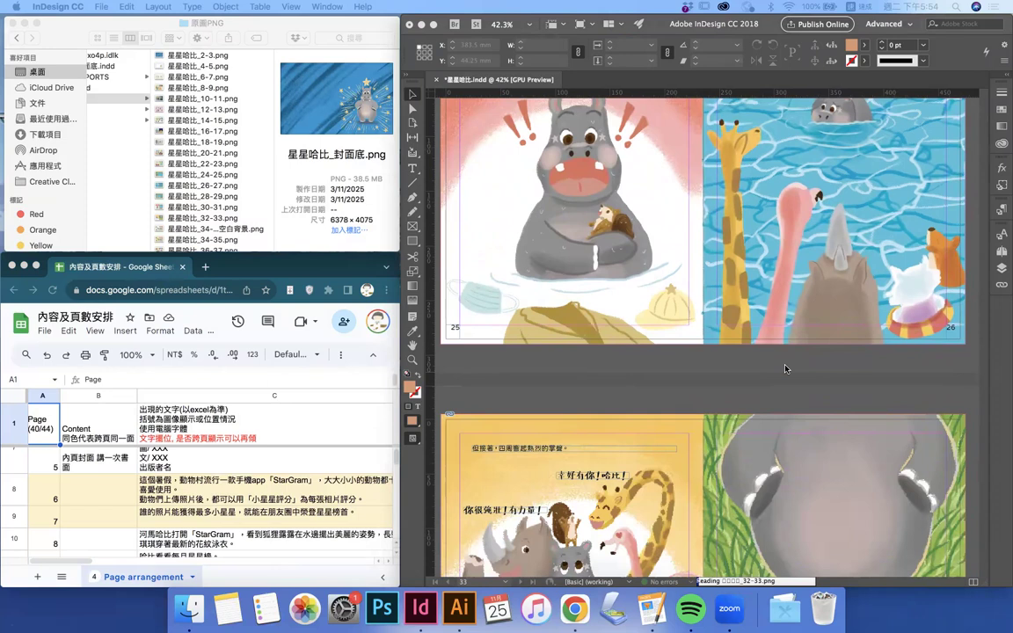
{"action": "scroll", "coordinate": [786, 369], "scroll_direction": "down", "scroll_amount": 5}
{"action": "scroll", "coordinate": [785, 369], "scroll_direction": "down", "scroll_amount": 5}
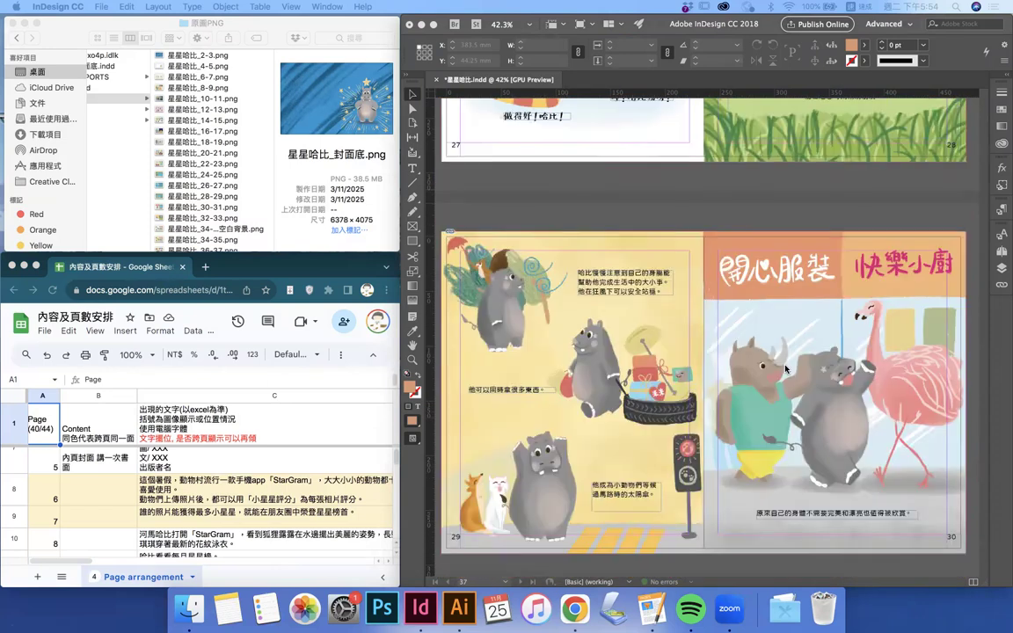
{"action": "scroll", "coordinate": [786, 369], "scroll_direction": "down", "scroll_amount": 10}
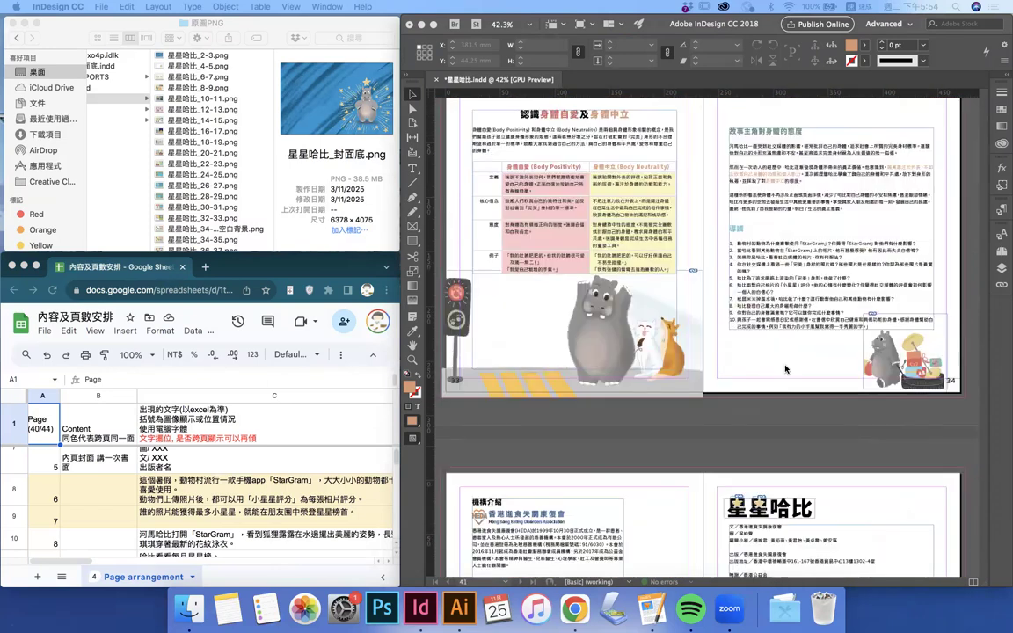
{"action": "scroll", "coordinate": [785, 369], "scroll_direction": "down", "scroll_amount": 3}
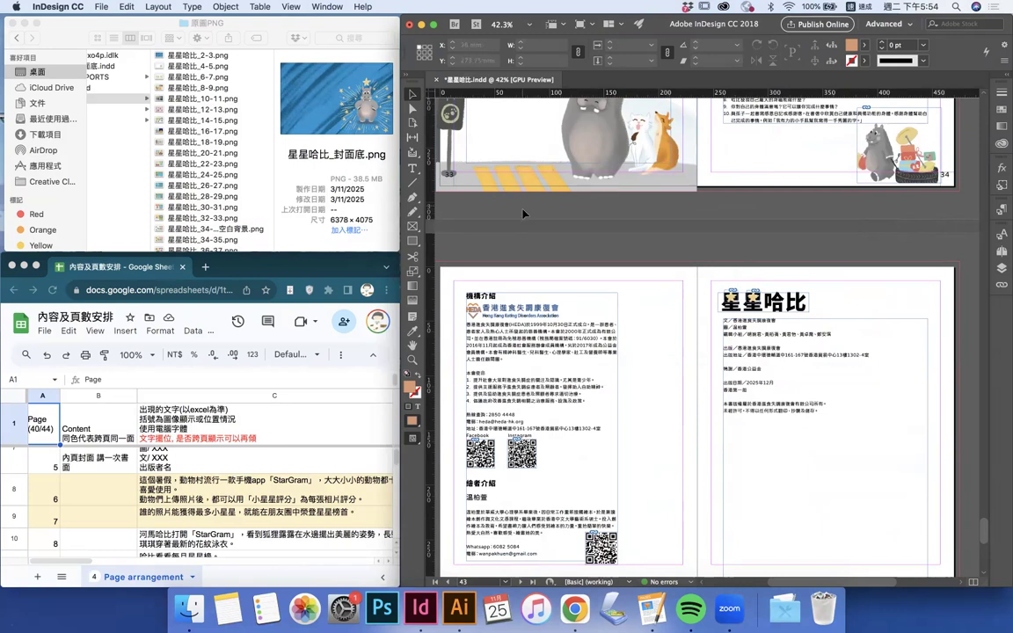
Start a new document and name it 星星哈比 內頁
{"action": "left_click", "coordinate": [102, 9]}
{"action": "mouse_move", "coordinate": [98, 21]}
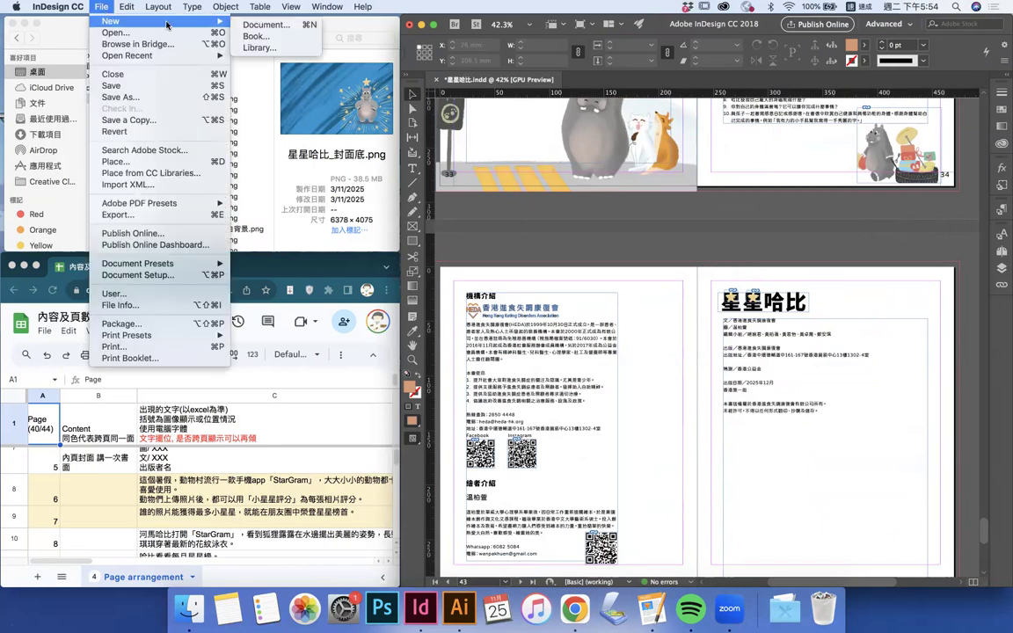
{"action": "left_click", "coordinate": [258, 26]}
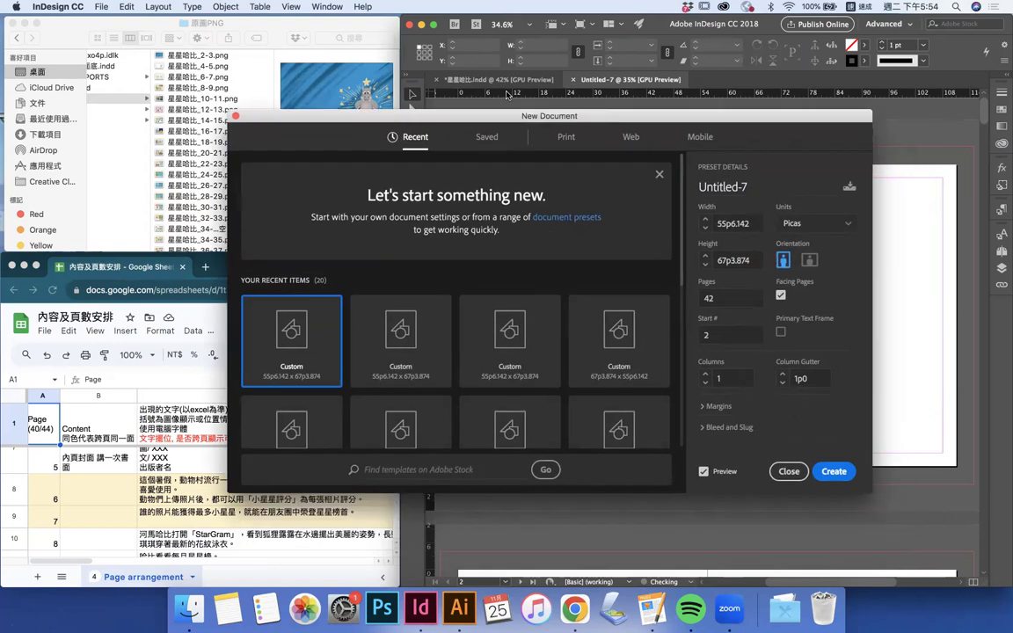
{"action": "left_click", "coordinate": [725, 156]}
{"action": "type", "text": "日星星哈比 內頁"}
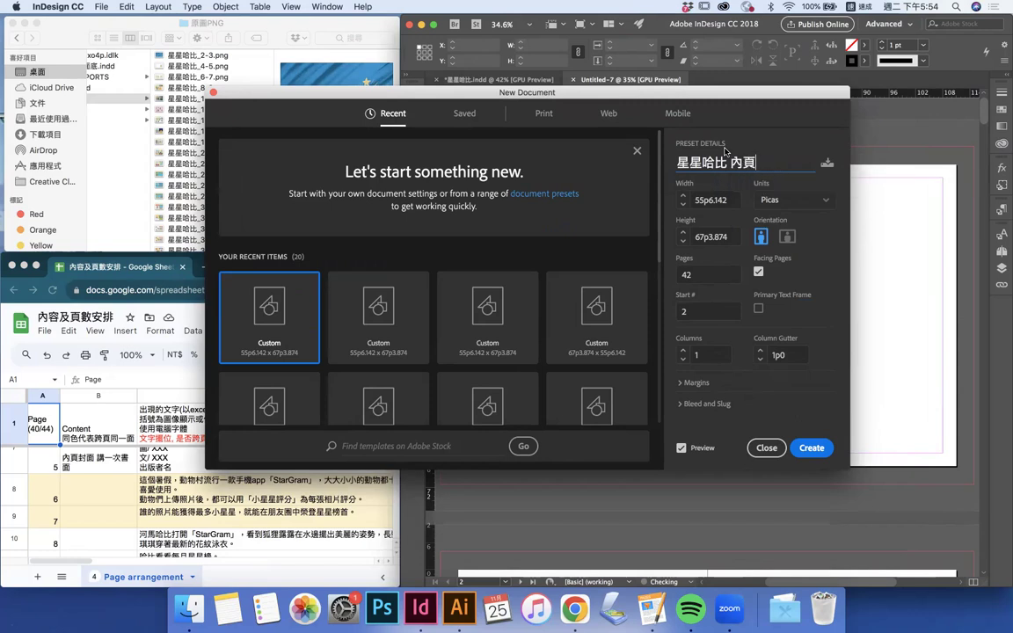
Switch the new document's units to millimetres and set the page width to 235 mm
{"action": "left_click", "coordinate": [721, 202]}
{"action": "type", "text": "235"}
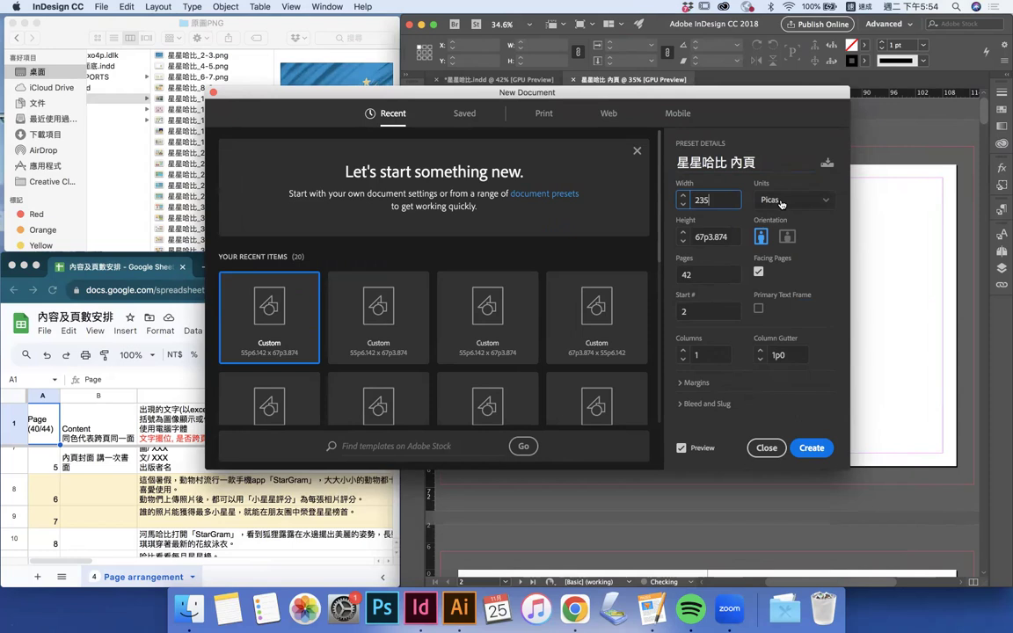
{"action": "left_click", "coordinate": [781, 203]}
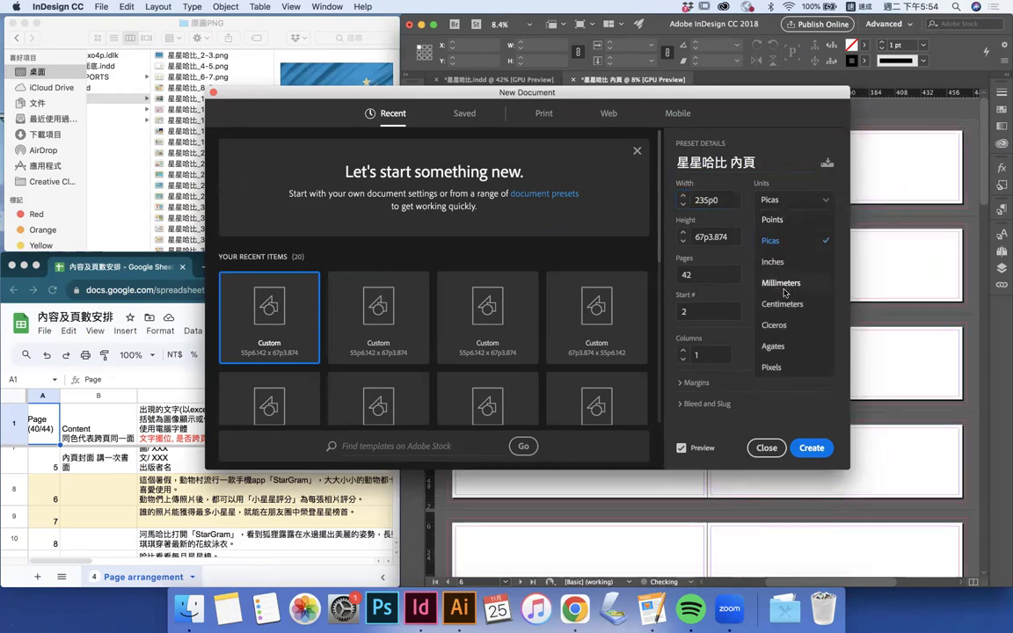
{"action": "left_click", "coordinate": [761, 275]}
{"action": "left_click", "coordinate": [717, 202]}
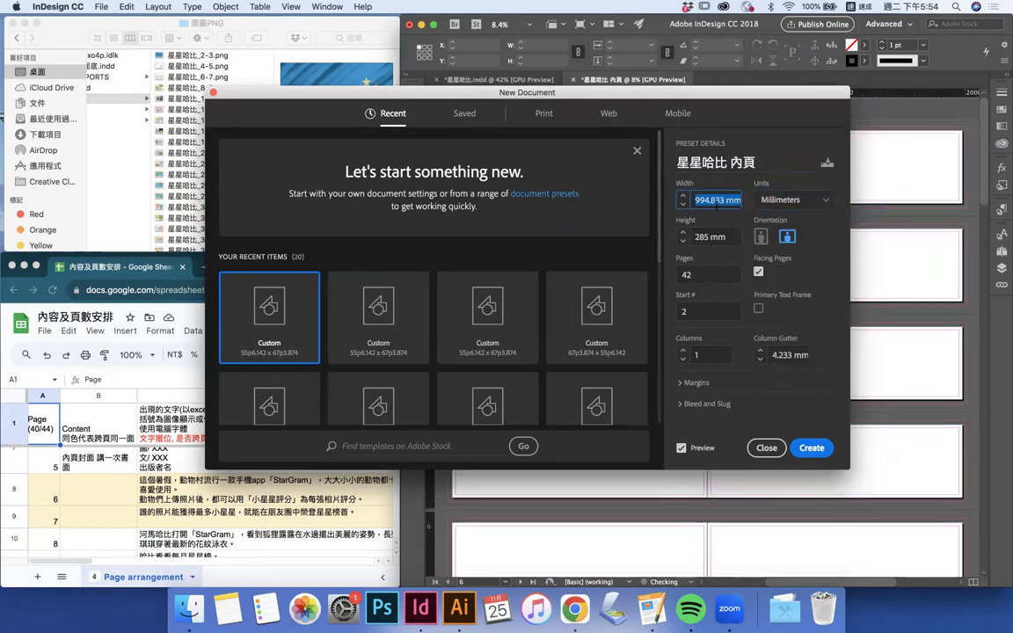
{"action": "type", "text": "235"}
{"action": "key", "text": "Tab"}
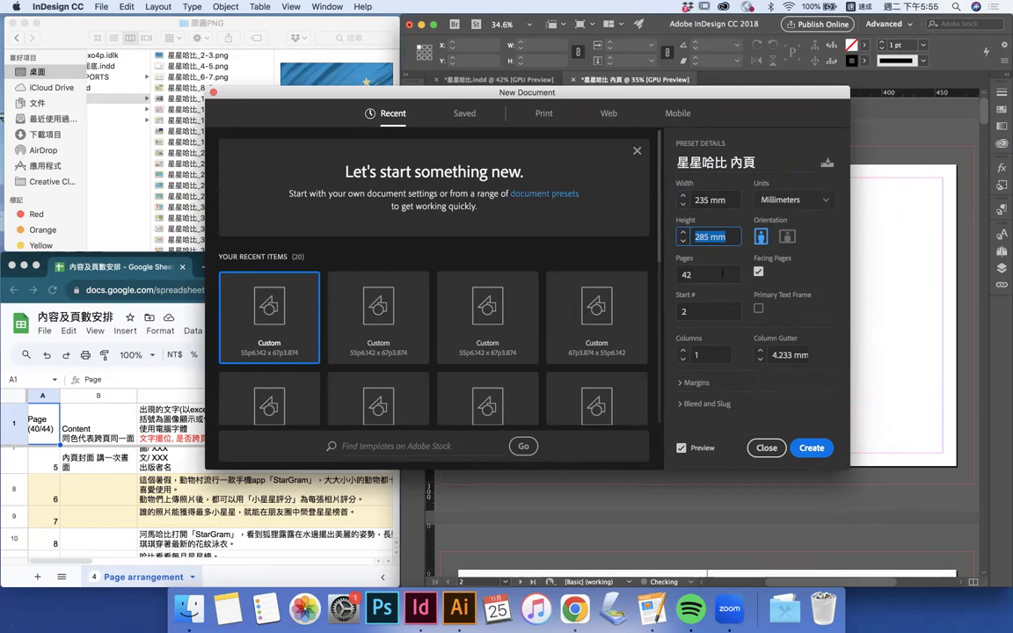
In Finder, select the spread images from 星星哈比_2-3.png to 星星哈比_36-37.png to check their page numbering, and return to the InDesign document setup
{"action": "left_click", "coordinate": [717, 275]}
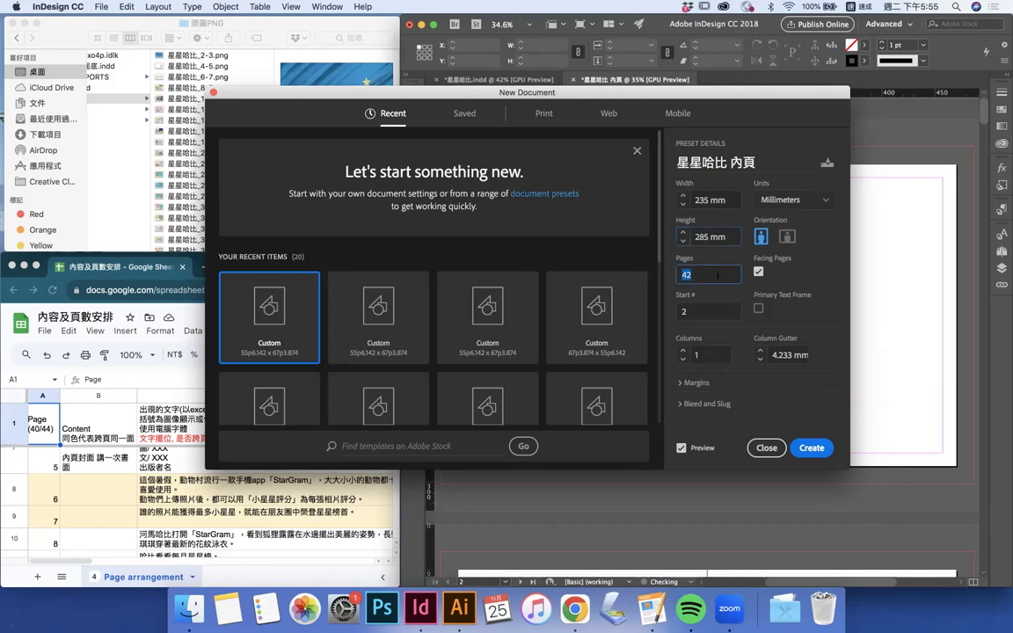
{"action": "left_click_drag", "start_coordinate": [163, 35], "coordinate": [196, 96]}
{"action": "left_click", "coordinate": [240, 116]}
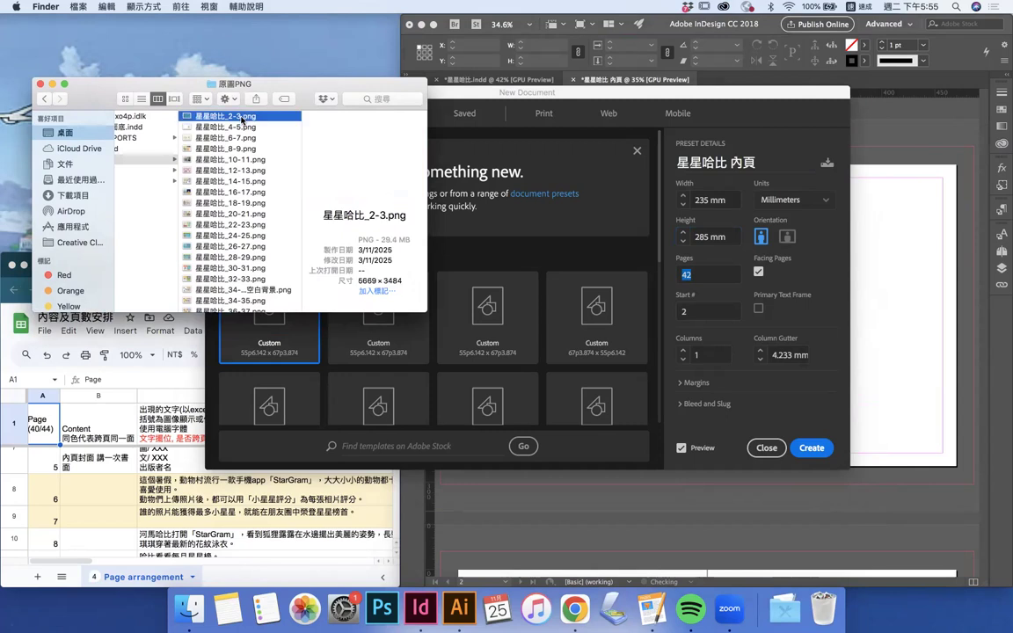
{"action": "left_click", "coordinate": [257, 310], "text": "shift"}
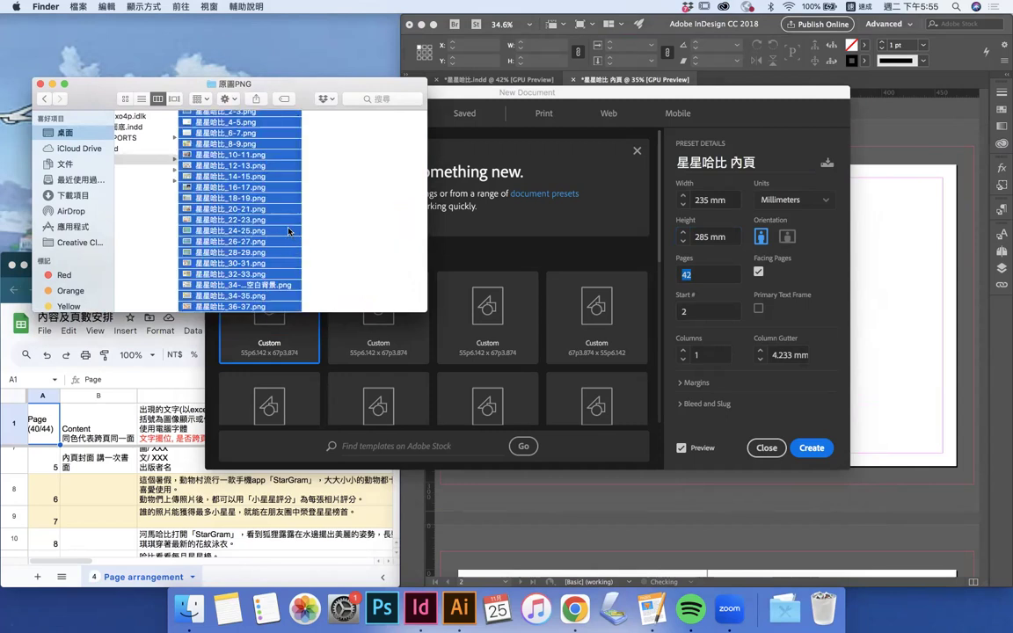
{"action": "left_click_drag", "start_coordinate": [344, 85], "coordinate": [284, 16]}
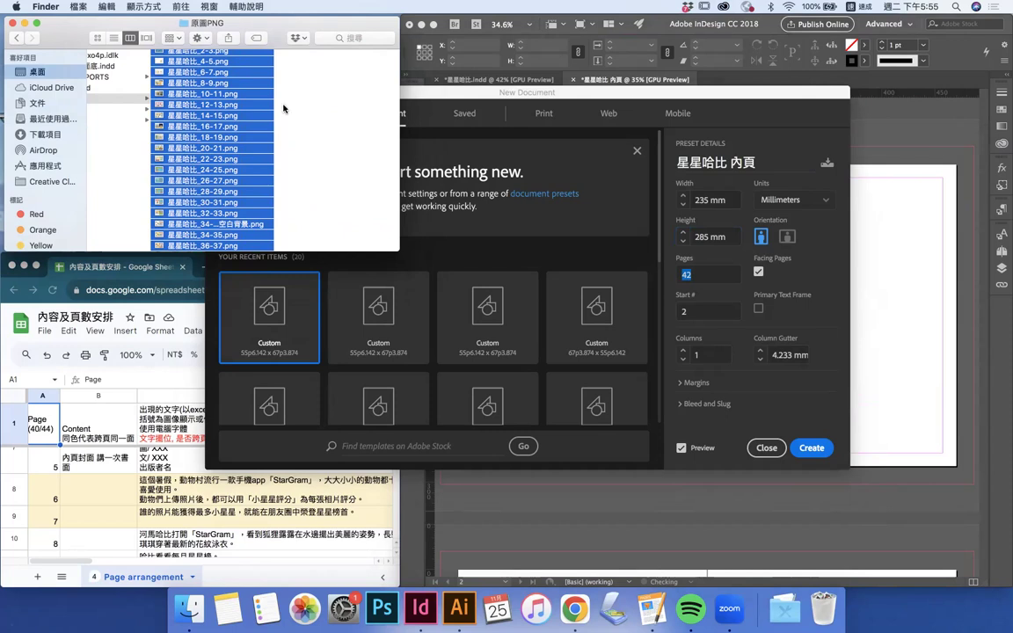
{"action": "left_click", "coordinate": [677, 92]}
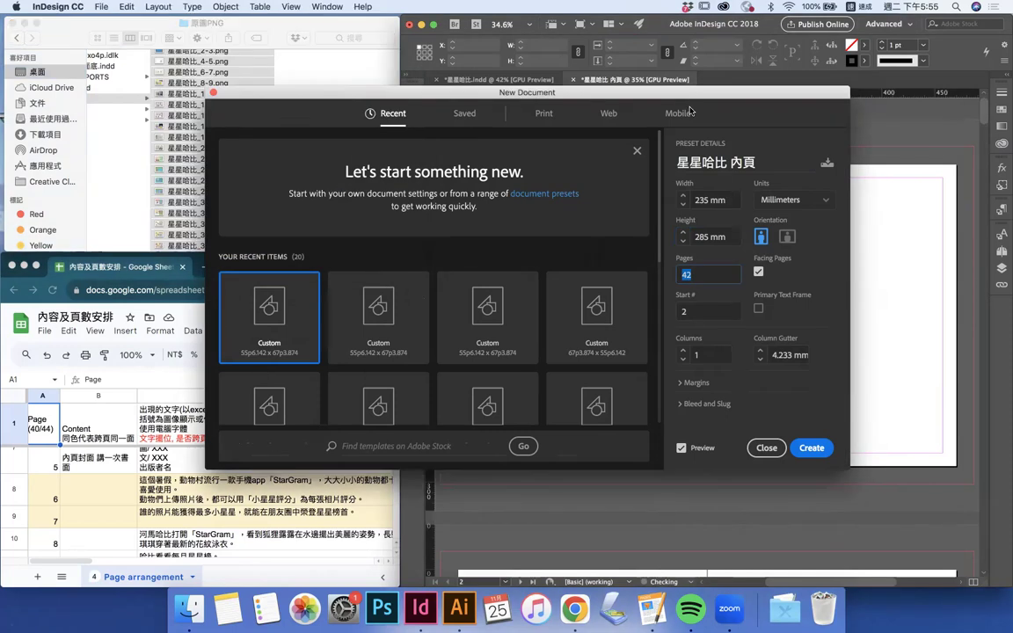
Keep the page count at 42 and set the starting page number to 2
{"action": "left_click", "coordinate": [694, 274]}
{"action": "key", "text": "Tab"}
{"action": "key", "text": "BackSpace"}
{"action": "type", "text": "2"}
Show the margin and bleed settings, set the bleed to 5 mm on all sides, and create the document
{"action": "left_click", "coordinate": [692, 383]}
{"action": "scroll", "coordinate": [738, 356], "scroll_direction": "down", "scroll_amount": 2}
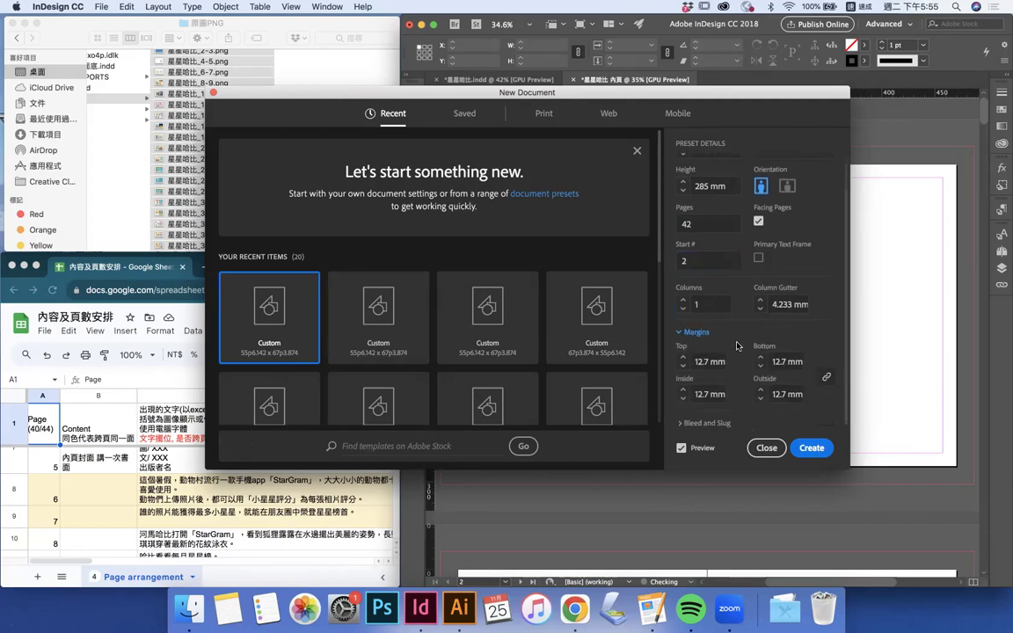
{"action": "left_click", "coordinate": [718, 426]}
{"action": "left_click", "coordinate": [706, 301]}
{"action": "type", "text": "5"}
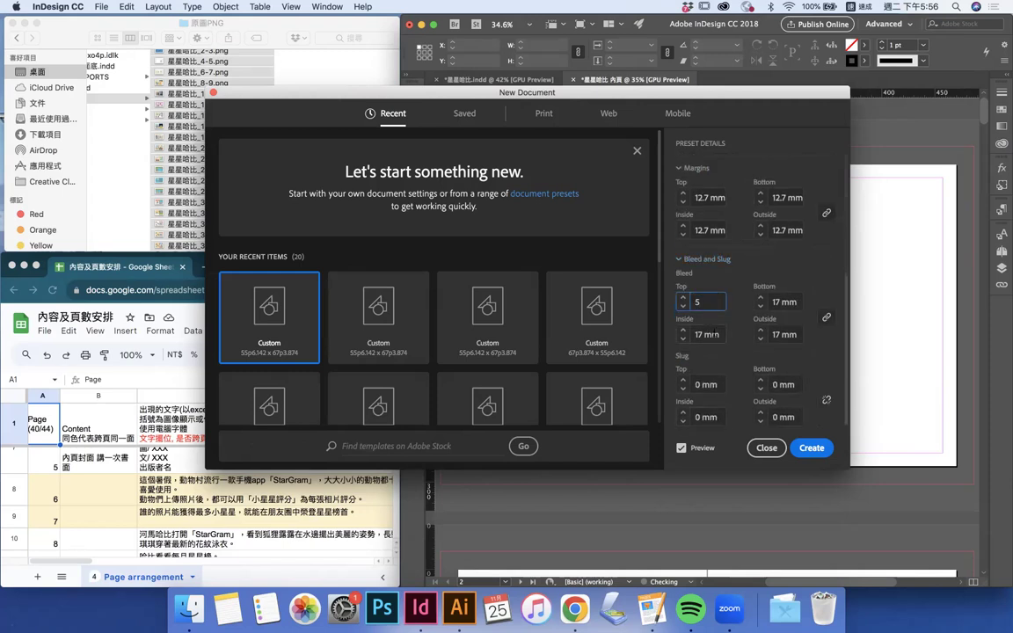
{"action": "key", "text": "Tab"}
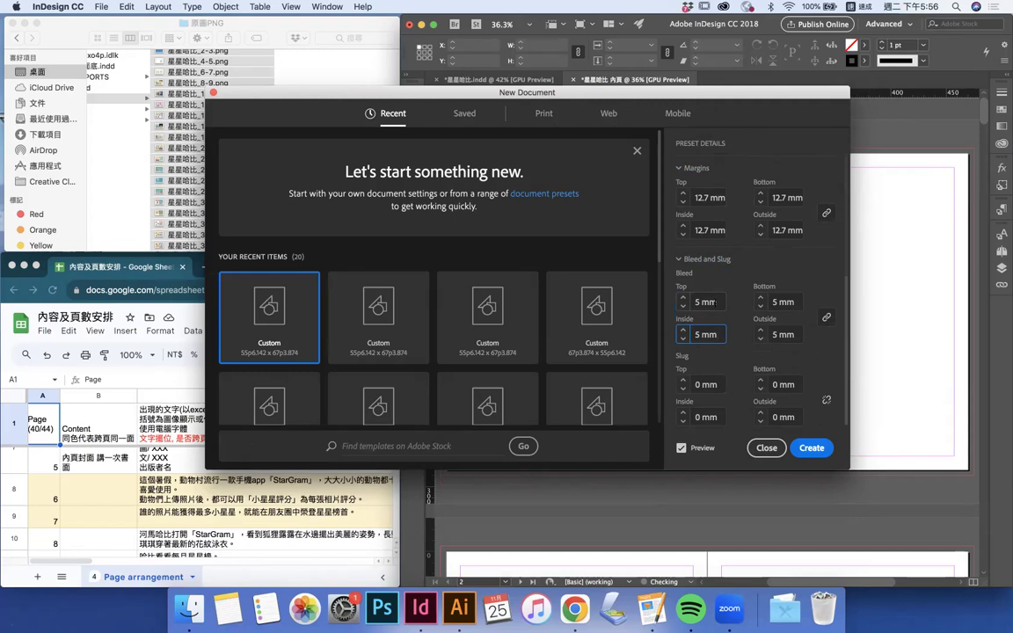
{"action": "left_click", "coordinate": [807, 449]}
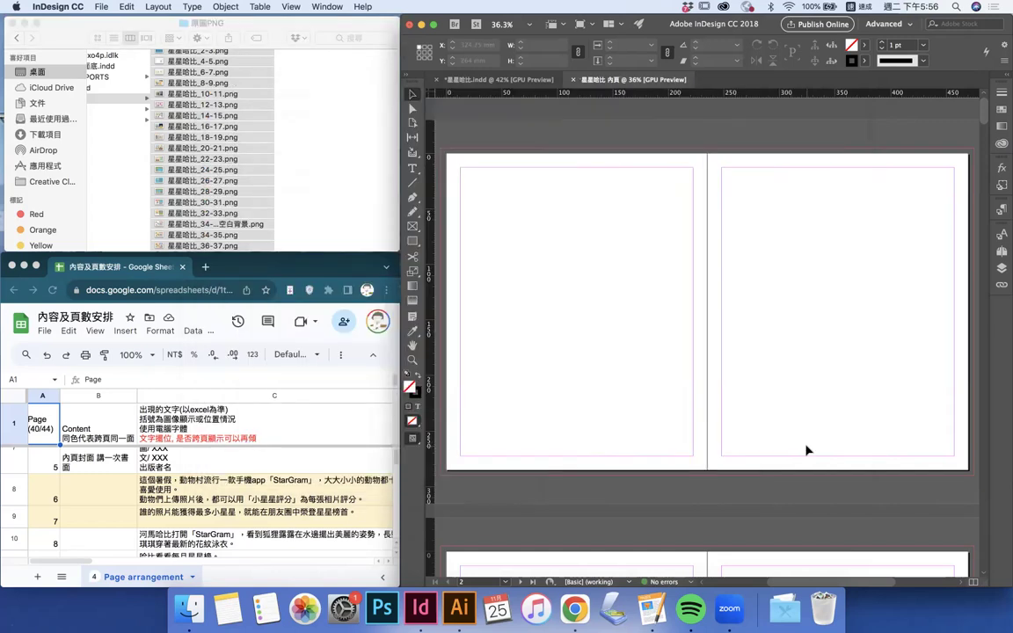
Examine the new document's page thumbnails through to spread 42-43 and return to the first spread
{"action": "left_click", "coordinate": [1001, 253]}
{"action": "scroll", "coordinate": [949, 337], "scroll_direction": "down", "scroll_amount": 10}
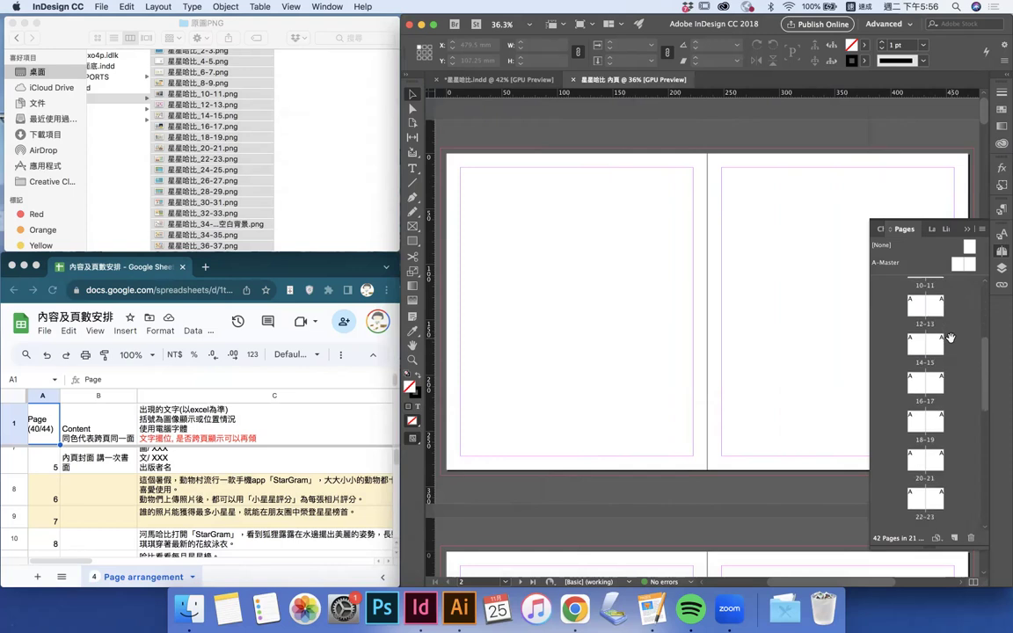
{"action": "scroll", "coordinate": [950, 337], "scroll_direction": "down", "scroll_amount": 5}
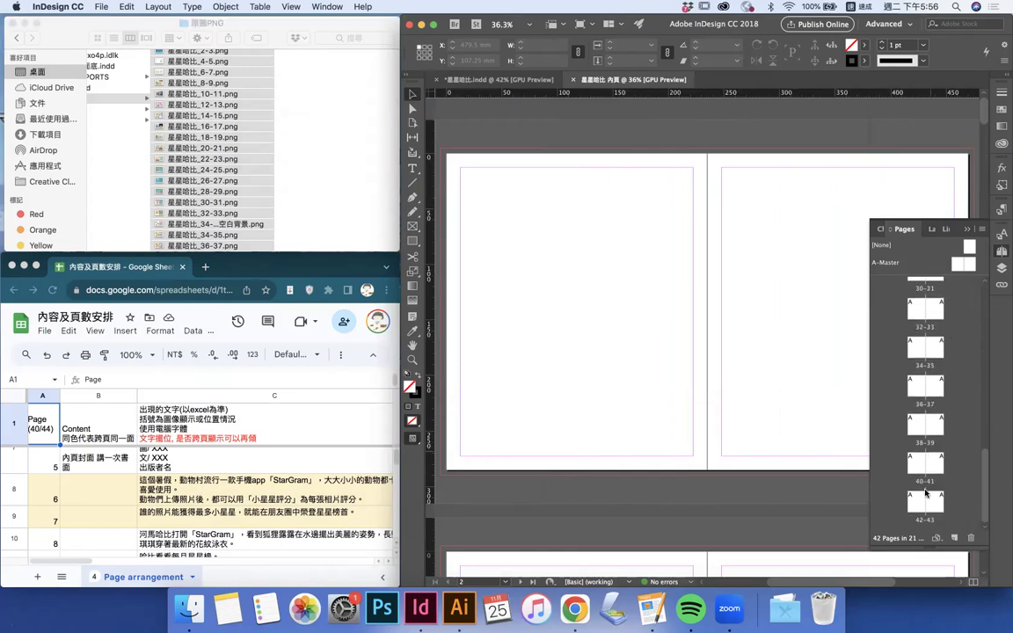
{"action": "left_click", "coordinate": [938, 508]}
{"action": "scroll", "coordinate": [912, 291], "scroll_direction": "up", "scroll_amount": 15}
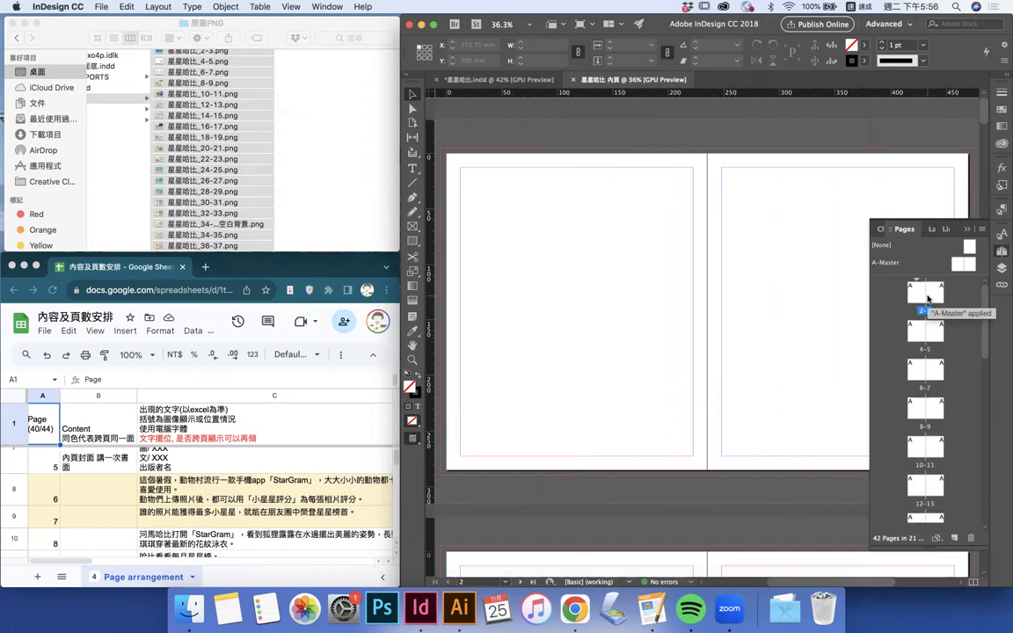
Examine the blank document by jumping to pages 2 and 15, return to spread 2-3 and collapse the page thumbnails
{"action": "left_click", "coordinate": [1002, 251]}
{"action": "left_click", "coordinate": [1003, 252]}
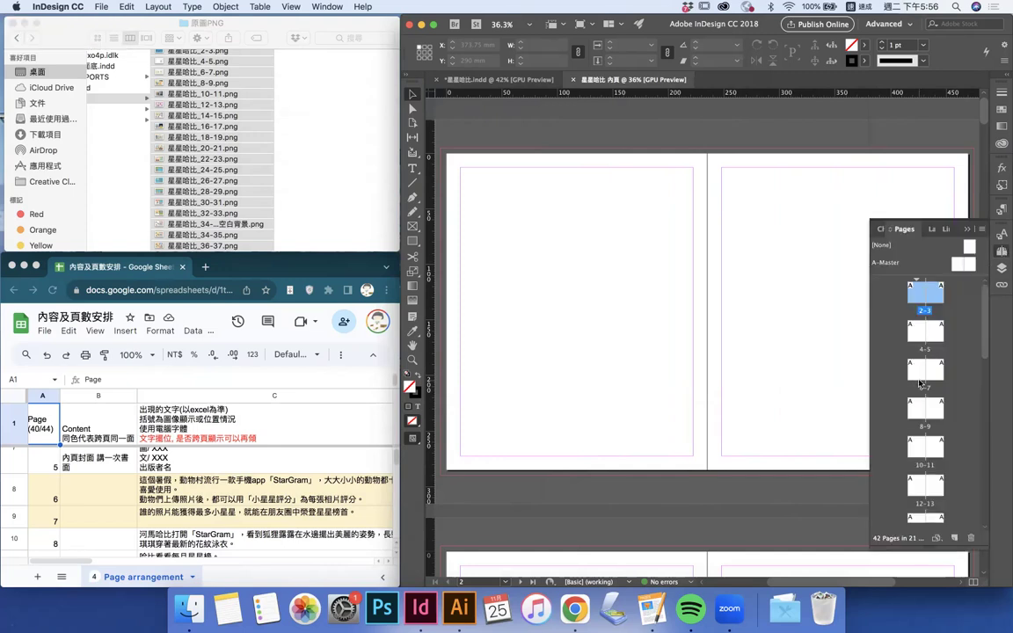
{"action": "double_click", "coordinate": [922, 296]}
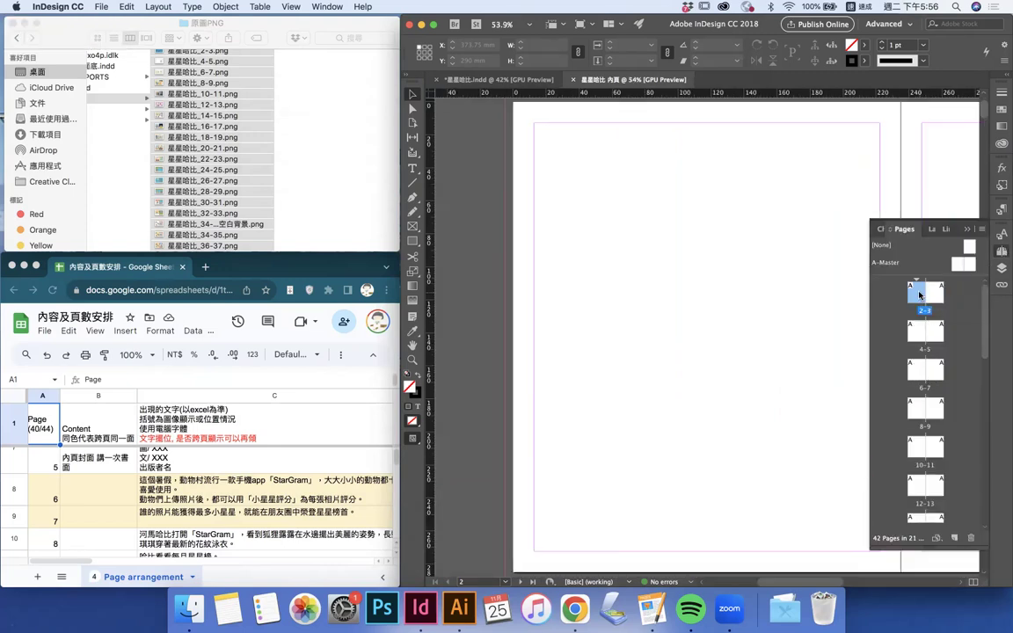
{"action": "scroll", "coordinate": [917, 422], "scroll_direction": "down", "scroll_amount": 2}
{"action": "scroll", "coordinate": [915, 443], "scroll_direction": "down", "scroll_amount": 2}
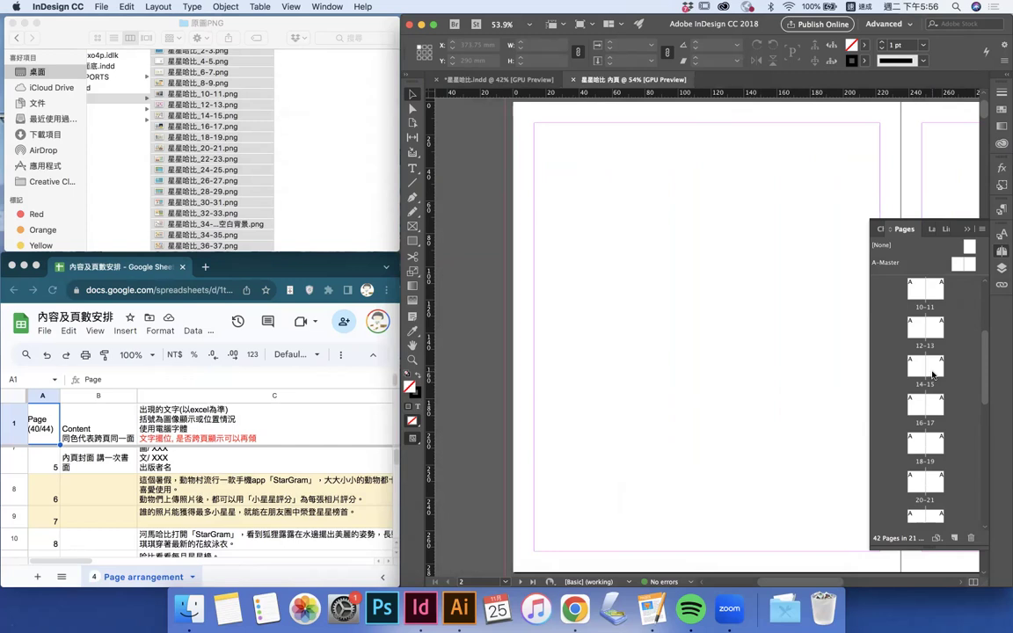
{"action": "double_click", "coordinate": [925, 365]}
{"action": "scroll", "coordinate": [928, 351], "scroll_direction": "up", "scroll_amount": 4}
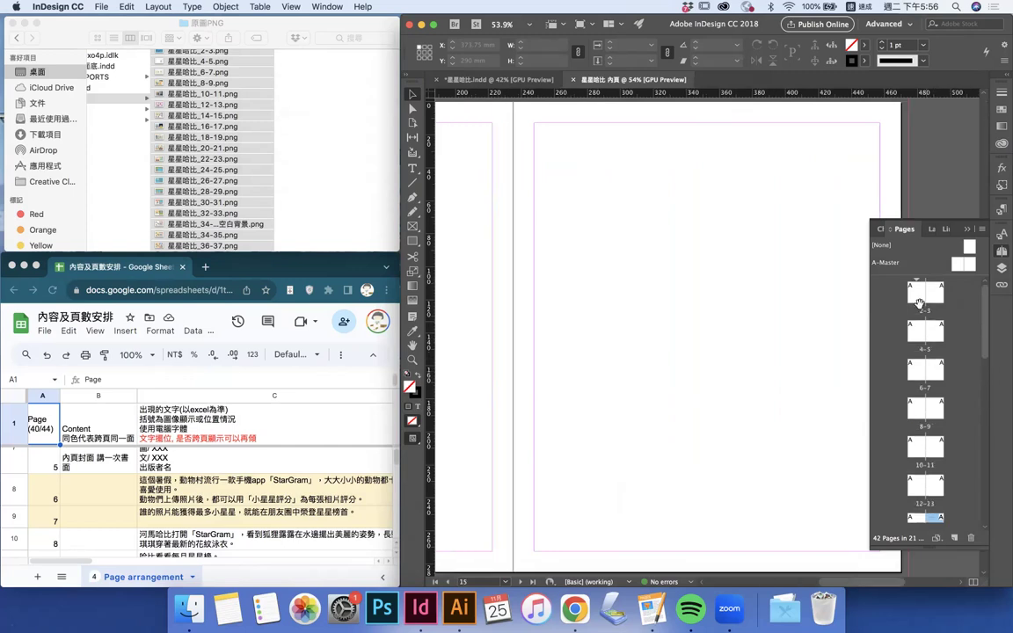
{"action": "double_click", "coordinate": [912, 290]}
{"action": "scroll", "coordinate": [790, 248], "scroll_direction": "down", "scroll_amount": 3}
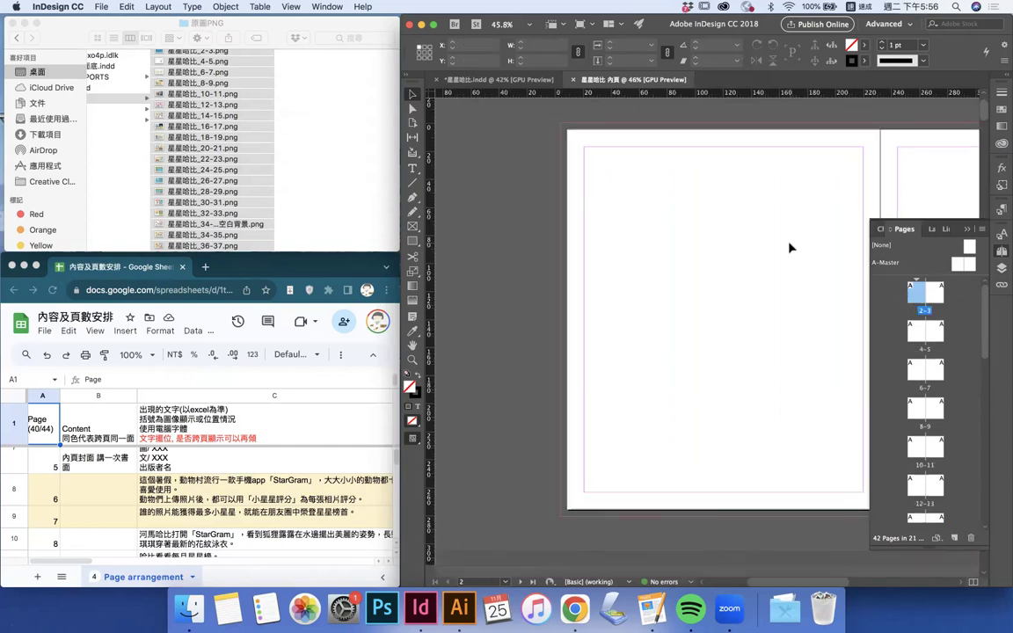
{"action": "scroll", "coordinate": [790, 248], "scroll_direction": "right", "scroll_amount": 3}
{"action": "scroll", "coordinate": [790, 248], "scroll_direction": "down", "scroll_amount": 2}
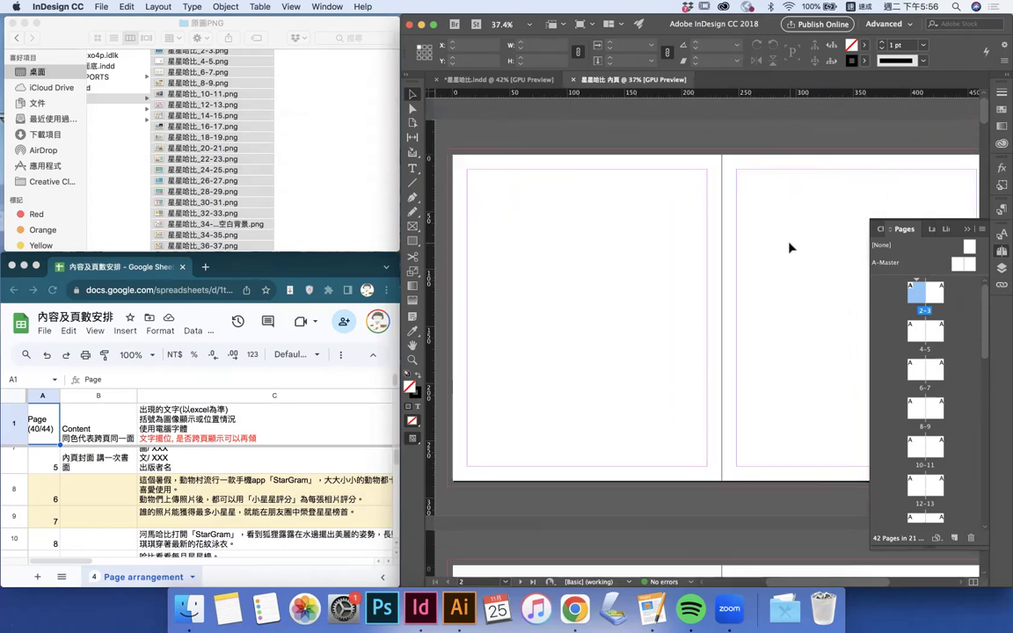
{"action": "left_click", "coordinate": [968, 230]}
Take 星星哈比_2-3.png from the 原圖PNG folder in Finder and place it in InDesign at the top-left bleed corner of spread 2-3
{"action": "left_click", "coordinate": [128, 163]}
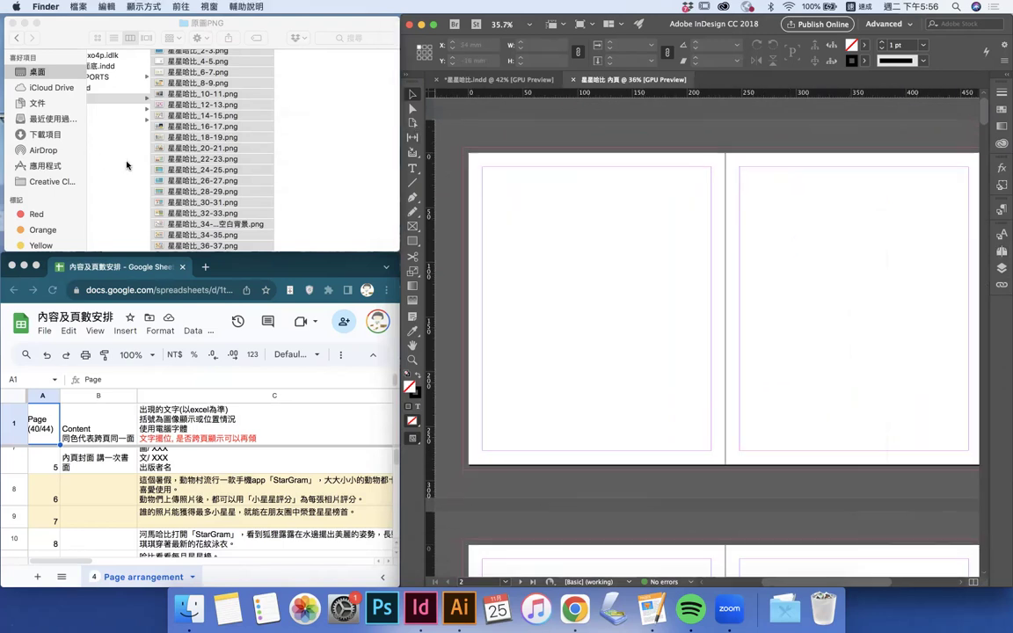
{"action": "left_click", "coordinate": [124, 162]}
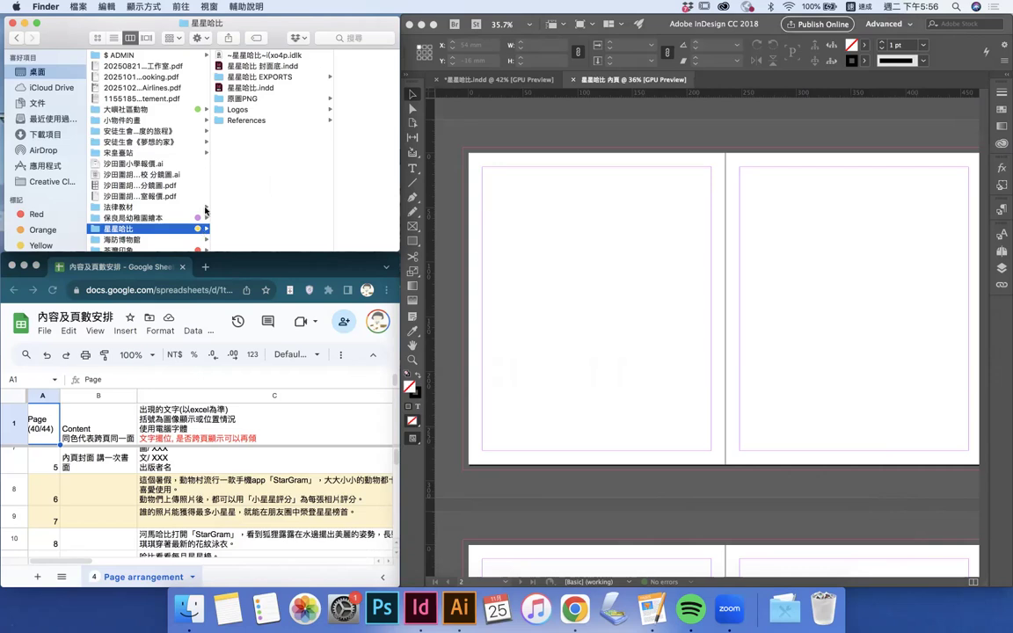
{"action": "left_click", "coordinate": [256, 98]}
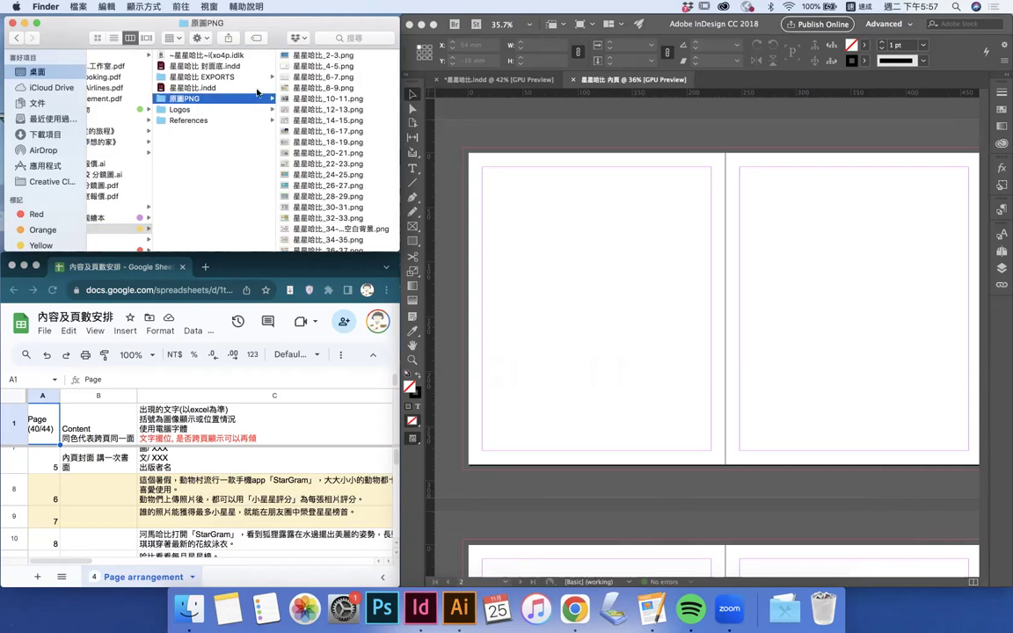
{"action": "left_click", "coordinate": [318, 57]}
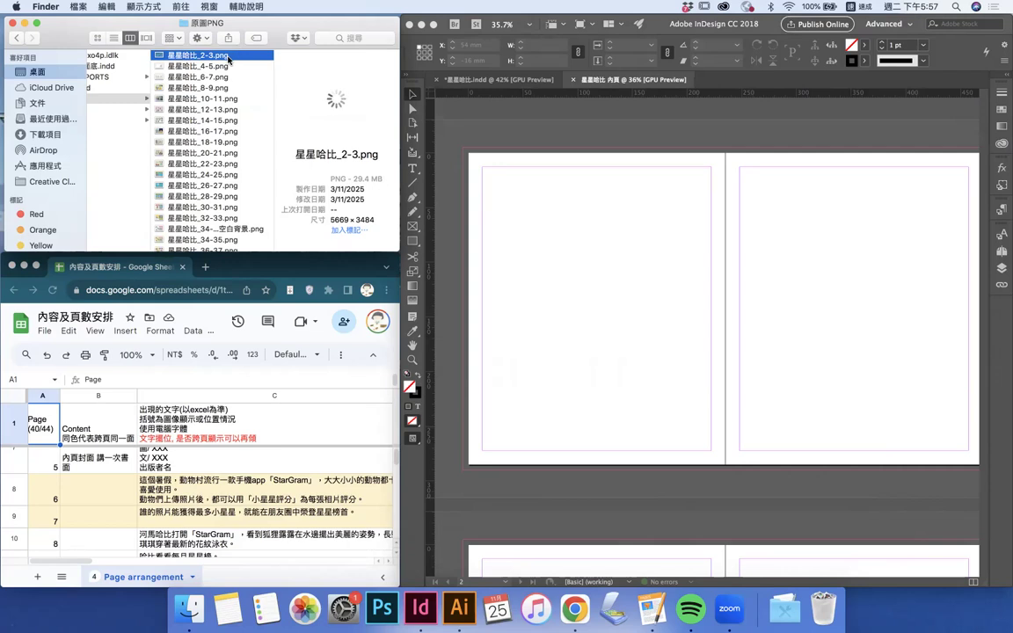
{"action": "left_click_drag", "start_coordinate": [450, 161], "coordinate": [583, 197]}
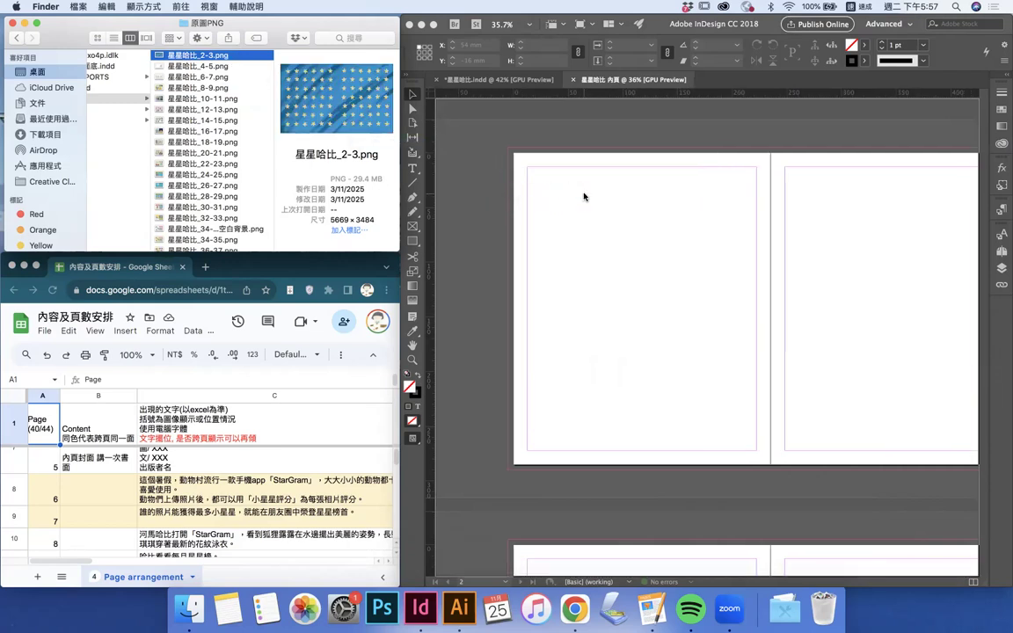
{"action": "left_click", "coordinate": [508, 151]}
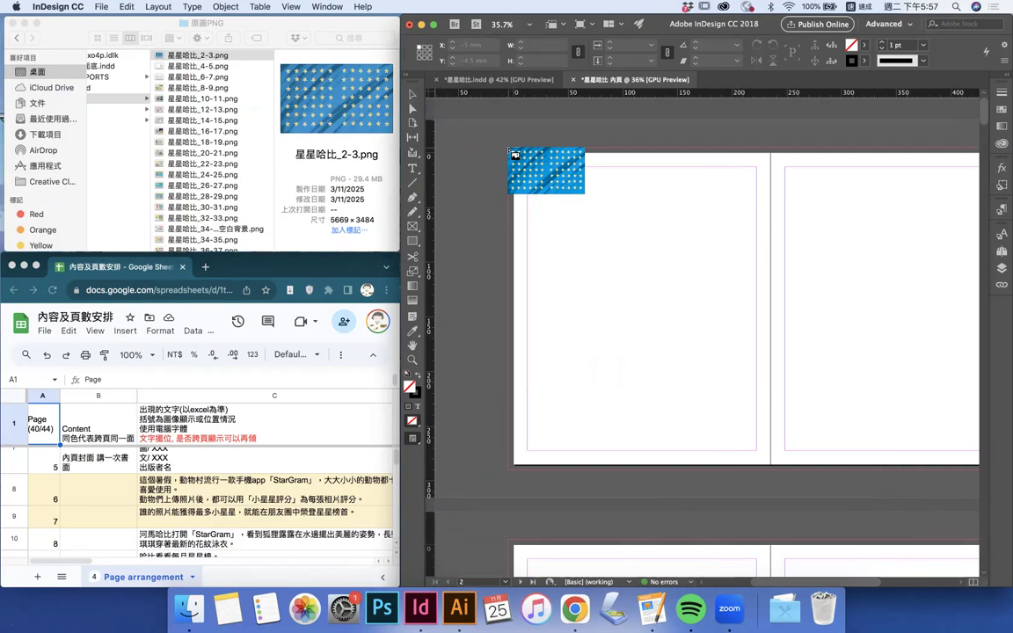
{"action": "left_click", "coordinate": [509, 149]}
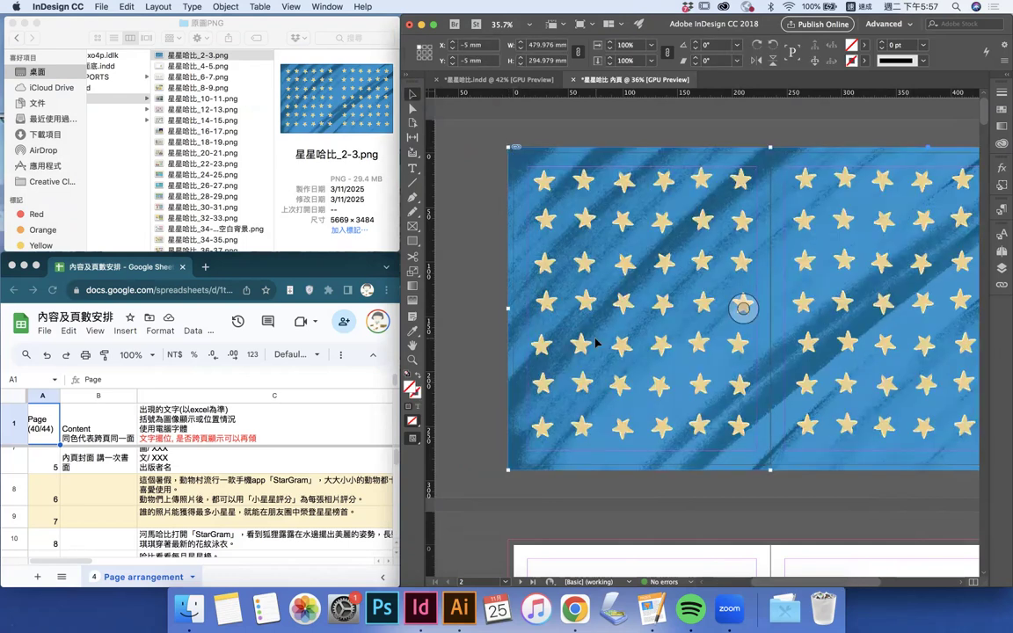
Place 星星哈比_4-5.png from Finder on spread 4-5 and align it with the bleed edges
{"action": "scroll", "coordinate": [596, 343], "scroll_direction": "down", "scroll_amount": 3}
{"action": "scroll", "coordinate": [595, 343], "scroll_direction": "up", "scroll_amount": 4}
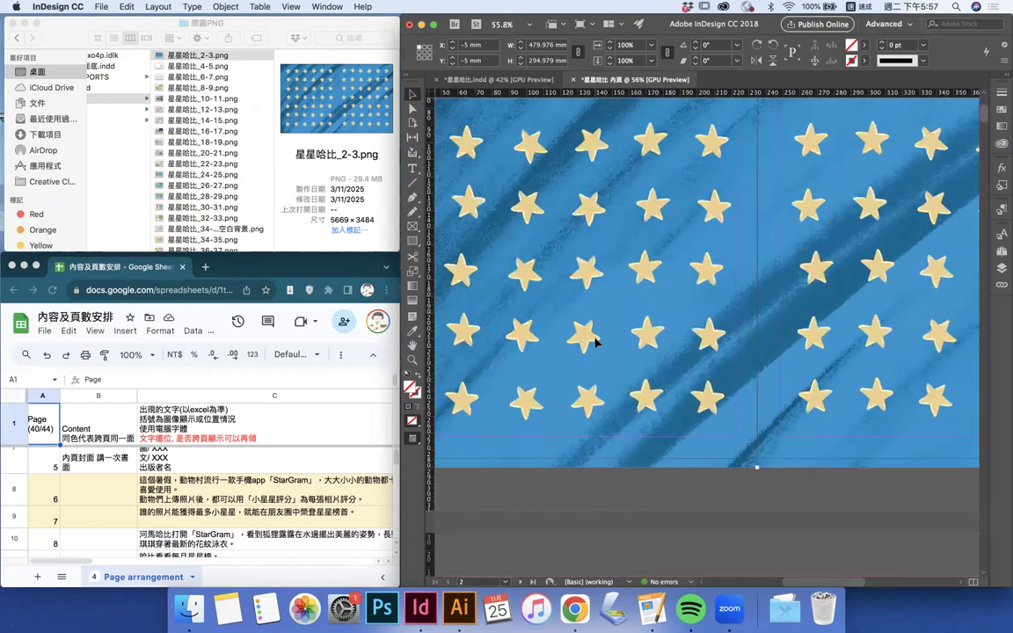
{"action": "scroll", "coordinate": [595, 343], "scroll_direction": "down", "scroll_amount": 3}
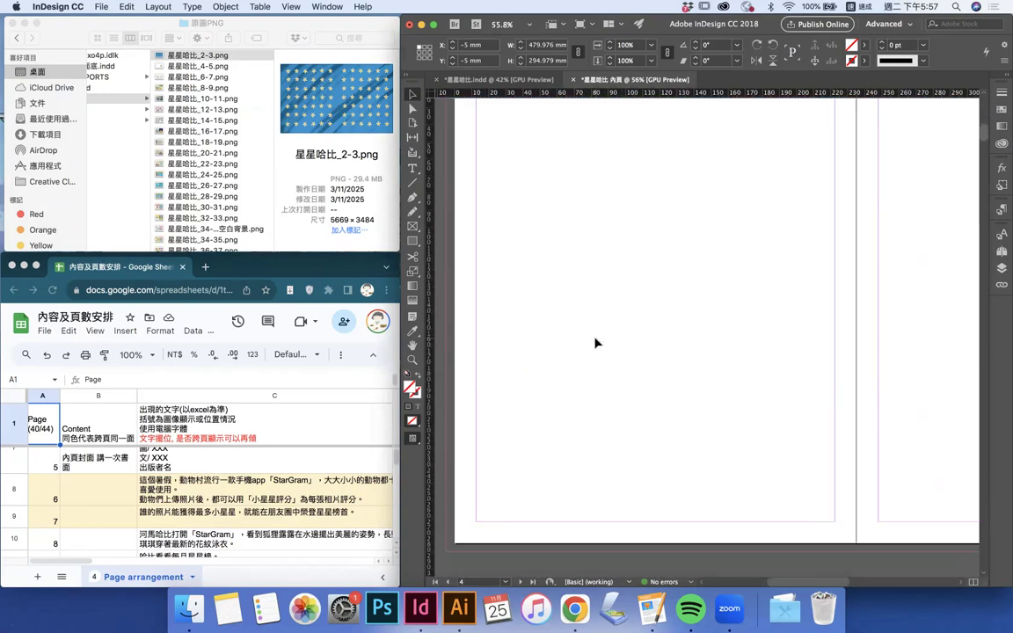
{"action": "scroll", "coordinate": [595, 343], "scroll_direction": "down", "scroll_amount": 2}
{"action": "scroll", "coordinate": [595, 343], "scroll_direction": "down", "scroll_amount": 2}
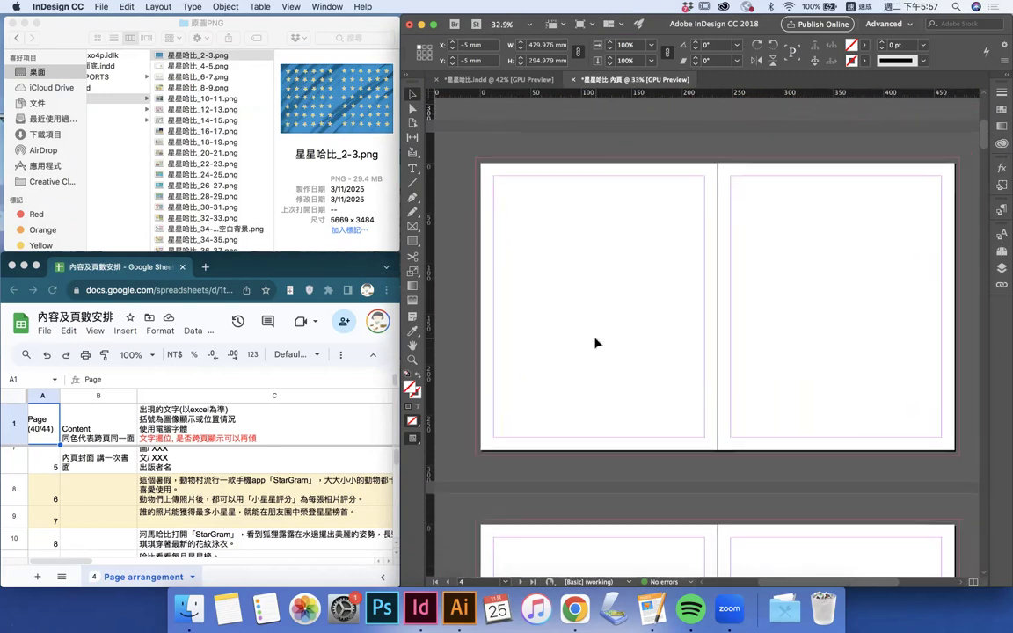
{"action": "left_click_drag", "start_coordinate": [203, 71], "coordinate": [483, 166]}
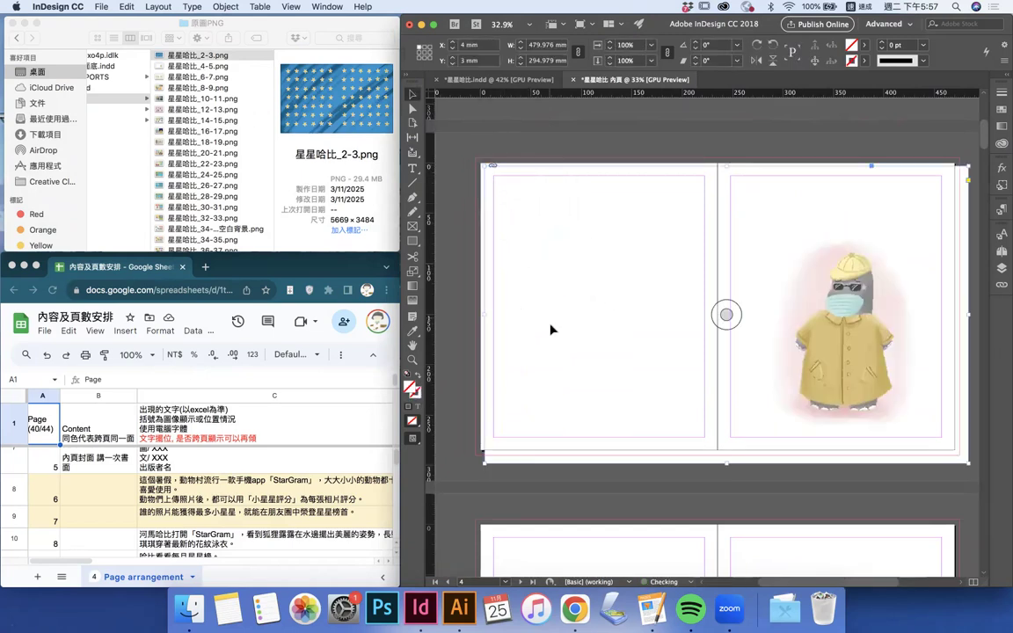
{"action": "left_click_drag", "start_coordinate": [552, 298], "coordinate": [544, 291]}
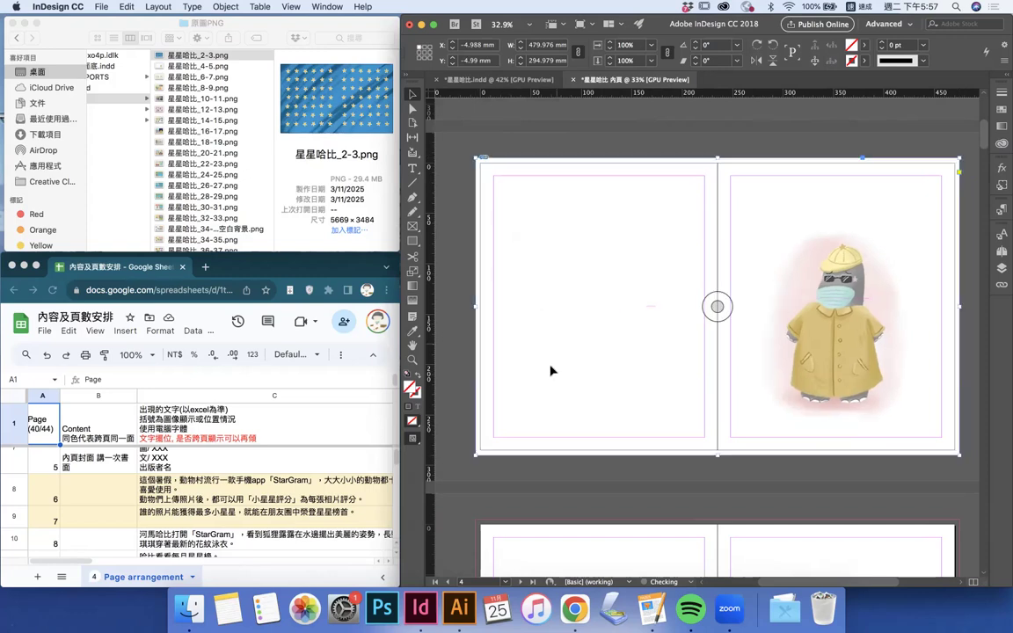
Place 星星哈比_6-7.png from Finder on spread 6-7 and move it to fill the bleed area
{"action": "scroll", "coordinate": [551, 405], "scroll_direction": "down", "scroll_amount": 4}
{"action": "scroll", "coordinate": [553, 409], "scroll_direction": "down", "scroll_amount": 3}
{"action": "left_click_drag", "start_coordinate": [210, 78], "coordinate": [543, 301]}
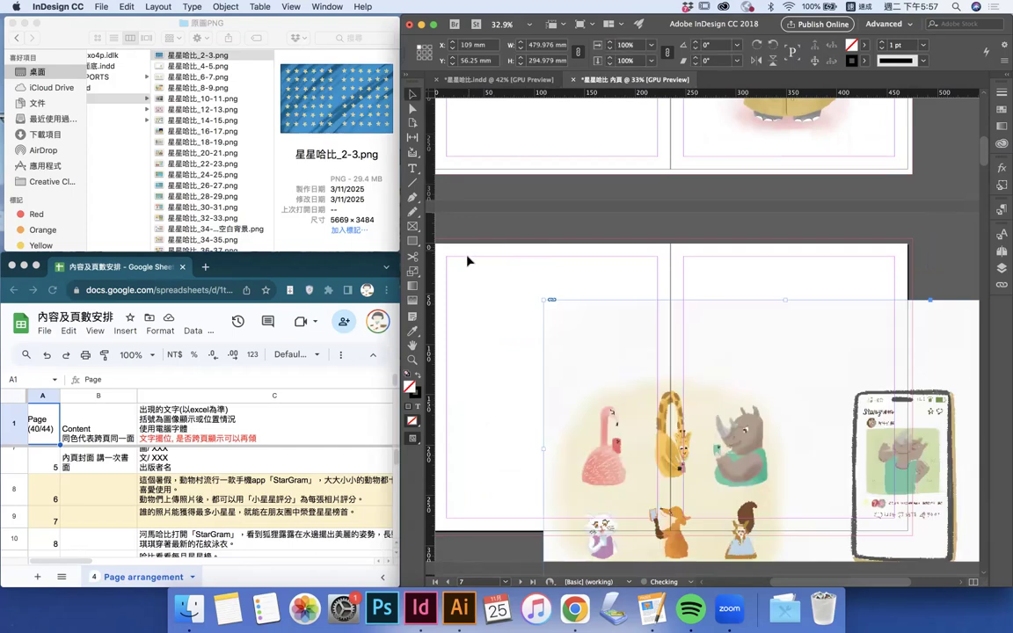
{"action": "scroll", "coordinate": [583, 378], "scroll_direction": "down", "scroll_amount": 5}
{"action": "left_click_drag", "start_coordinate": [660, 405], "coordinate": [574, 372]}
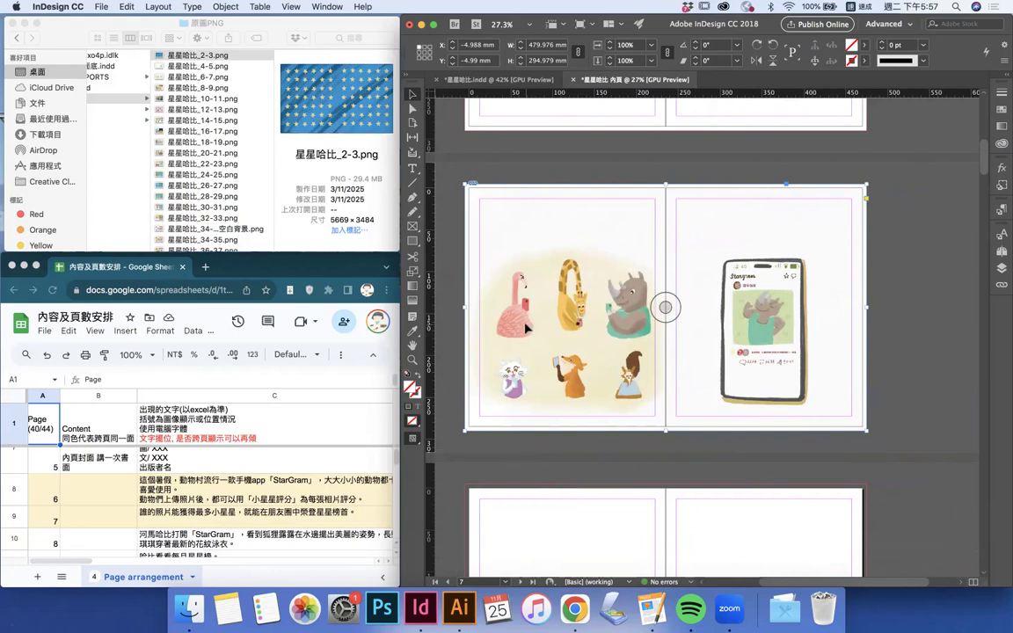
Place 星星哈比_8-9.png from Finder on spread 8-9 and align it with the bleed edges
{"action": "scroll", "coordinate": [550, 412], "scroll_direction": "down", "scroll_amount": 5}
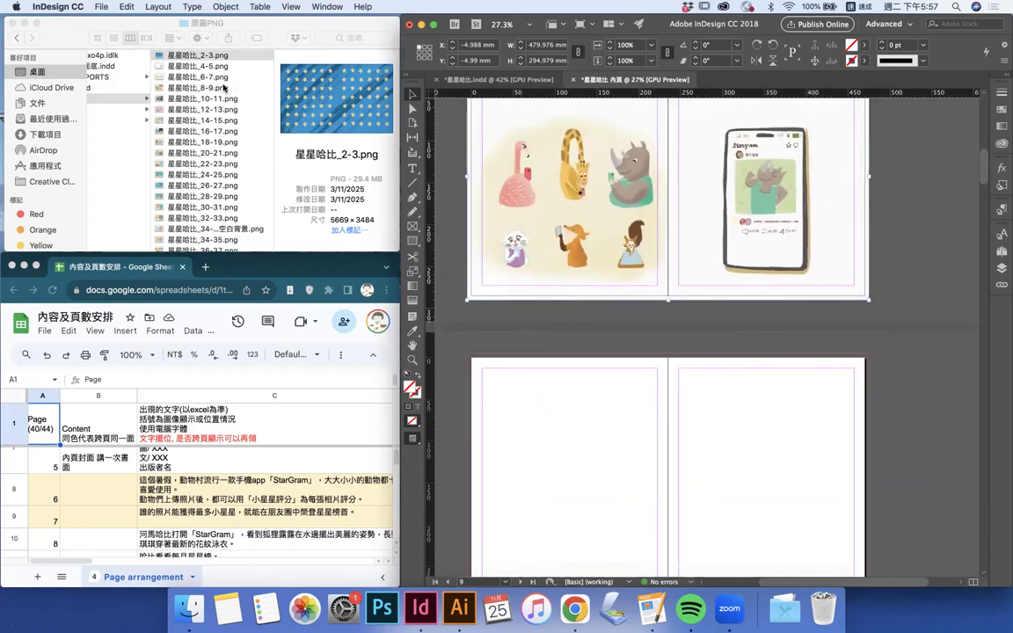
{"action": "scroll", "coordinate": [532, 391], "scroll_direction": "down", "scroll_amount": 7}
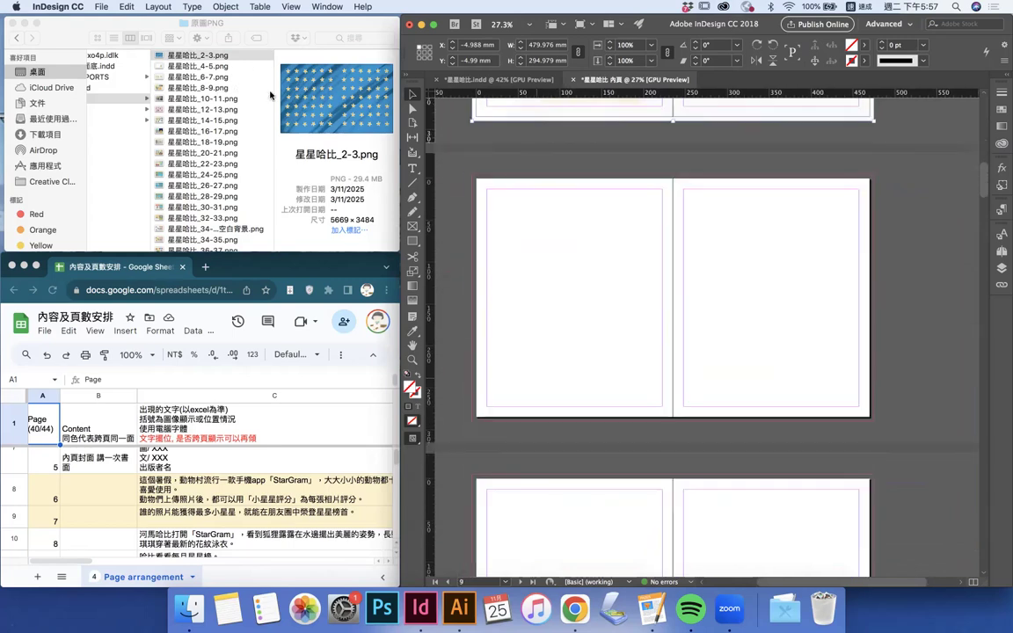
{"action": "left_click_drag", "start_coordinate": [517, 257], "coordinate": [536, 264]}
{"action": "left_click", "coordinate": [479, 183]}
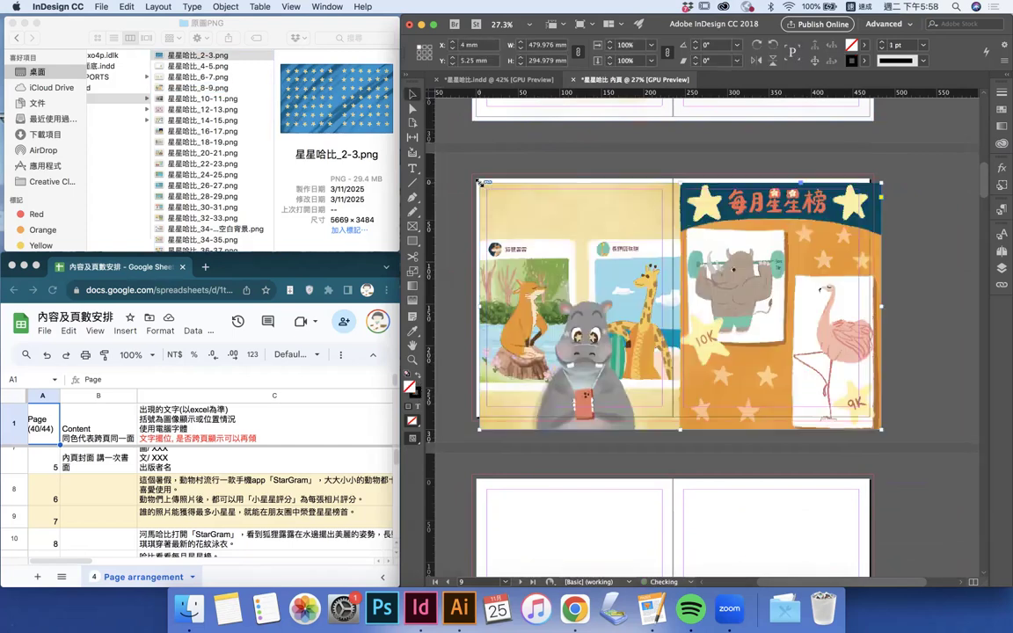
{"action": "left_click_drag", "start_coordinate": [521, 225], "coordinate": [510, 213]}
Select 星星哈比_10-11.png through 星星哈比_18-19.png in Finder, load them all for placing in InDesign, and place the first on spread 10-11
{"action": "left_click", "coordinate": [234, 104]}
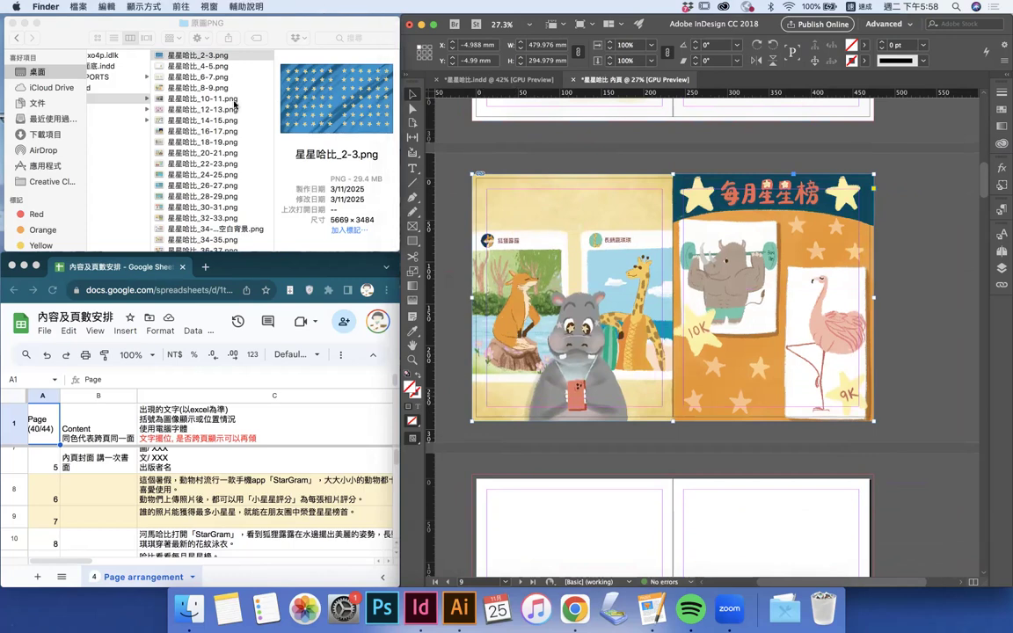
{"action": "left_click", "coordinate": [207, 98]}
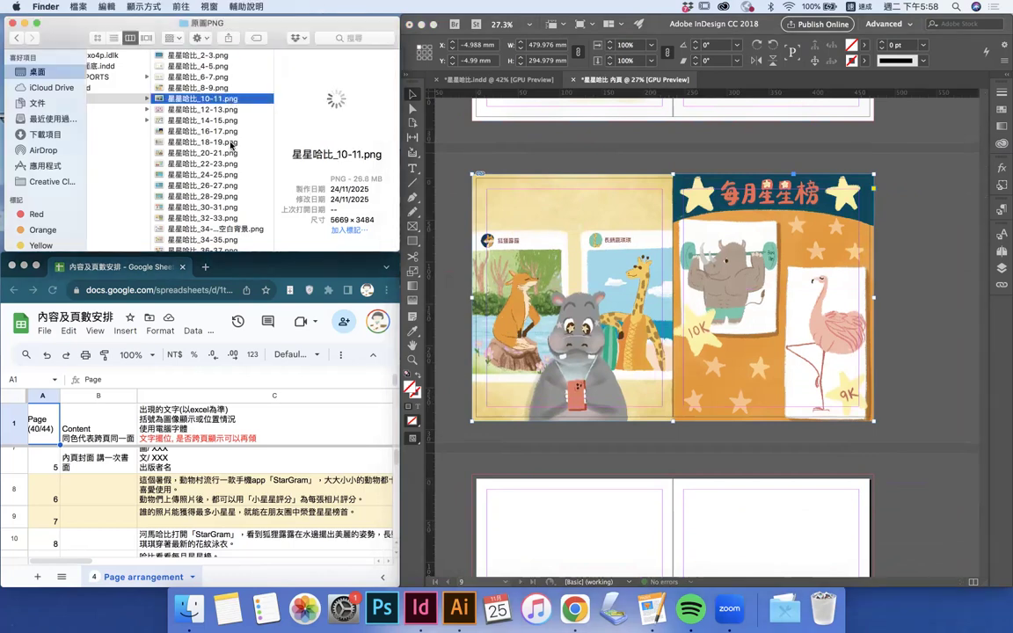
{"action": "left_click", "coordinate": [233, 142], "text": "shift"}
{"action": "scroll", "coordinate": [486, 358], "scroll_direction": "down", "scroll_amount": 5}
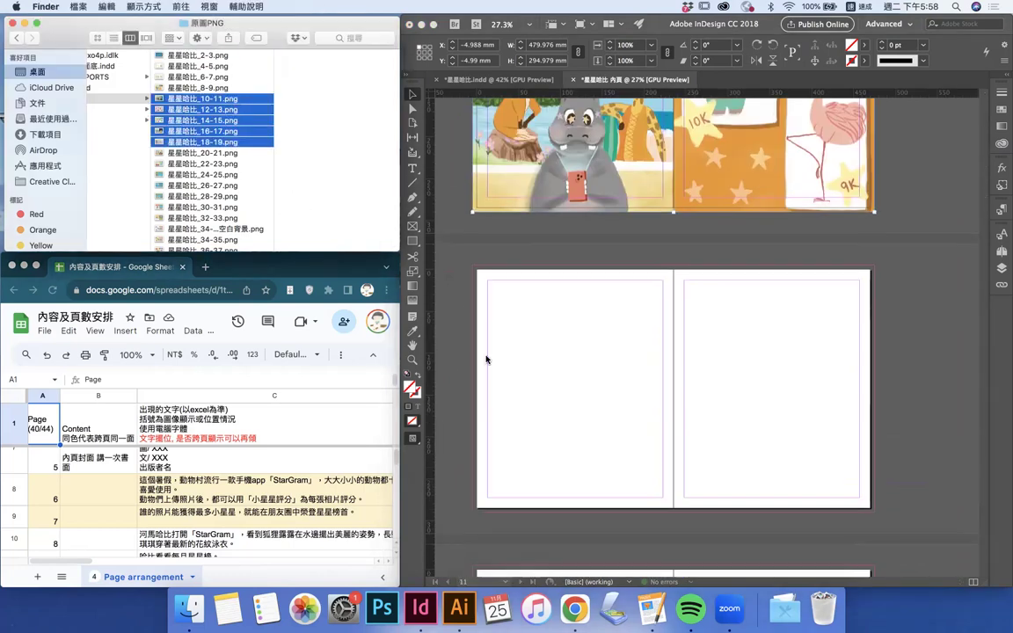
{"action": "scroll", "coordinate": [487, 359], "scroll_direction": "down", "scroll_amount": 3}
{"action": "left_click_drag", "start_coordinate": [234, 110], "coordinate": [603, 187]}
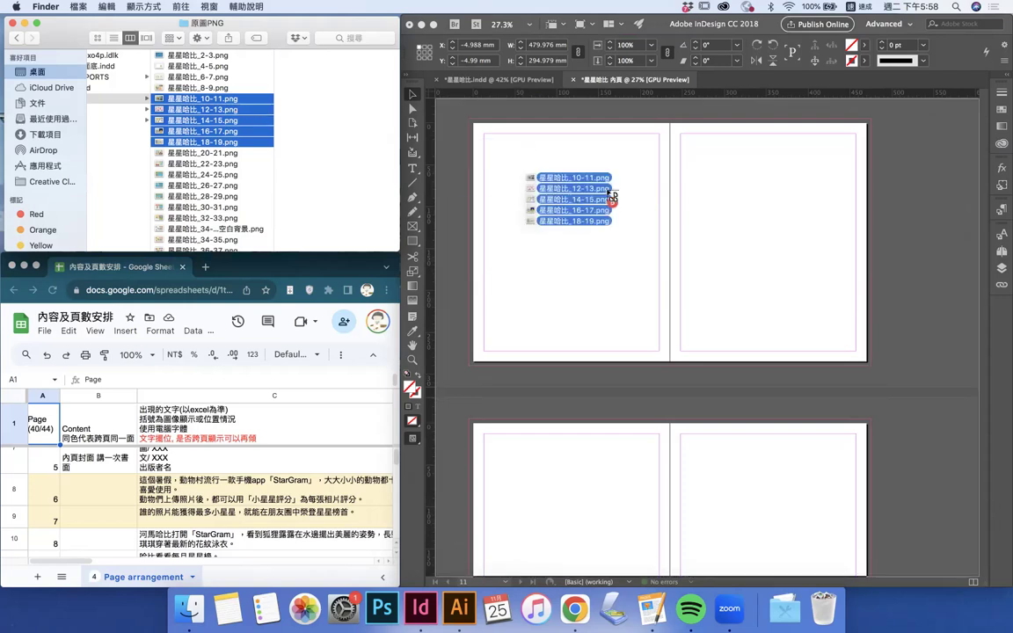
{"action": "left_click", "coordinate": [515, 155]}
Undo the second image misplaced on spread 10-11 and place 星星哈比_12-13.png at the bleed corner of spread 12-13
{"action": "left_click", "coordinate": [515, 155]}
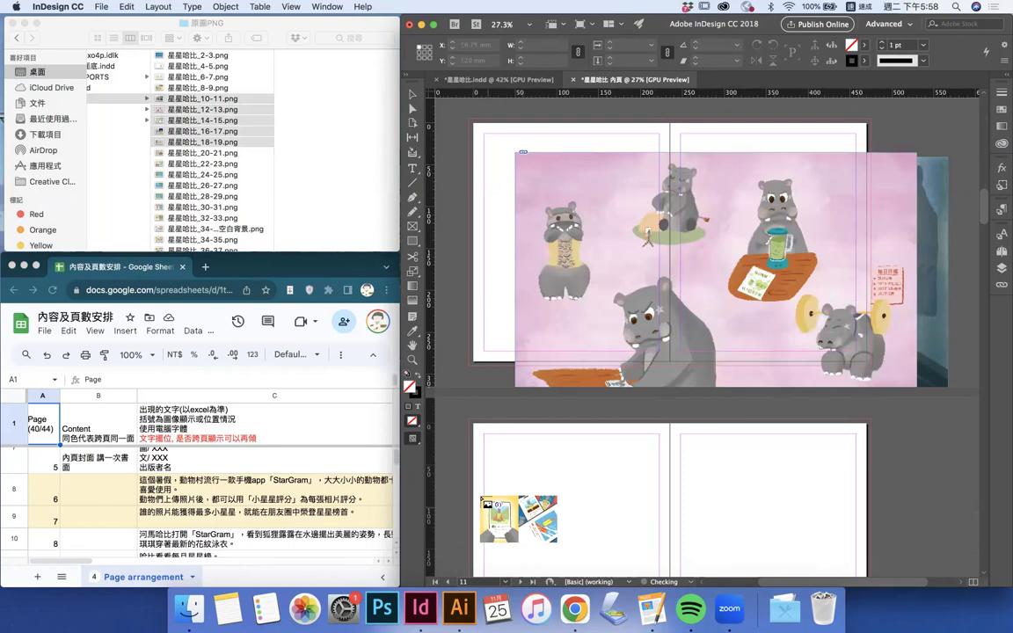
{"action": "key", "text": "super+z"}
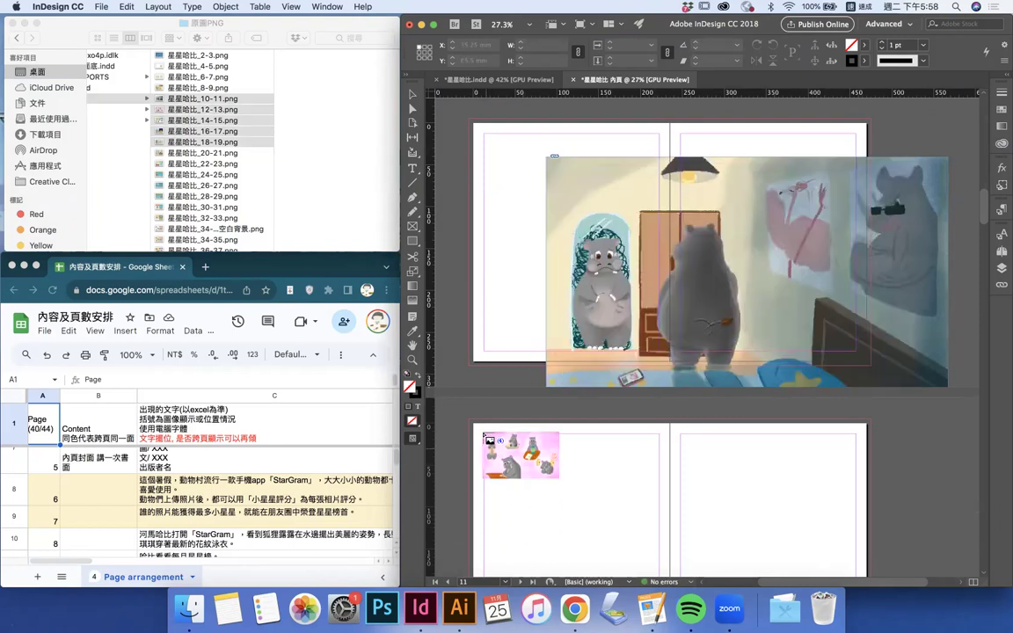
{"action": "left_click", "coordinate": [497, 488]}
Place the loaded images 星星哈比_14-15.png and 星星哈比_16-17.png at the top-left bleed corners of spreads 14-15 and 16-17
{"action": "scroll", "coordinate": [499, 492], "scroll_direction": "down", "scroll_amount": 1}
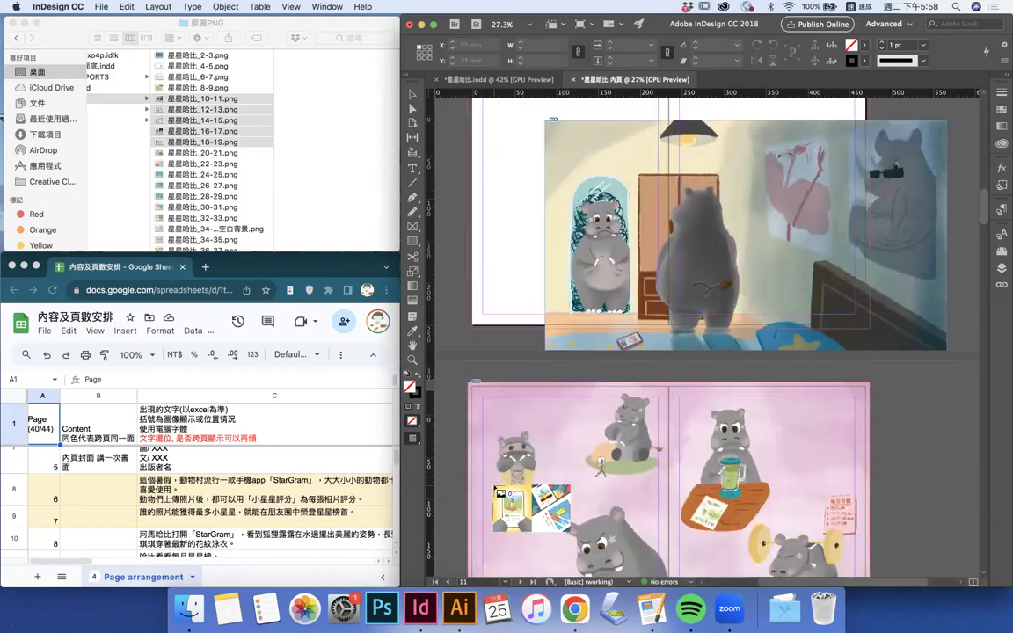
{"action": "scroll", "coordinate": [498, 492], "scroll_direction": "down", "scroll_amount": 6}
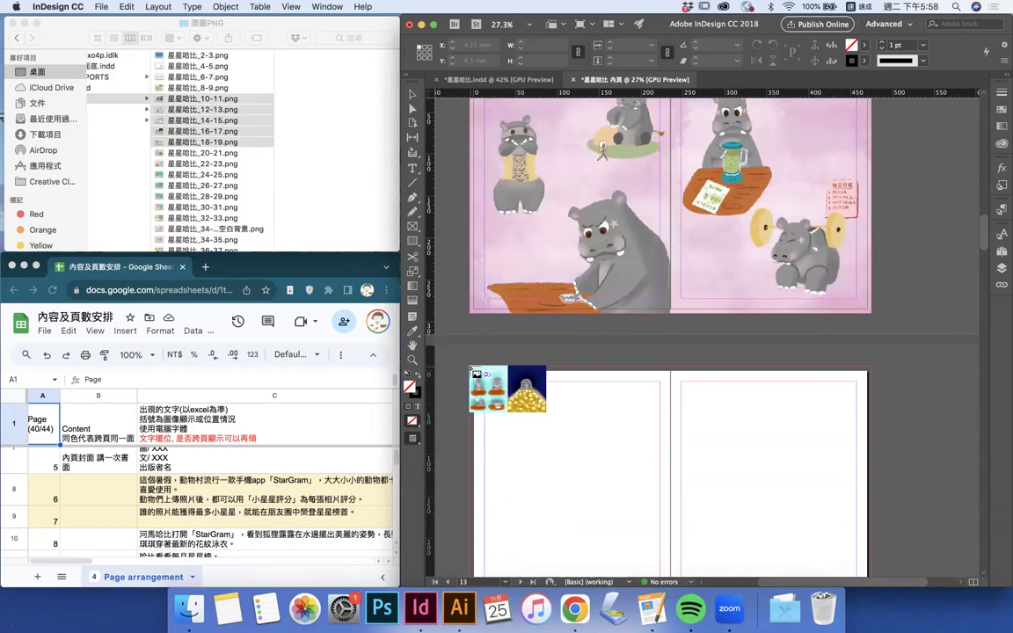
{"action": "left_click", "coordinate": [470, 367]}
{"action": "scroll", "coordinate": [498, 451], "scroll_direction": "down", "scroll_amount": 9}
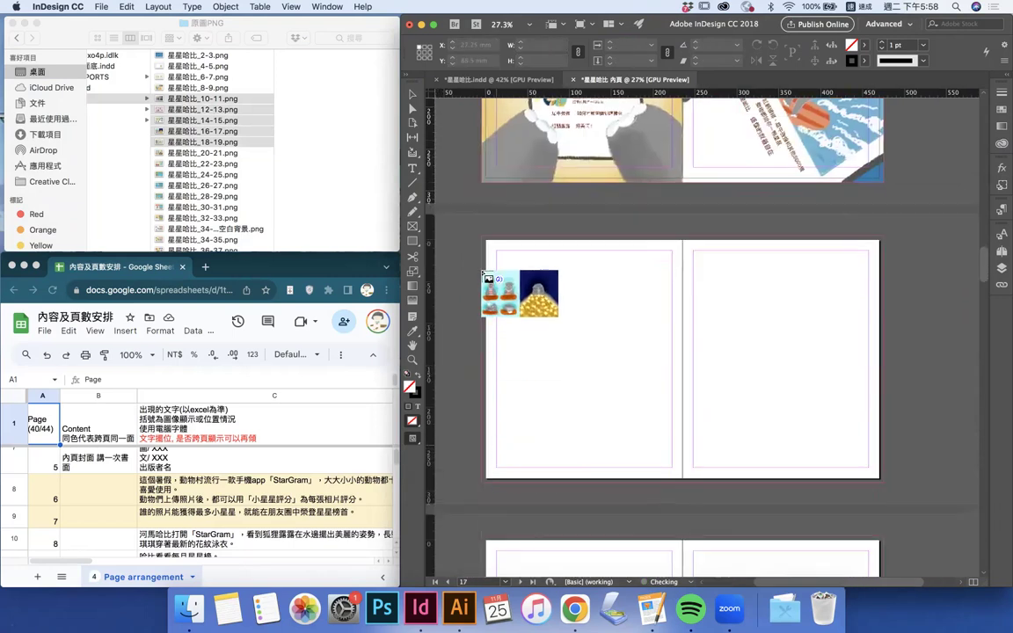
{"action": "left_click", "coordinate": [482, 239]}
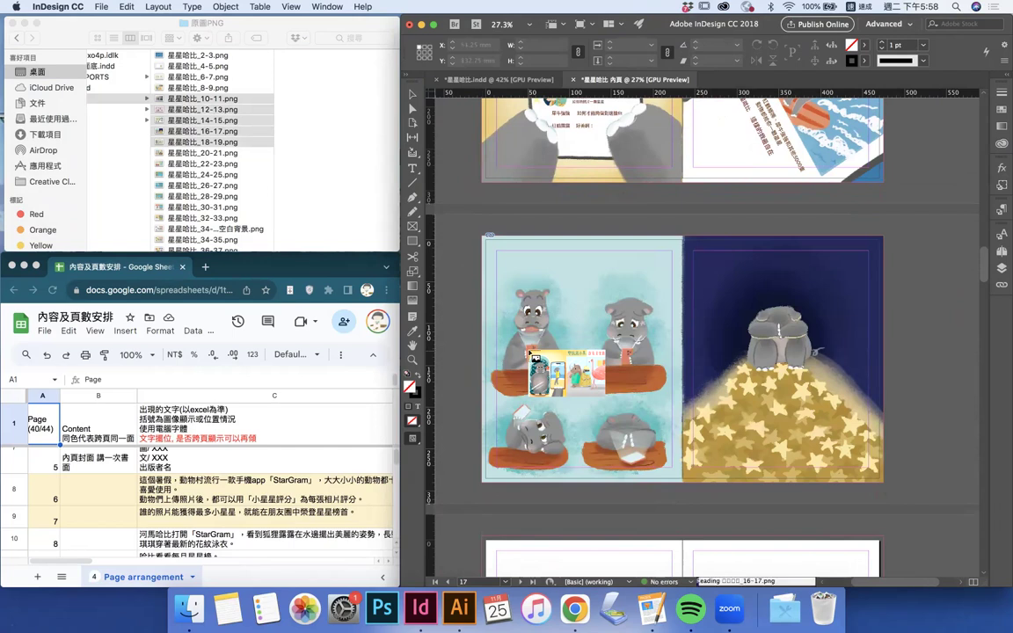
Place the last loaded image, 星星哈比_18-19.png, at the top-left bleed corner of spread 18-19
{"action": "scroll", "coordinate": [531, 352], "scroll_direction": "down", "scroll_amount": 3}
{"action": "scroll", "coordinate": [531, 352], "scroll_direction": "down", "scroll_amount": 5}
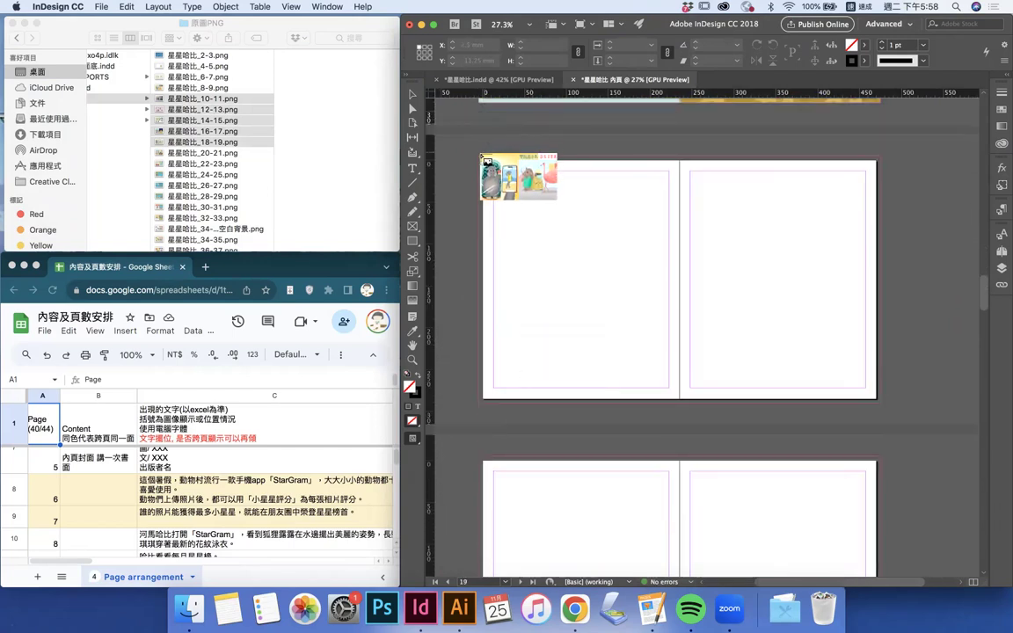
{"action": "left_click", "coordinate": [482, 164]}
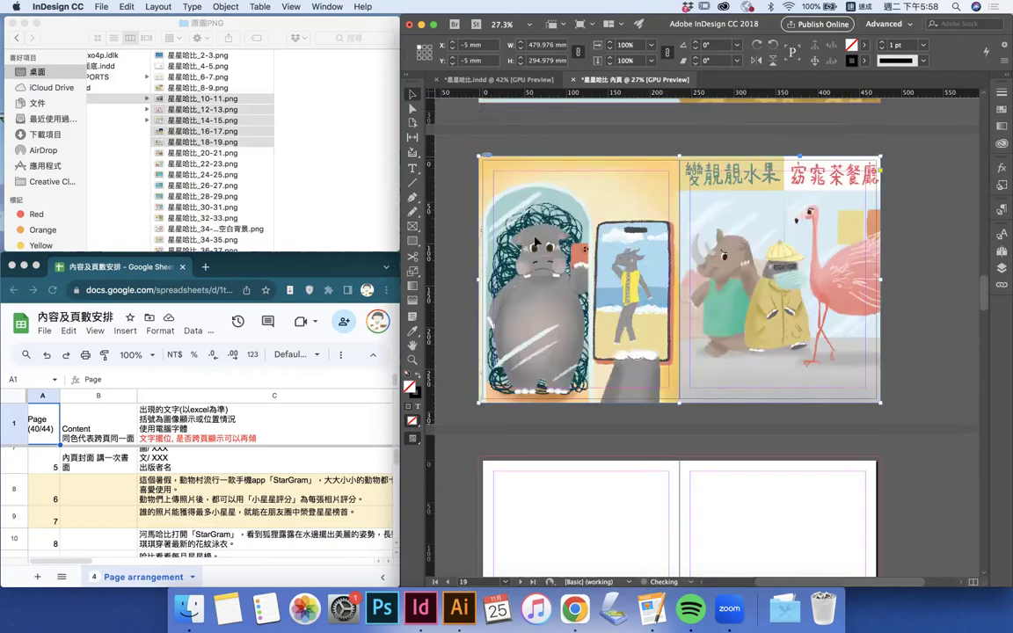
Move the misplaced bedroom image on spread 10-11 to the spread's top-left bleed corner, at about X -5 mm, Y -5 mm
{"action": "scroll", "coordinate": [535, 242], "scroll_direction": "up", "scroll_amount": 5}
{"action": "scroll", "coordinate": [535, 242], "scroll_direction": "up", "scroll_amount": 15}
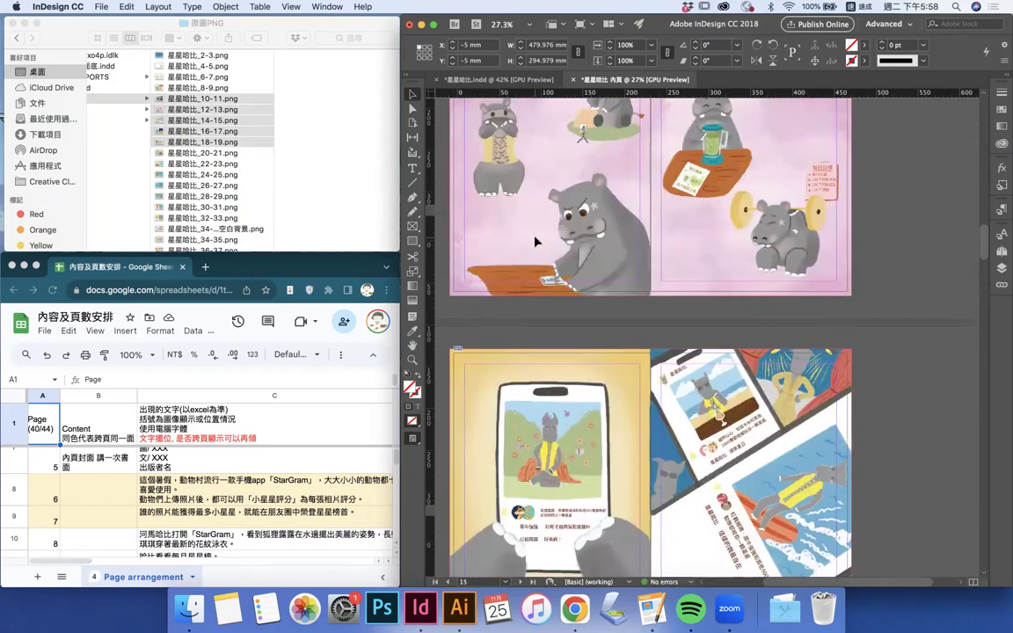
{"action": "scroll", "coordinate": [535, 242], "scroll_direction": "up", "scroll_amount": 2}
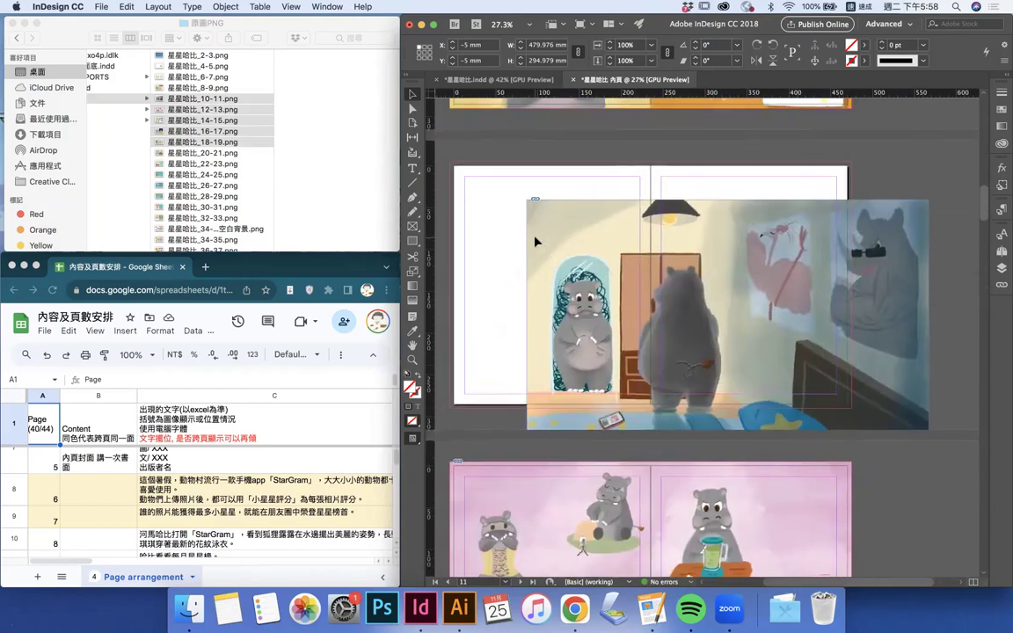
{"action": "left_click", "coordinate": [567, 241]}
{"action": "left_click_drag", "start_coordinate": [567, 241], "coordinate": [490, 202]}
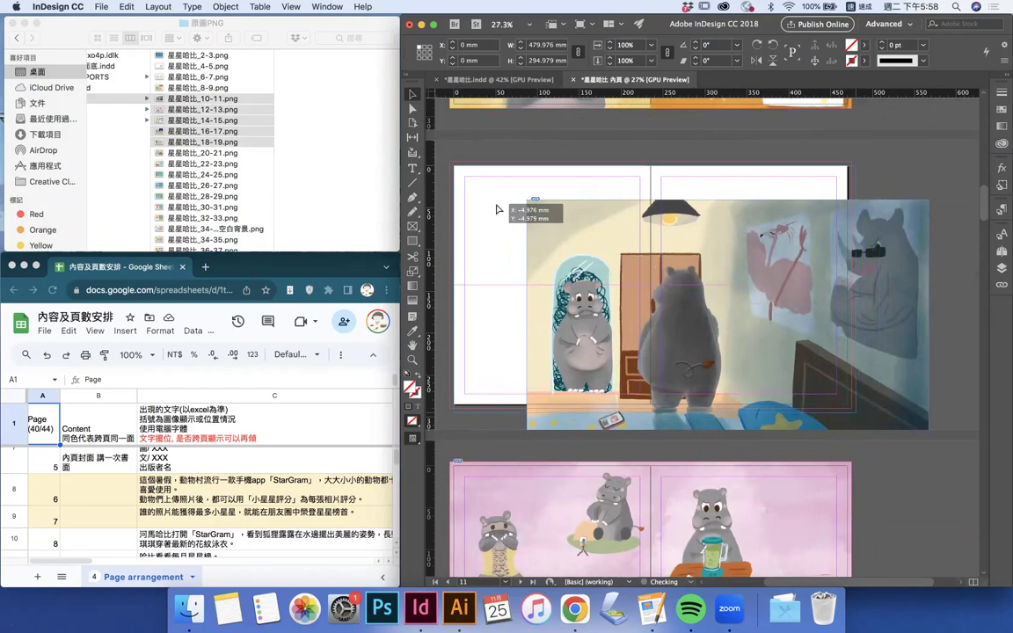
Check the placed images on the spreads from 10-11 back to the title spread
{"action": "scroll", "coordinate": [580, 348], "scroll_direction": "up", "scroll_amount": 7}
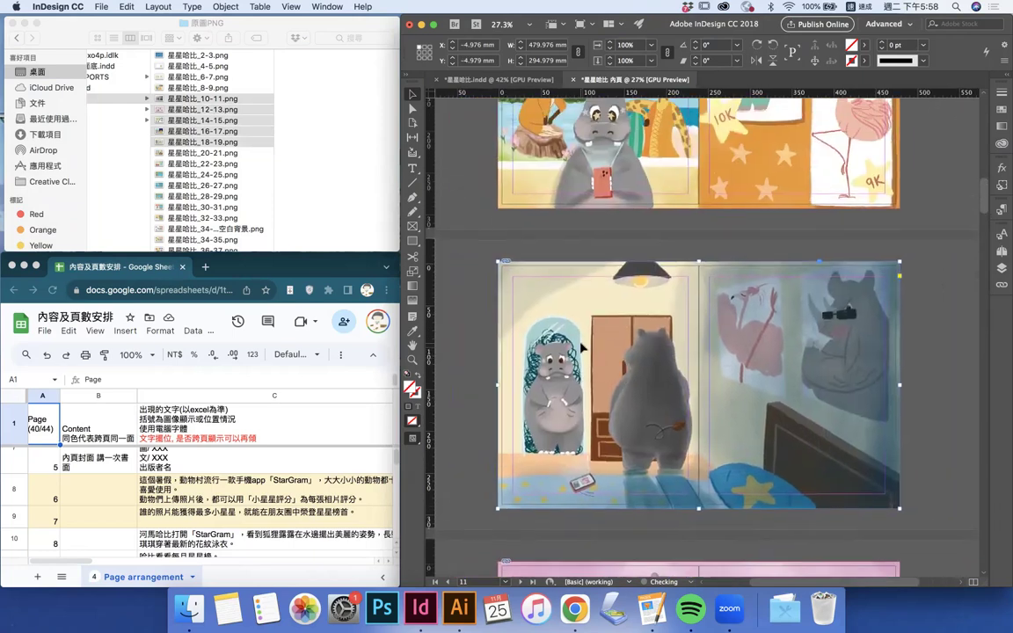
{"action": "scroll", "coordinate": [580, 348], "scroll_direction": "up", "scroll_amount": 3}
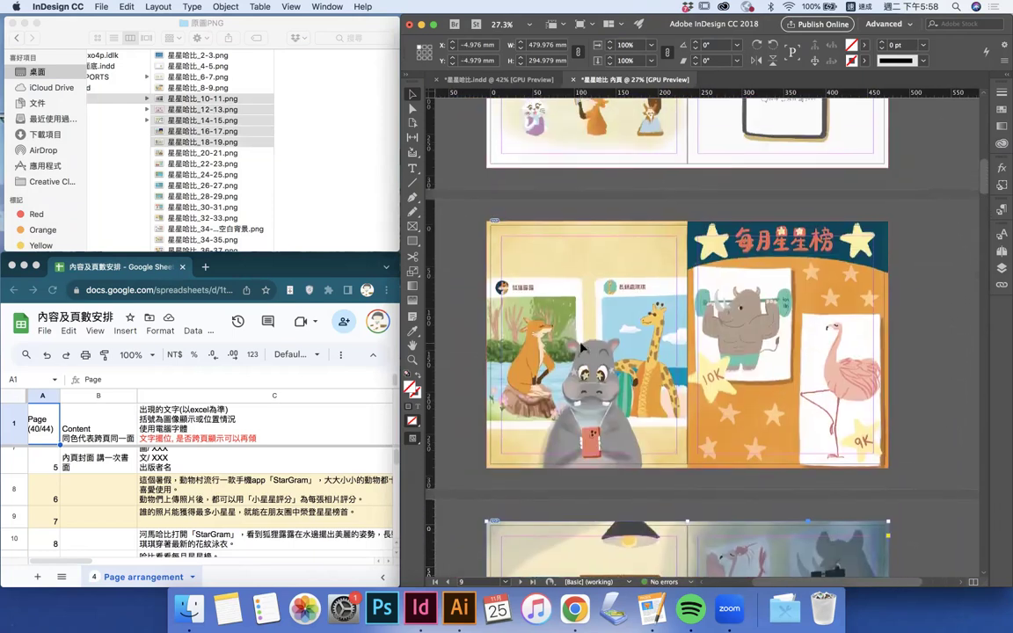
{"action": "scroll", "coordinate": [580, 348], "scroll_direction": "up", "scroll_amount": 15}
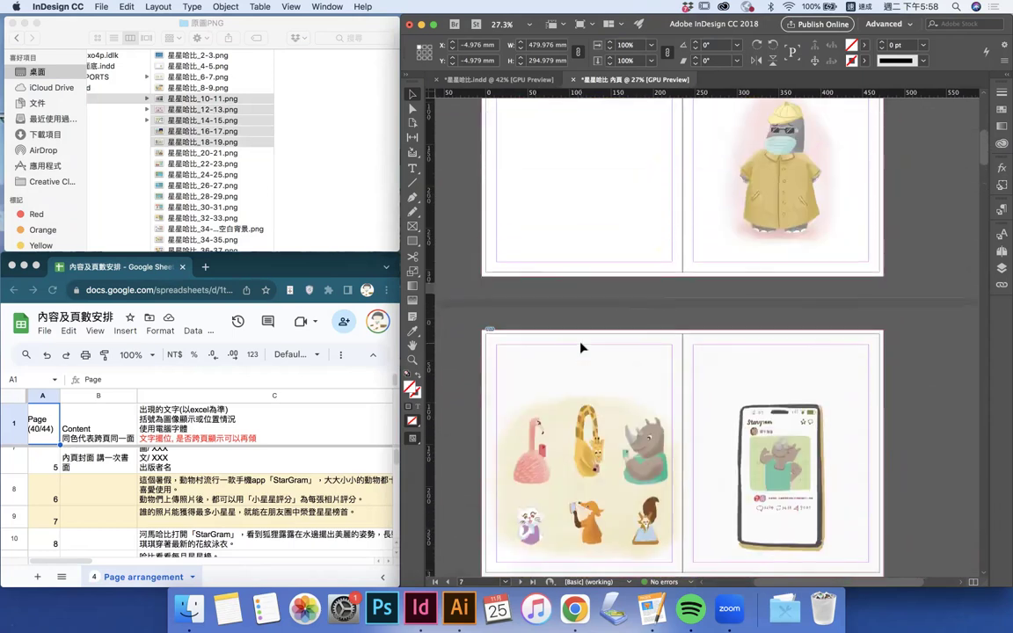
{"action": "scroll", "coordinate": [580, 348], "scroll_direction": "up", "scroll_amount": 5}
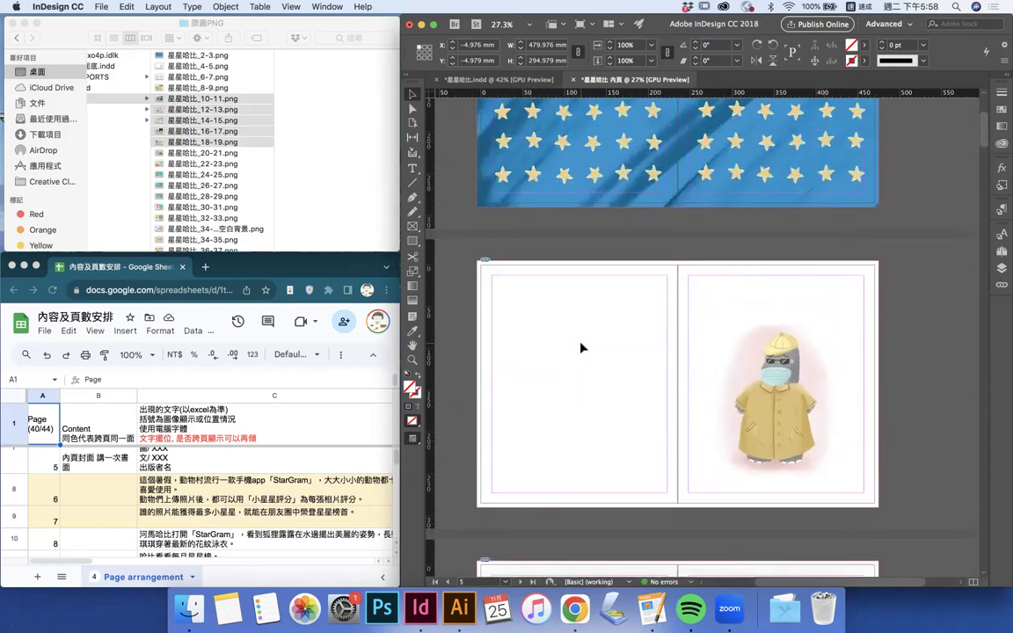
{"action": "scroll", "coordinate": [580, 348], "scroll_direction": "up", "scroll_amount": 2}
{"action": "scroll", "coordinate": [580, 348], "scroll_direction": "up", "scroll_amount": 4}
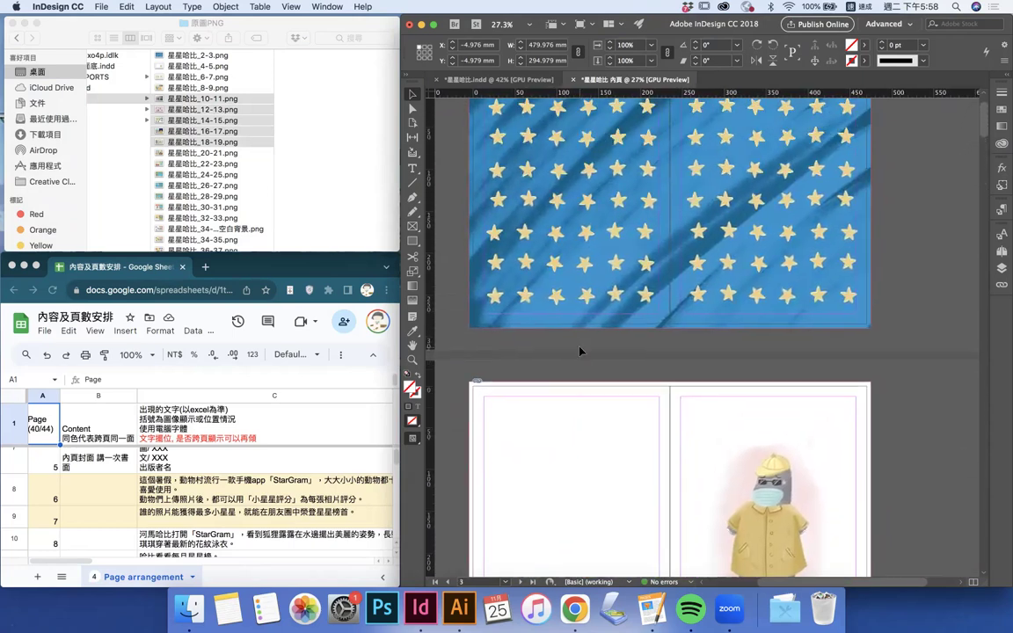
Switch to the 星星哈比.indd document and examine the title and credit-line text frames on its inside title page
{"action": "left_click", "coordinate": [471, 80]}
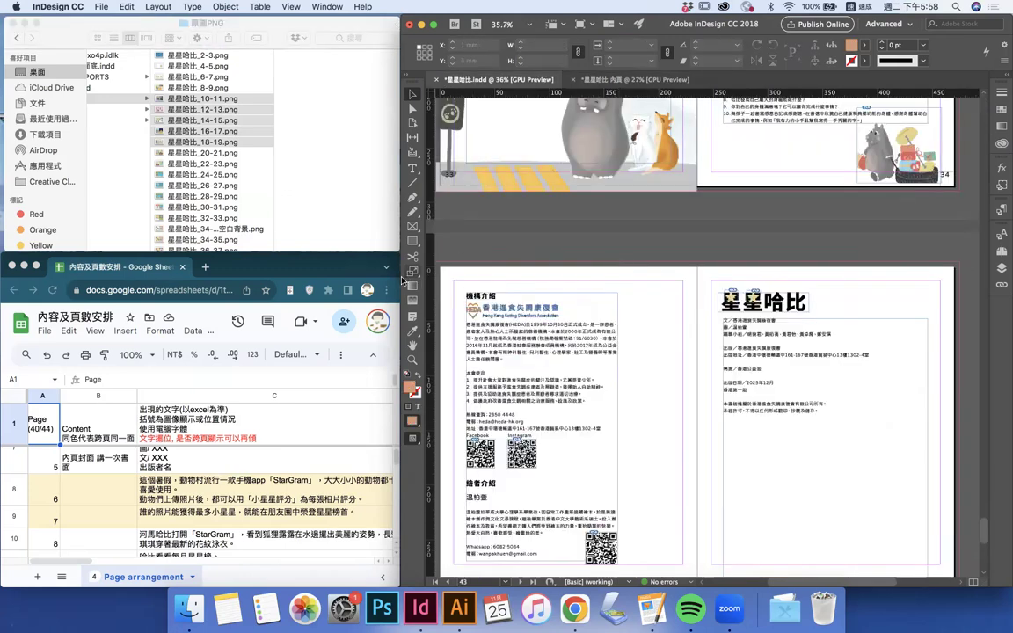
{"action": "scroll", "coordinate": [761, 240], "scroll_direction": "up", "scroll_amount": 20}
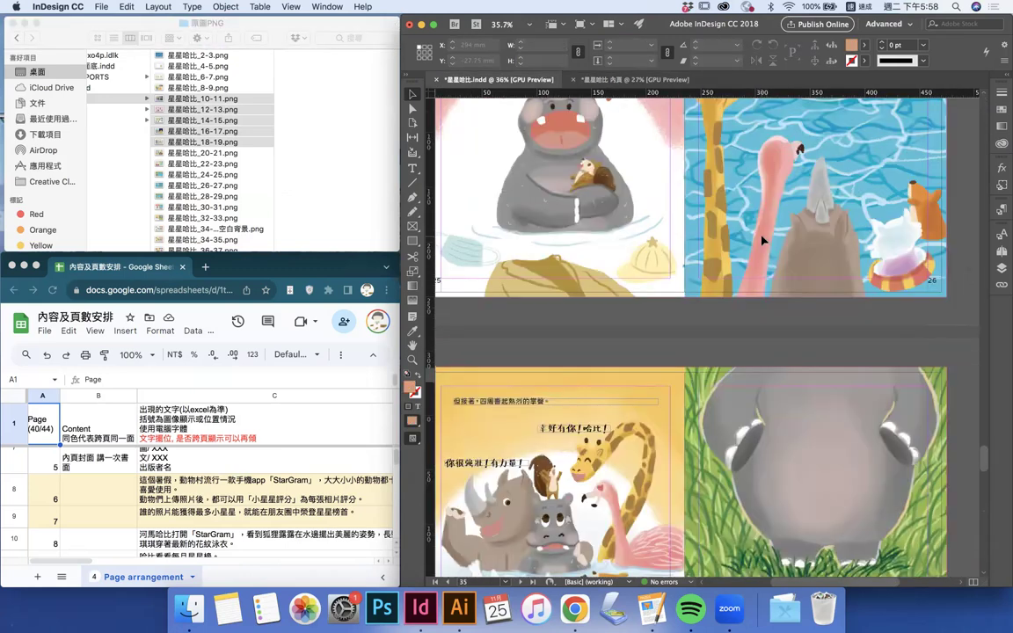
{"action": "scroll", "coordinate": [761, 240], "scroll_direction": "down", "scroll_amount": 10}
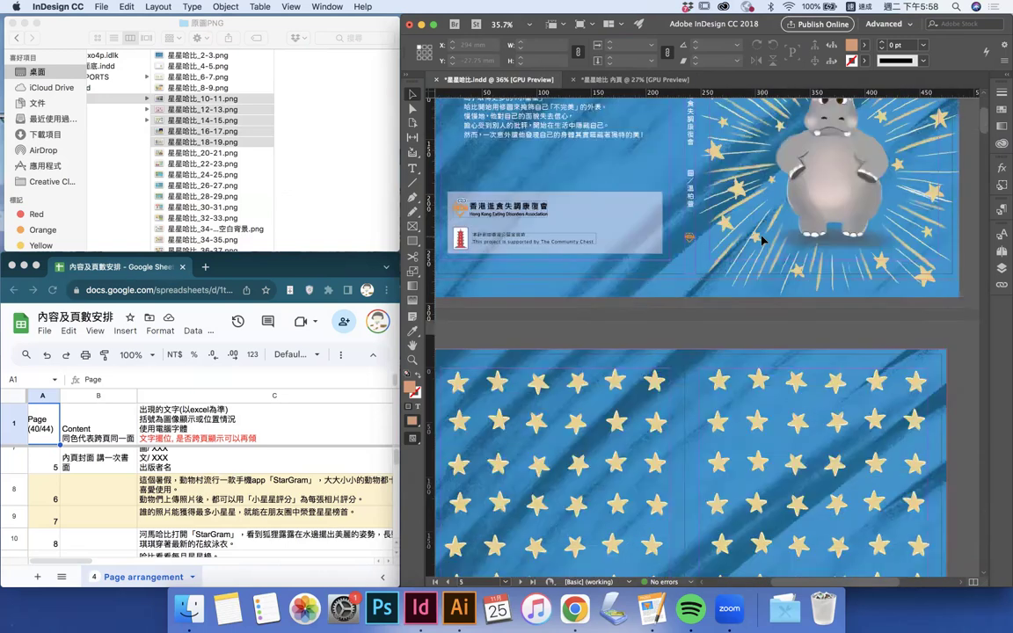
{"action": "scroll", "coordinate": [684, 320], "scroll_direction": "up", "scroll_amount": 5}
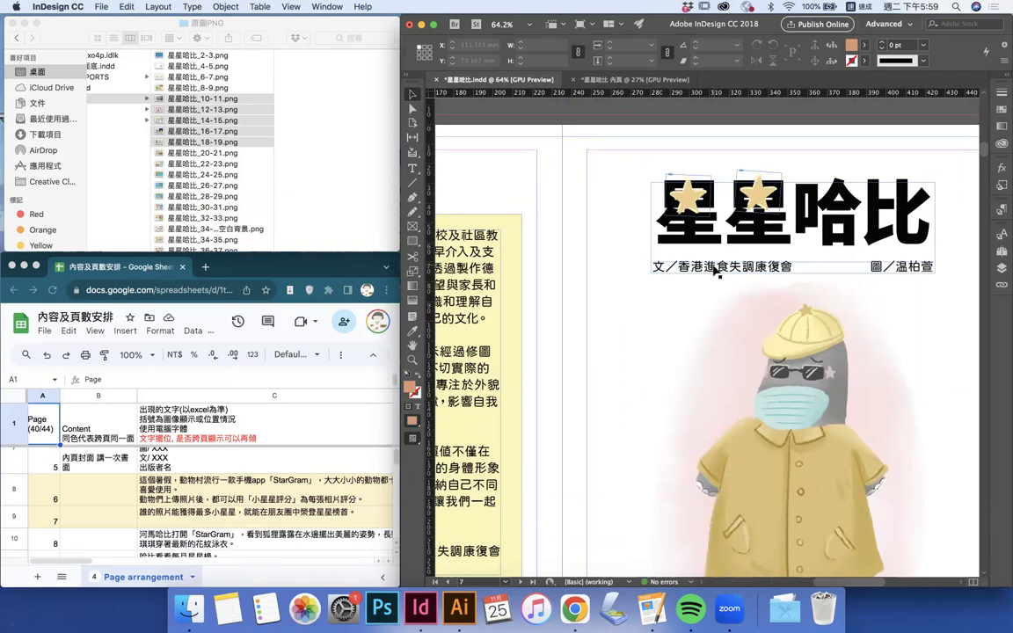
{"action": "left_click", "coordinate": [701, 264]}
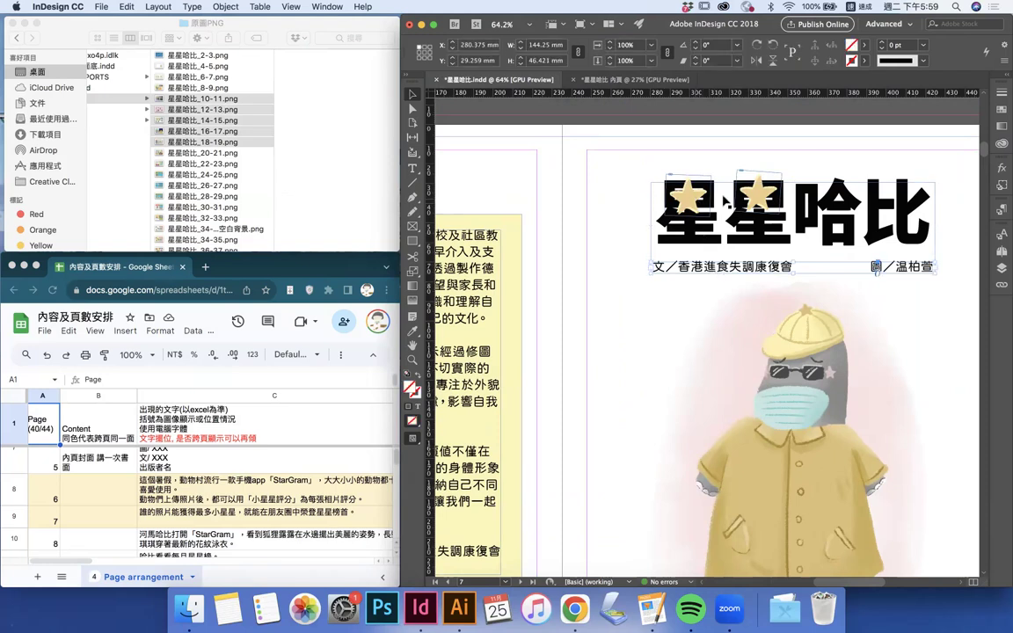
{"action": "left_click", "coordinate": [743, 231], "text": "shift"}
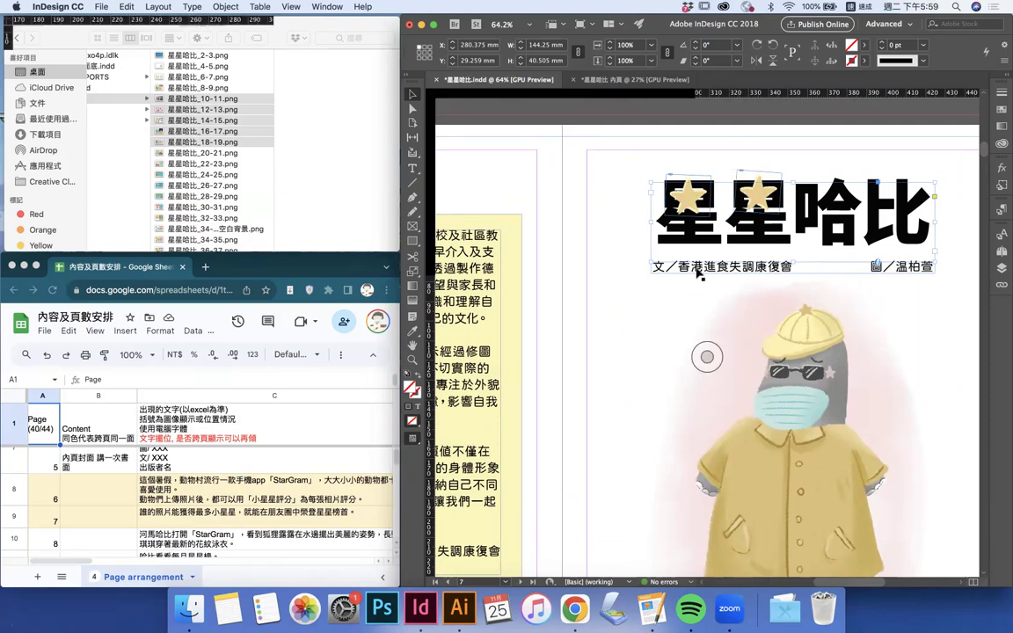
{"action": "scroll", "coordinate": [697, 269], "scroll_direction": "down", "scroll_amount": 2}
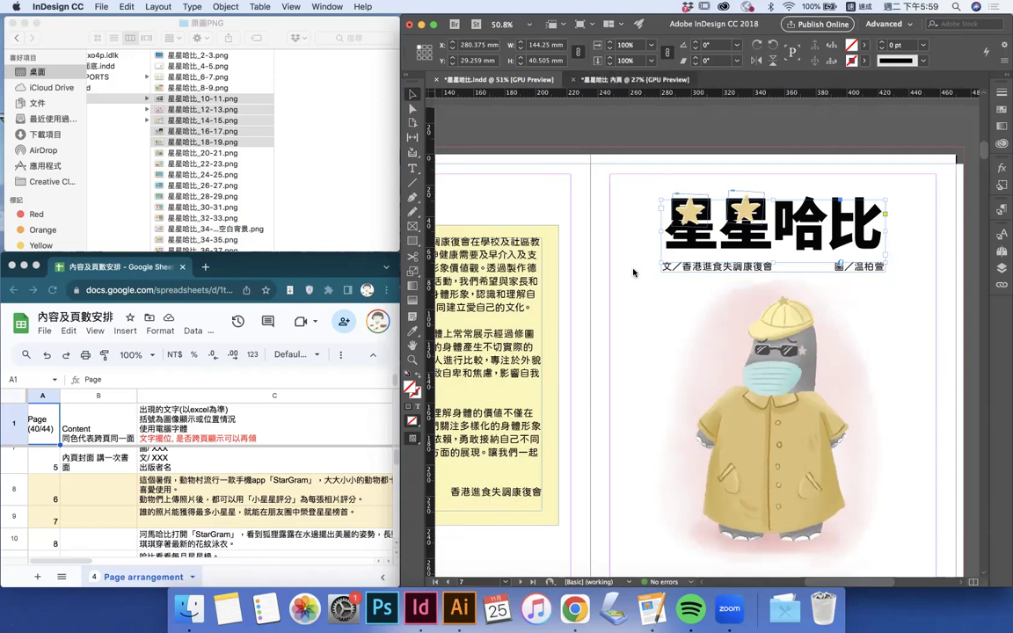
Return to the 星星哈比 內頁 document and draw a text frame about 178.5 × 11.5 mm above the title-page hippo
{"action": "left_click", "coordinate": [635, 80]}
{"action": "scroll", "coordinate": [700, 403], "scroll_direction": "down", "scroll_amount": 3}
{"action": "scroll", "coordinate": [699, 400], "scroll_direction": "up", "scroll_amount": 1}
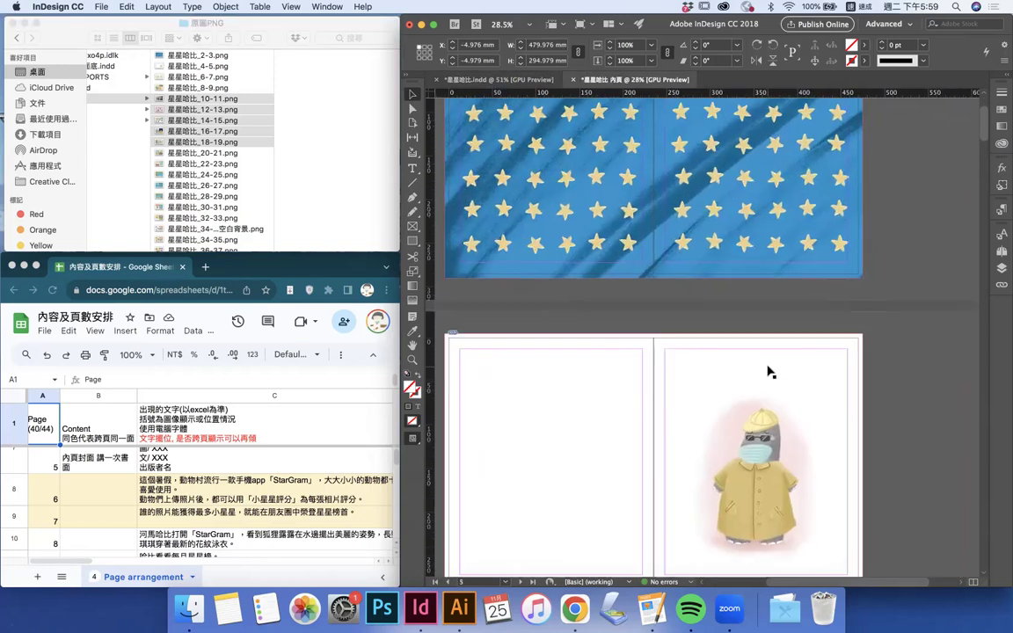
{"action": "scroll", "coordinate": [768, 372], "scroll_direction": "up", "scroll_amount": 5}
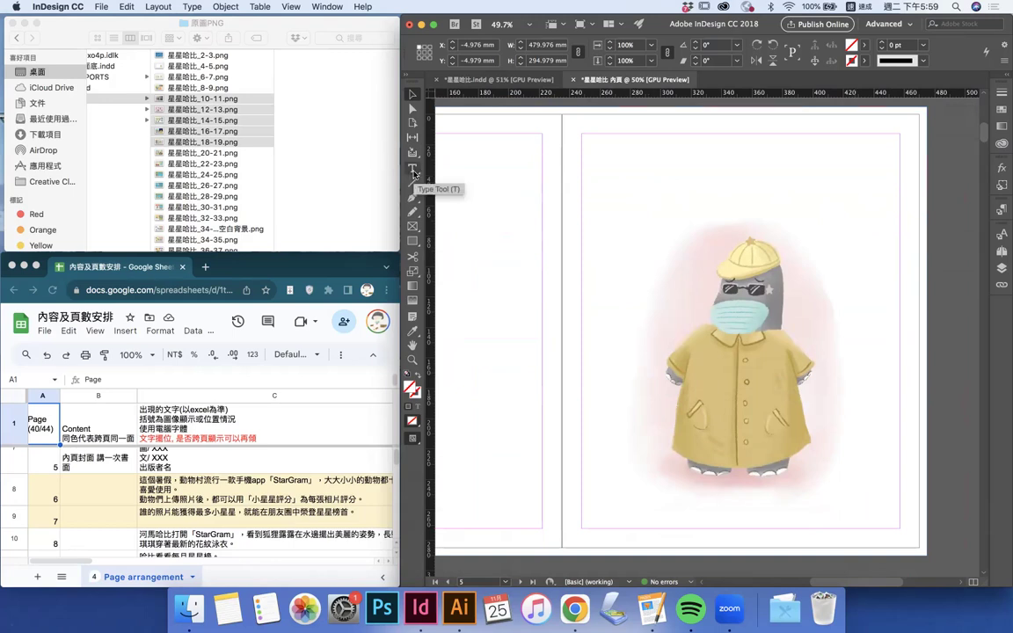
{"action": "left_click", "coordinate": [413, 170]}
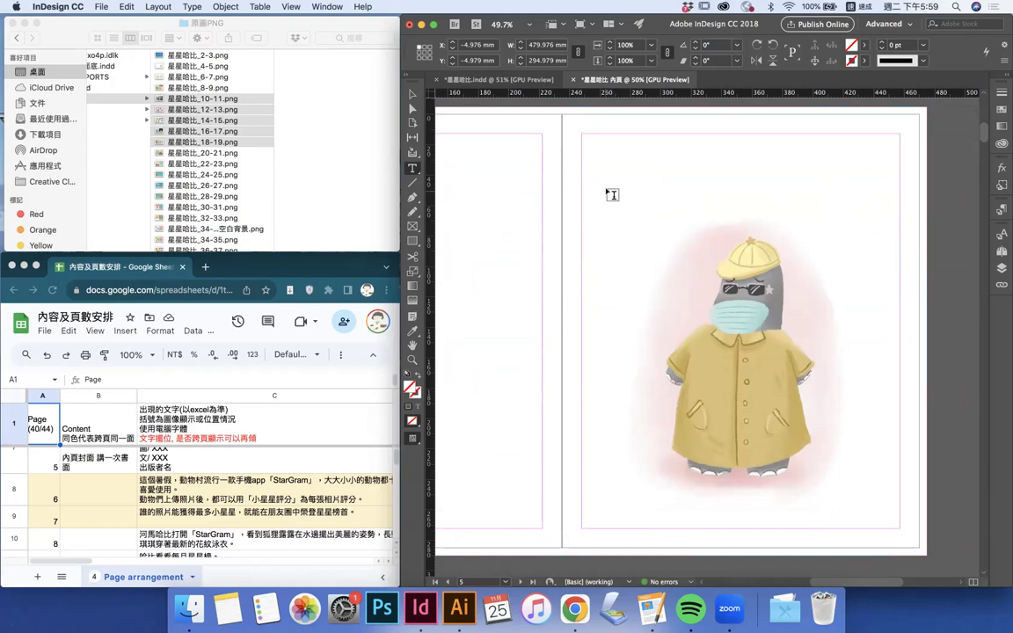
{"action": "left_click_drag", "start_coordinate": [608, 191], "coordinate": [878, 206]}
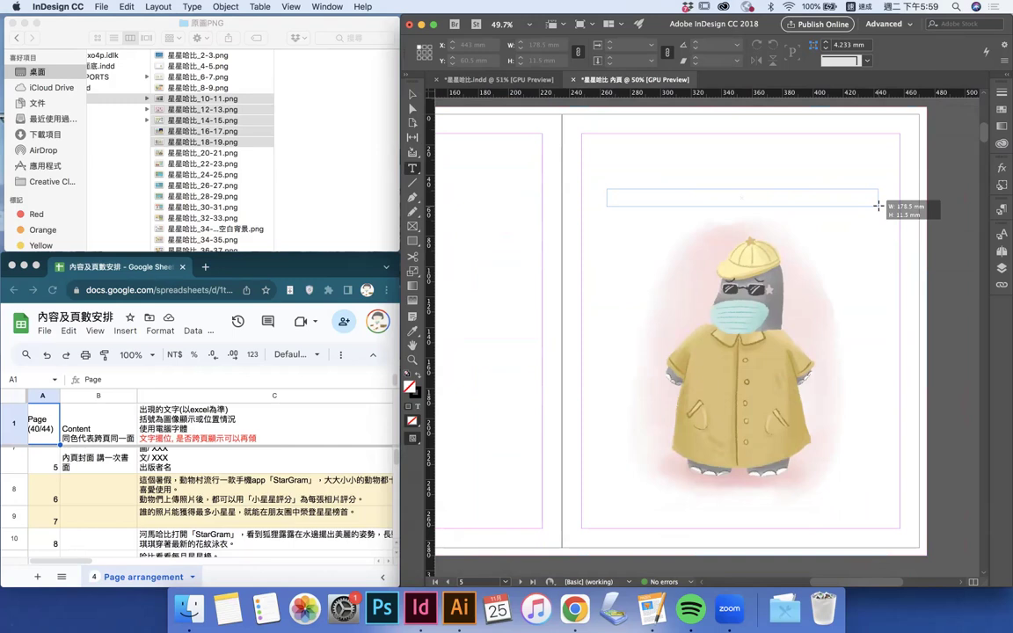
{"action": "left_click_drag", "start_coordinate": [878, 206], "coordinate": [877, 206]}
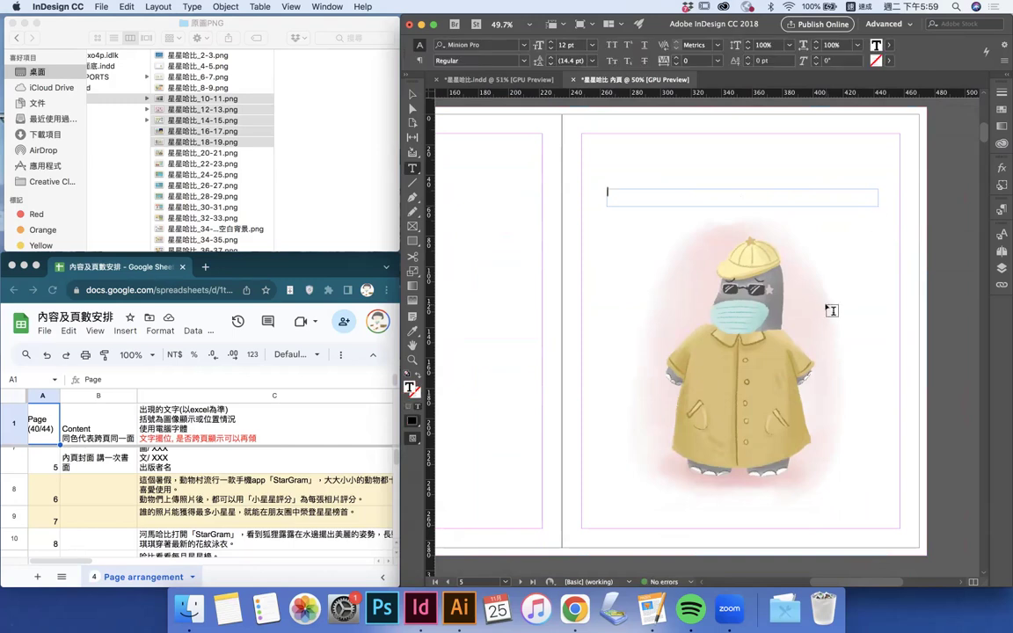
Enter the character 文 in the new text frame and browse the available fonts for it
{"action": "type", "text": "yk"}
{"action": "key", "text": "space"}
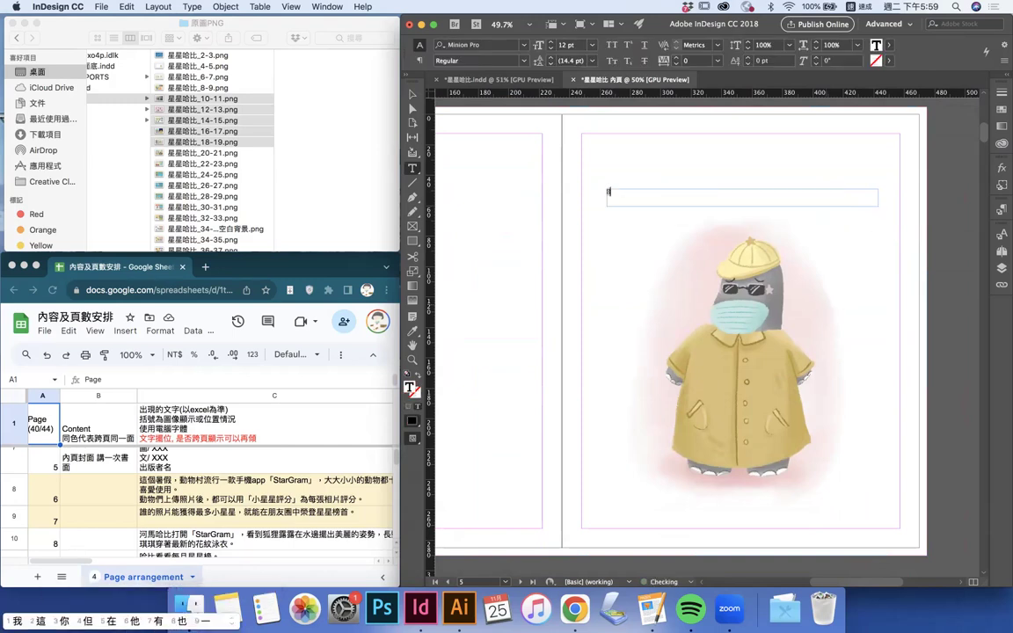
{"action": "scroll", "coordinate": [706, 231], "scroll_direction": "up", "scroll_amount": 5}
{"action": "left_click_drag", "start_coordinate": [536, 165], "coordinate": [525, 161]}
{"action": "left_click", "coordinate": [525, 46]}
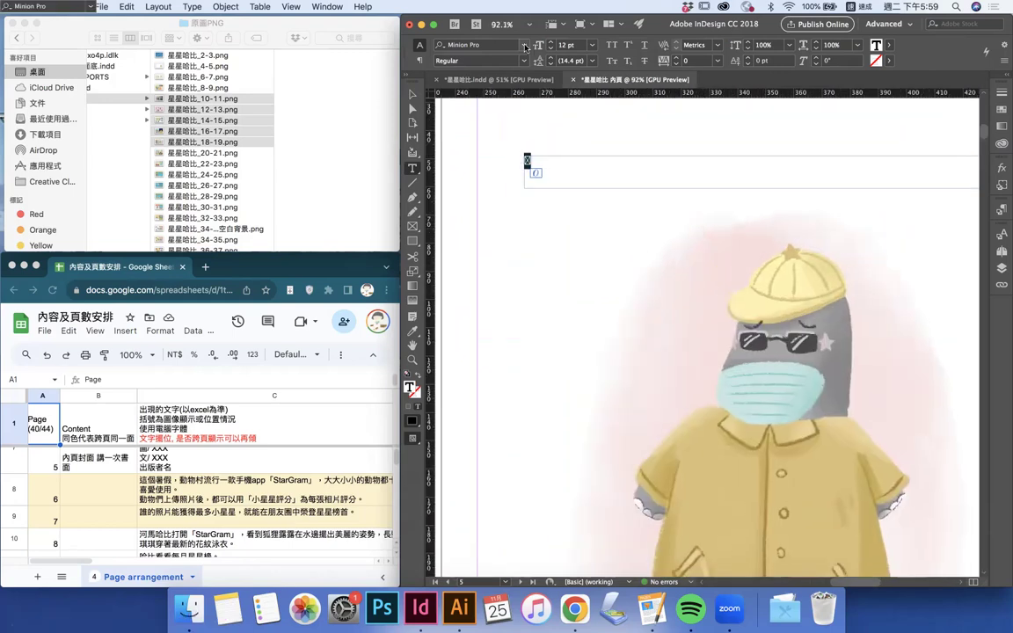
{"action": "scroll", "coordinate": [546, 296], "scroll_direction": "down", "scroll_amount": 15}
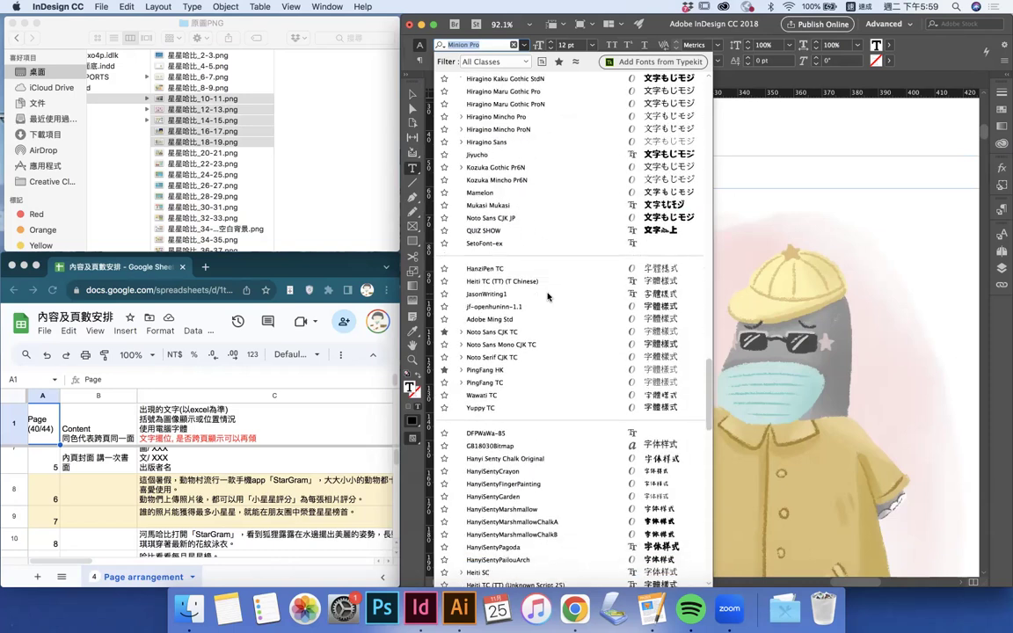
{"action": "left_click", "coordinate": [751, 167]}
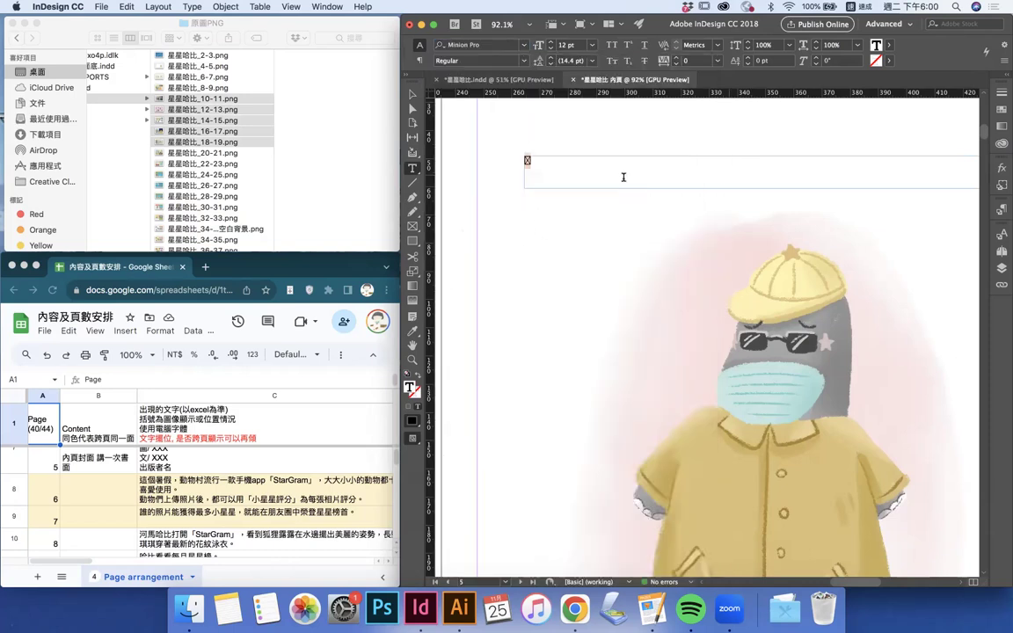
Set the font of the 文 character to PingFang SC
{"action": "left_click_drag", "start_coordinate": [559, 168], "coordinate": [517, 162]}
{"action": "left_click", "coordinate": [524, 45]}
{"action": "scroll", "coordinate": [534, 350], "scroll_direction": "down", "scroll_amount": 12}
{"action": "scroll", "coordinate": [535, 350], "scroll_direction": "up", "scroll_amount": 6}
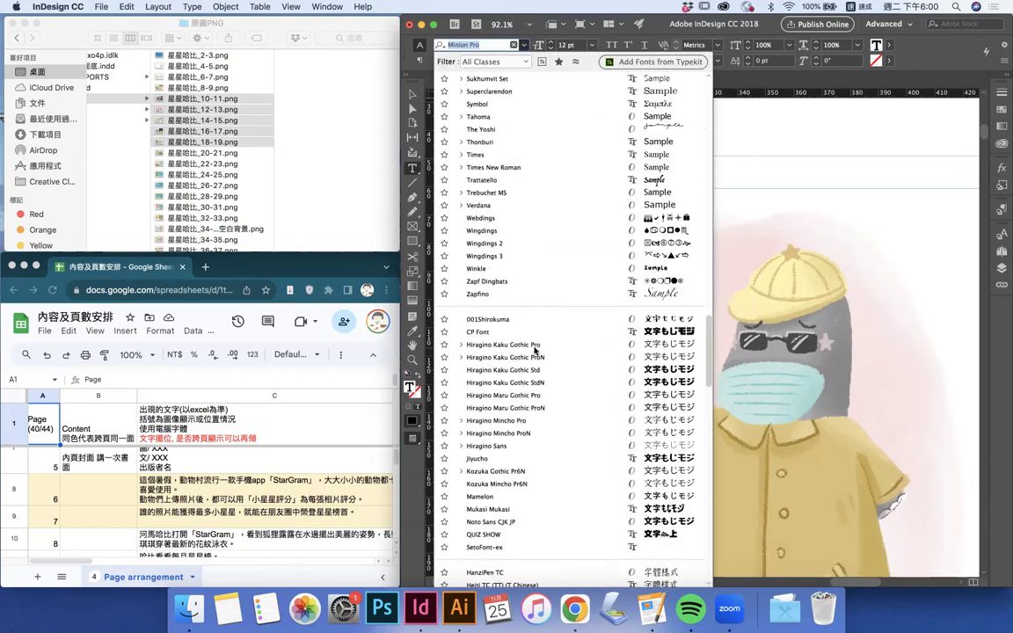
{"action": "scroll", "coordinate": [545, 295], "scroll_direction": "down", "scroll_amount": 6}
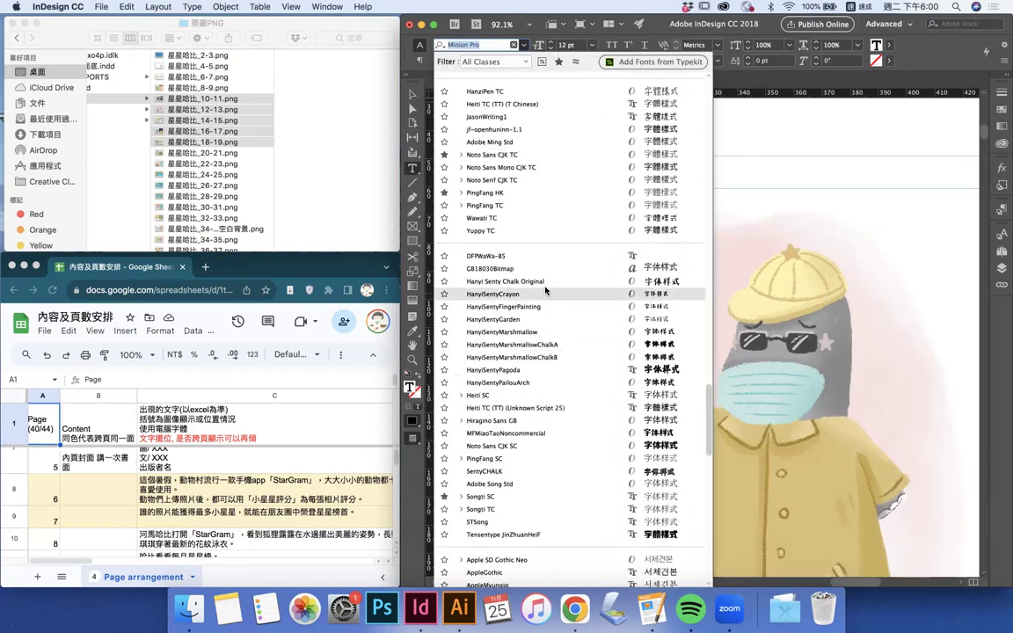
{"action": "scroll", "coordinate": [538, 404], "scroll_direction": "down", "scroll_amount": 5}
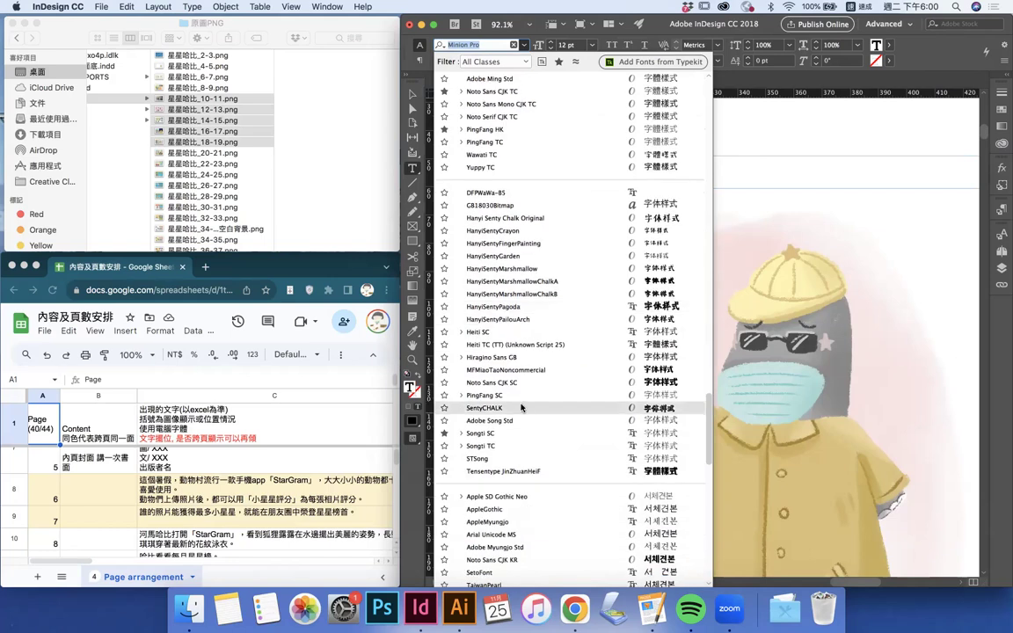
{"action": "left_click", "coordinate": [480, 395]}
{"action": "type", "text": "文"}
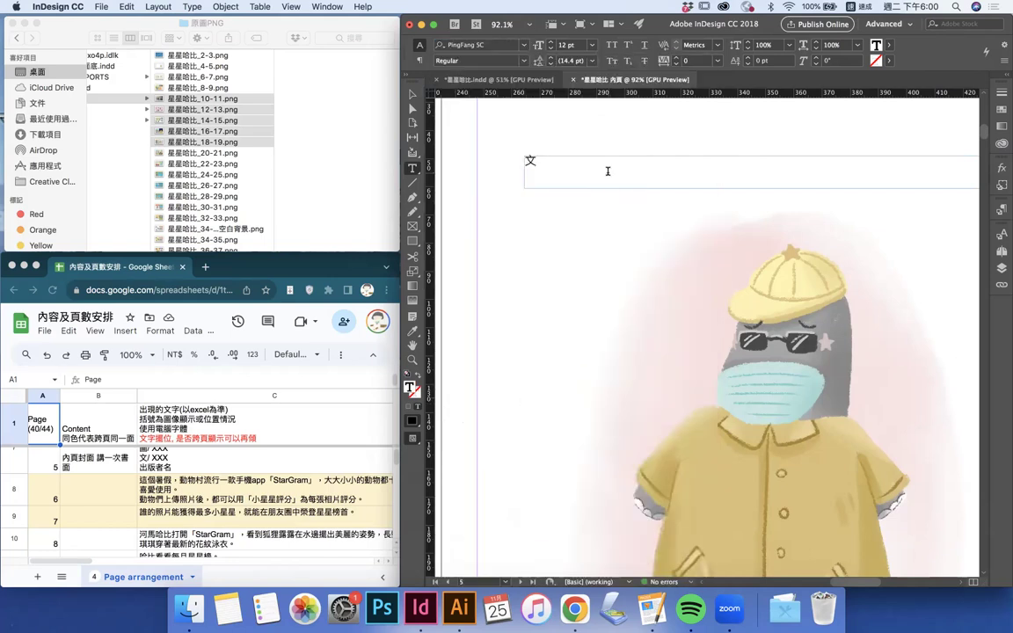
Set the 文 character's size to 18 pt and add a spaced slash after it to start the credit line
{"action": "double_click", "coordinate": [530, 159]}
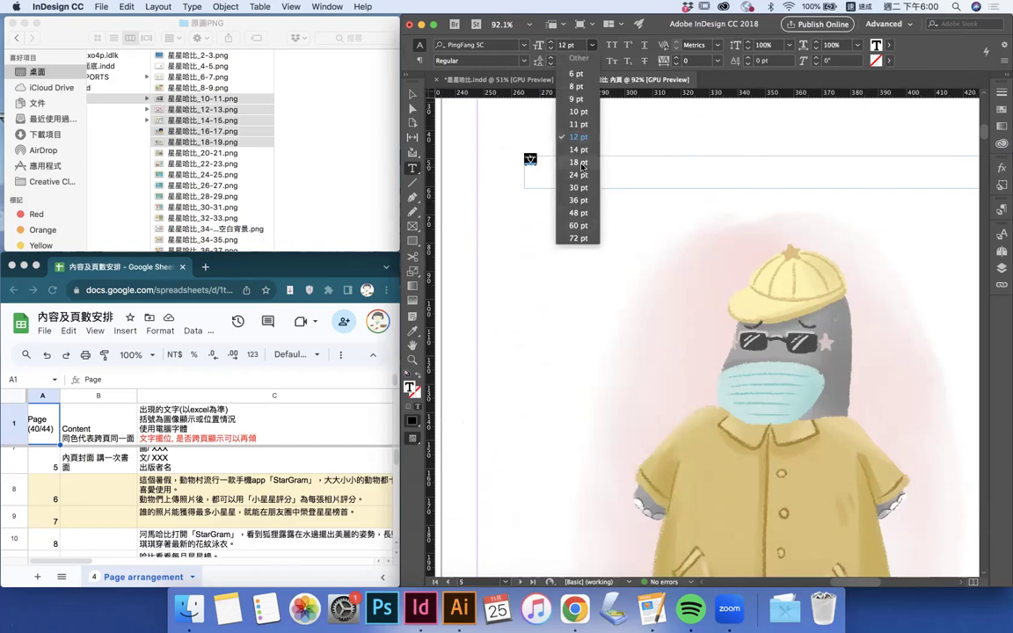
{"action": "left_click", "coordinate": [581, 164]}
{"action": "left_click", "coordinate": [560, 163]}
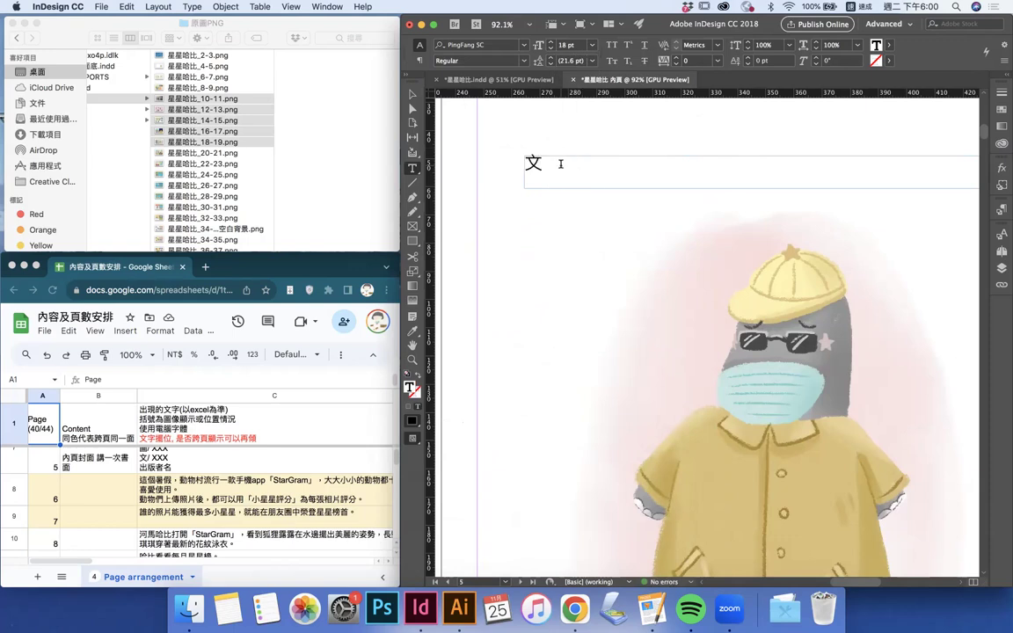
{"action": "key", "text": "ctrl+space"}
{"action": "type", "text": "/"}
{"action": "key", "text": "space"}
Copy 香港進食失調康復會 from the credit line in the 星星哈比 cover document and paste it after the slash in the 內頁 title-page credit
{"action": "left_click", "coordinate": [192, 392]}
{"action": "left_click", "coordinate": [224, 464]}
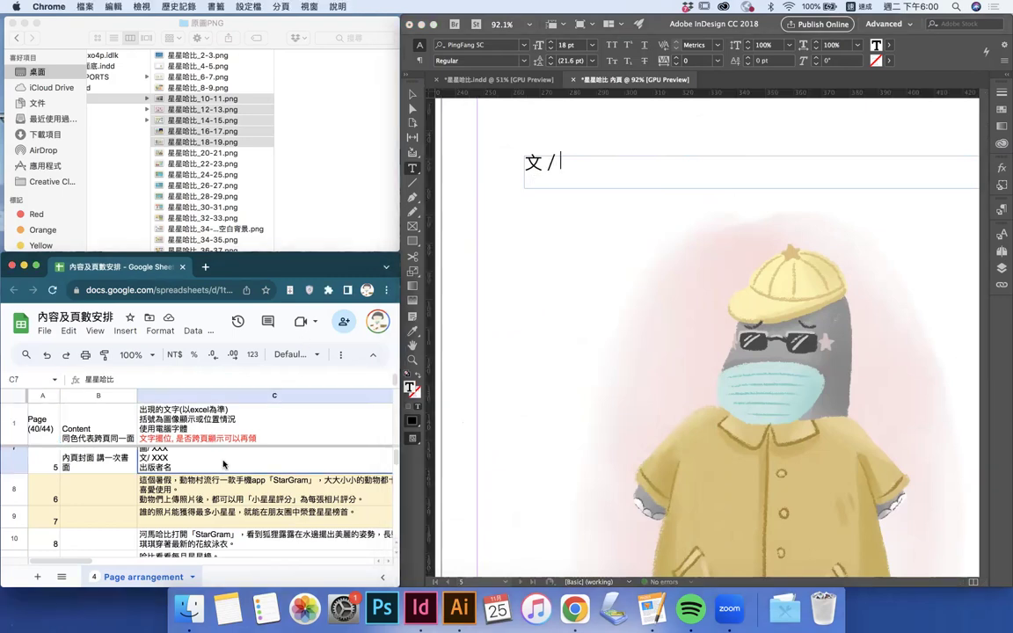
{"action": "left_click", "coordinate": [519, 82]}
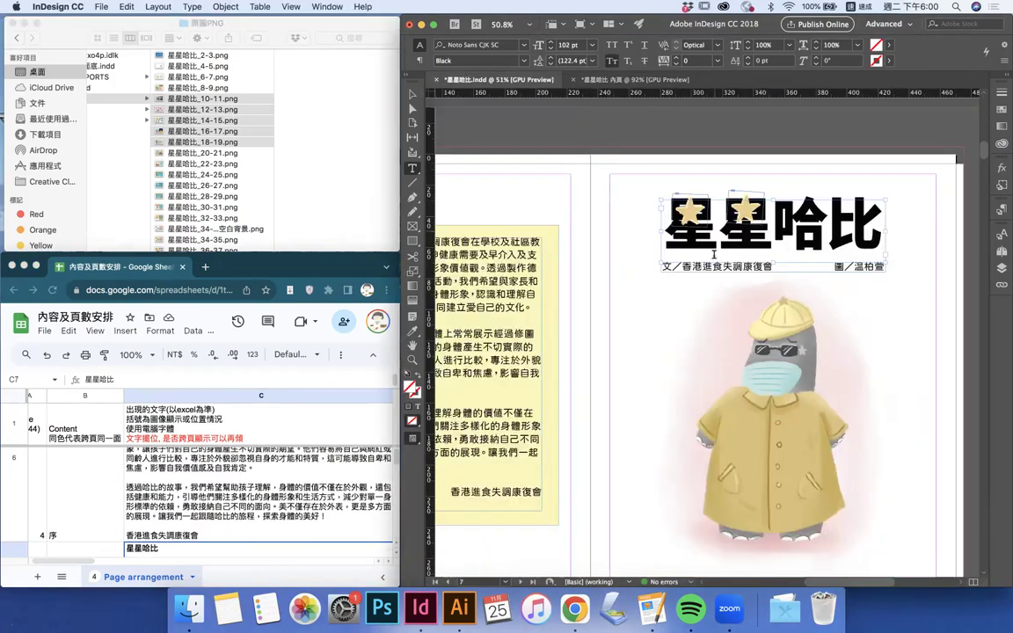
{"action": "left_click", "coordinate": [770, 264]}
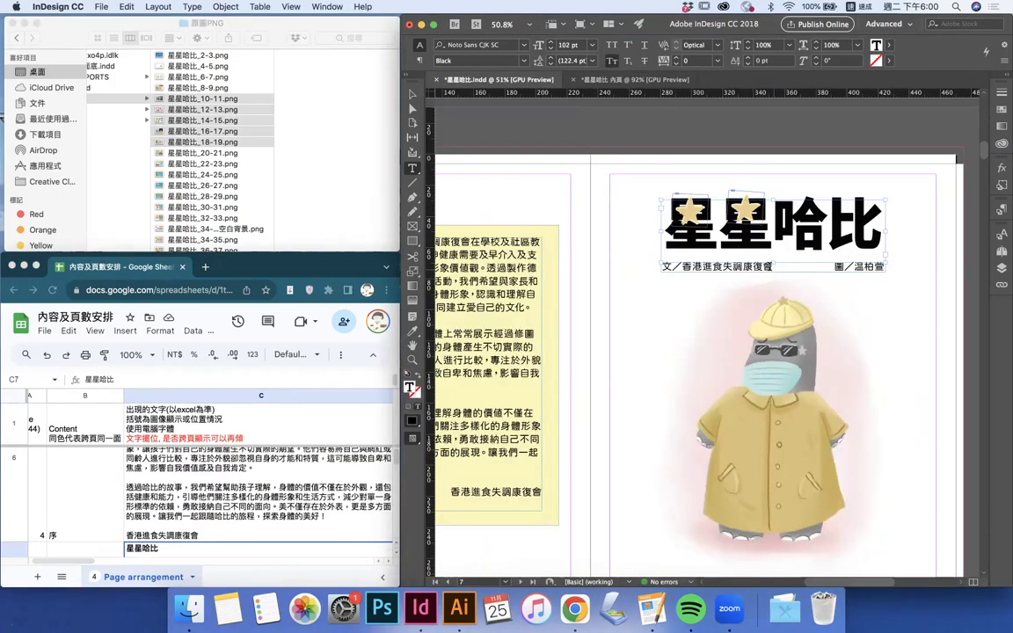
{"action": "left_click_drag", "start_coordinate": [773, 265], "coordinate": [682, 266]}
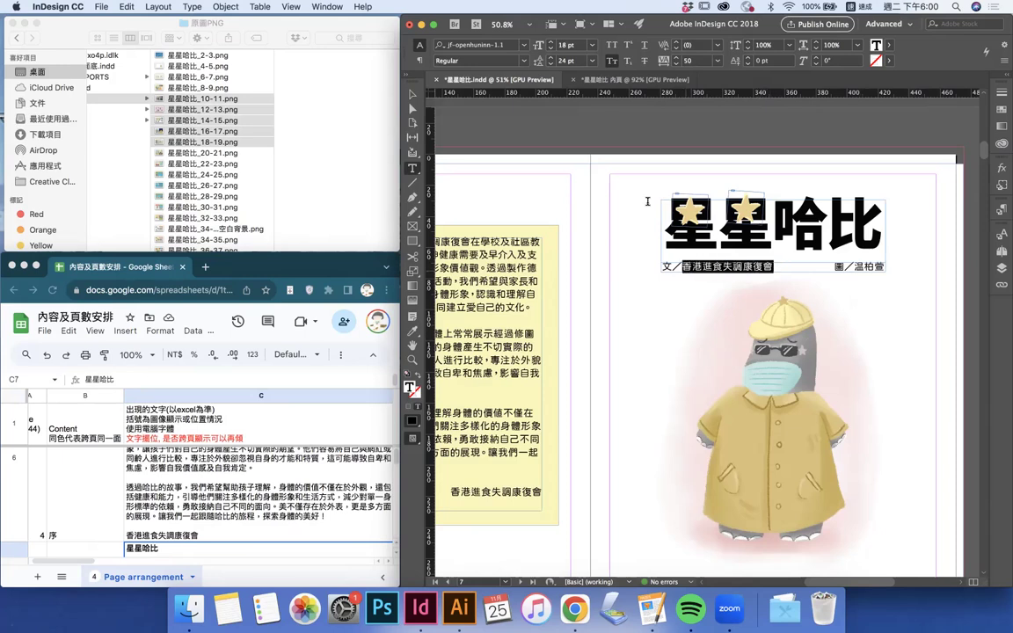
{"action": "left_click", "coordinate": [620, 79]}
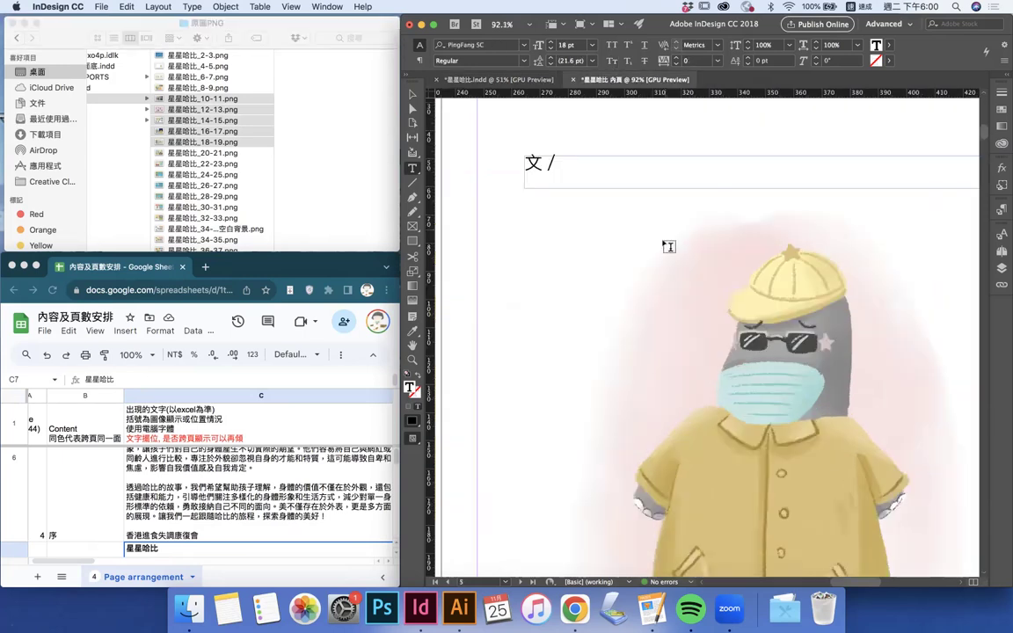
{"action": "left_click", "coordinate": [594, 165]}
{"action": "key", "text": "super+v"}
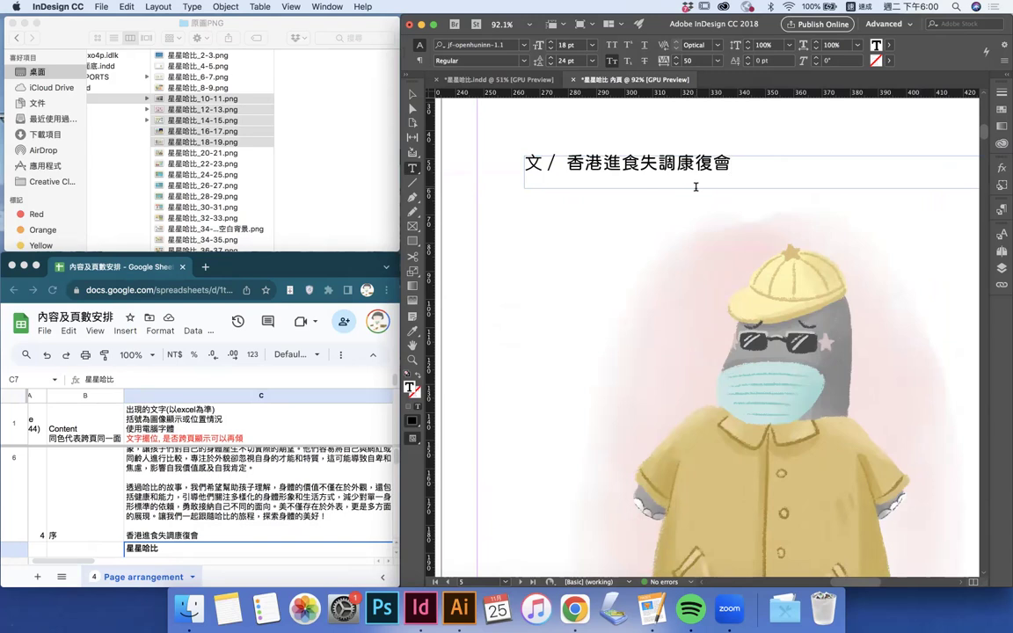
Set the font of the whole title-page credit line to PingFang SC
{"action": "scroll", "coordinate": [696, 187], "scroll_direction": "down", "scroll_amount": 2}
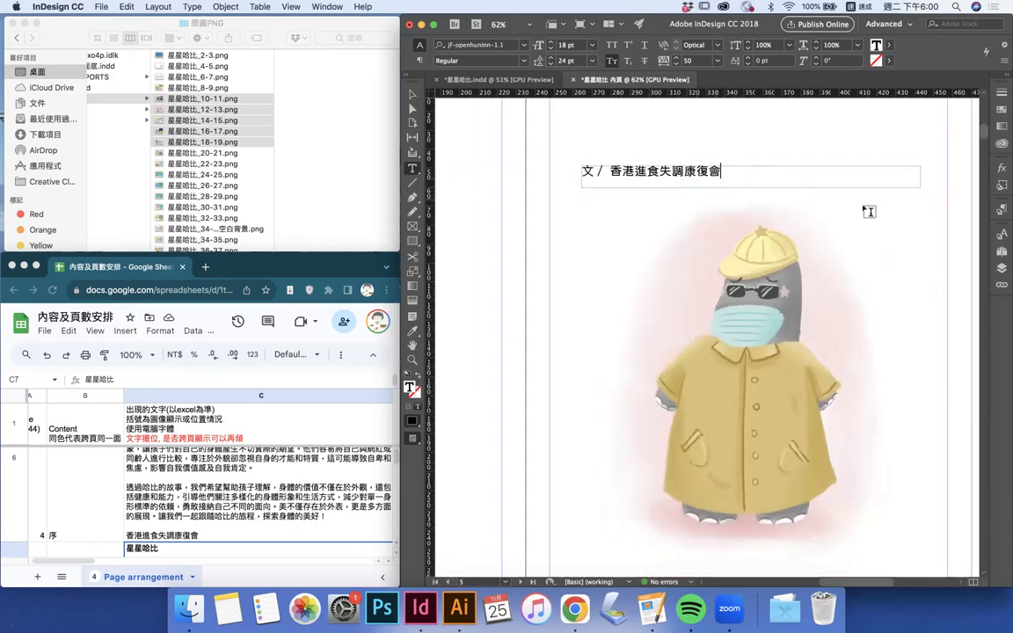
{"action": "key", "text": "Escape"}
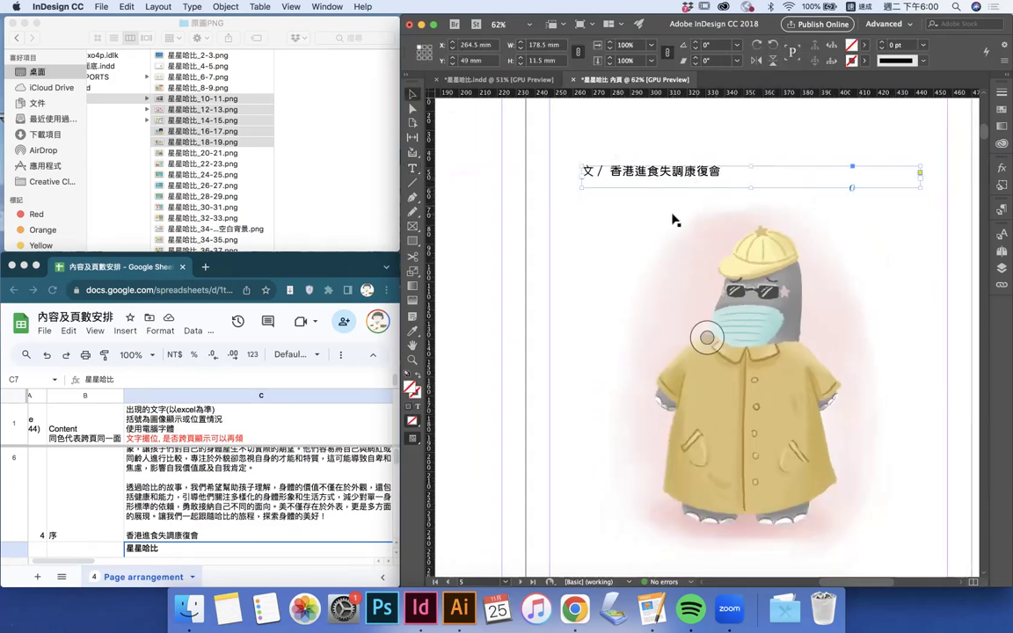
{"action": "scroll", "coordinate": [673, 220], "scroll_direction": "down", "scroll_amount": 1}
{"action": "double_click", "coordinate": [635, 182]}
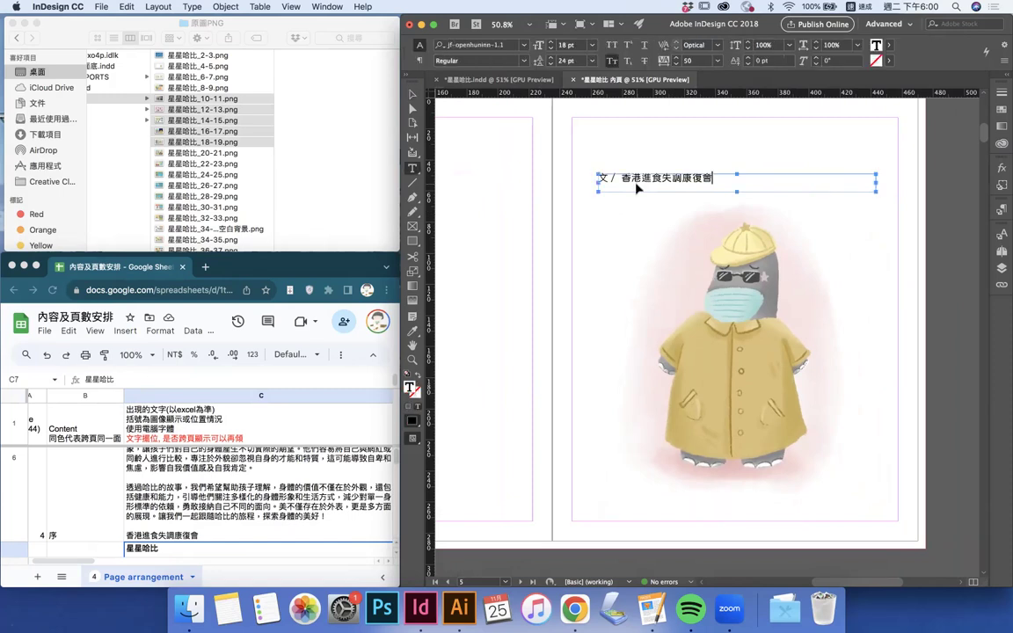
{"action": "key", "text": "super+a"}
{"action": "left_click", "coordinate": [524, 45]}
{"action": "scroll", "coordinate": [520, 92], "scroll_direction": "up", "scroll_amount": 10}
{"action": "scroll", "coordinate": [520, 92], "scroll_direction": "up", "scroll_amount": 15}
{"action": "left_click", "coordinate": [475, 80]}
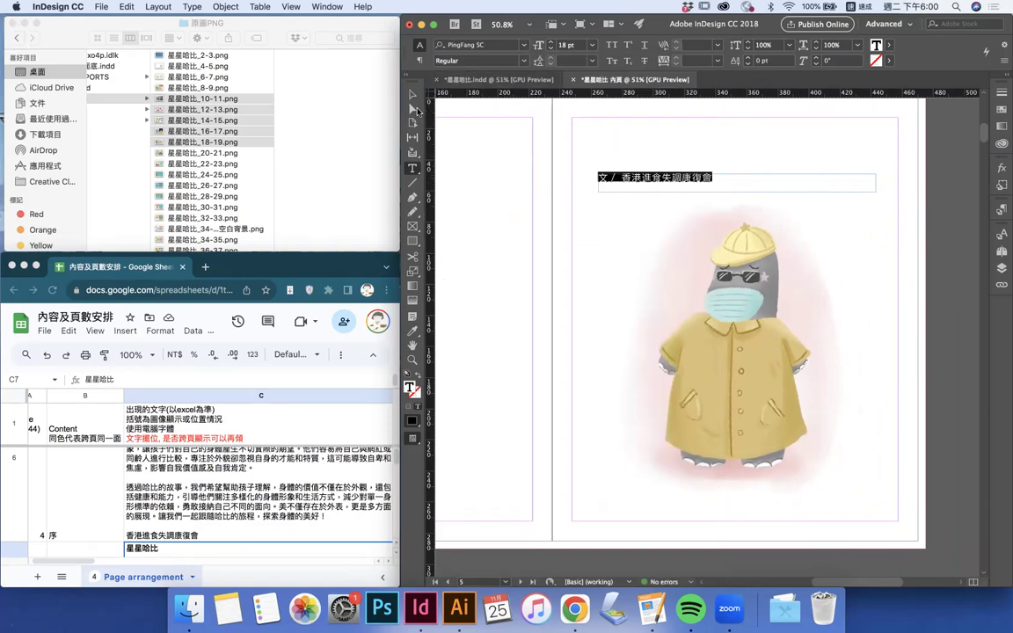
{"action": "left_click", "coordinate": [410, 96]}
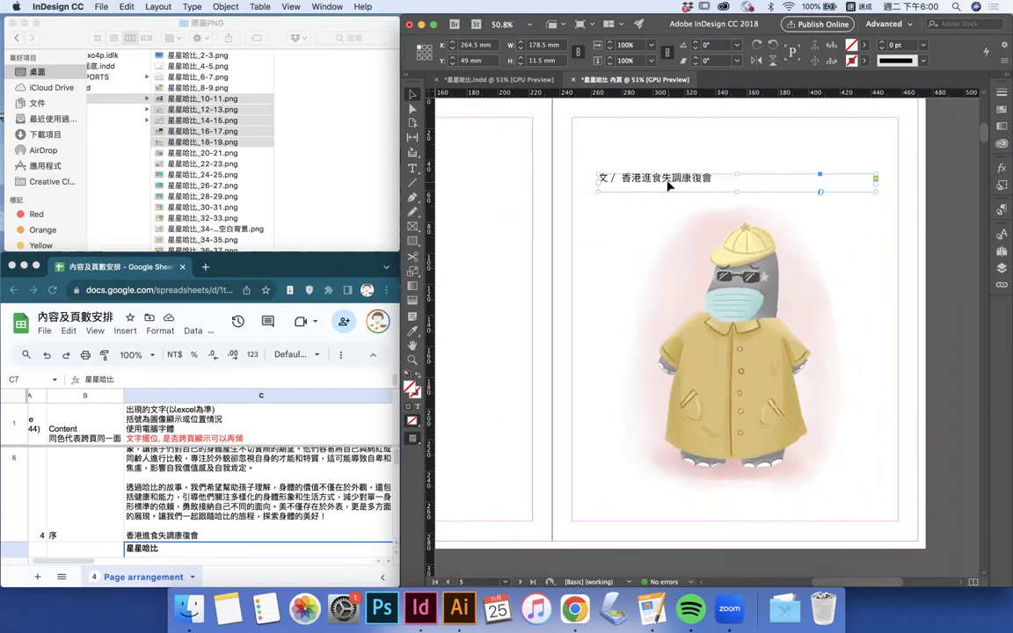
Place a copy of the credit text frame on page 6, above the animals, at about X 20 mm, Y 28.5 mm
{"action": "scroll", "coordinate": [610, 361], "scroll_direction": "down", "scroll_amount": 10}
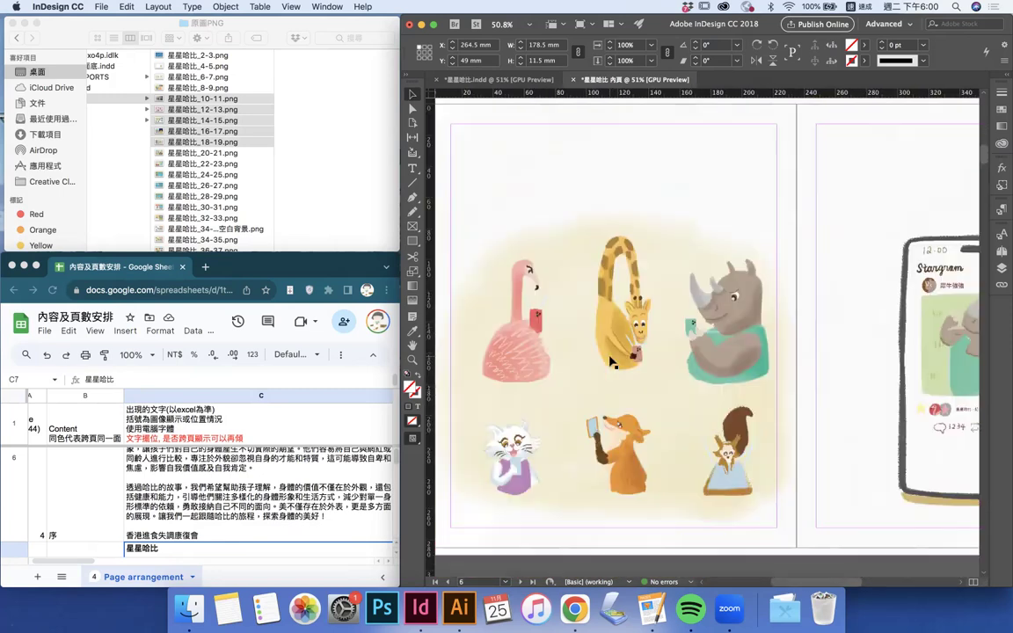
{"action": "scroll", "coordinate": [613, 361], "scroll_direction": "up", "scroll_amount": 10}
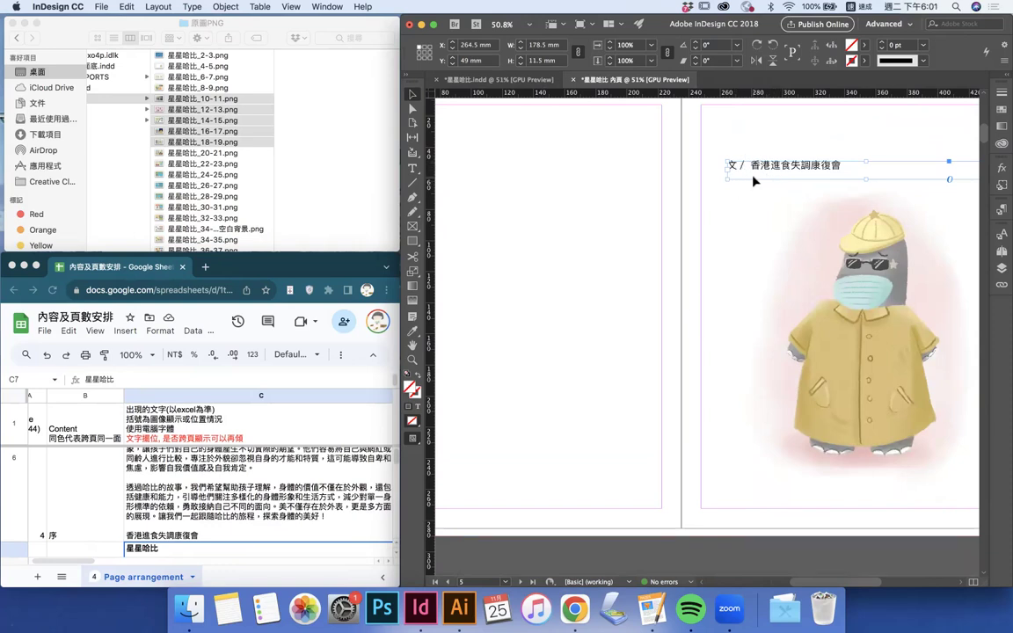
{"action": "scroll", "coordinate": [728, 221], "scroll_direction": "down", "scroll_amount": 5}
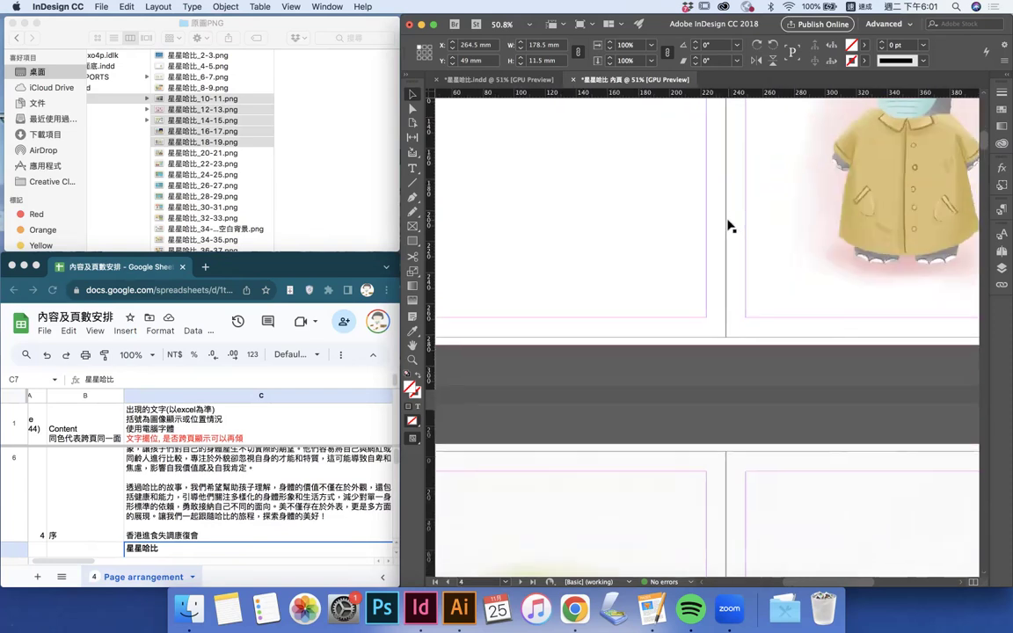
{"action": "scroll", "coordinate": [728, 226], "scroll_direction": "down", "scroll_amount": 8}
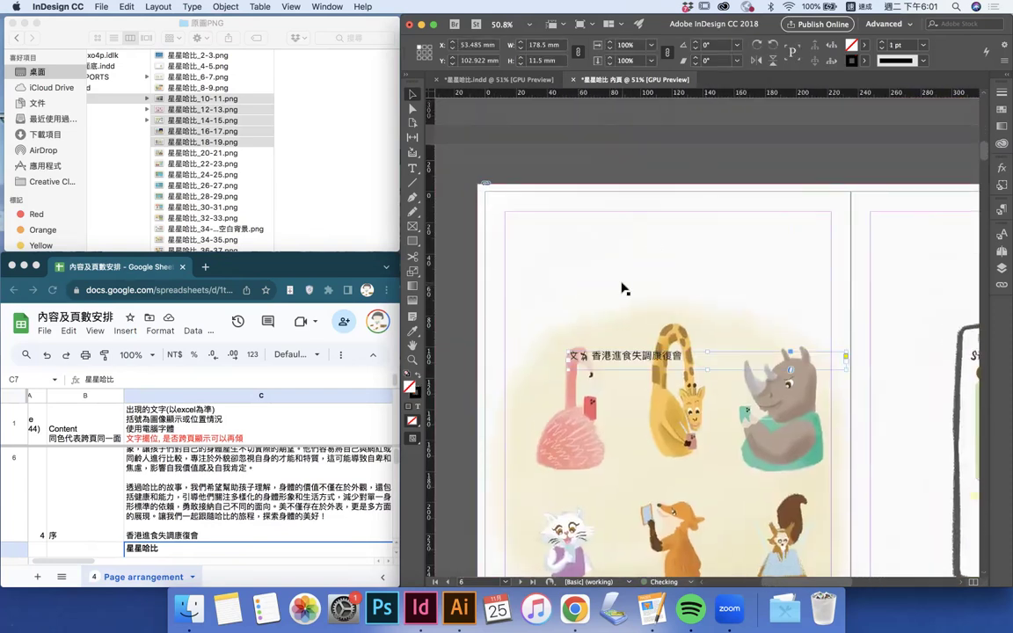
{"action": "left_click_drag", "start_coordinate": [621, 364], "coordinate": [568, 248]}
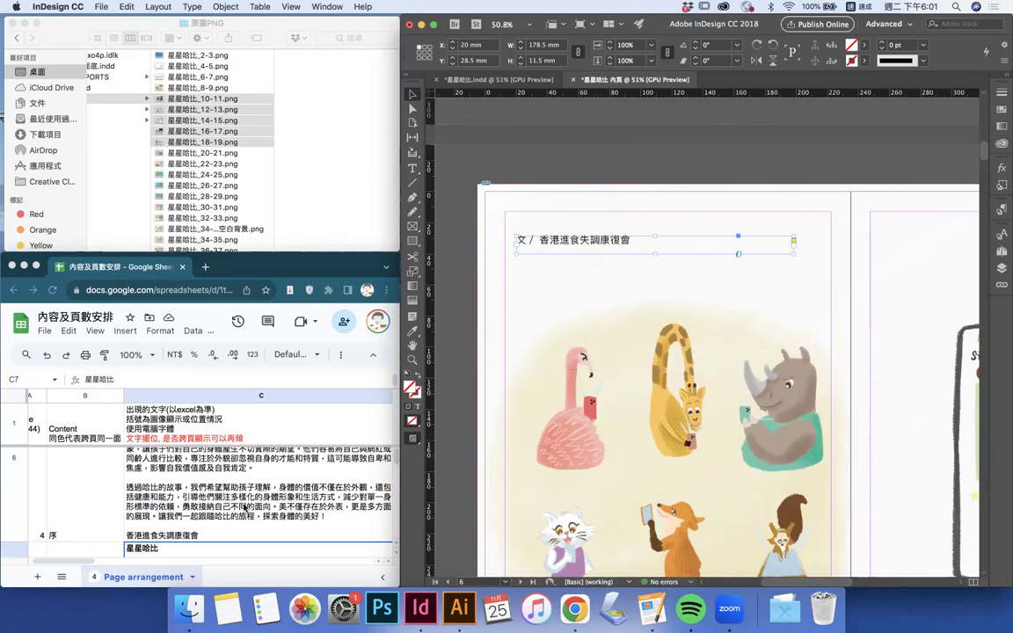
Switch to the 內容及頁數安排 spreadsheet and copy the full page 6 story text from cell C8
{"action": "left_click", "coordinate": [246, 507]}
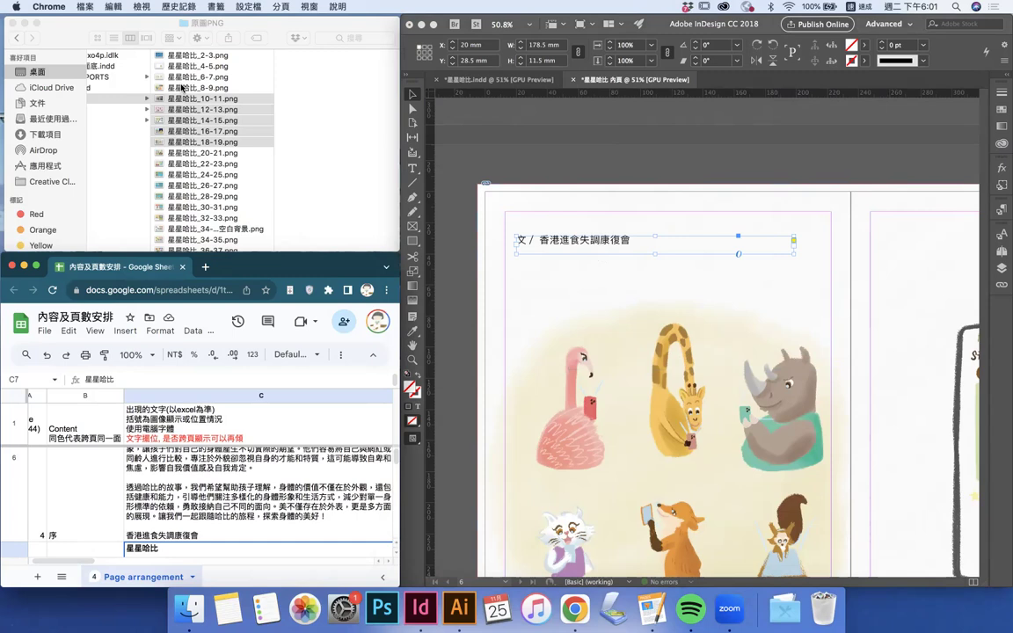
{"action": "scroll", "coordinate": [182, 484], "scroll_direction": "down", "scroll_amount": 2}
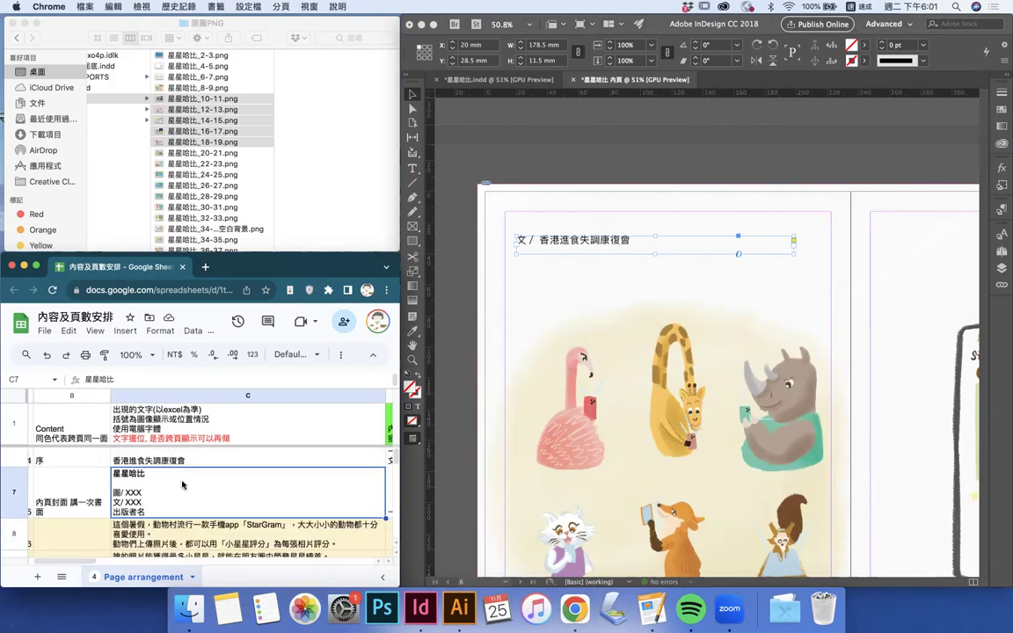
{"action": "scroll", "coordinate": [182, 485], "scroll_direction": "up", "scroll_amount": 3}
{"action": "scroll", "coordinate": [182, 485], "scroll_direction": "down", "scroll_amount": 2}
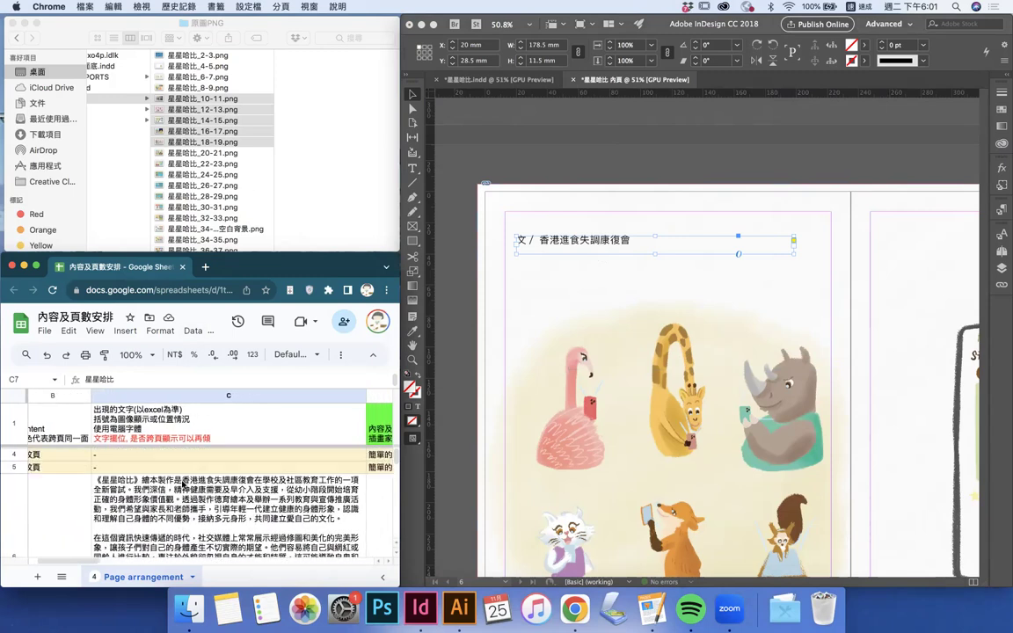
{"action": "scroll", "coordinate": [182, 485], "scroll_direction": "up", "scroll_amount": 3}
{"action": "scroll", "coordinate": [182, 484], "scroll_direction": "left", "scroll_amount": 1}
{"action": "scroll", "coordinate": [182, 484], "scroll_direction": "down", "scroll_amount": 3}
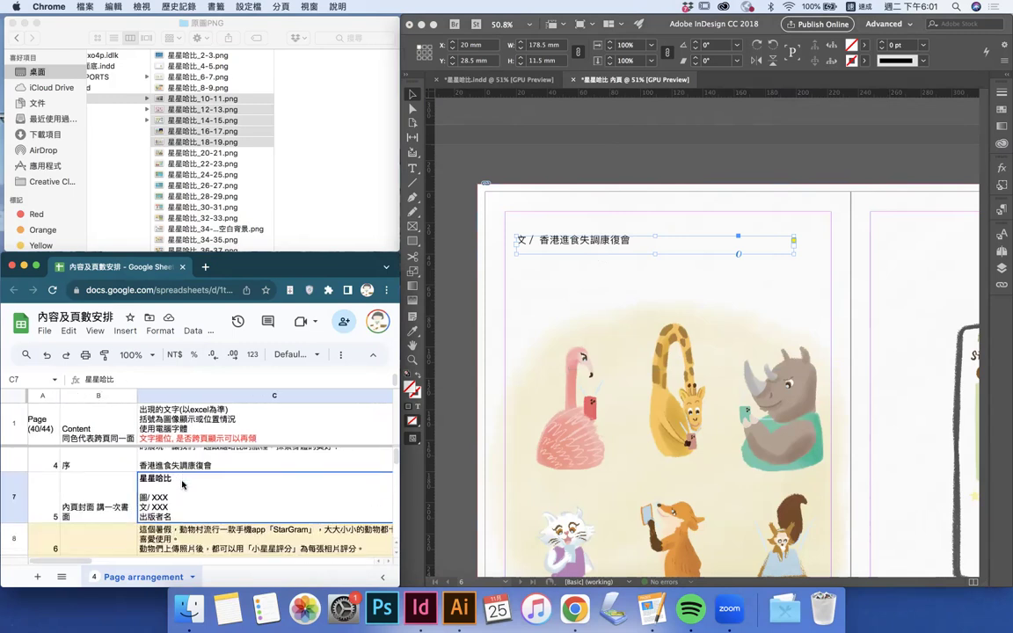
{"action": "scroll", "coordinate": [182, 492], "scroll_direction": "right", "scroll_amount": 1}
{"action": "double_click", "coordinate": [182, 504]}
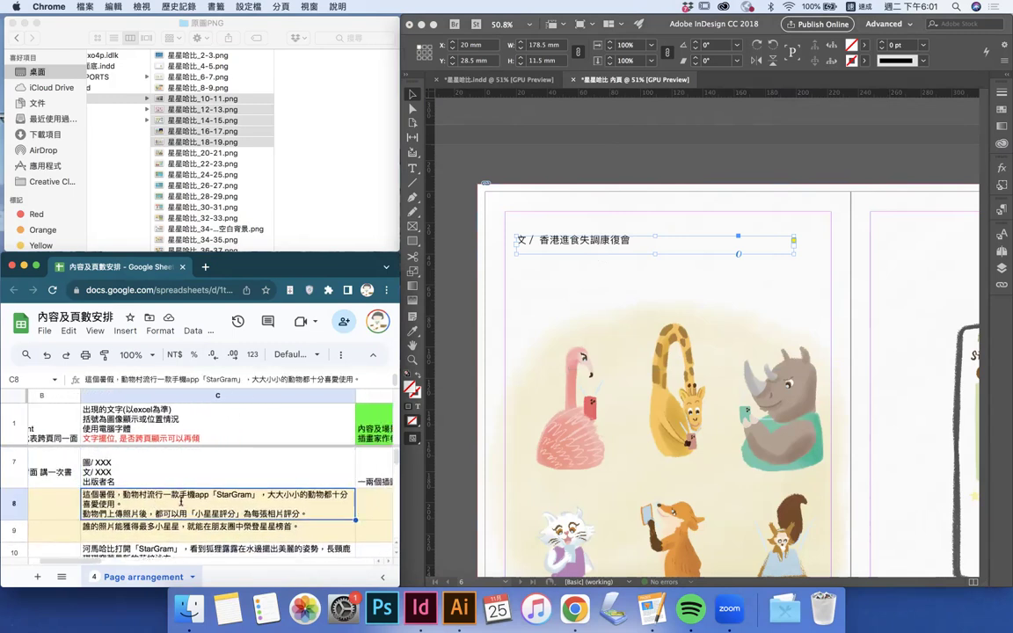
{"action": "key", "text": "super+a"}
{"action": "key", "text": "super+c"}
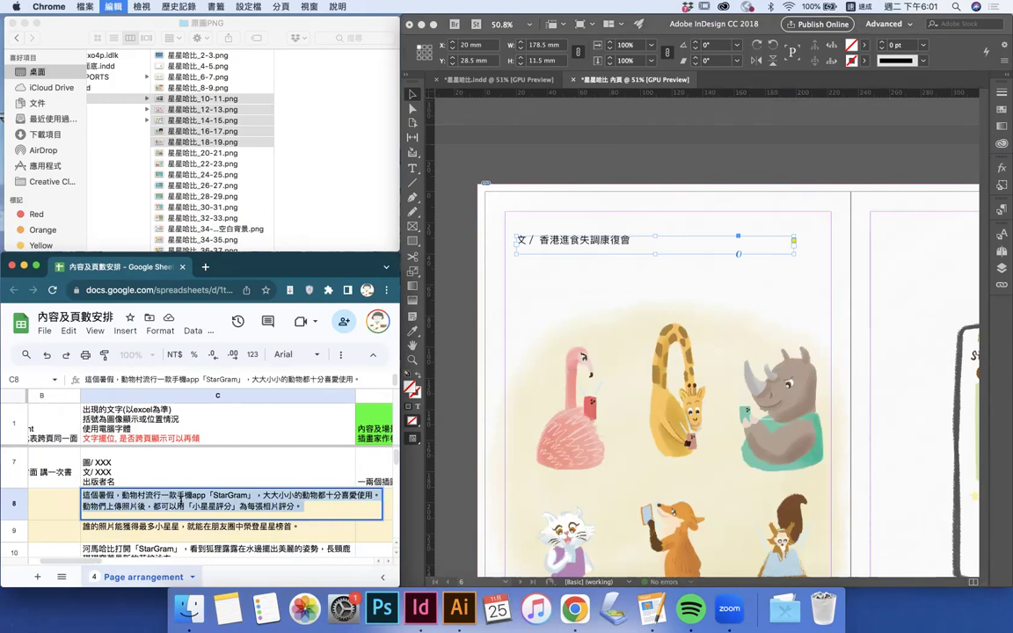
Return to InDesign and replace the credit text in the page 6 frame with the copied story text
{"action": "double_click", "coordinate": [604, 251]}
{"action": "key", "text": "super+a"}
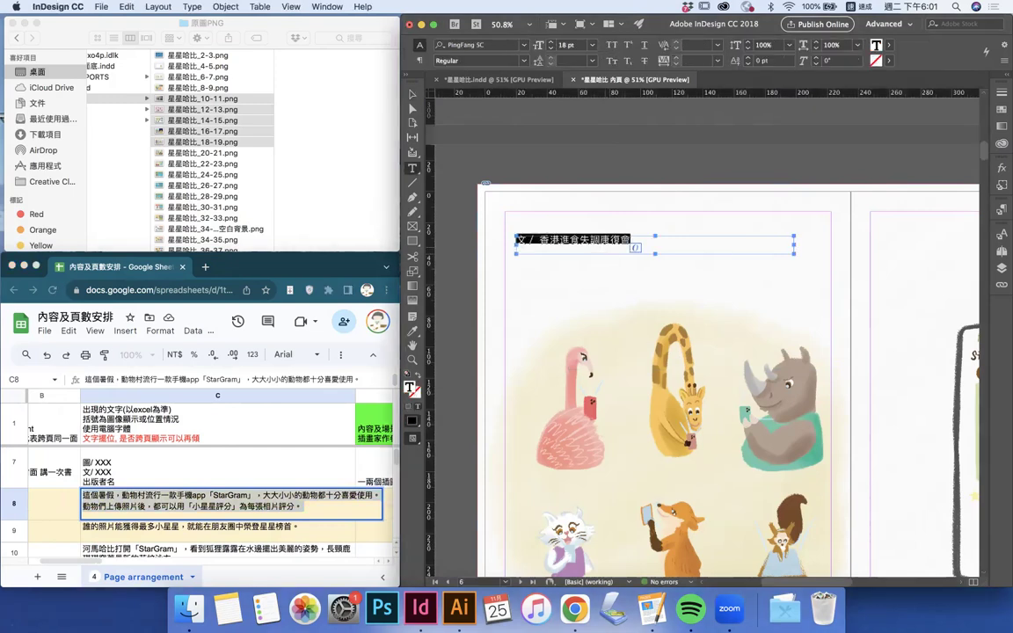
{"action": "key", "text": "super+v"}
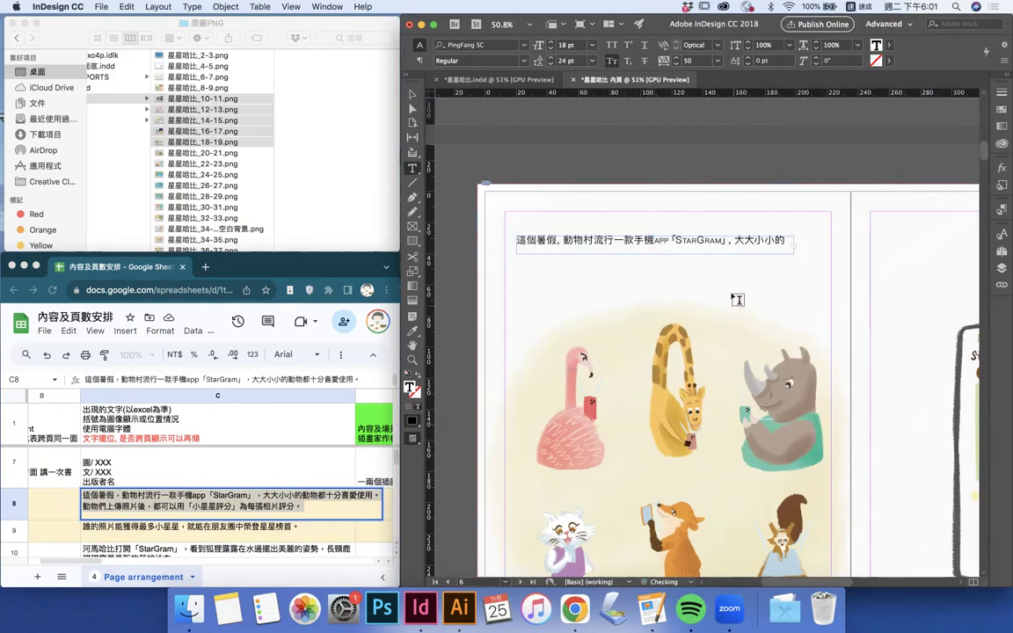
{"action": "key", "text": "Escape"}
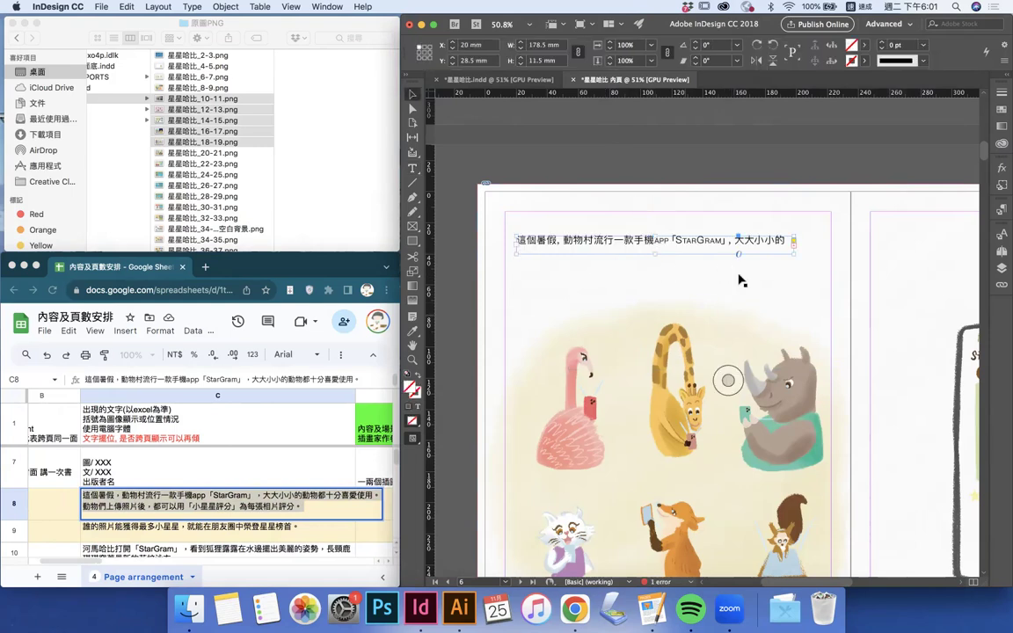
Move the page 6 text frame to about X 21 mm, Y 21.2 mm and enlarge it to about 194.7 × 28.3 mm
{"action": "scroll", "coordinate": [739, 279], "scroll_direction": "up", "scroll_amount": 2}
{"action": "scroll", "coordinate": [738, 279], "scroll_direction": "up", "scroll_amount": 1}
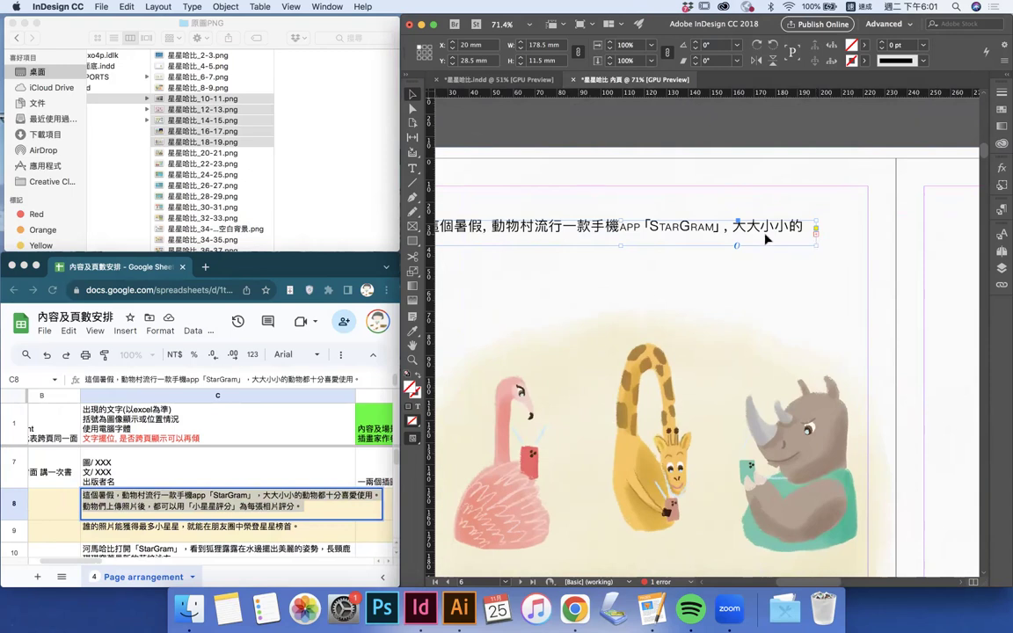
{"action": "double_click", "coordinate": [320, 507]}
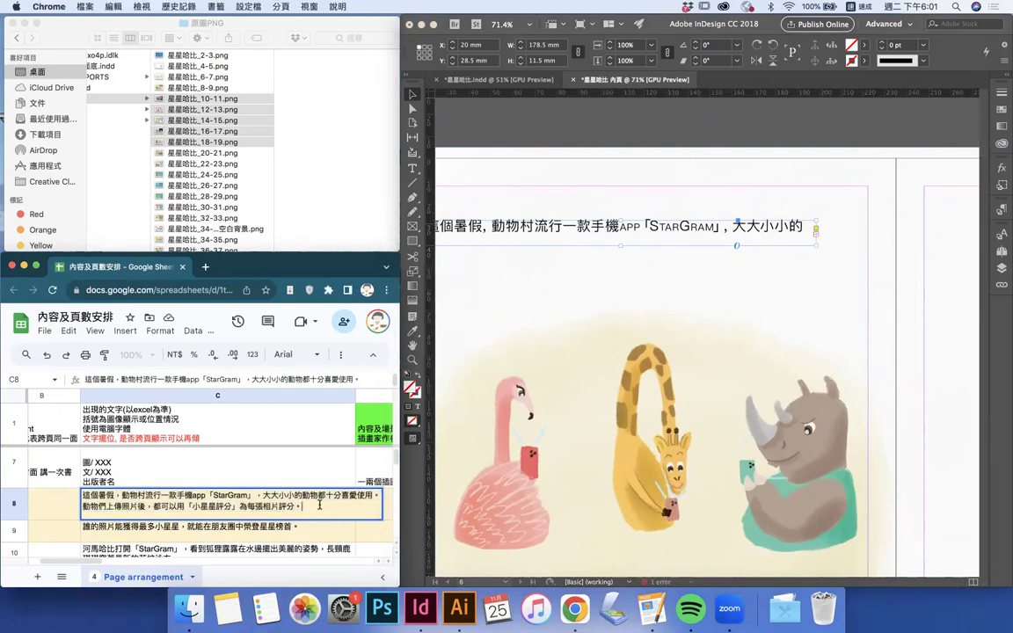
{"action": "triple_click", "coordinate": [314, 510]}
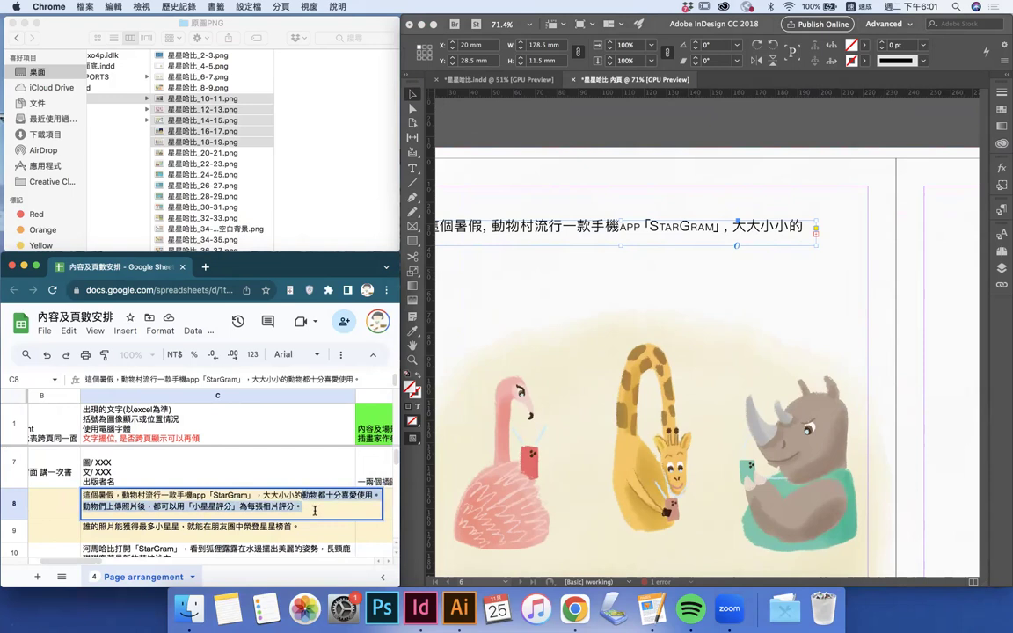
{"action": "scroll", "coordinate": [671, 293], "scroll_direction": "left", "scroll_amount": 3}
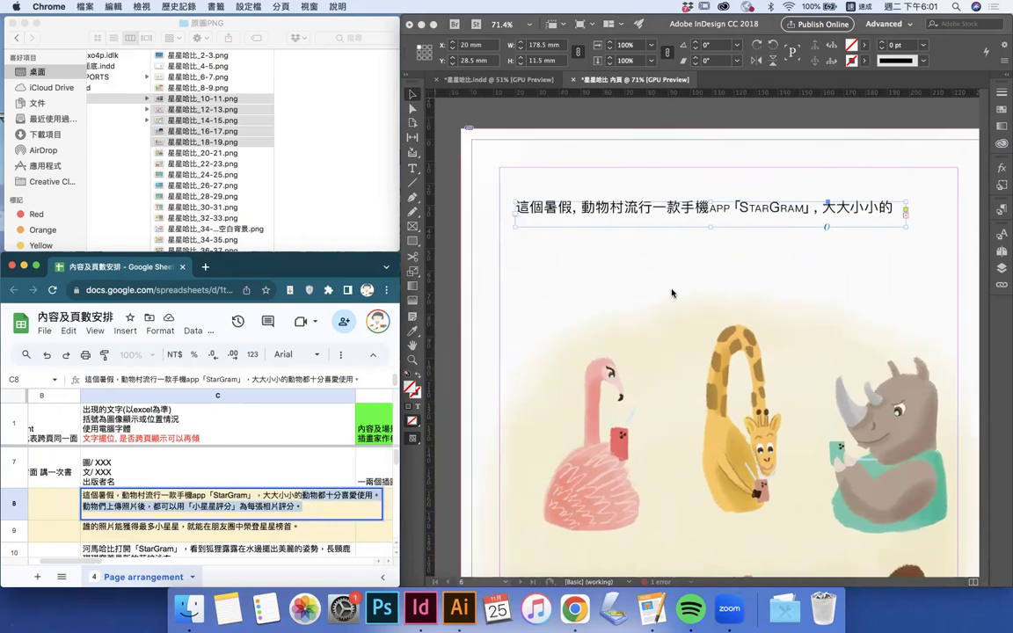
{"action": "left_click", "coordinate": [469, 138]}
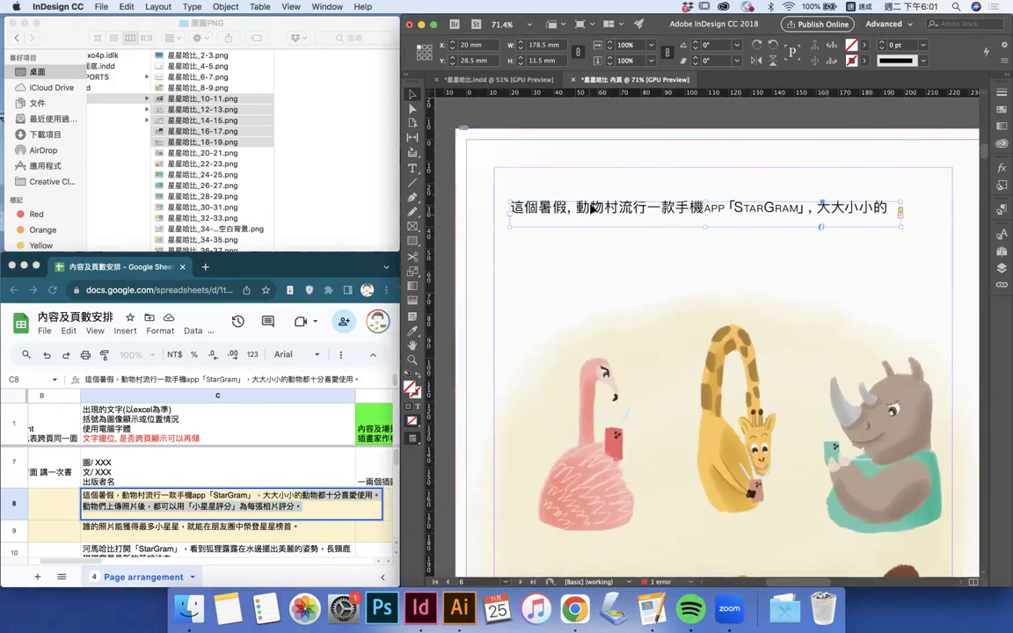
{"action": "left_click_drag", "start_coordinate": [592, 207], "coordinate": [595, 191]}
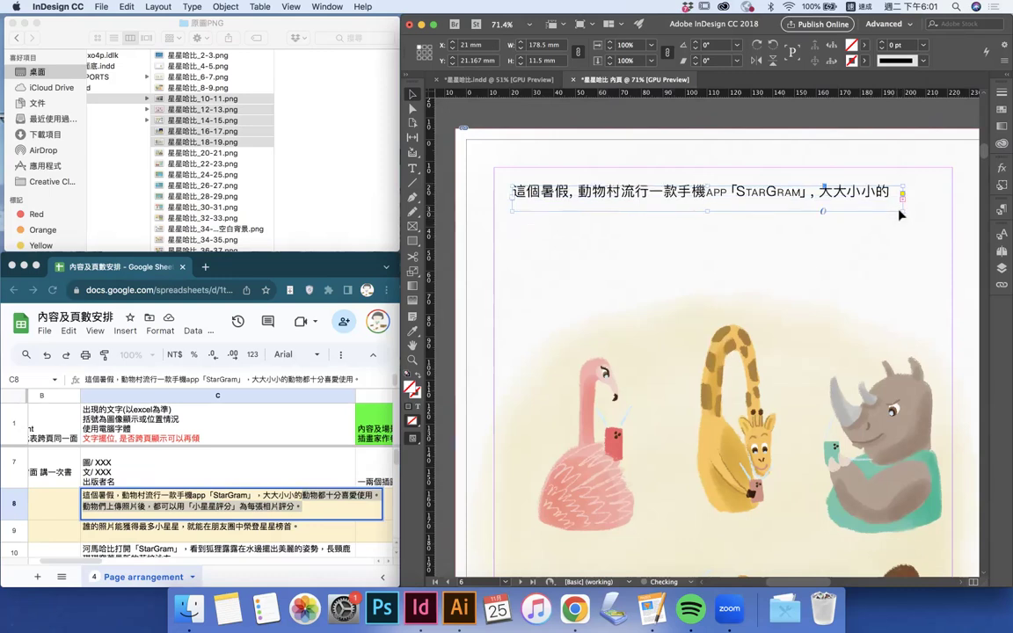
{"action": "left_click_drag", "start_coordinate": [901, 213], "coordinate": [939, 248]}
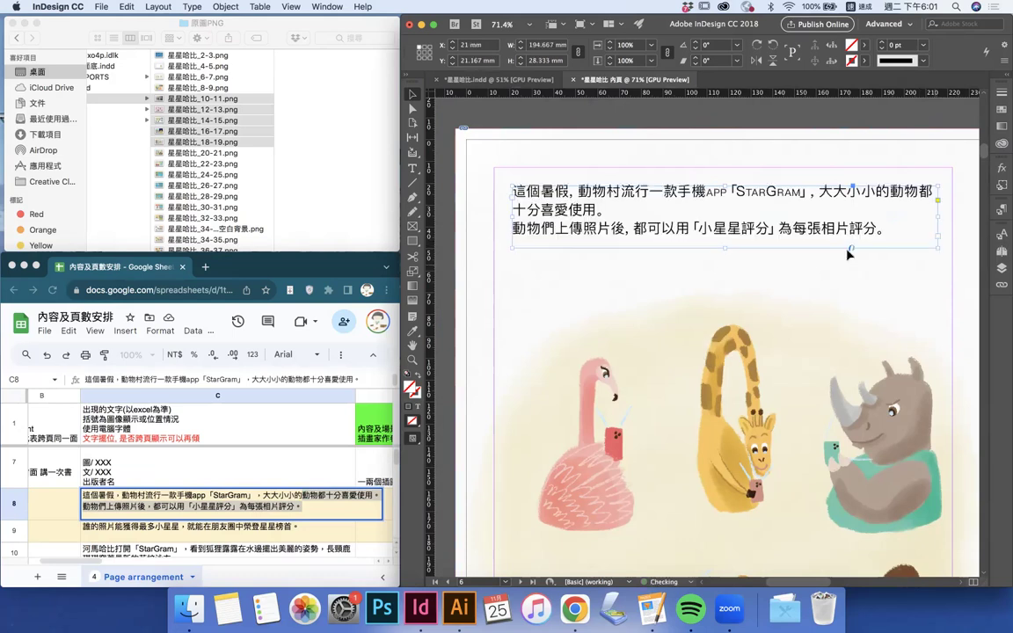
Undo the accidental frame rotation and resize the page 6 text frame to about 194 × 33 mm
{"action": "left_click_drag", "start_coordinate": [724, 247], "coordinate": [704, 263]}
{"action": "left_click_drag", "start_coordinate": [515, 263], "coordinate": [515, 269]}
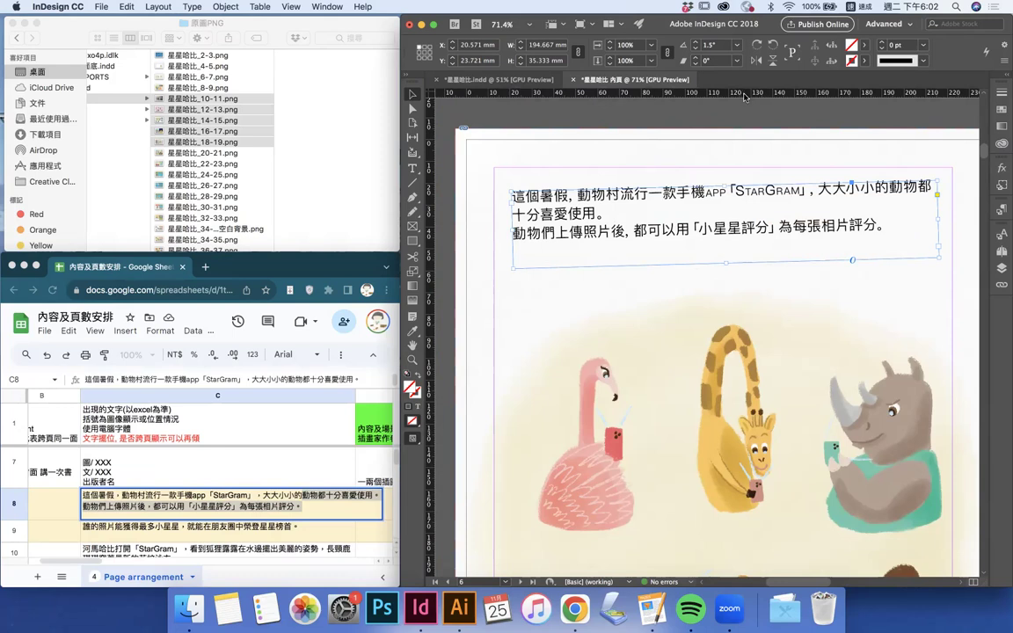
{"action": "key", "text": "super+z"}
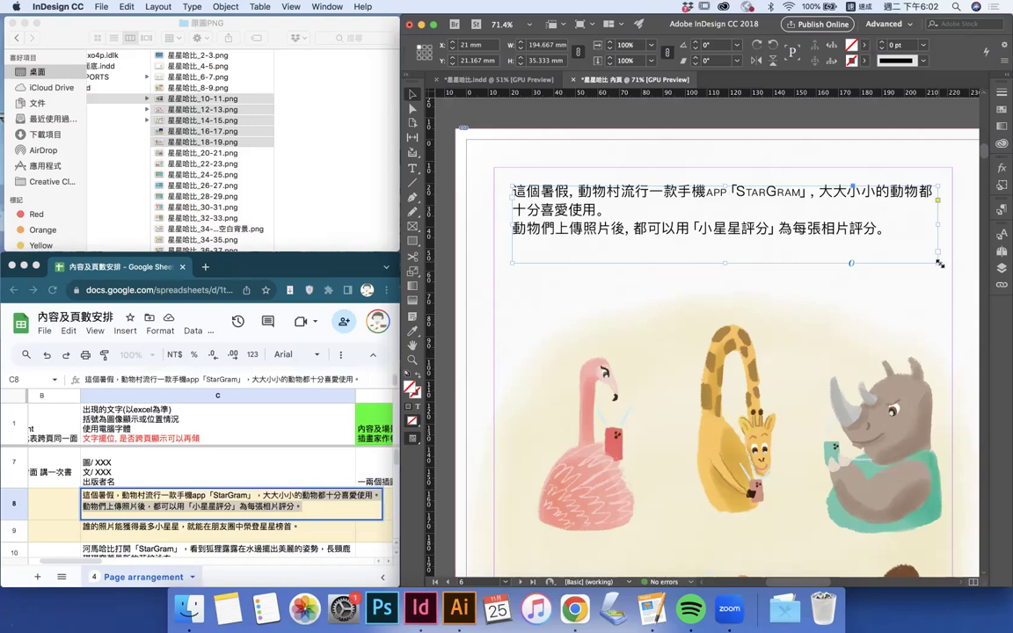
{"action": "mouse_move", "coordinate": [938, 263]}
{"action": "left_mouse_down"}
{"action": "mouse_move", "coordinate": [959, 284]}
{"action": "mouse_move", "coordinate": [950, 258]}
{"action": "mouse_move", "coordinate": [940, 258]}
{"action": "left_mouse_up"}
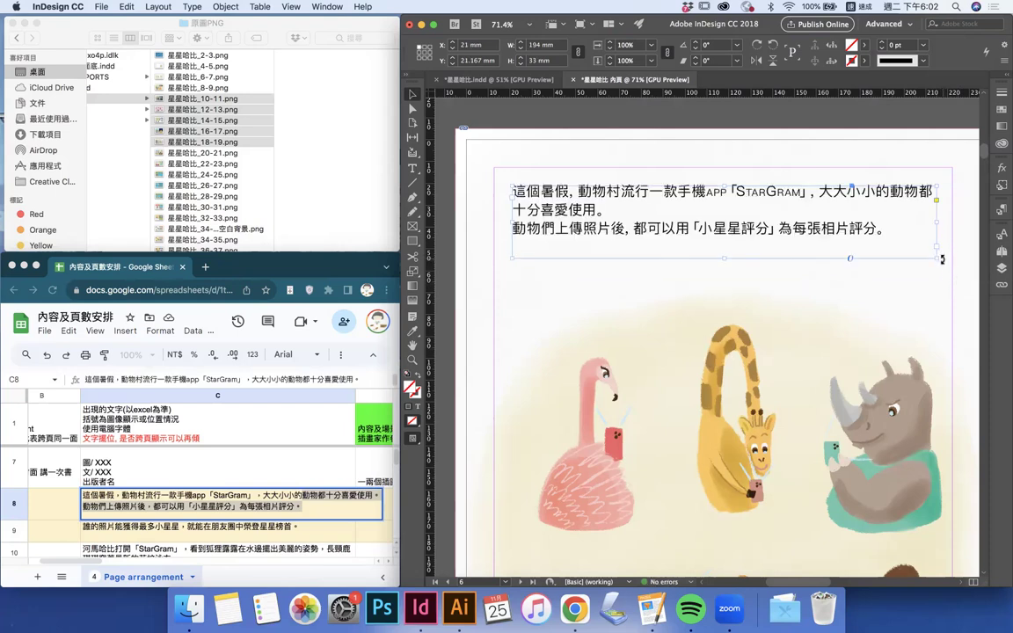
Rotate the page 6 text frame to about -8.75°, and reset its rotation angle to 0°
{"action": "left_click_drag", "start_coordinate": [940, 258], "coordinate": [925, 303]}
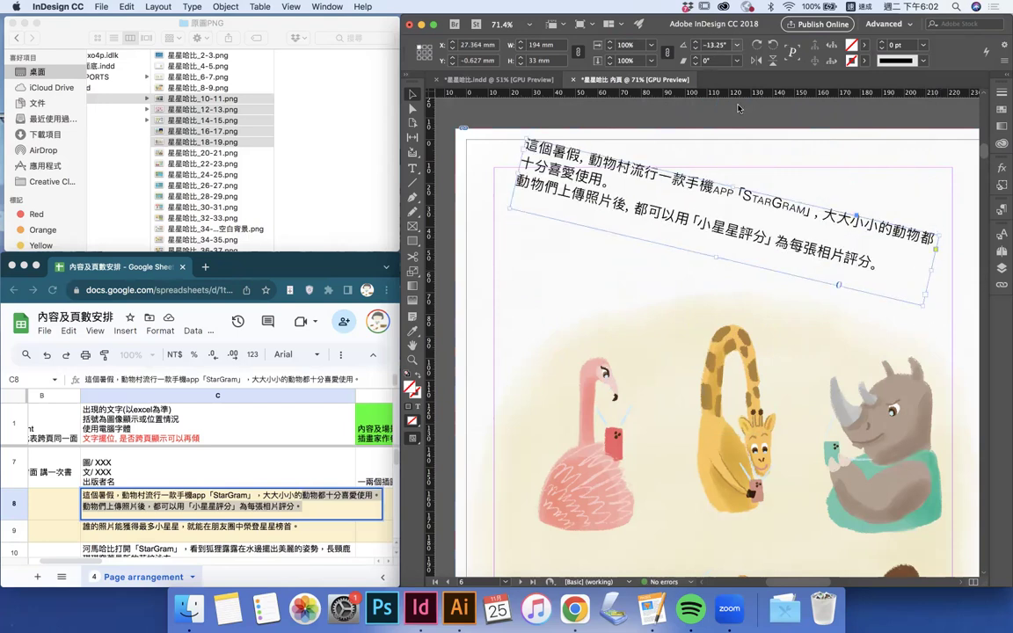
{"action": "mouse_move", "coordinate": [928, 305]}
{"action": "left_mouse_down"}
{"action": "mouse_move", "coordinate": [939, 256]}
{"action": "mouse_move", "coordinate": [930, 288]}
{"action": "left_mouse_up"}
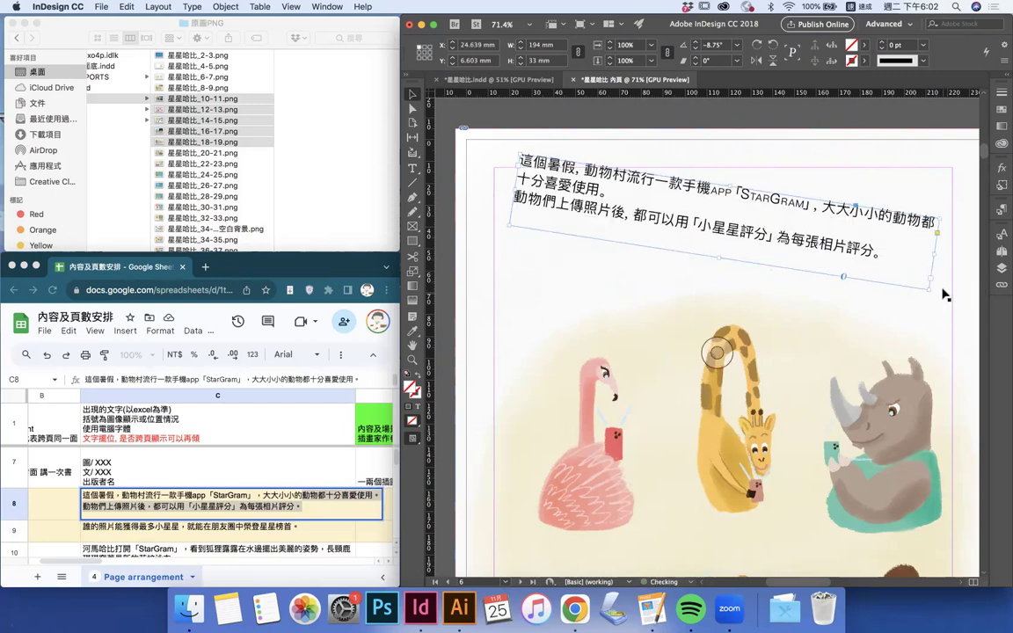
{"action": "double_click", "coordinate": [713, 44]}
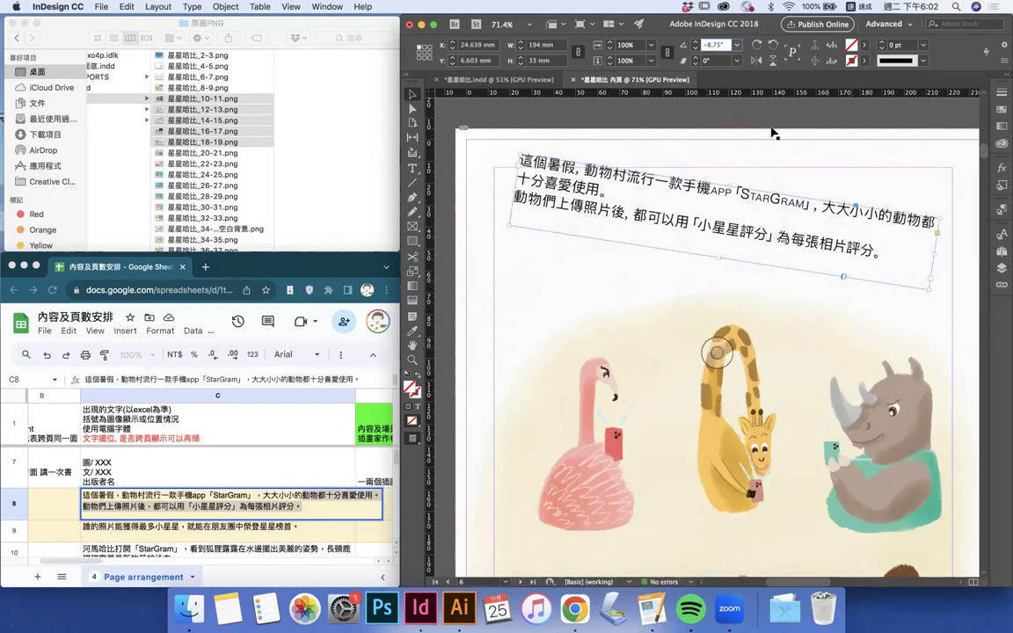
{"action": "type", "text": "0"}
{"action": "key", "text": "Return"}
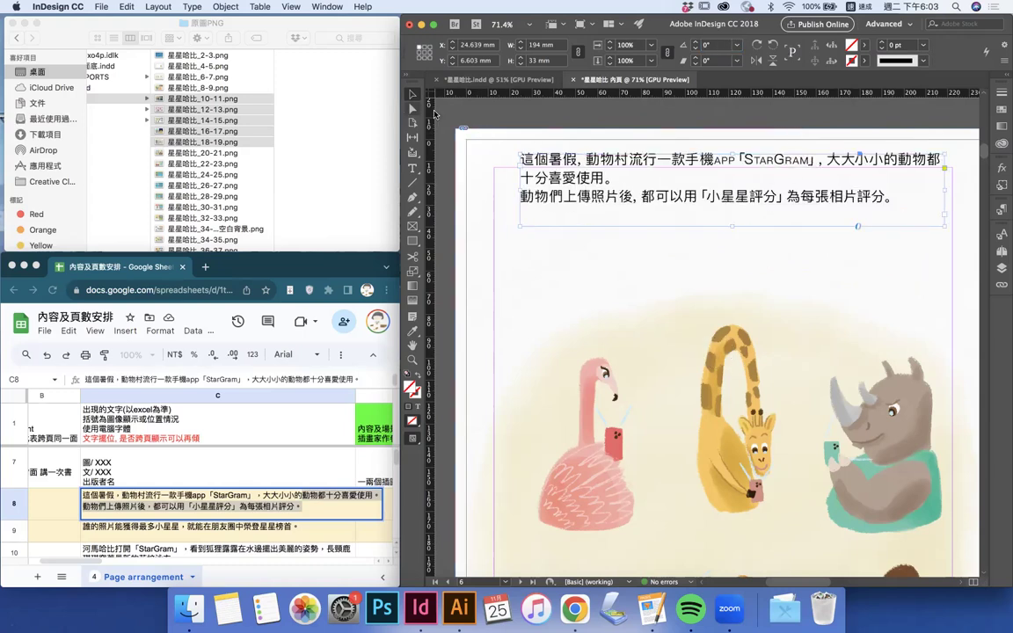
Move the page 6 text frame to about X 20.5 mm, Y 21.2 mm, and undo the trial widening
{"action": "left_click_drag", "start_coordinate": [622, 205], "coordinate": [613, 240]}
{"action": "left_click_drag", "start_coordinate": [936, 218], "coordinate": [951, 220]}
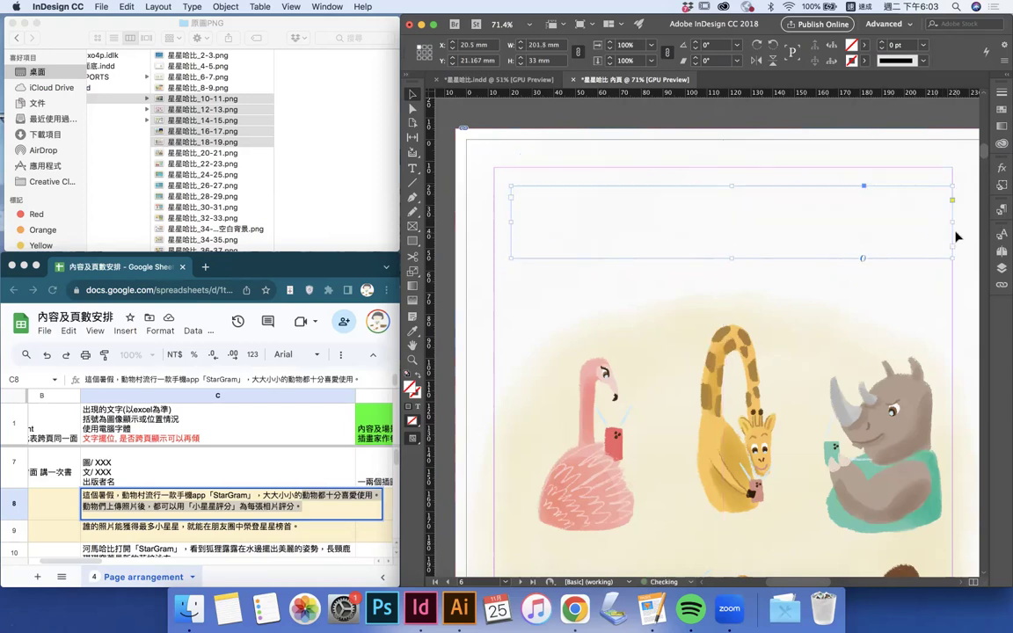
{"action": "key", "text": "super+z"}
Review the page 6–7 spread, and switch to the finished 星星哈比.indd document to examine text placement on its opening spreads
{"action": "scroll", "coordinate": [734, 345], "scroll_direction": "down", "scroll_amount": 4}
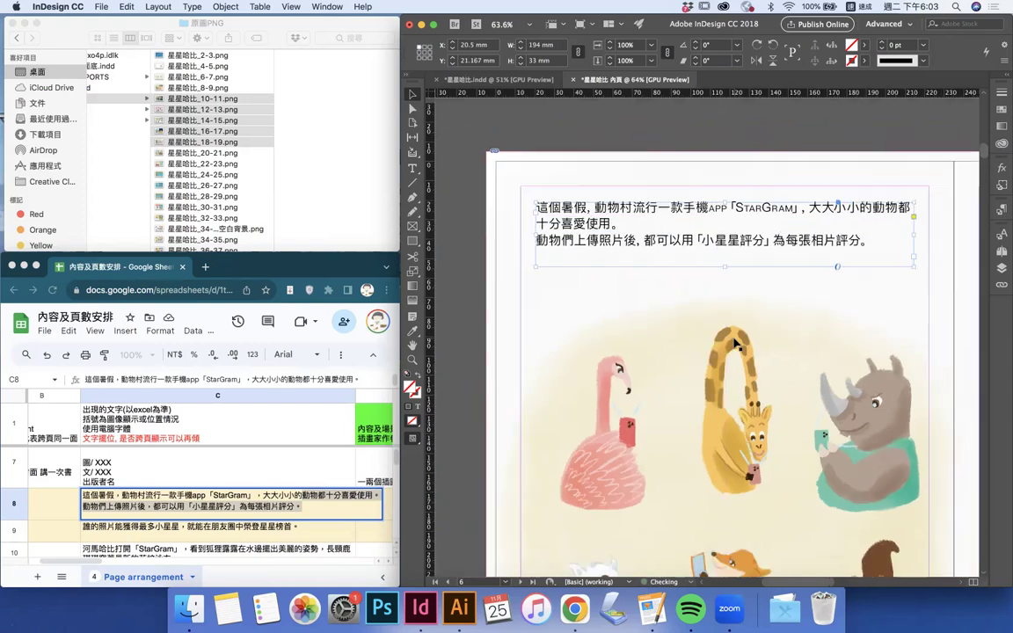
{"action": "scroll", "coordinate": [735, 345], "scroll_direction": "right", "scroll_amount": 6}
{"action": "scroll", "coordinate": [735, 344], "scroll_direction": "down", "scroll_amount": 5}
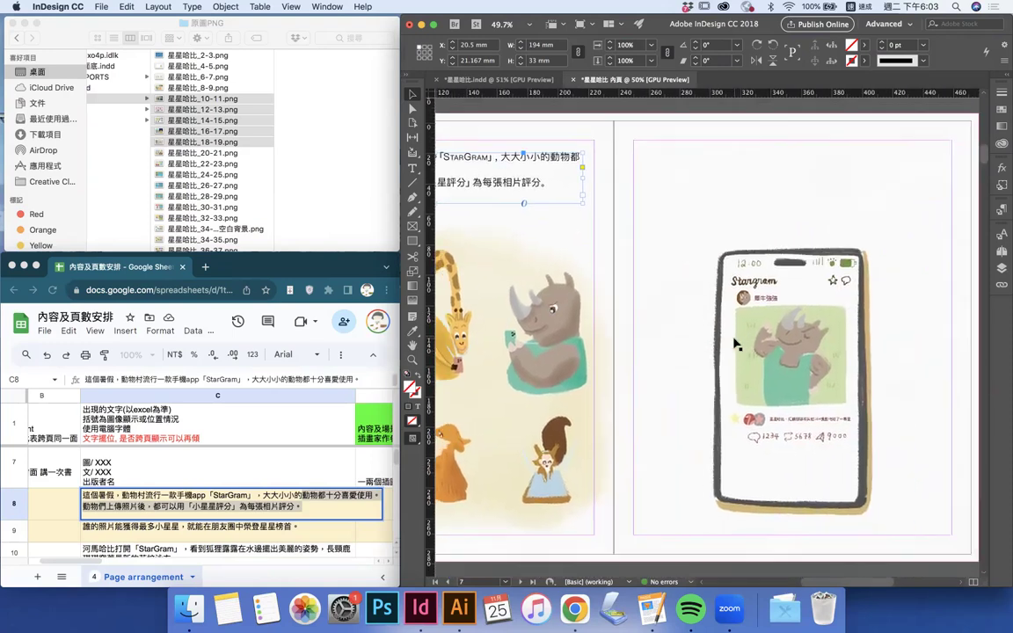
{"action": "scroll", "coordinate": [735, 344], "scroll_direction": "left", "scroll_amount": 3}
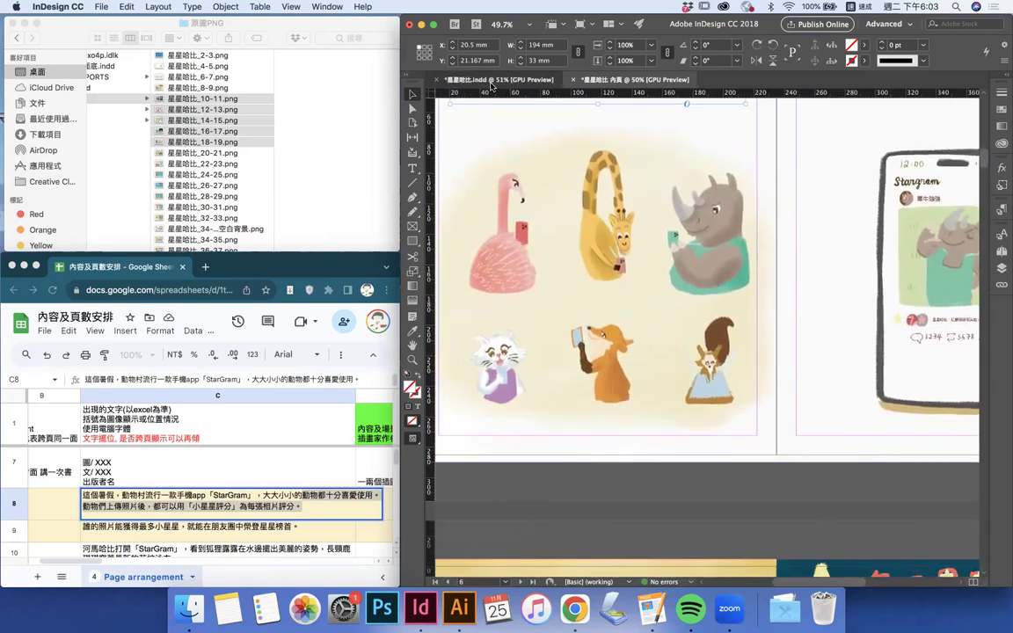
{"action": "left_click", "coordinate": [504, 80]}
{"action": "scroll", "coordinate": [629, 339], "scroll_direction": "down", "scroll_amount": 4}
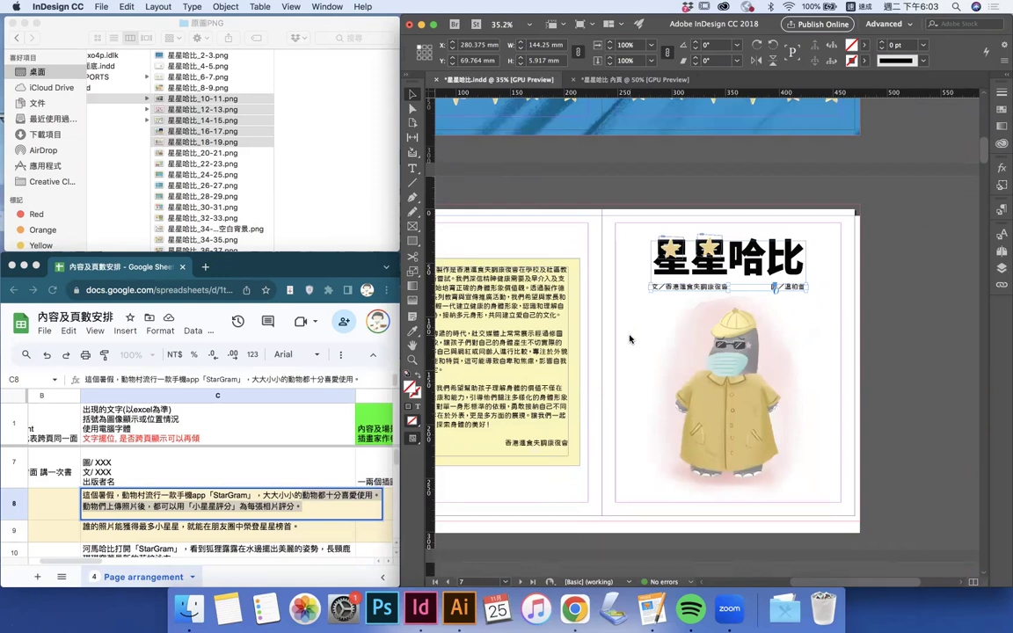
{"action": "scroll", "coordinate": [629, 340], "scroll_direction": "down", "scroll_amount": 2}
{"action": "scroll", "coordinate": [630, 339], "scroll_direction": "left", "scroll_amount": 2}
{"action": "scroll", "coordinate": [630, 339], "scroll_direction": "down", "scroll_amount": 5}
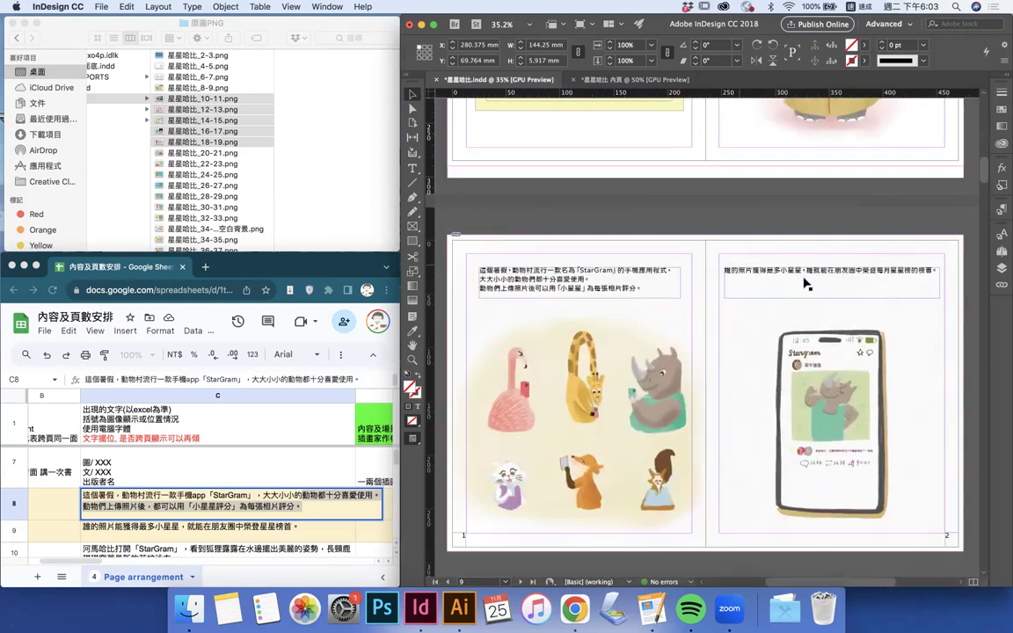
{"action": "scroll", "coordinate": [800, 291], "scroll_direction": "down", "scroll_amount": 5}
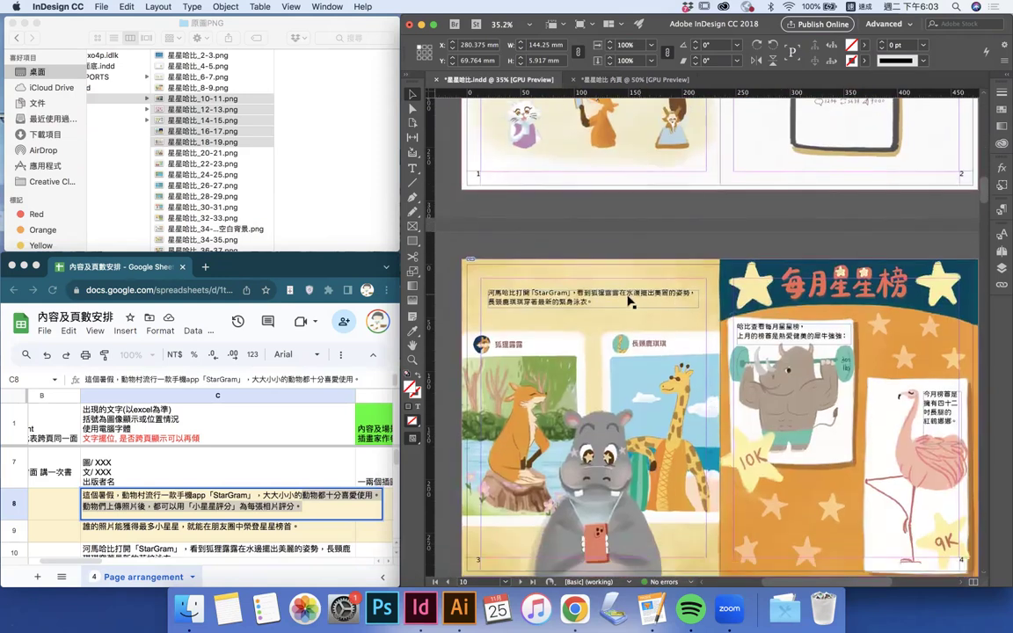
Examine the text layout from the 每月星星榜 page through the spread numbered 27–28 in the finished book
{"action": "left_click", "coordinate": [831, 343]}
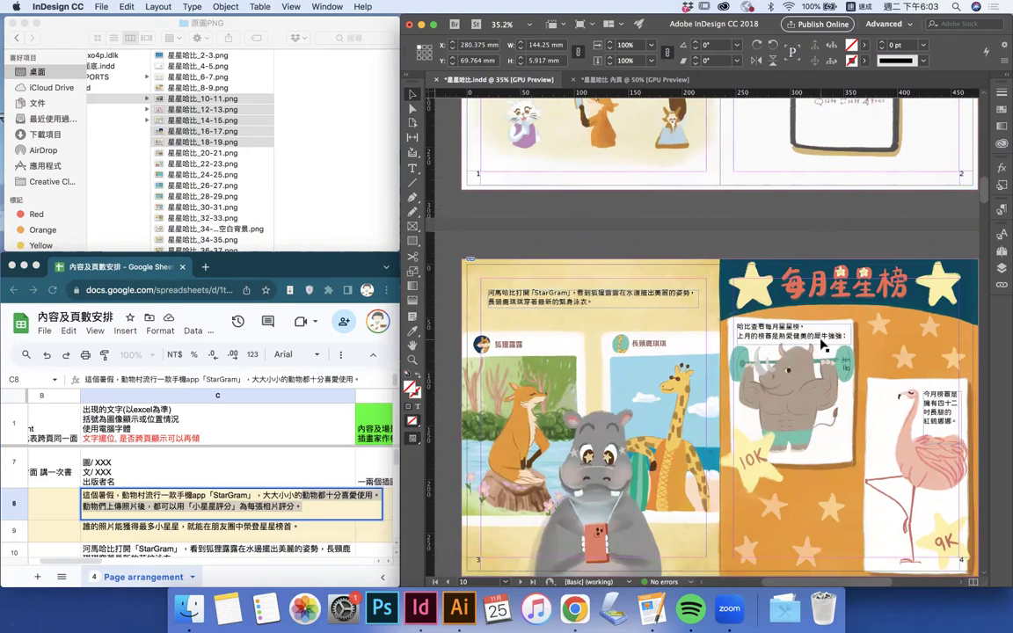
{"action": "double_click", "coordinate": [938, 406]}
{"action": "scroll", "coordinate": [936, 404], "scroll_direction": "down", "scroll_amount": 5}
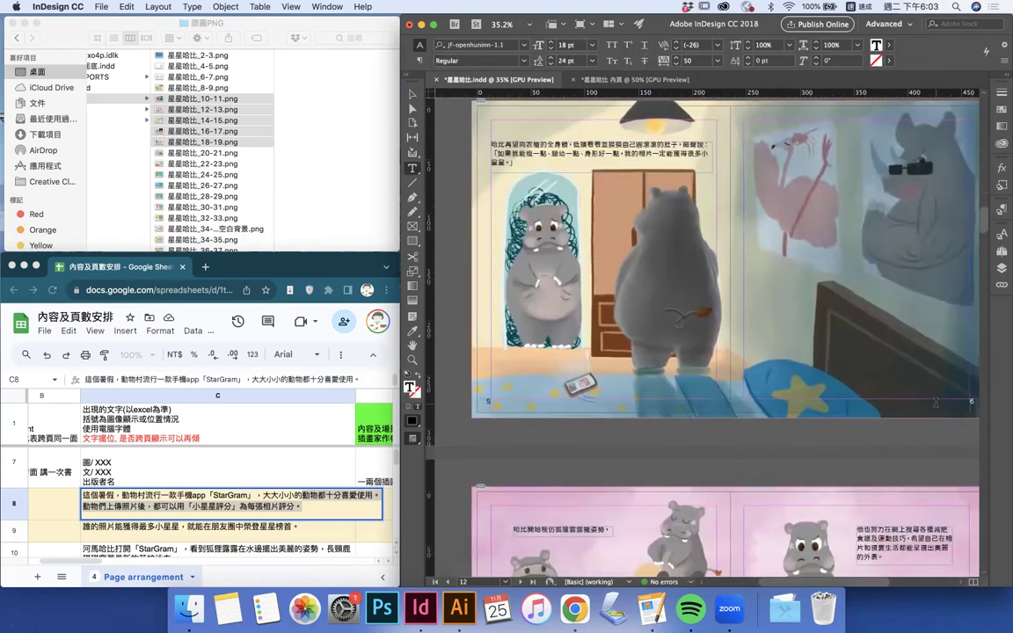
{"action": "scroll", "coordinate": [936, 403], "scroll_direction": "down", "scroll_amount": 10}
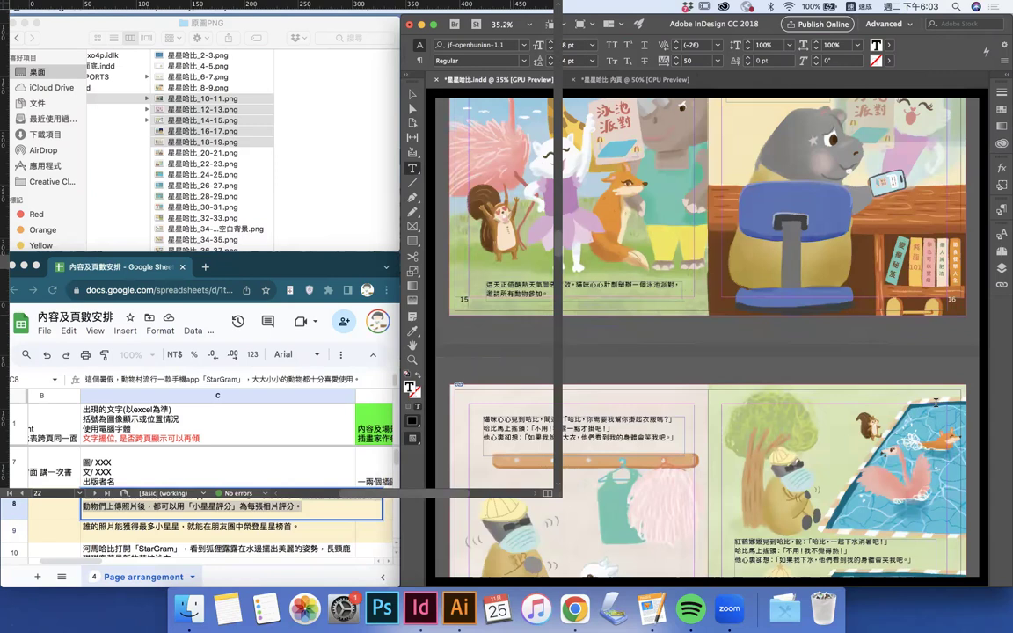
{"action": "scroll", "coordinate": [936, 403], "scroll_direction": "down", "scroll_amount": 8}
{"action": "scroll", "coordinate": [935, 403], "scroll_direction": "down", "scroll_amount": 10}
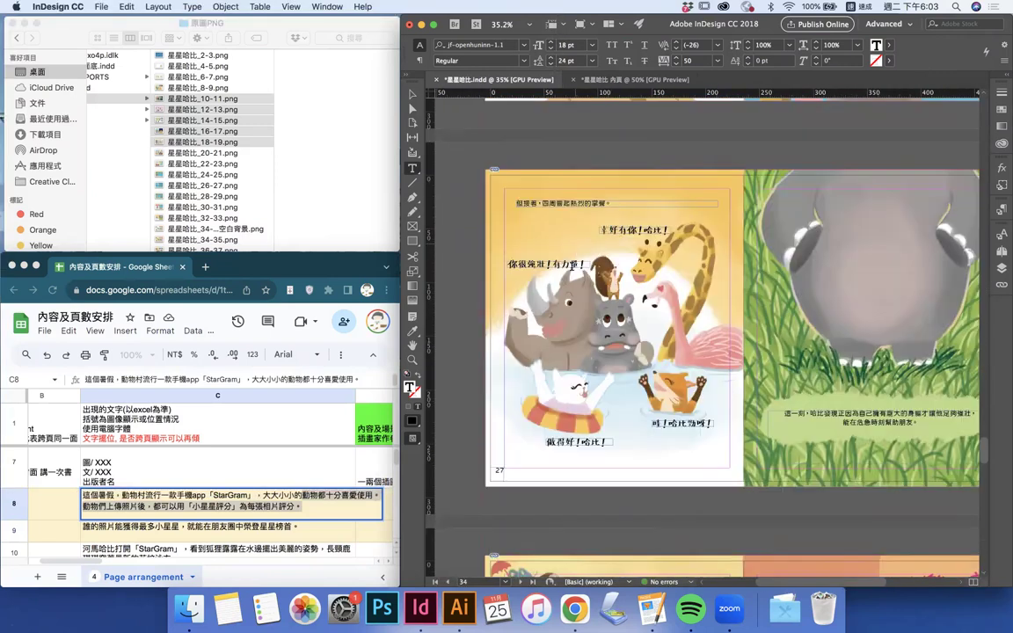
Inspect the font settings of the speech lines 幸好有你！哈比！ and 你很強壯！有力量！ on the page numbered 27
{"action": "scroll", "coordinate": [576, 265], "scroll_direction": "up", "scroll_amount": 1}
{"action": "scroll", "coordinate": [685, 192], "scroll_direction": "up", "scroll_amount": 5}
{"action": "left_click", "coordinate": [672, 188]}
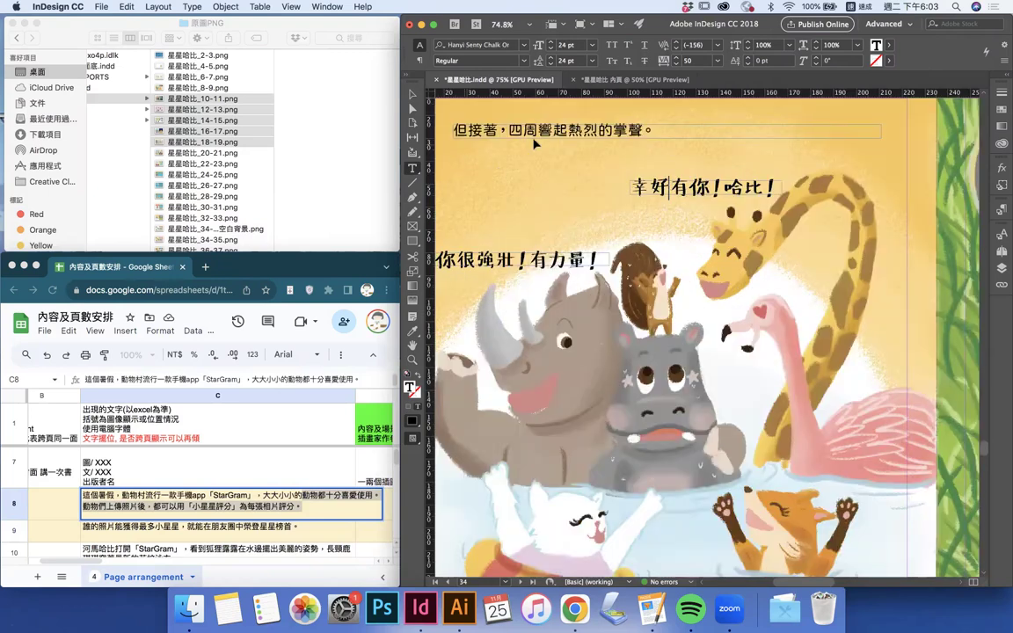
{"action": "key", "text": "super+a"}
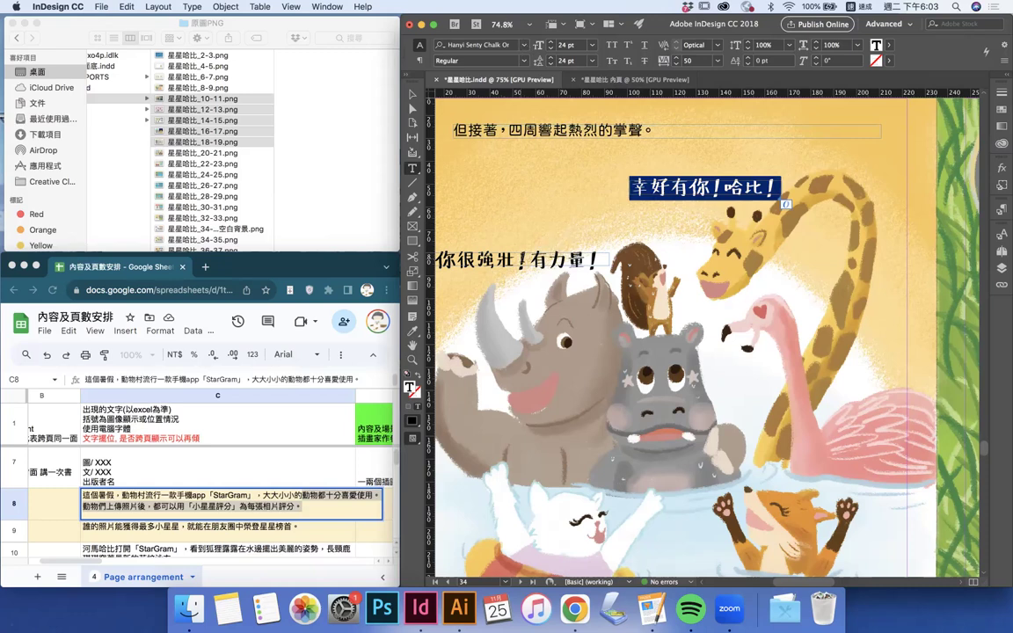
{"action": "left_click", "coordinate": [479, 231]}
{"action": "scroll", "coordinate": [534, 238], "scroll_direction": "down", "scroll_amount": 1}
{"action": "scroll", "coordinate": [533, 239], "scroll_direction": "down", "scroll_amount": 1}
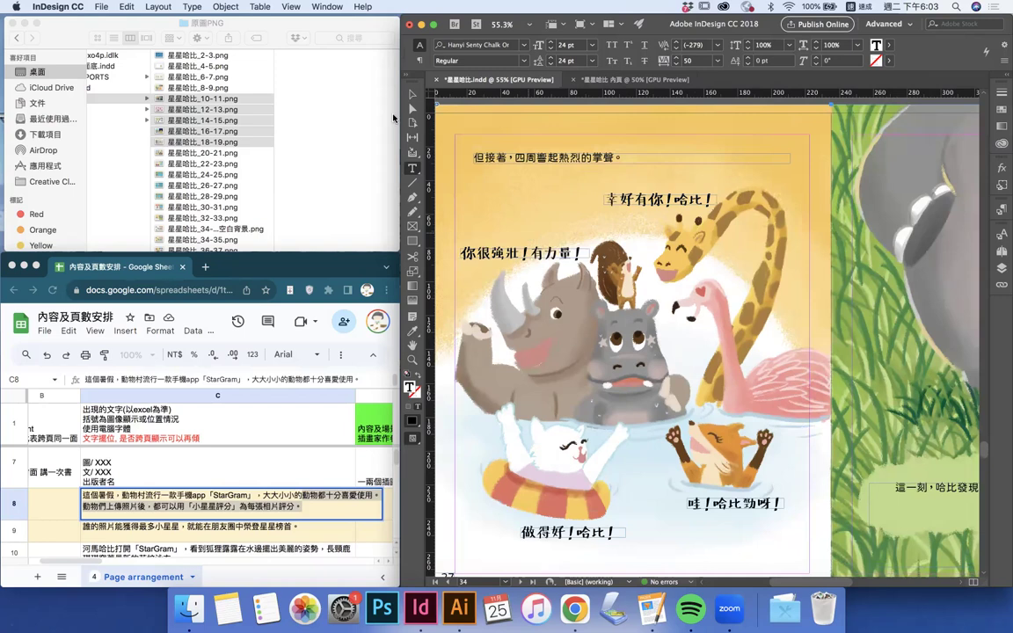
{"action": "key", "text": "Escape"}
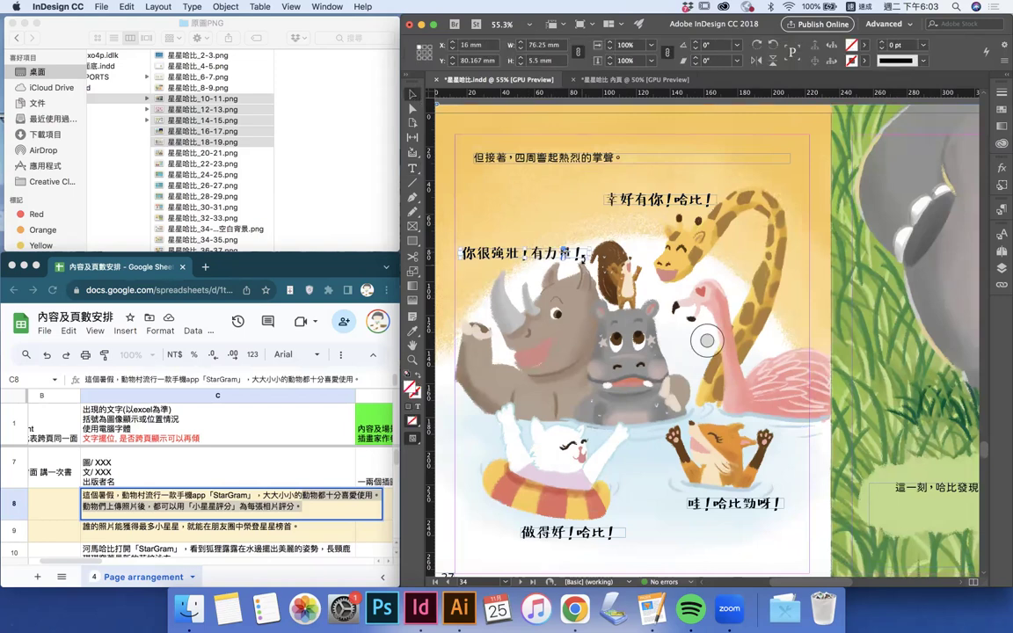
Compare the type sizes of the narration line and the quote 「這就是我！我就是星星哈比！」 on the page numbered 32
{"action": "scroll", "coordinate": [563, 253], "scroll_direction": "down", "scroll_amount": 1}
{"action": "scroll", "coordinate": [633, 272], "scroll_direction": "down", "scroll_amount": 5}
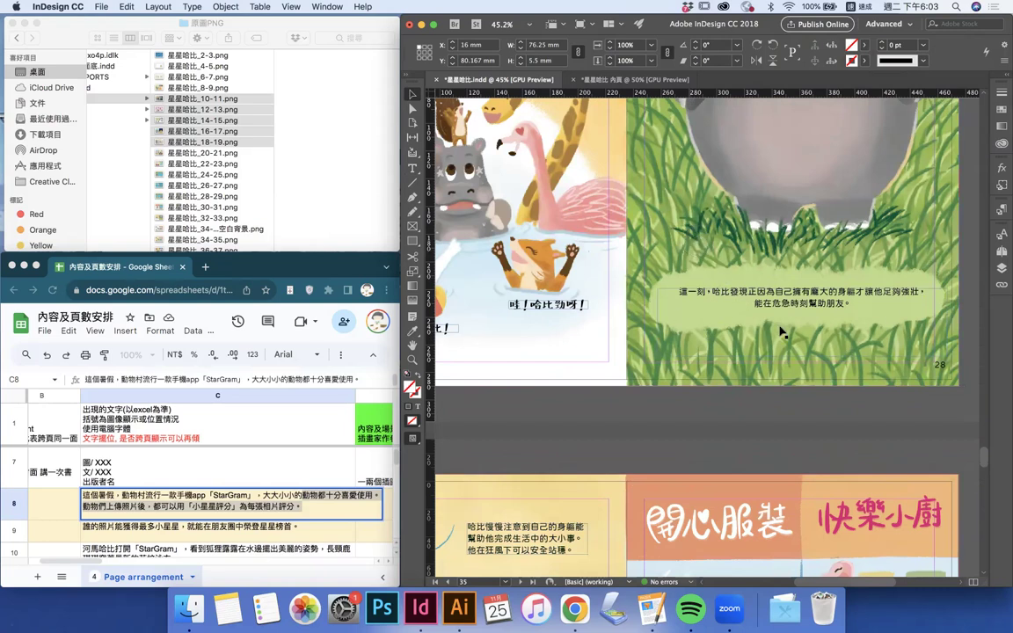
{"action": "scroll", "coordinate": [714, 378], "scroll_direction": "down", "scroll_amount": 5}
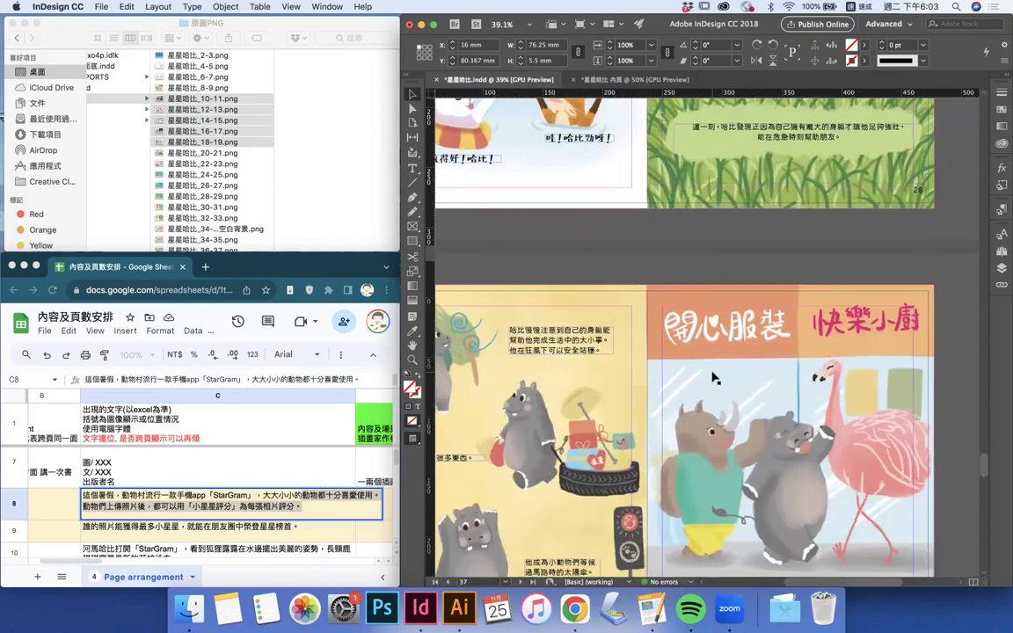
{"action": "scroll", "coordinate": [714, 378], "scroll_direction": "down", "scroll_amount": 1}
{"action": "scroll", "coordinate": [714, 378], "scroll_direction": "down", "scroll_amount": 5}
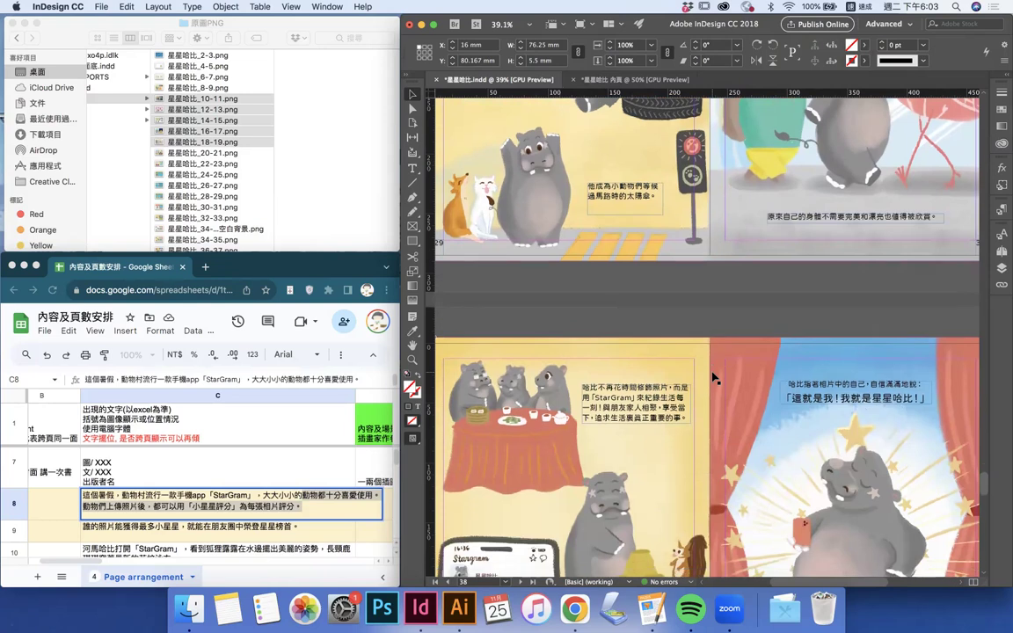
{"action": "scroll", "coordinate": [714, 378], "scroll_direction": "right", "scroll_amount": 2}
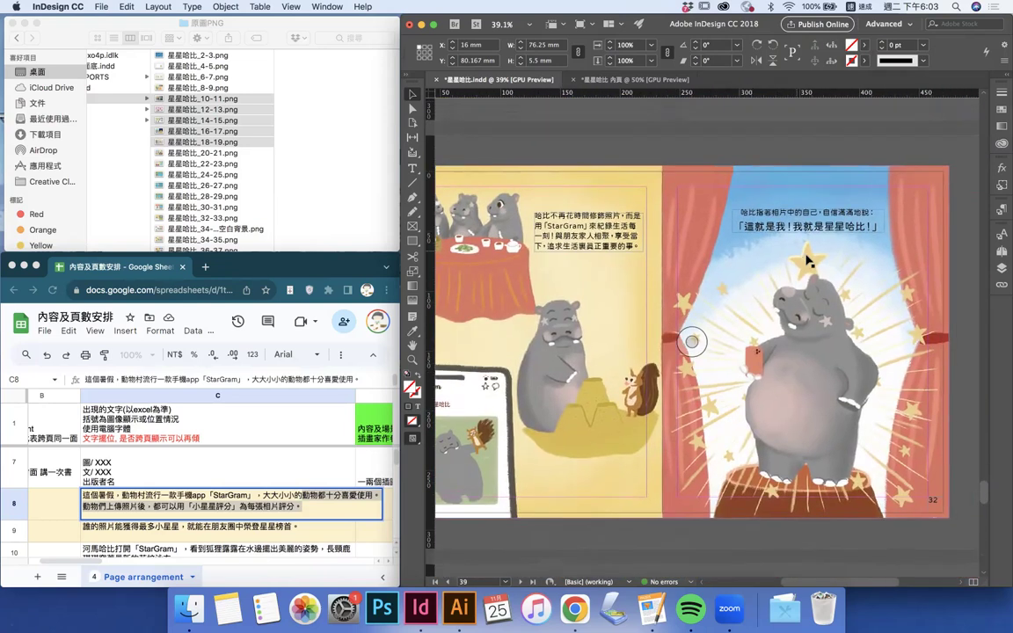
{"action": "double_click", "coordinate": [754, 228]}
{"action": "left_click_drag", "start_coordinate": [742, 212], "coordinate": [873, 210]}
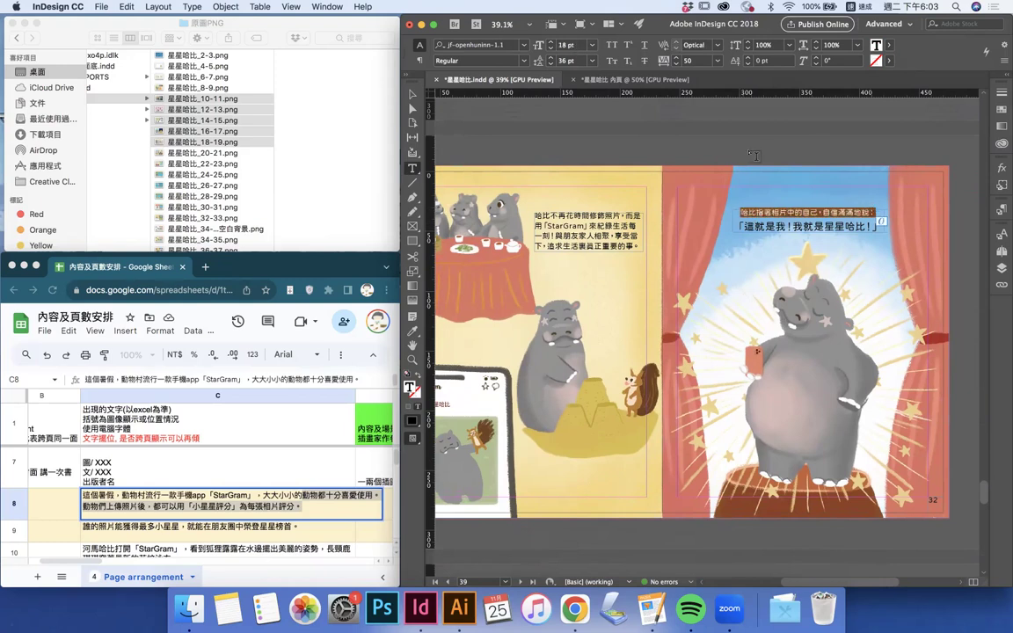
{"action": "left_click_drag", "start_coordinate": [735, 227], "coordinate": [885, 227]}
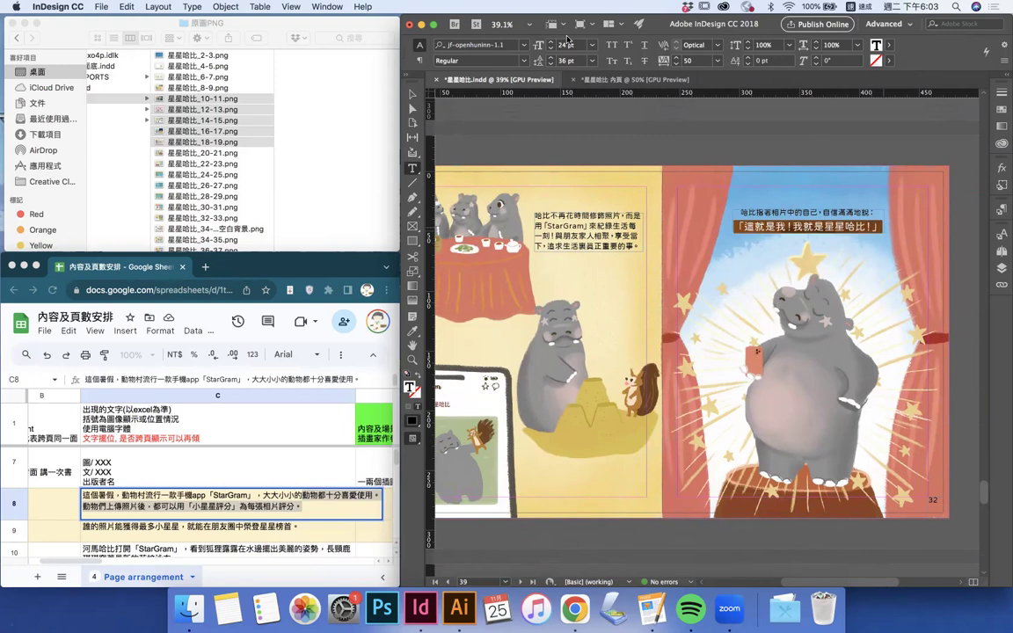
Examine the spread numbered 31–32 and the start of the 認識身體自愛及身體中立 pages that follow it
{"action": "left_click", "coordinate": [664, 154]}
{"action": "scroll", "coordinate": [667, 150], "scroll_direction": "down", "scroll_amount": 2}
{"action": "scroll", "coordinate": [669, 145], "scroll_direction": "left", "scroll_amount": 2}
{"action": "scroll", "coordinate": [669, 145], "scroll_direction": "down", "scroll_amount": 1}
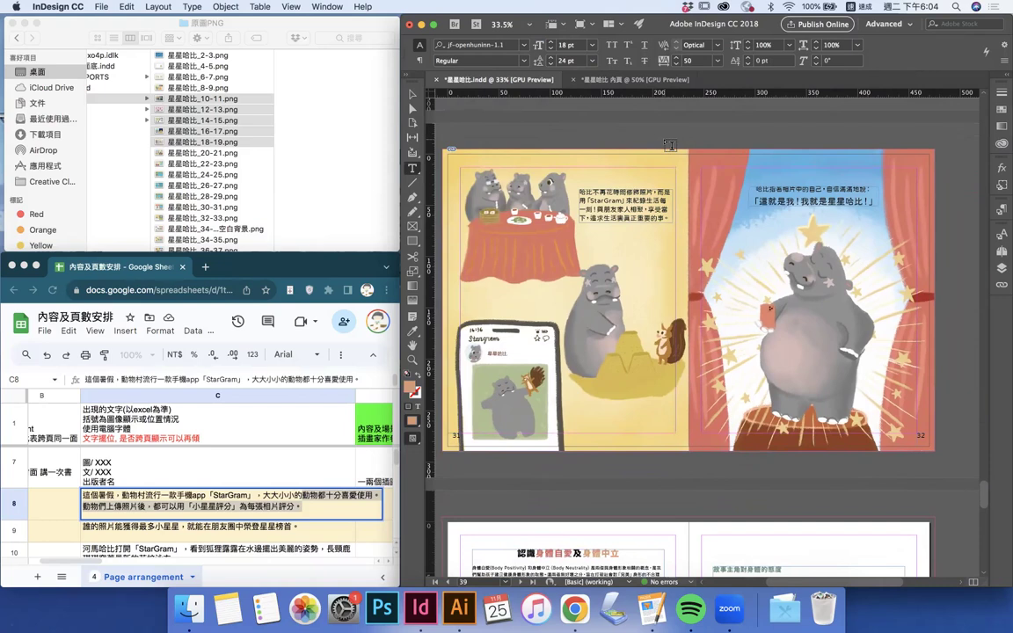
{"action": "scroll", "coordinate": [589, 282], "scroll_direction": "down", "scroll_amount": 2}
{"action": "scroll", "coordinate": [589, 281], "scroll_direction": "up", "scroll_amount": 2}
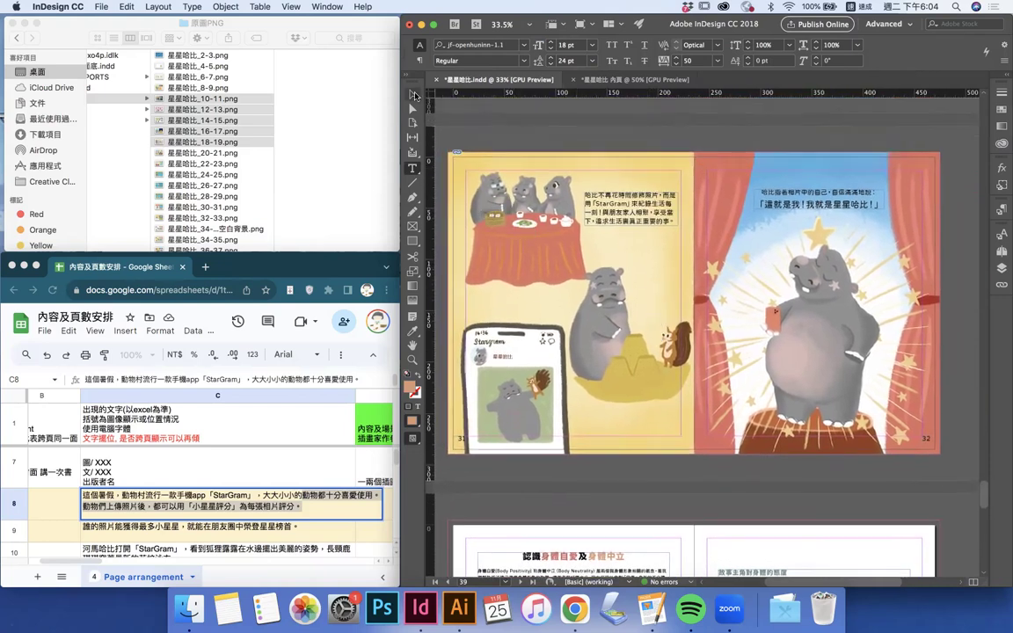
Look through the whole finished 星星哈比 document from the cover to the star-patterned back endpapers
{"action": "left_click", "coordinate": [414, 94]}
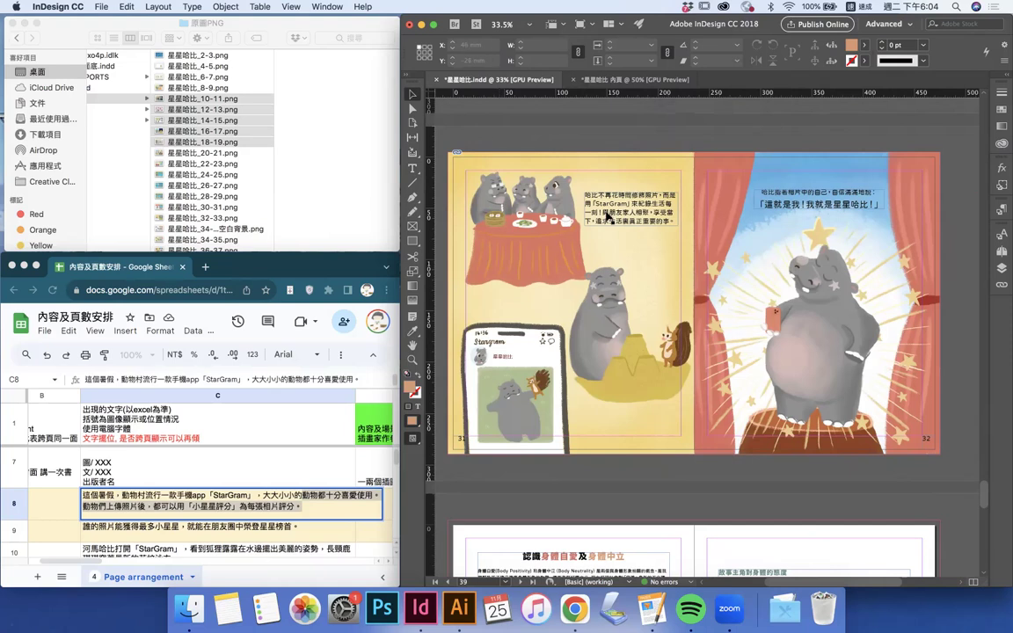
{"action": "scroll", "coordinate": [607, 218], "scroll_direction": "up", "scroll_amount": 20}
{"action": "scroll", "coordinate": [607, 217], "scroll_direction": "up", "scroll_amount": 20}
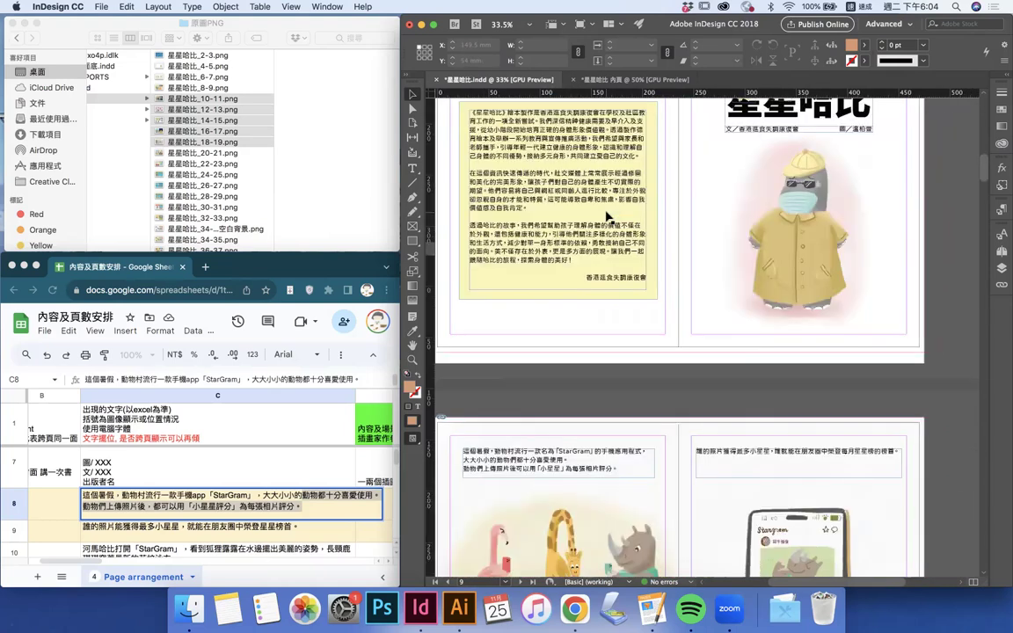
{"action": "scroll", "coordinate": [607, 217], "scroll_direction": "down", "scroll_amount": 3}
{"action": "scroll", "coordinate": [607, 217], "scroll_direction": "down", "scroll_amount": 4}
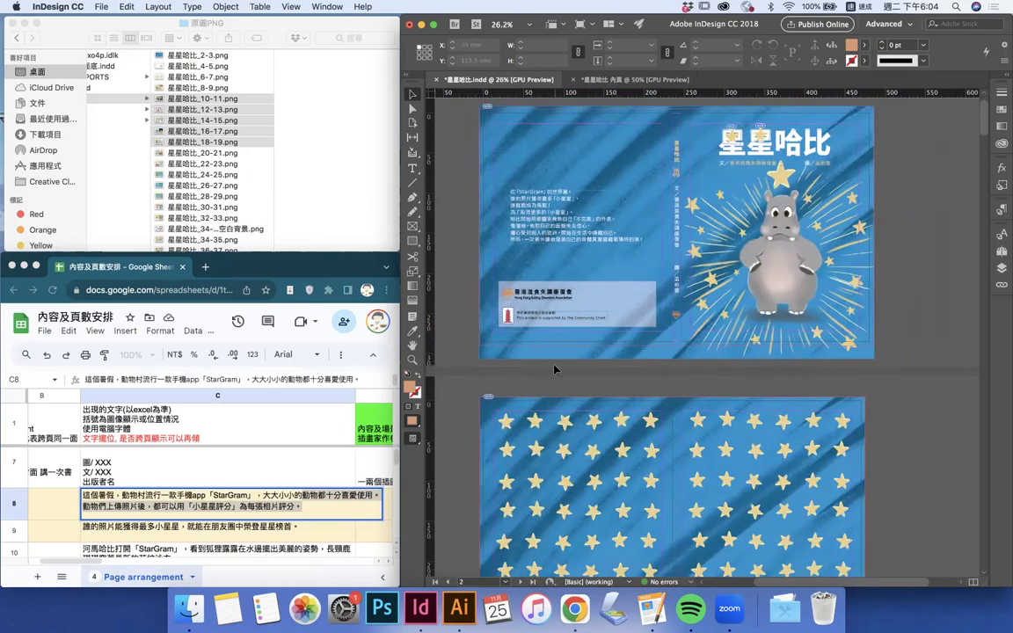
{"action": "scroll", "coordinate": [554, 368], "scroll_direction": "down", "scroll_amount": 10}
{"action": "scroll", "coordinate": [554, 369], "scroll_direction": "down", "scroll_amount": 20}
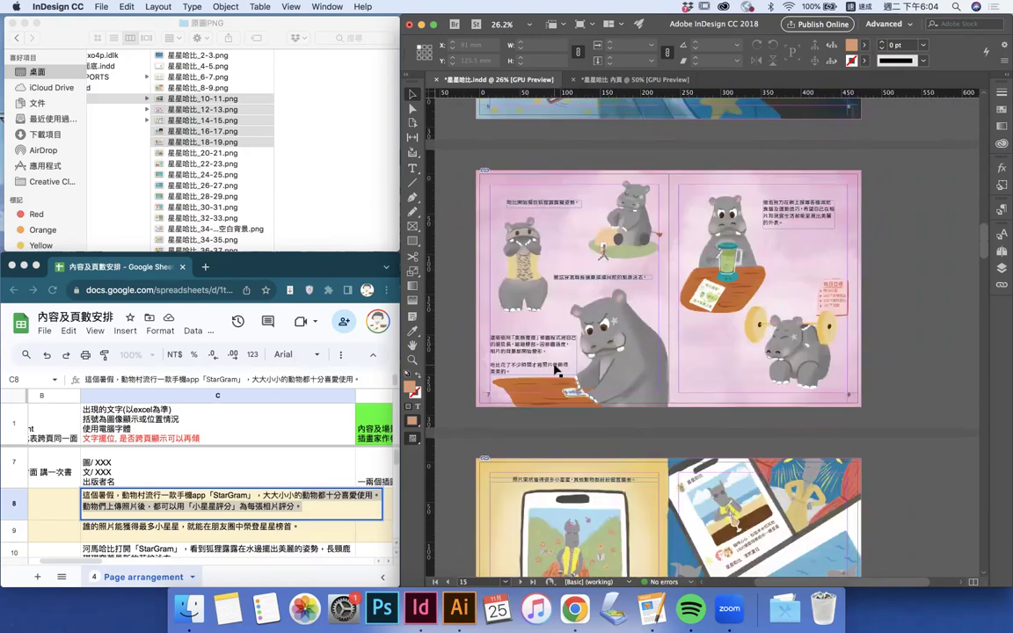
{"action": "scroll", "coordinate": [554, 368], "scroll_direction": "down", "scroll_amount": 20}
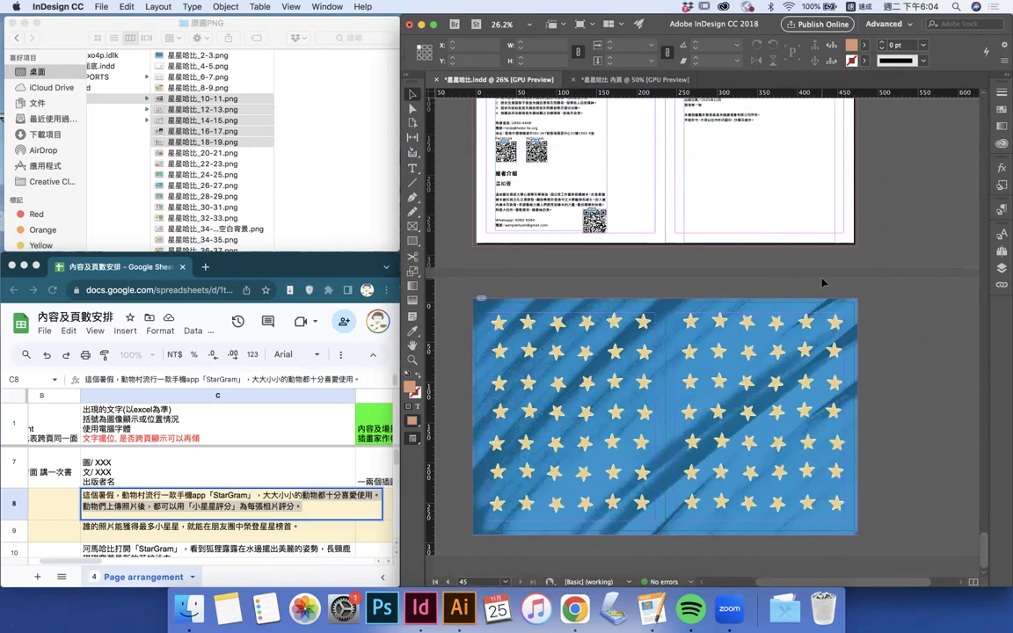
Start an export of the complete picture book and name the output file 星星哈比 全書預覽
{"action": "key", "text": "super+e"}
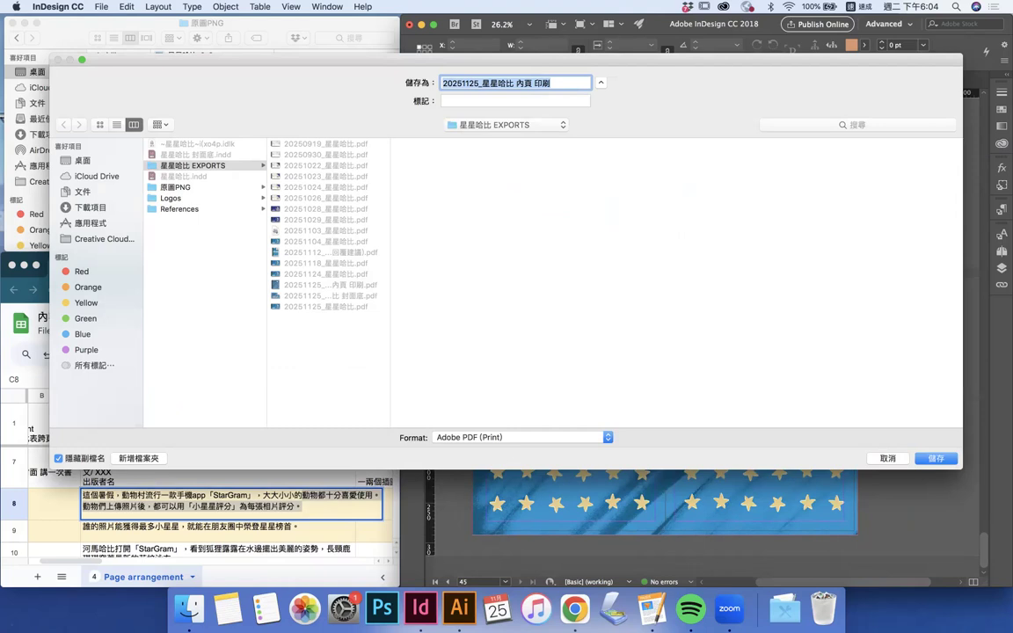
{"action": "key", "text": "Escape"}
{"action": "left_click", "coordinate": [99, 7]}
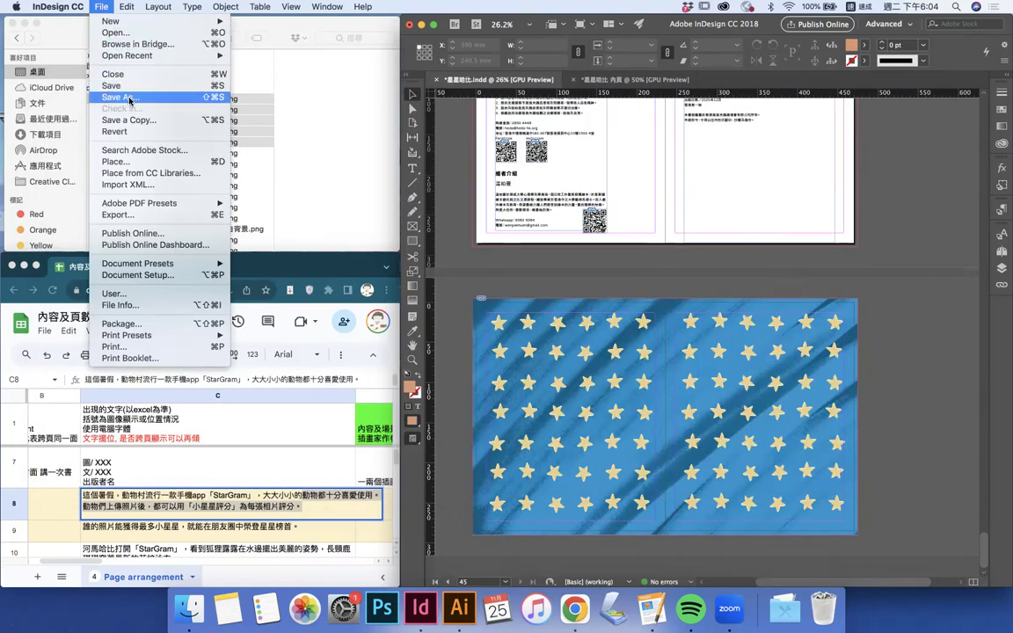
{"action": "left_click", "coordinate": [125, 217]}
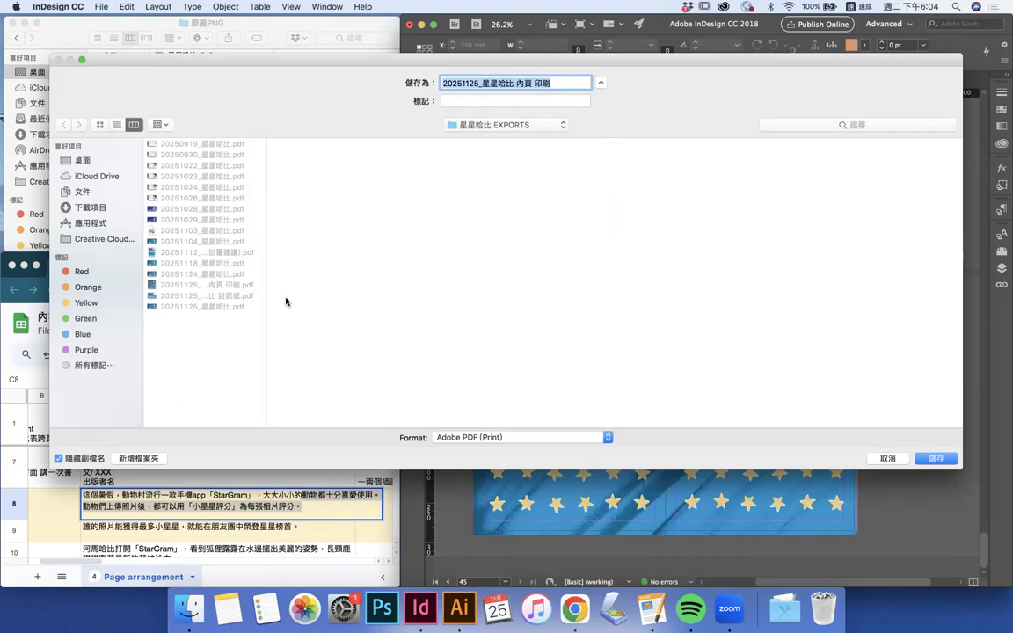
{"action": "left_click", "coordinate": [483, 83]}
{"action": "key", "text": "super+BackSpace"}
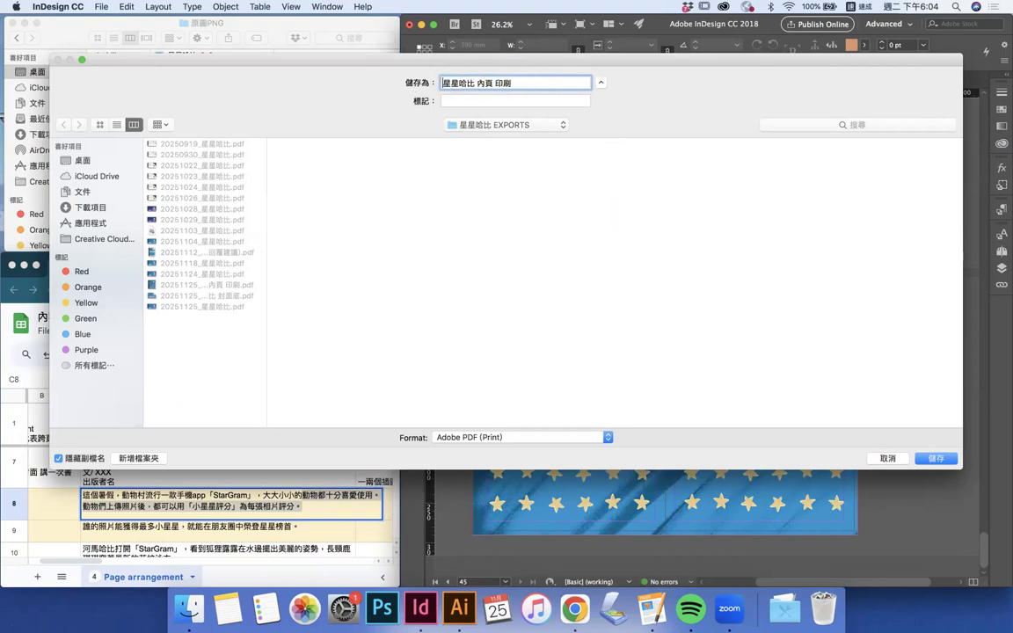
{"action": "key", "text": "Right"}
{"action": "key", "text": "Right"}
{"action": "key", "text": "Right"}
{"action": "key", "text": "shift+super+Right"}
{"action": "type", "text": "全書弓金"}
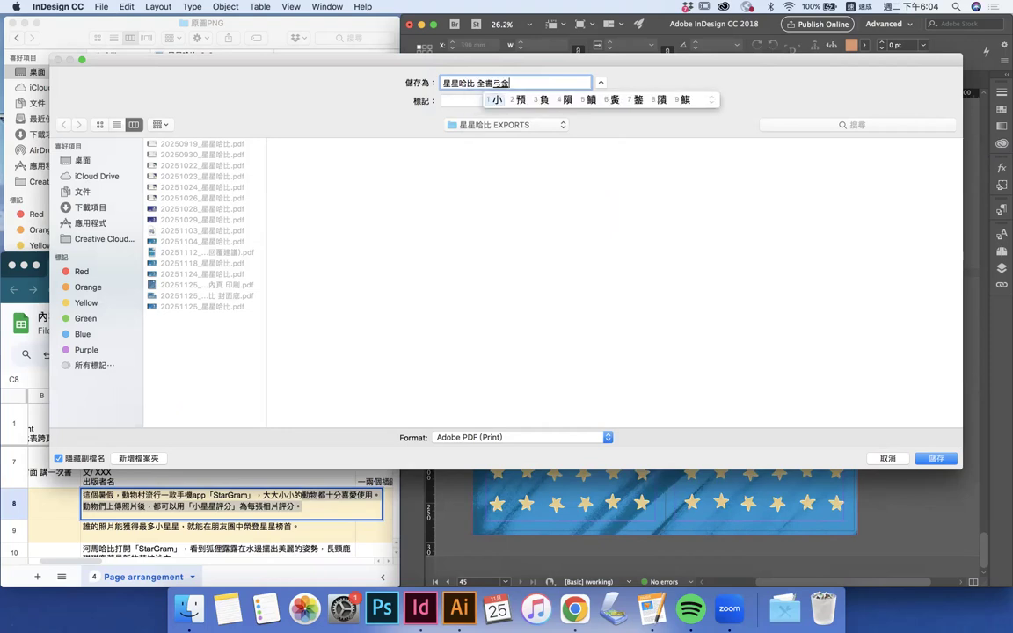
{"action": "key", "text": "BackSpace"}
{"action": "key", "text": "BackSpace"}
{"action": "type", "text": "預覽"}
{"action": "key", "text": "BackSpace"}
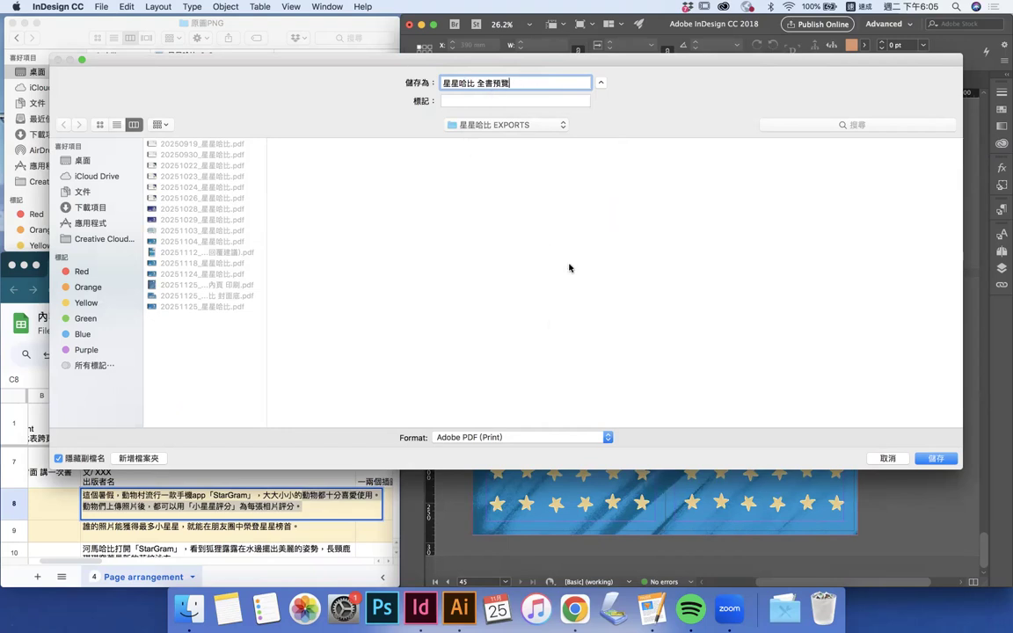
Try to export all pages as spreads in Adobe PDF (Interactive) format
{"action": "left_click", "coordinate": [505, 437]}
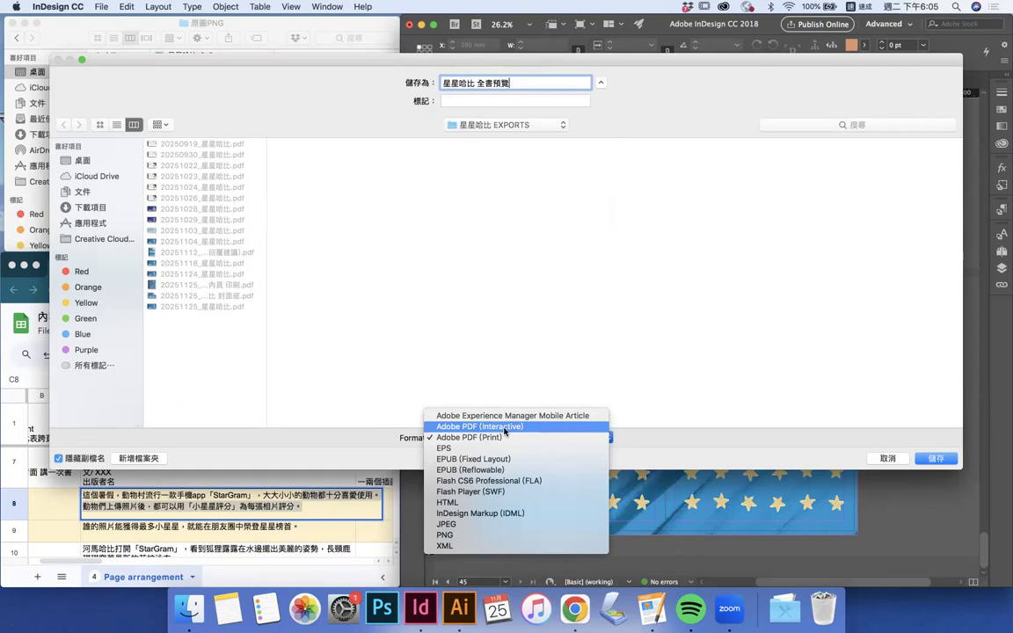
{"action": "left_click", "coordinate": [506, 428]}
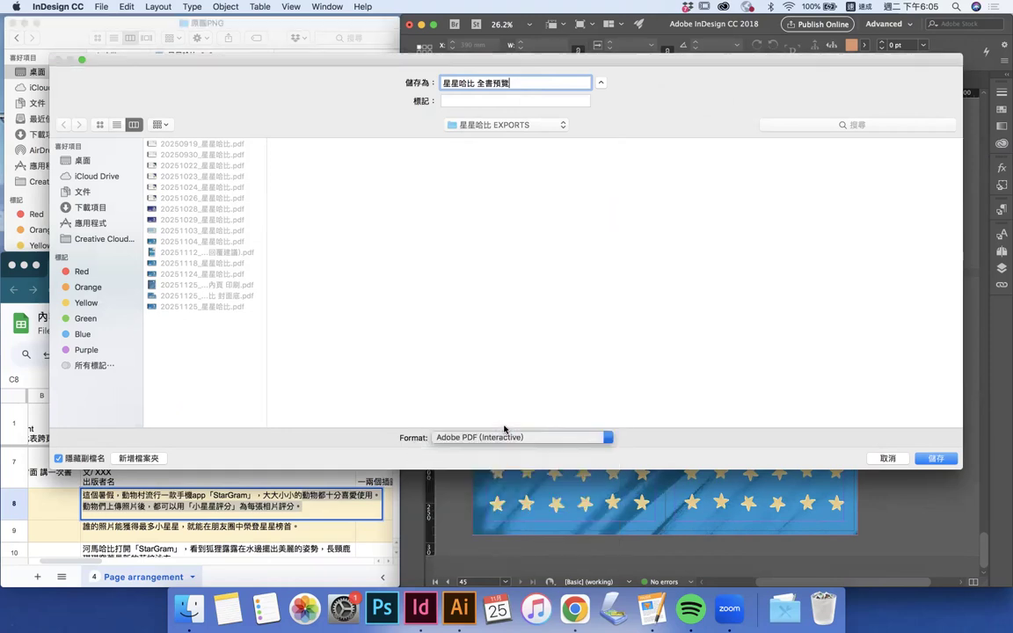
{"action": "left_click", "coordinate": [938, 460]}
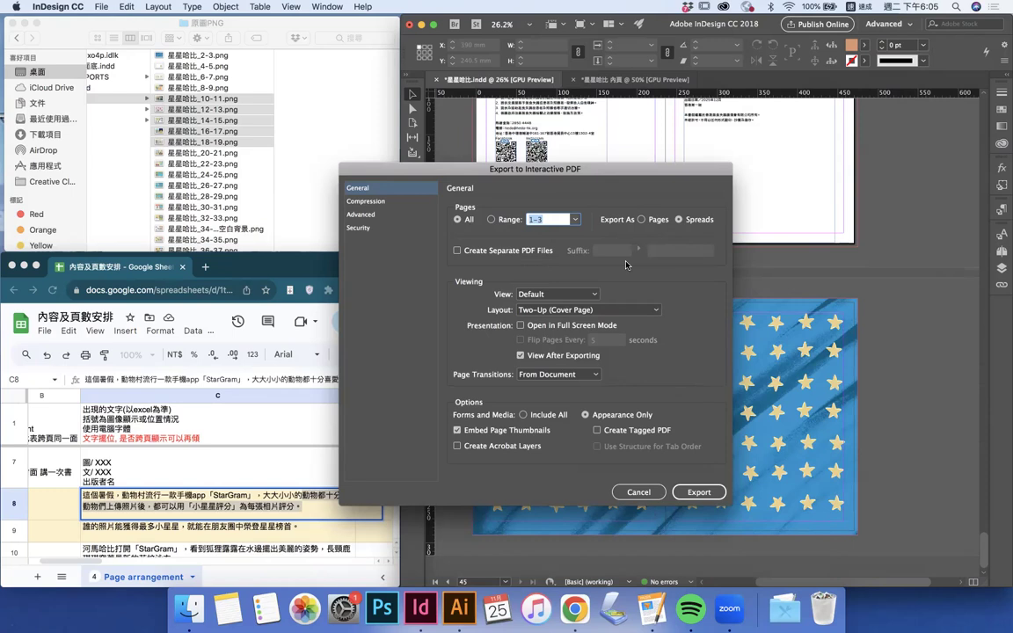
{"action": "left_click", "coordinate": [699, 494]}
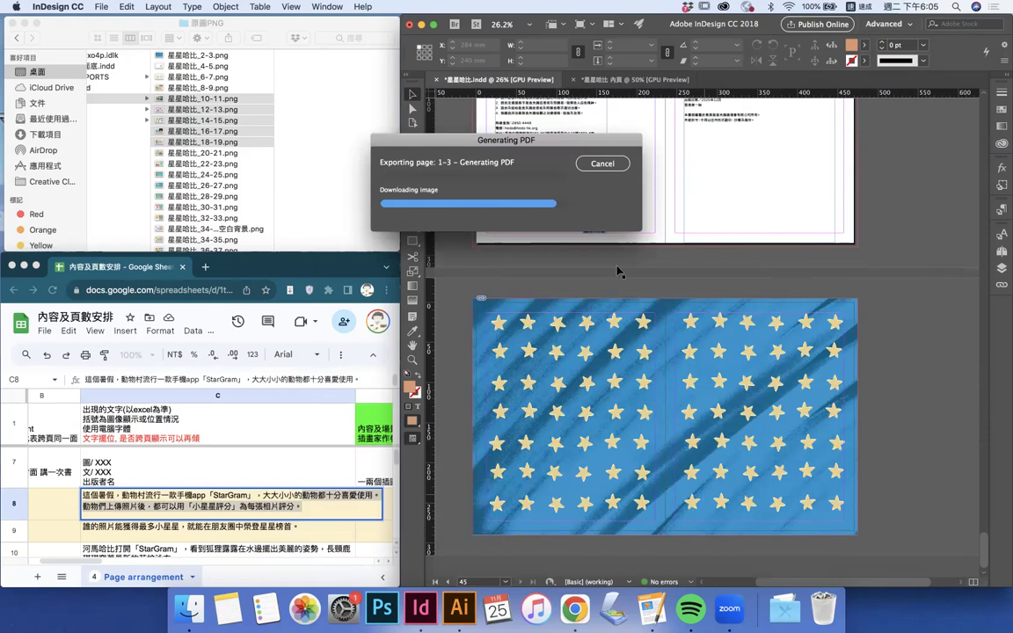
{"action": "left_click", "coordinate": [601, 166]}
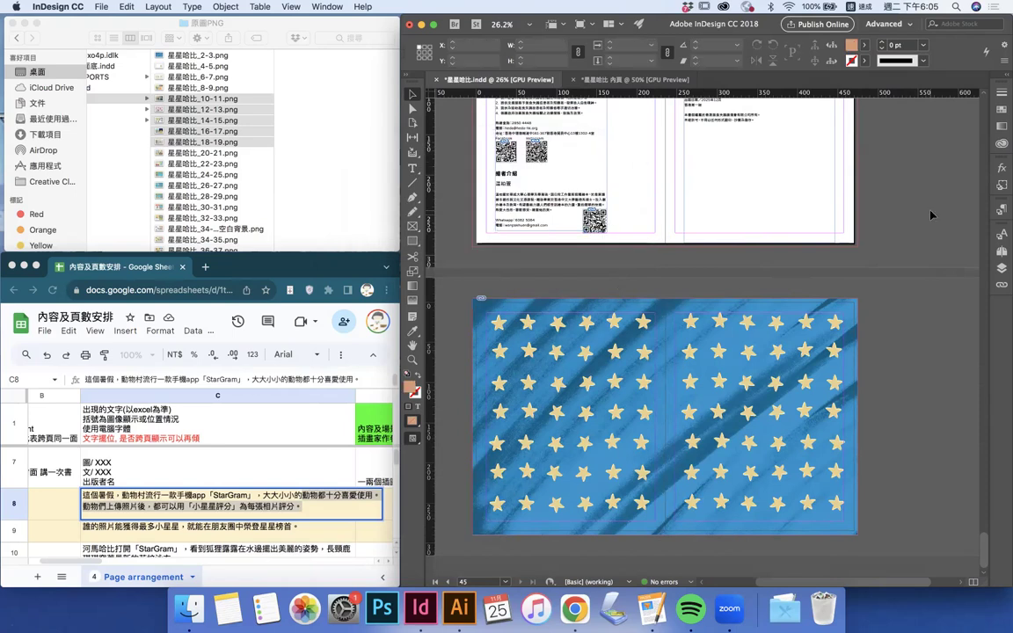
Start a new document for the front and back cover and name it 星星哈比 封面底
{"action": "scroll", "coordinate": [932, 214], "scroll_direction": "up", "scroll_amount": 10}
{"action": "scroll", "coordinate": [932, 215], "scroll_direction": "up", "scroll_amount": 5}
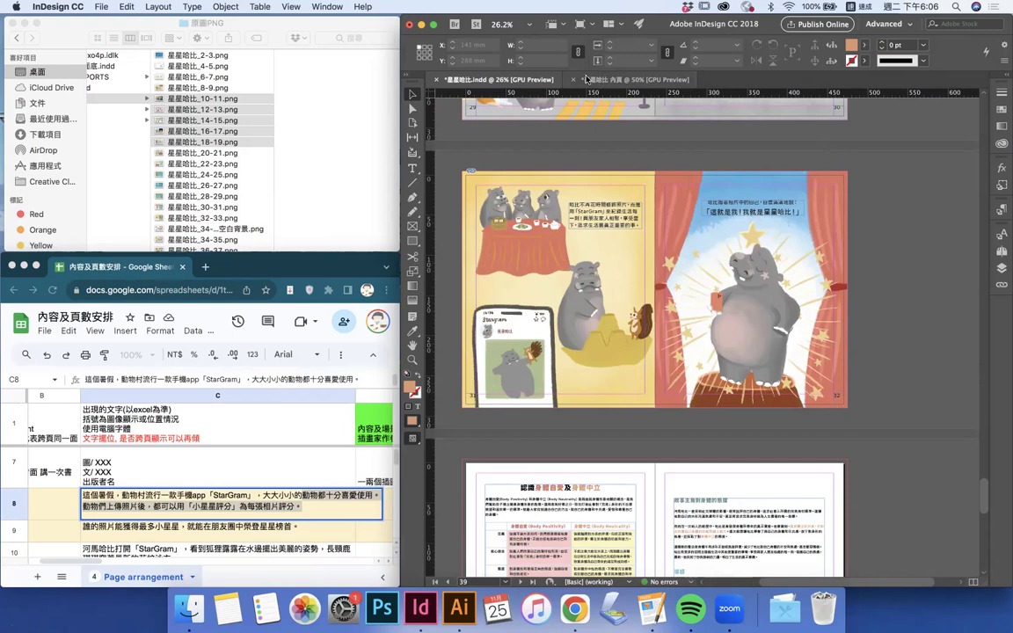
{"action": "left_click", "coordinate": [101, 8]}
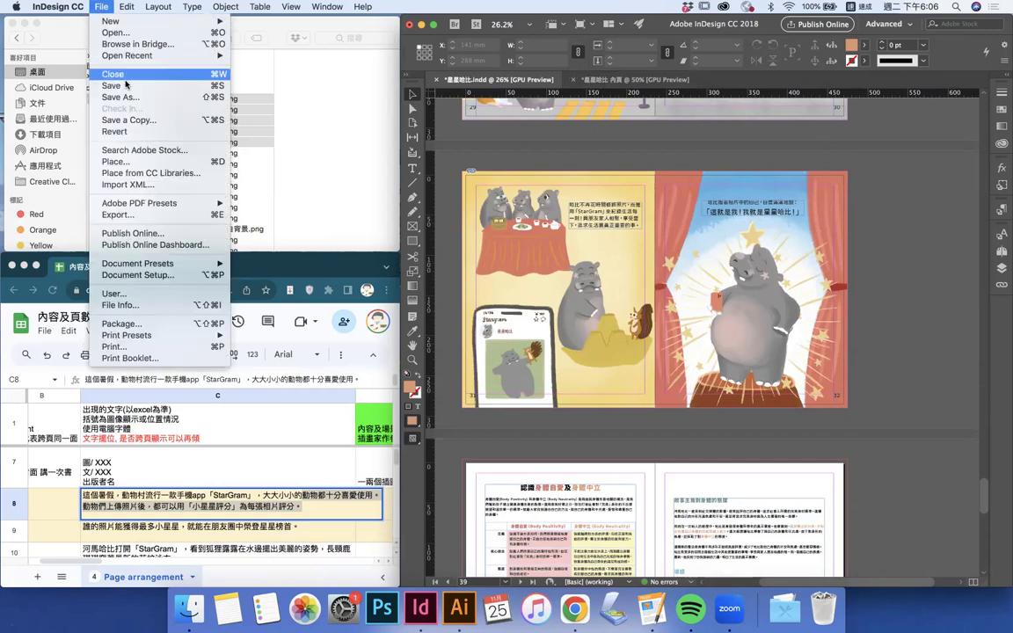
{"action": "mouse_move", "coordinate": [114, 20]}
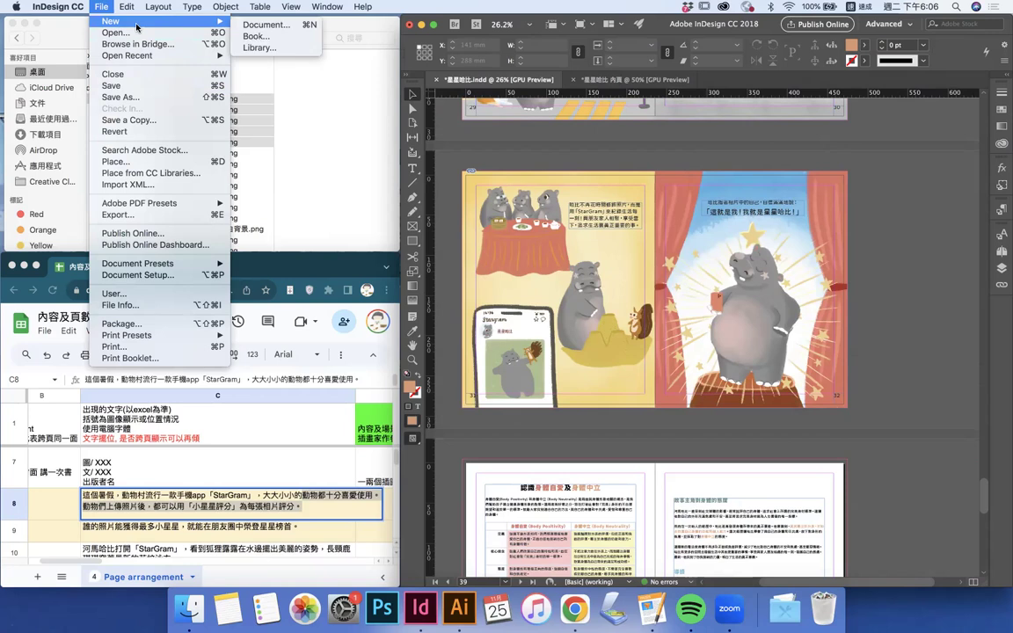
{"action": "left_click", "coordinate": [257, 29]}
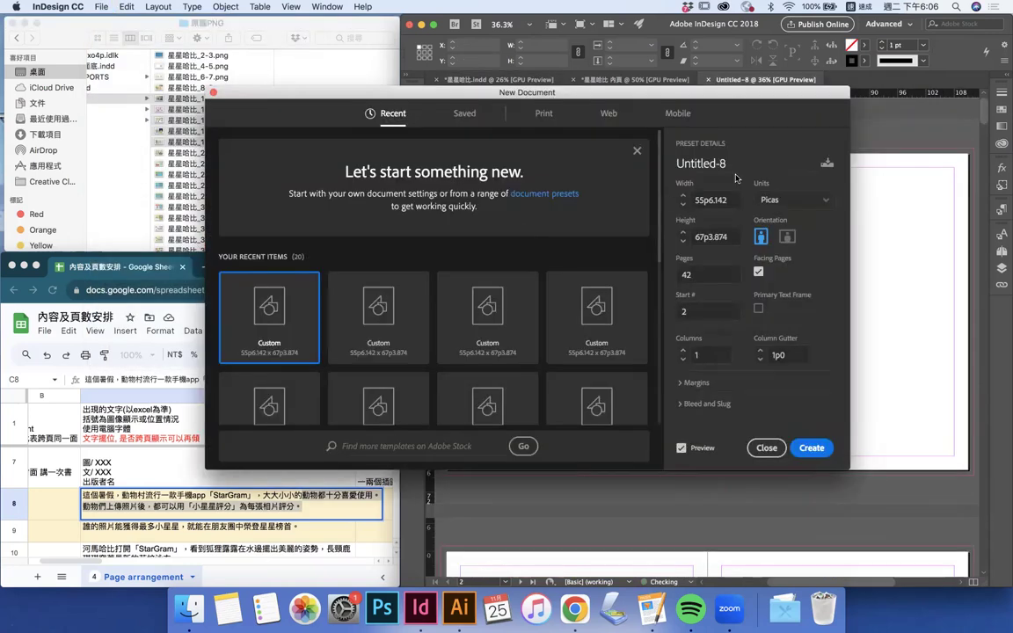
{"action": "left_click", "coordinate": [738, 160]}
{"action": "type", "text": "星星"}
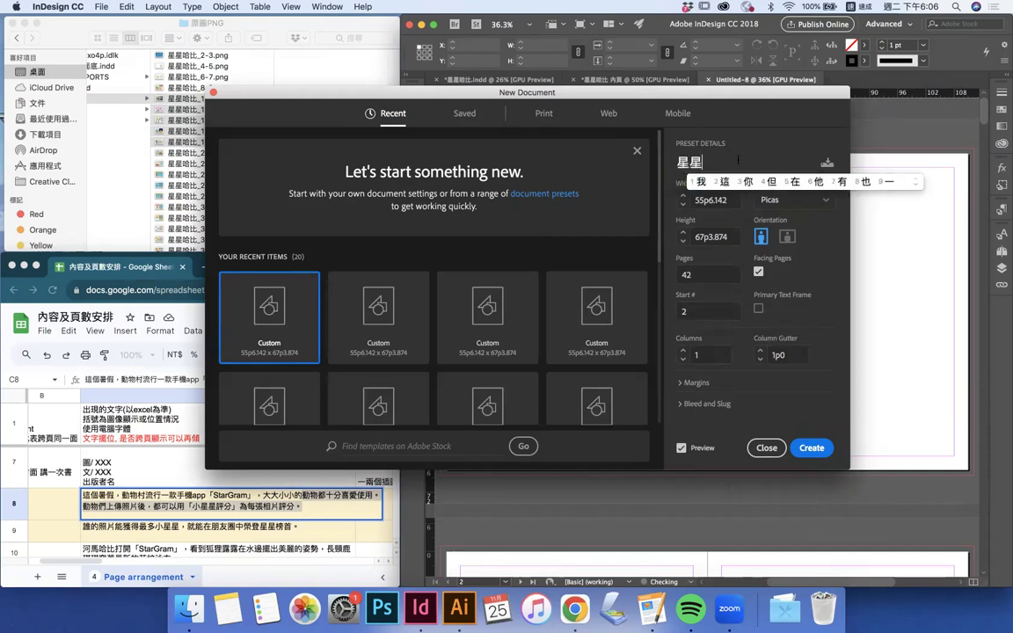
{"action": "type", "text": "哈比 封面戈一"}
{"action": "key", "text": "space"}
Set the new document's units to Millimeters and its page count to 3
{"action": "left_click", "coordinate": [794, 200]}
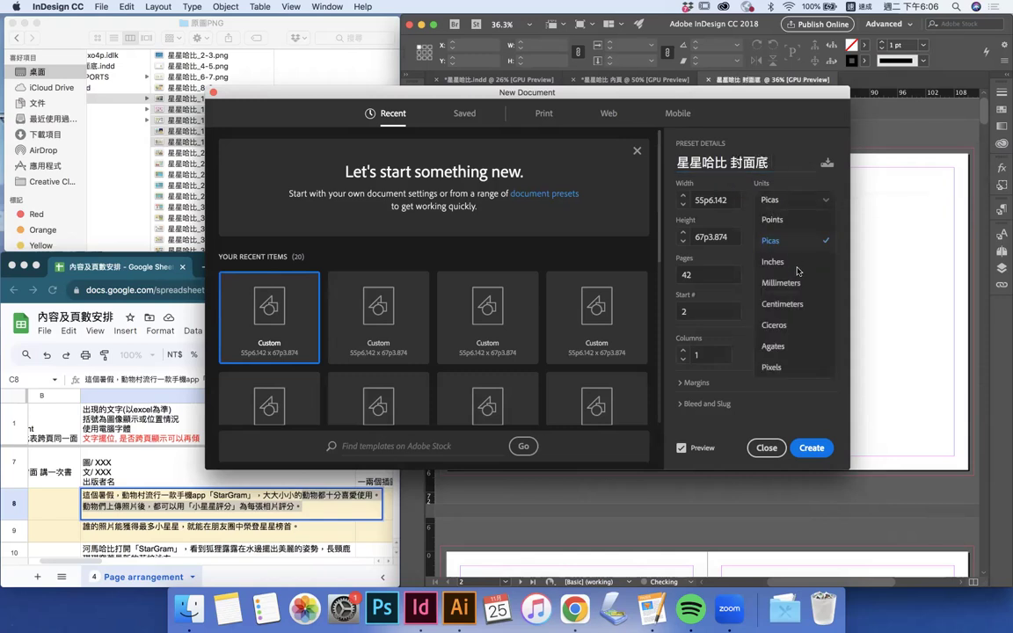
{"action": "left_click", "coordinate": [782, 282]}
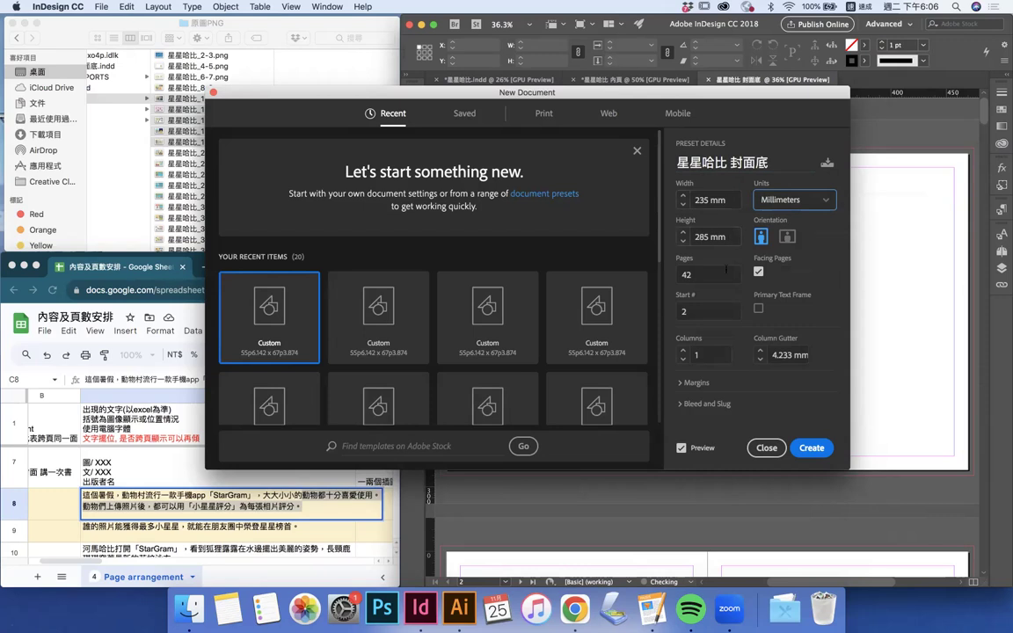
{"action": "left_click", "coordinate": [711, 275]}
{"action": "type", "text": "3"}
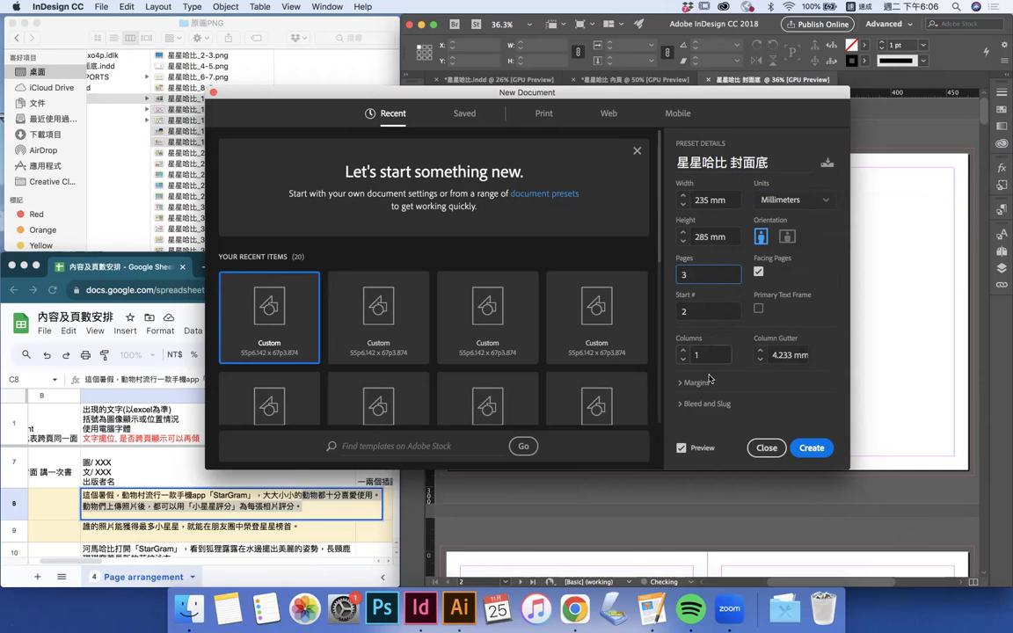
Set the cover document's bleed to 30 mm on all four sides
{"action": "left_click", "coordinate": [708, 404]}
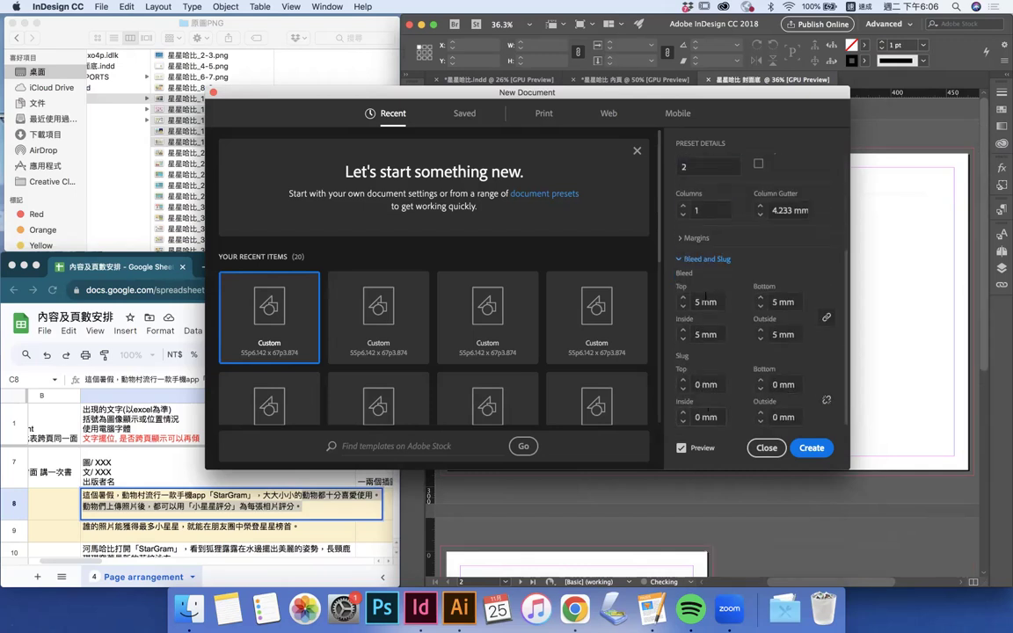
{"action": "left_click", "coordinate": [702, 302]}
{"action": "type", "text": "30"}
{"action": "key", "text": "Tab"}
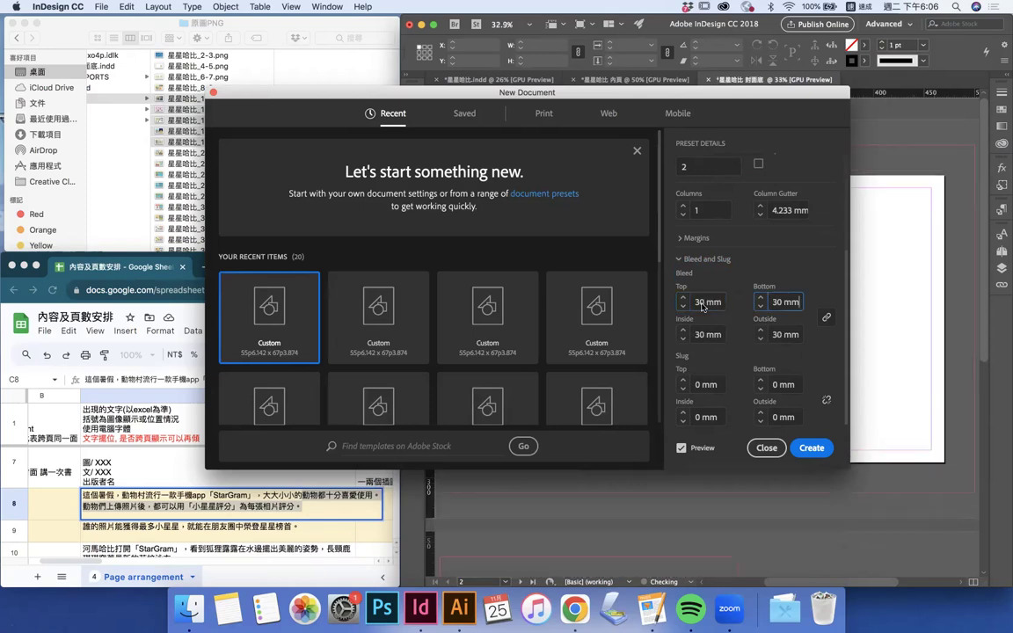
Try a 36 mm bleed on all four sides of the cover document
{"action": "left_click", "coordinate": [722, 334]}
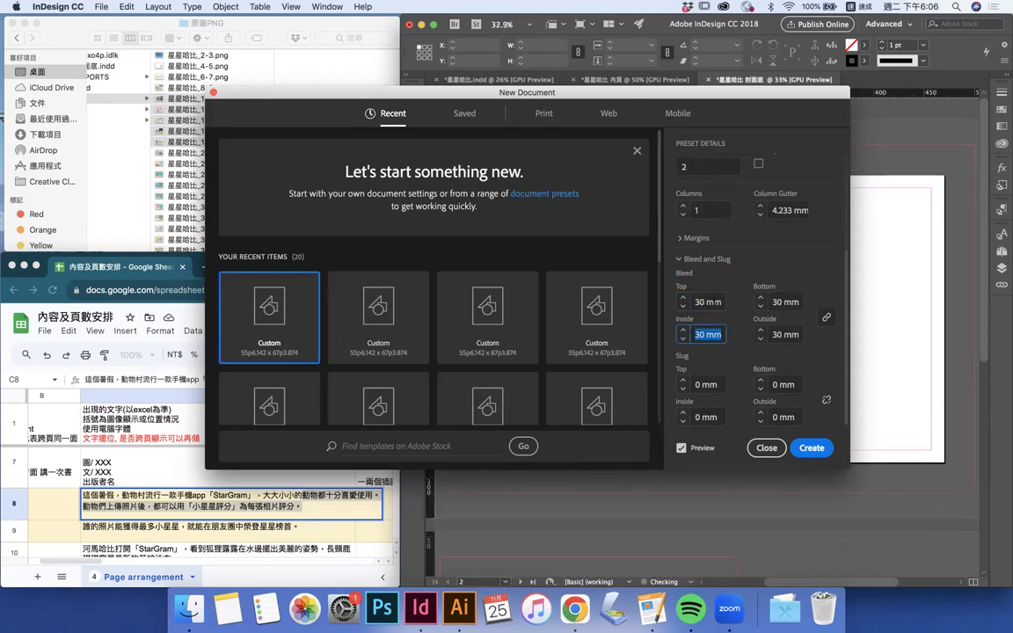
{"action": "left_click", "coordinate": [716, 301]}
{"action": "type", "text": "36"}
{"action": "scroll", "coordinate": [756, 255], "scroll_direction": "up", "scroll_amount": 3}
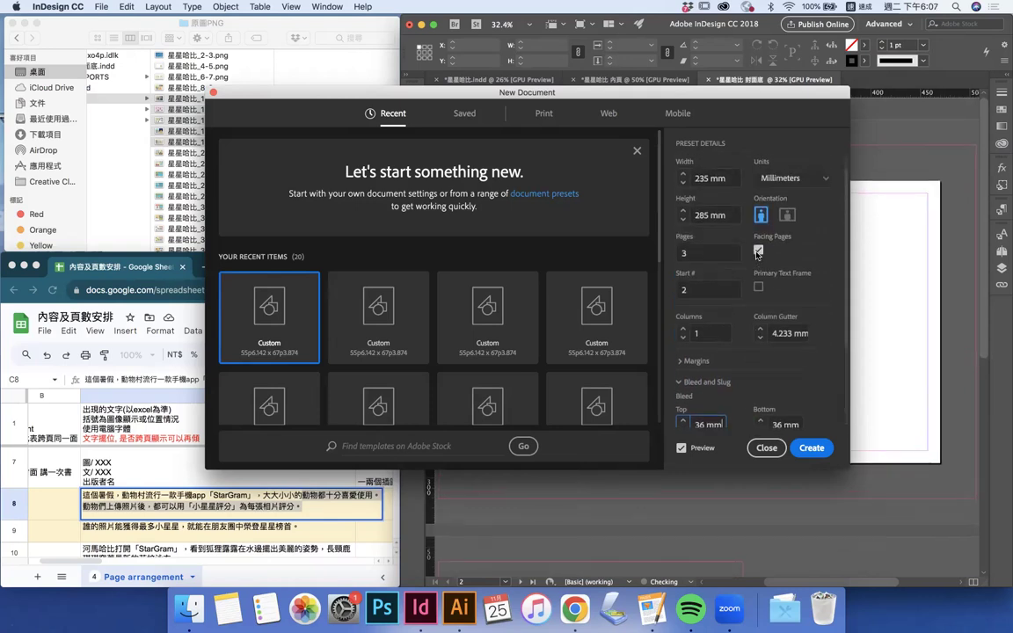
{"action": "scroll", "coordinate": [758, 255], "scroll_direction": "down", "scroll_amount": 2}
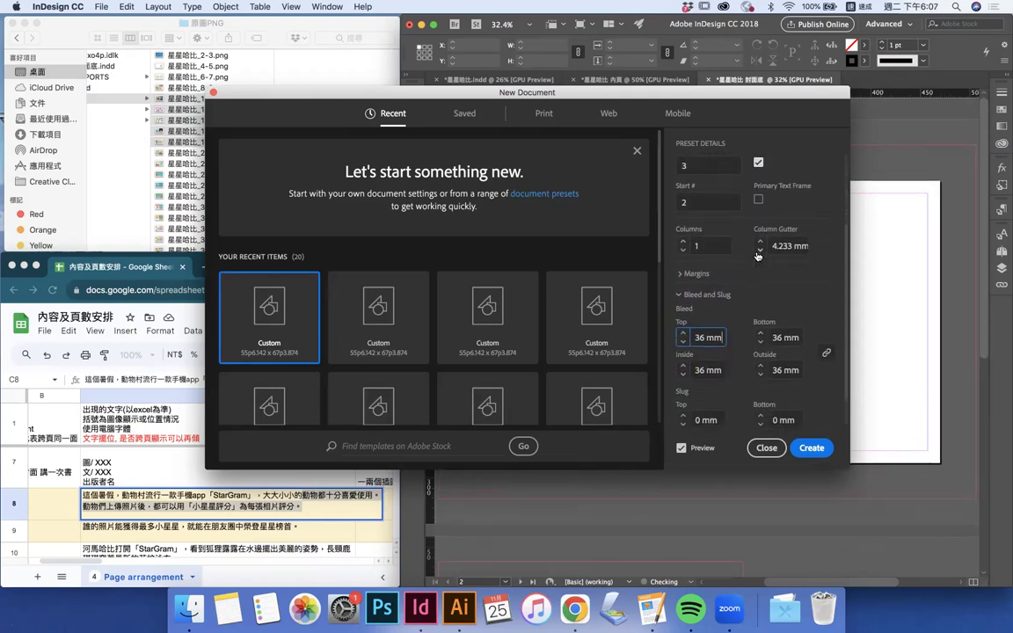
{"action": "scroll", "coordinate": [757, 255], "scroll_direction": "up", "scroll_amount": 2}
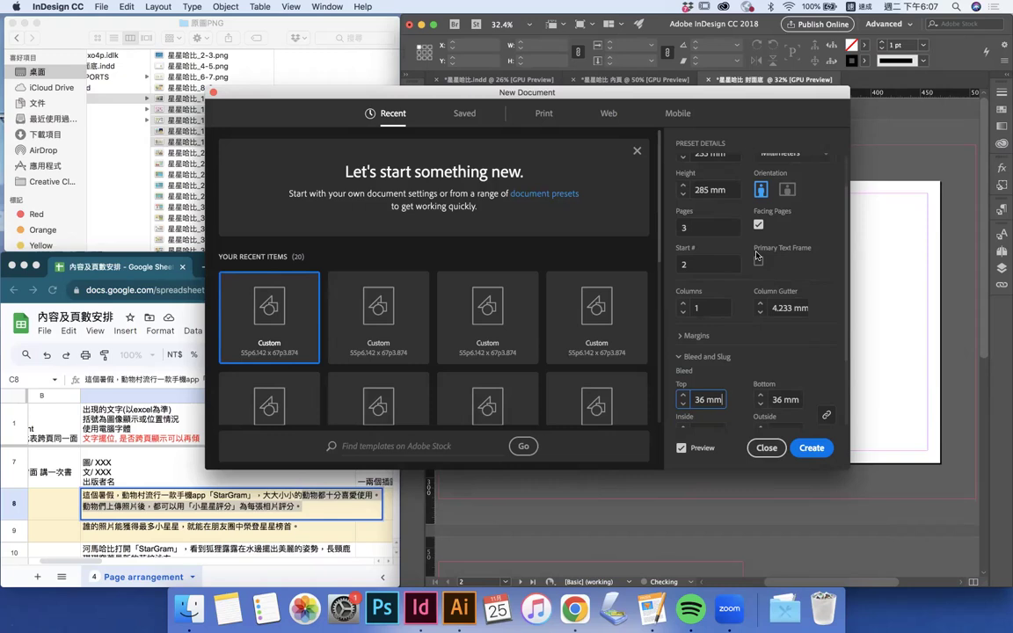
{"action": "scroll", "coordinate": [756, 255], "scroll_direction": "down", "scroll_amount": 3}
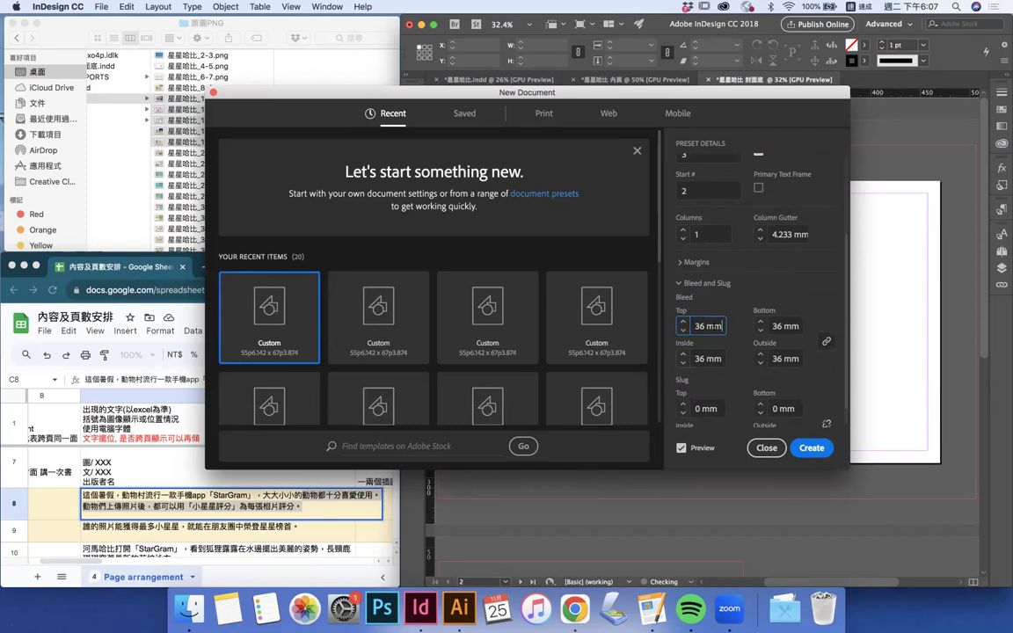
Restore the cover document's linked bleed values to 30 mm
{"action": "double_click", "coordinate": [709, 327]}
{"action": "type", "text": "30"}
{"action": "key", "text": "Tab"}
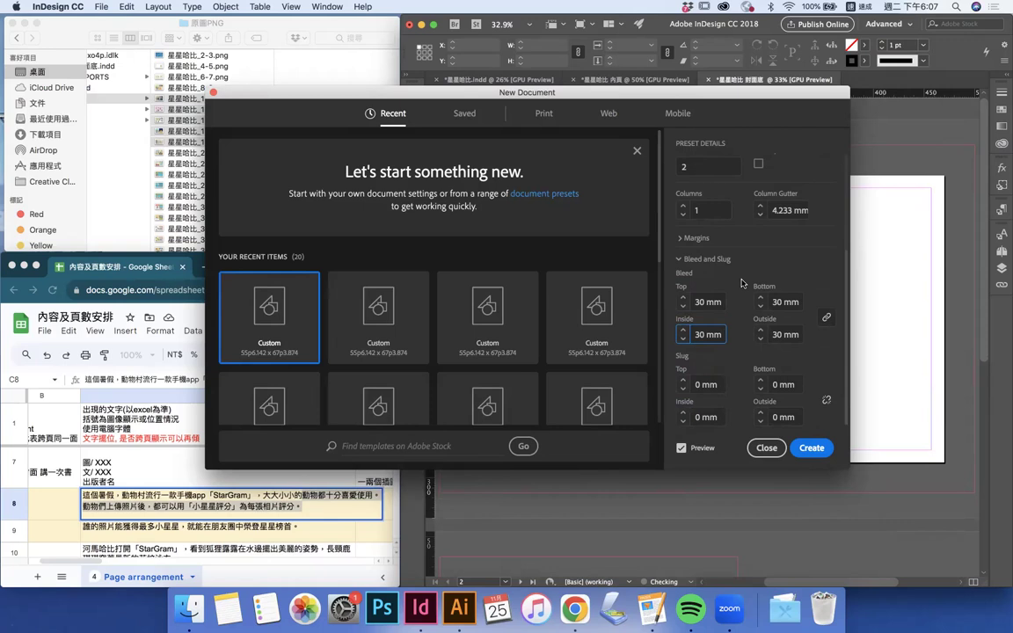
Set the start page number to 1 and create the cover document
{"action": "scroll", "coordinate": [741, 283], "scroll_direction": "up", "scroll_amount": 2}
{"action": "scroll", "coordinate": [742, 283], "scroll_direction": "up", "scroll_amount": 1}
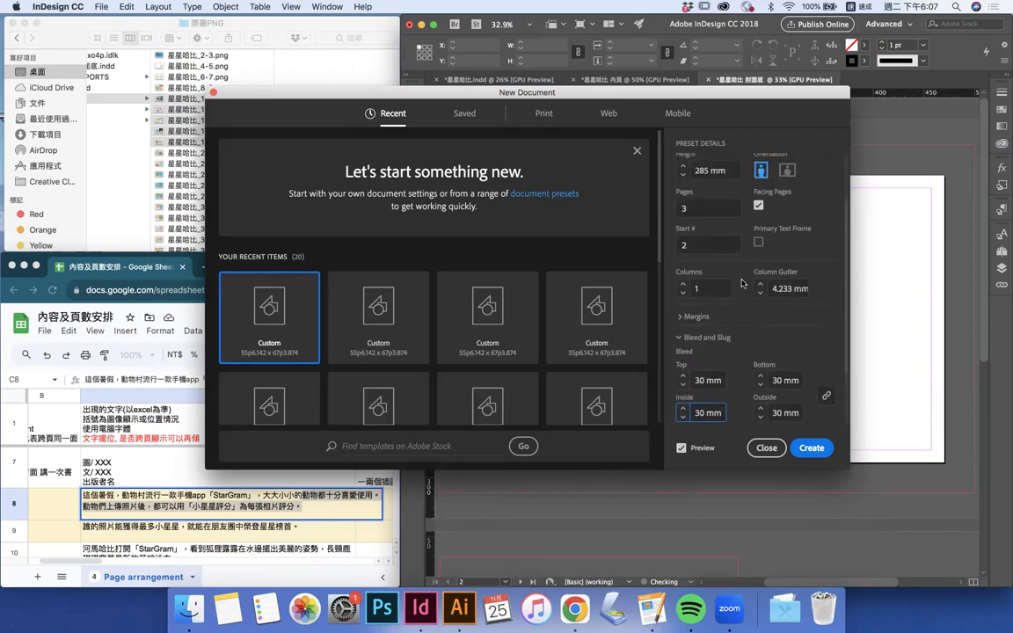
{"action": "left_click", "coordinate": [713, 246]}
{"action": "type", "text": "1"}
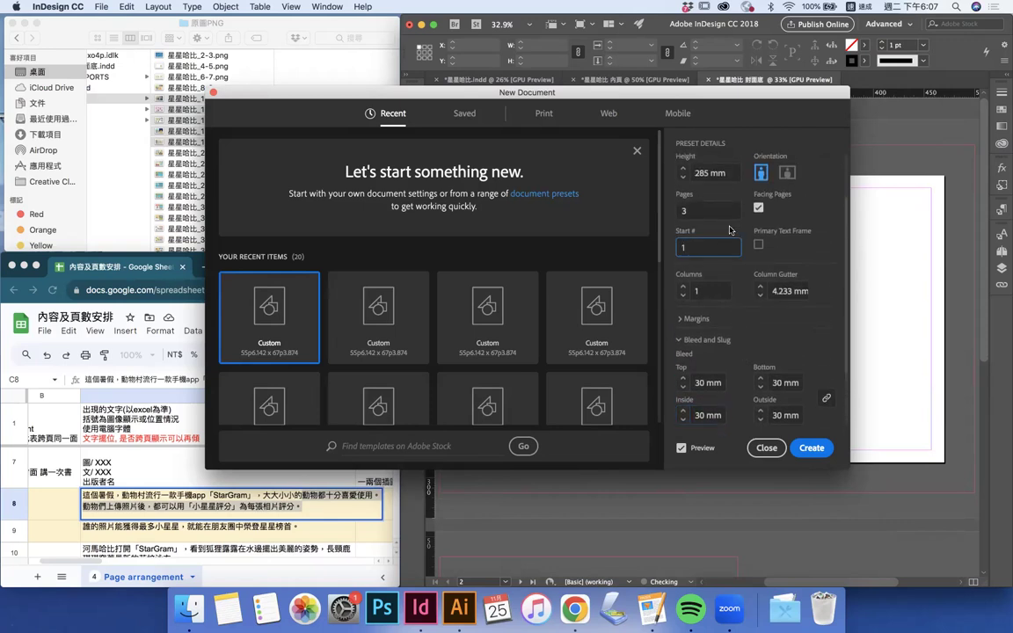
{"action": "scroll", "coordinate": [699, 264], "scroll_direction": "up", "scroll_amount": 2}
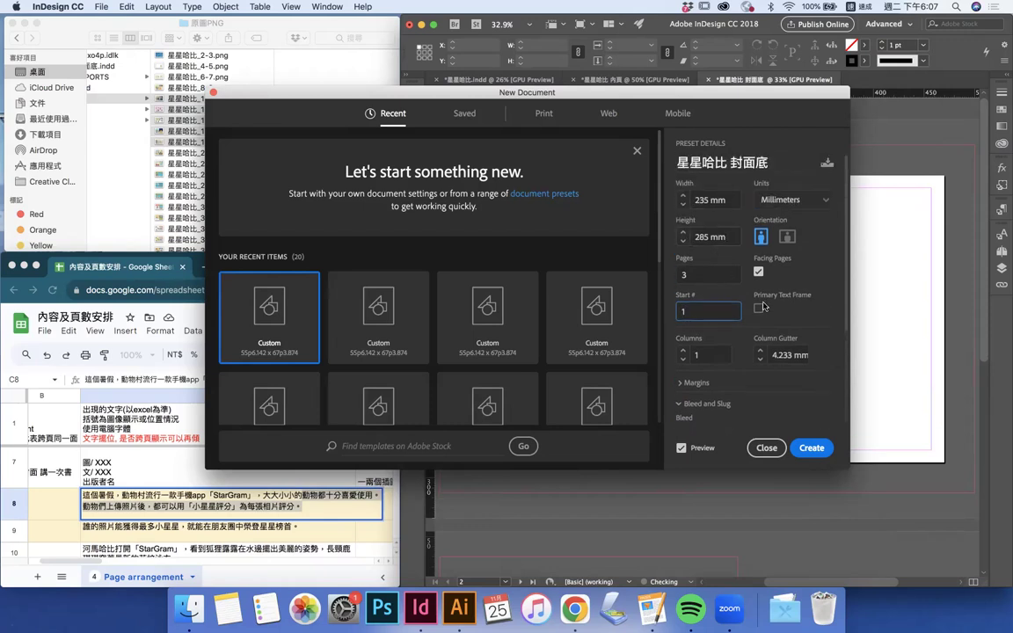
{"action": "left_click", "coordinate": [805, 449]}
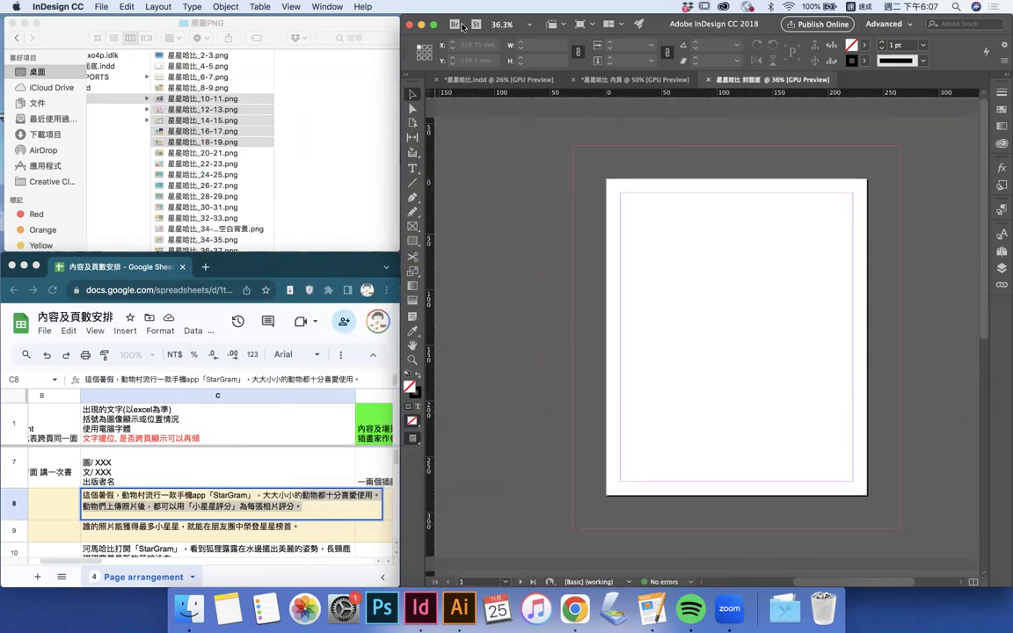
Widen the document window and select page 1 in the page overview of the new cover document
{"action": "left_click_drag", "start_coordinate": [401, 116], "coordinate": [254, 129]}
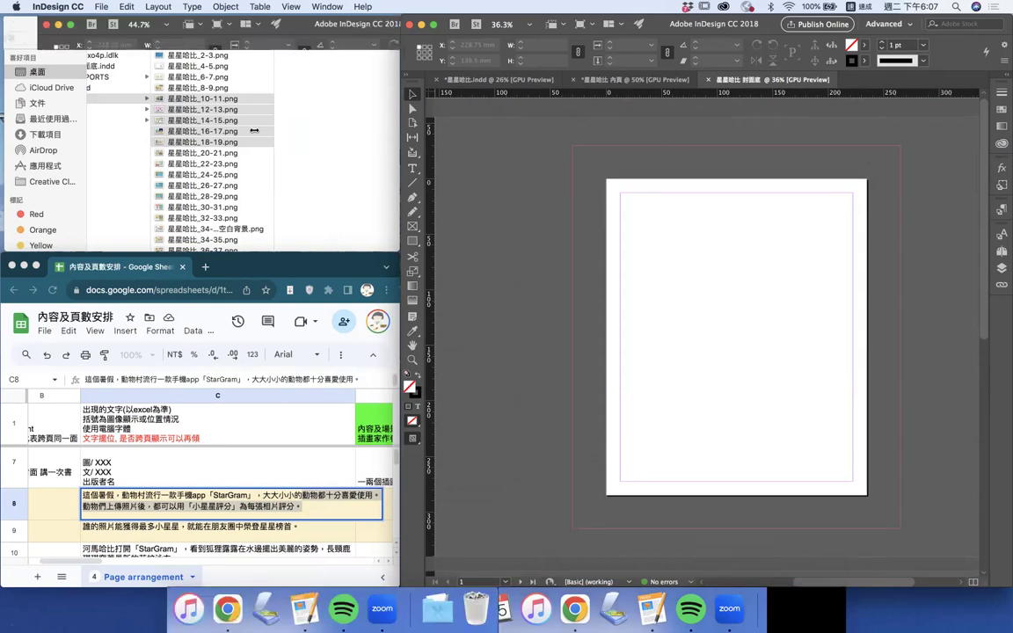
{"action": "left_click", "coordinate": [1002, 251]}
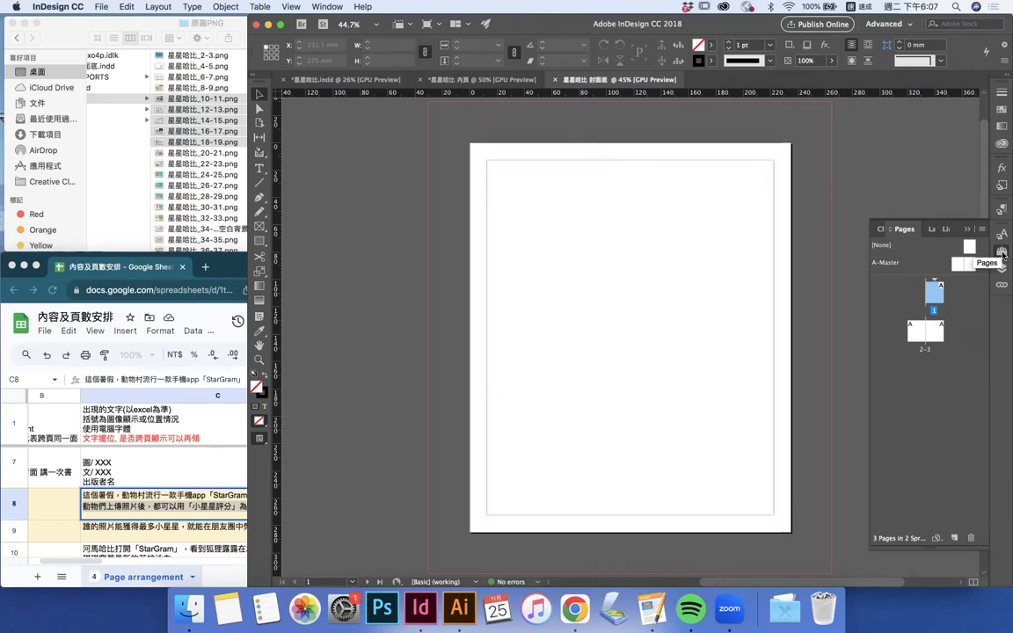
{"action": "left_click", "coordinate": [1002, 253]}
{"action": "left_click", "coordinate": [1002, 254]}
{"action": "left_click", "coordinate": [939, 334], "text": "shift"}
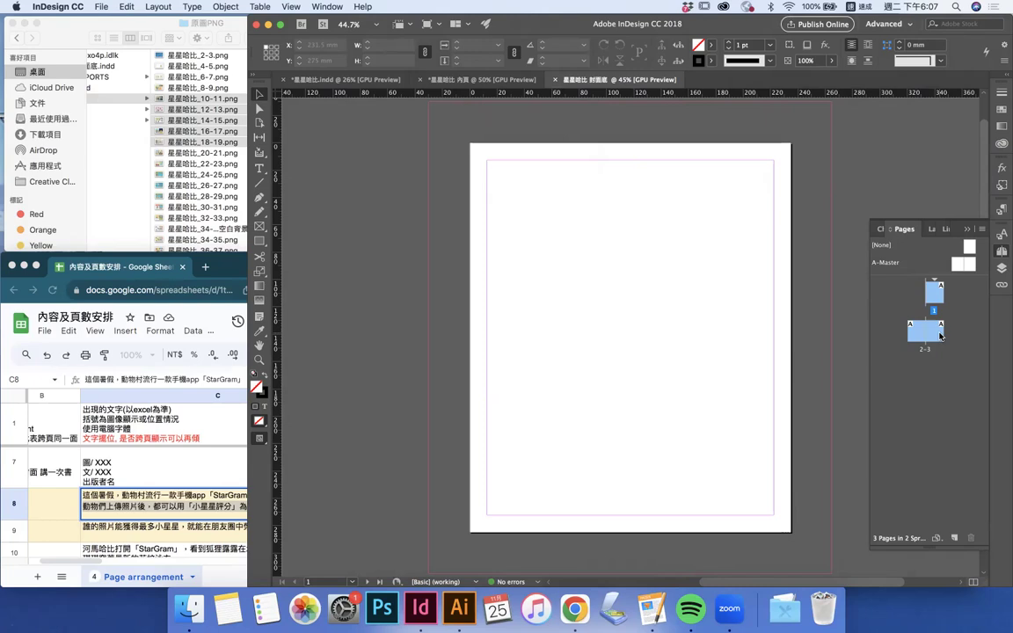
{"action": "left_click", "coordinate": [932, 290]}
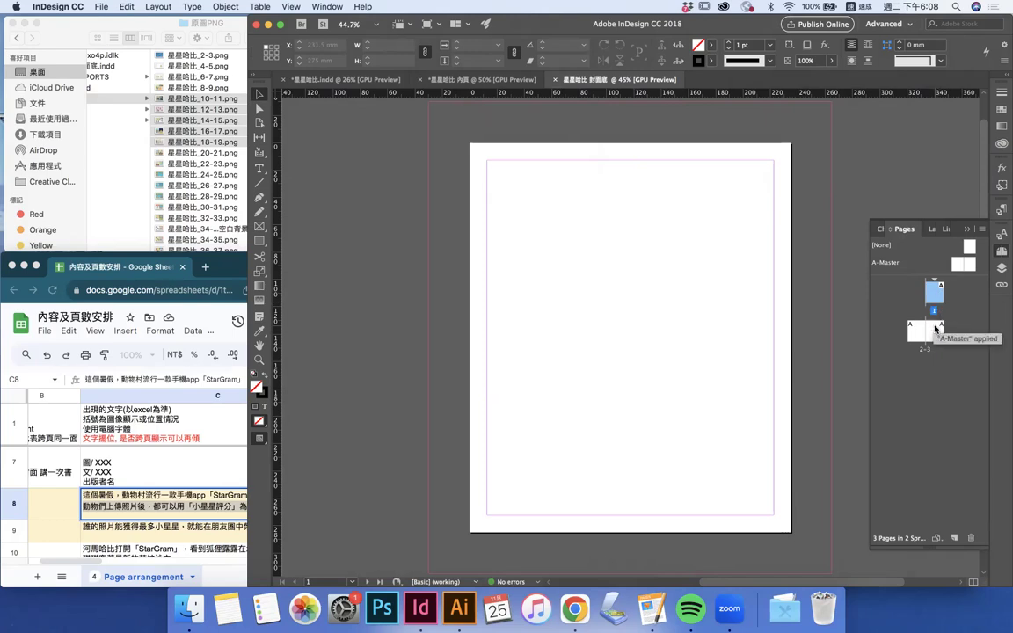
{"action": "left_click", "coordinate": [936, 328], "text": "shift"}
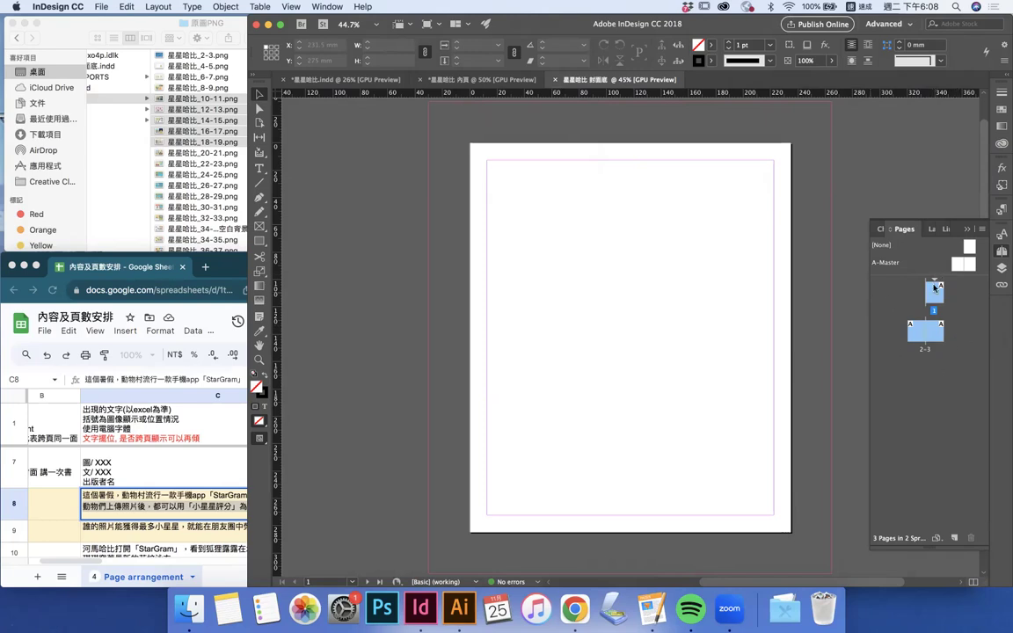
{"action": "left_click", "coordinate": [964, 339]}
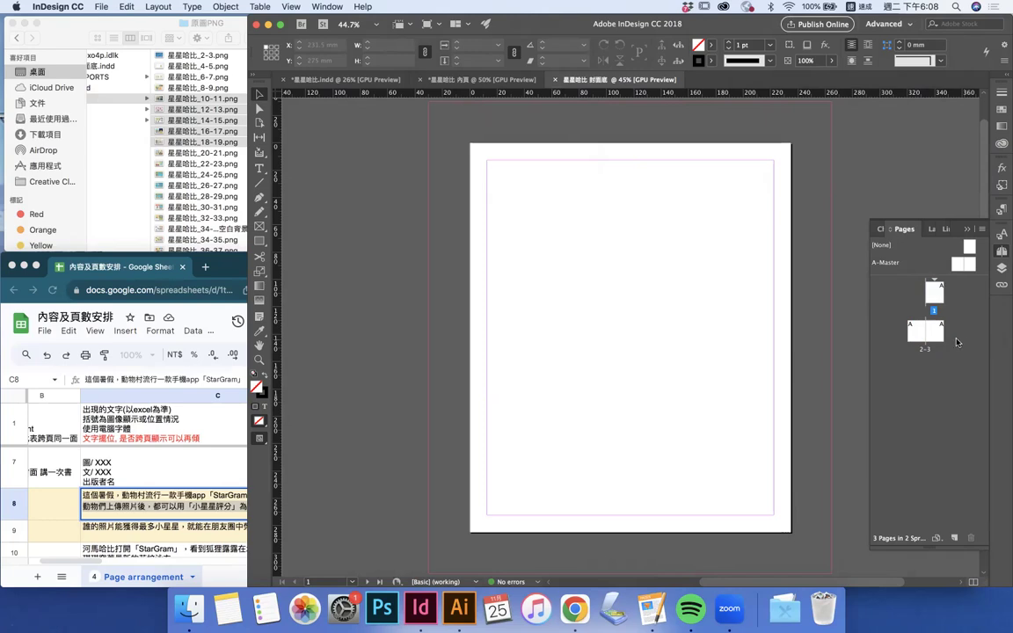
{"action": "left_click", "coordinate": [940, 339]}
{"action": "right_click", "coordinate": [940, 340]}
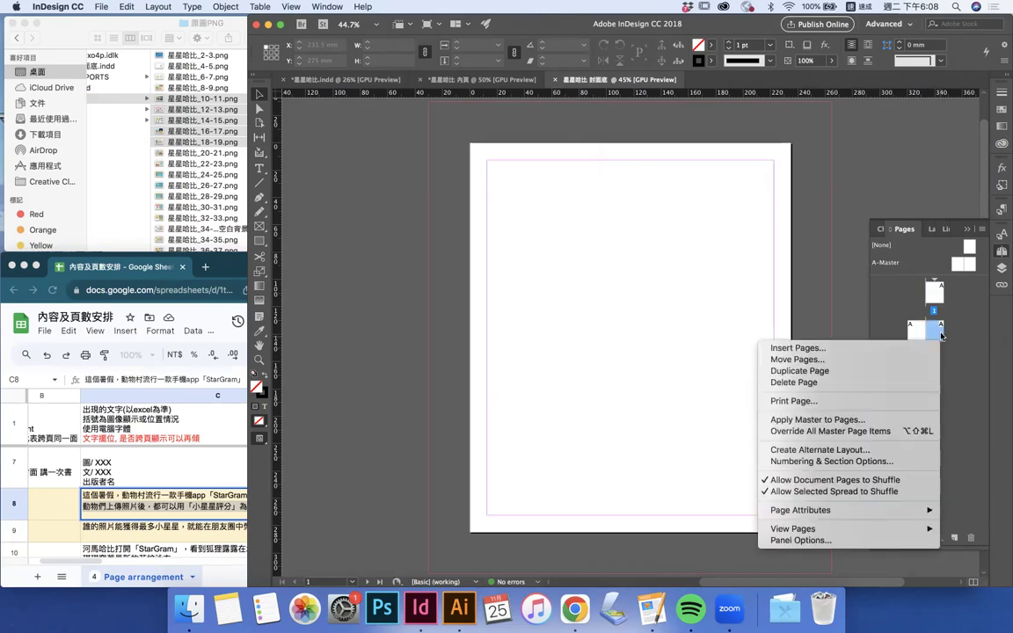
{"action": "left_click", "coordinate": [948, 336]}
Select all three cover pages and turn off shuffling for both the document pages and the selected spreads
{"action": "left_click", "coordinate": [914, 336], "text": "shift"}
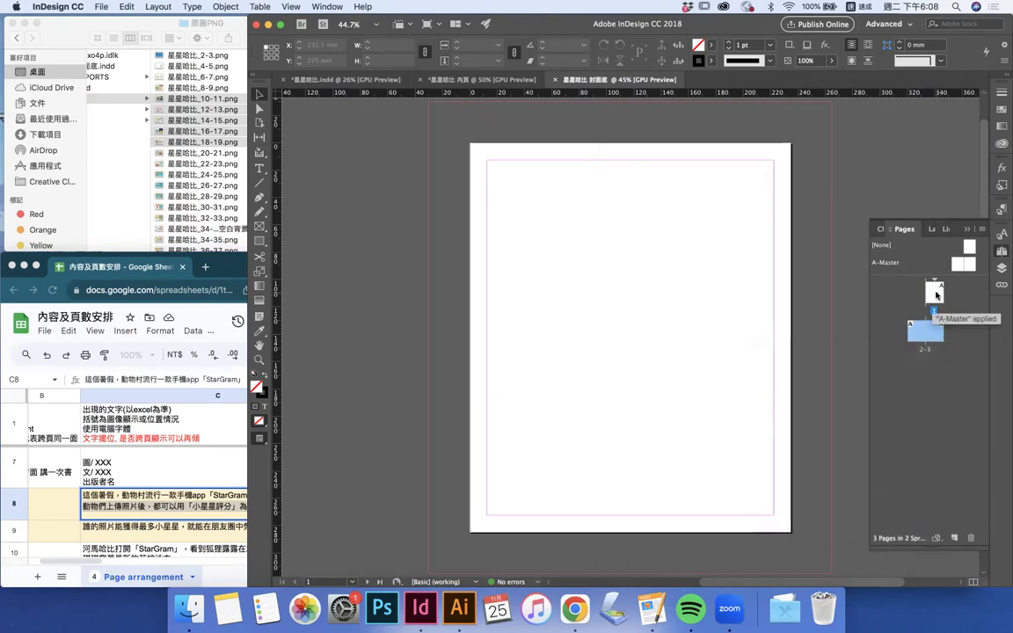
{"action": "left_click", "coordinate": [936, 295], "text": "shift"}
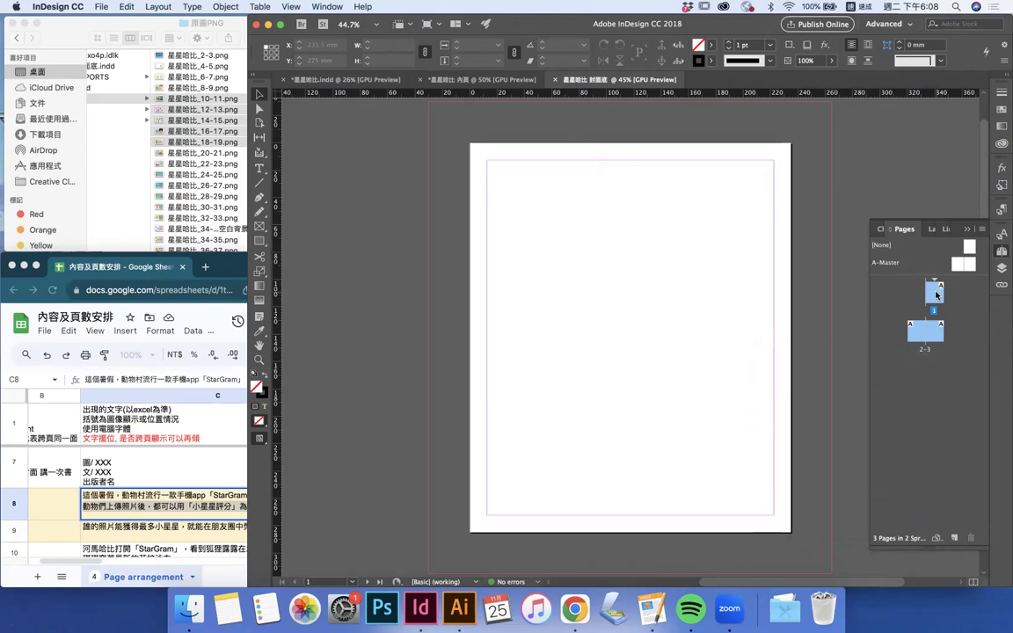
{"action": "right_click", "coordinate": [937, 296]}
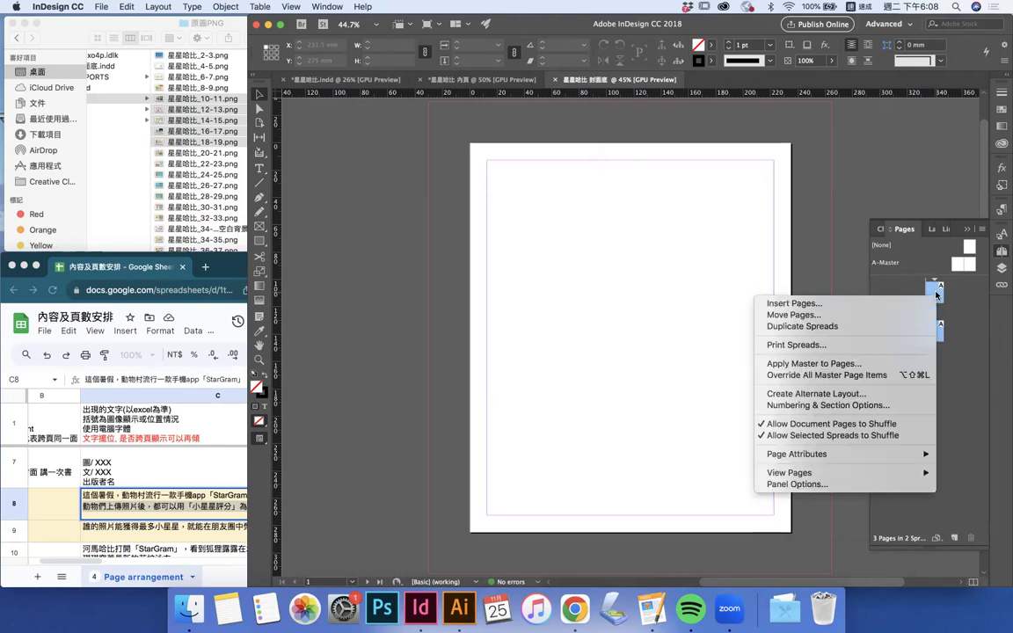
{"action": "left_click", "coordinate": [871, 425]}
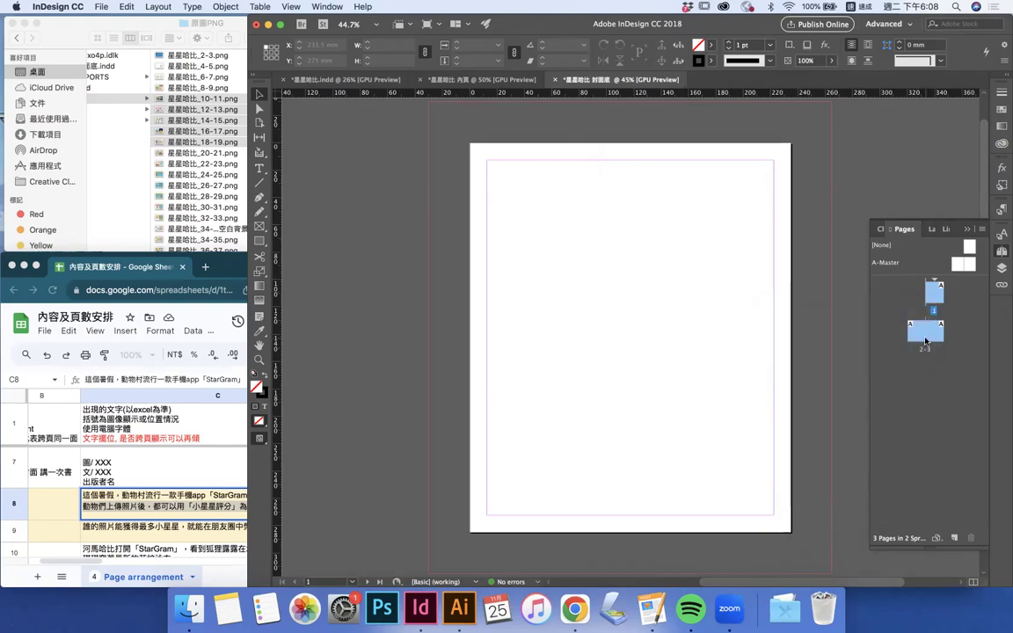
{"action": "right_click", "coordinate": [925, 341]}
{"action": "left_click", "coordinate": [826, 482]}
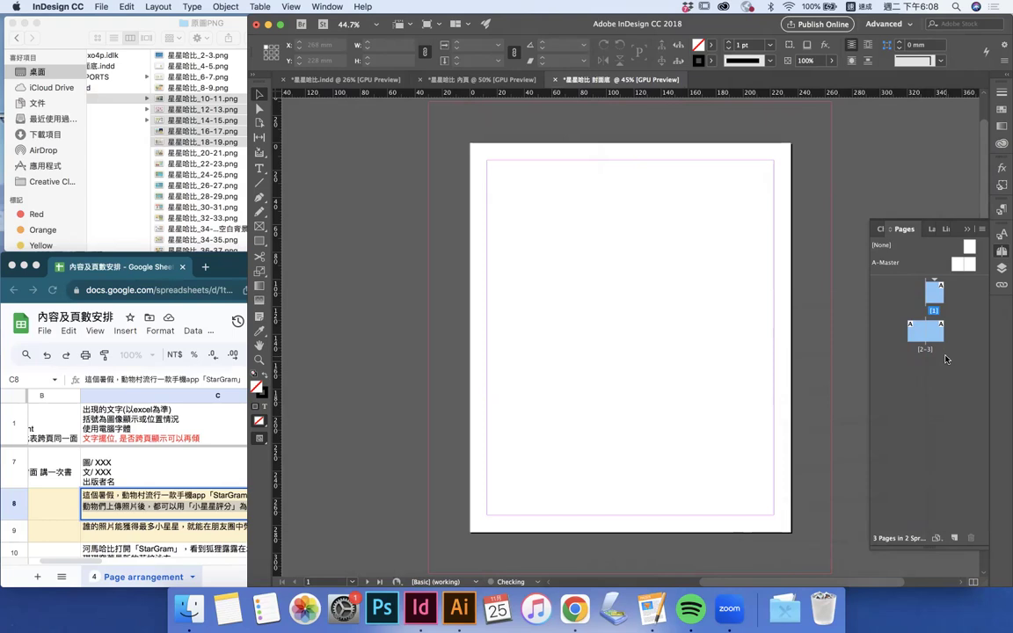
{"action": "left_click", "coordinate": [947, 359]}
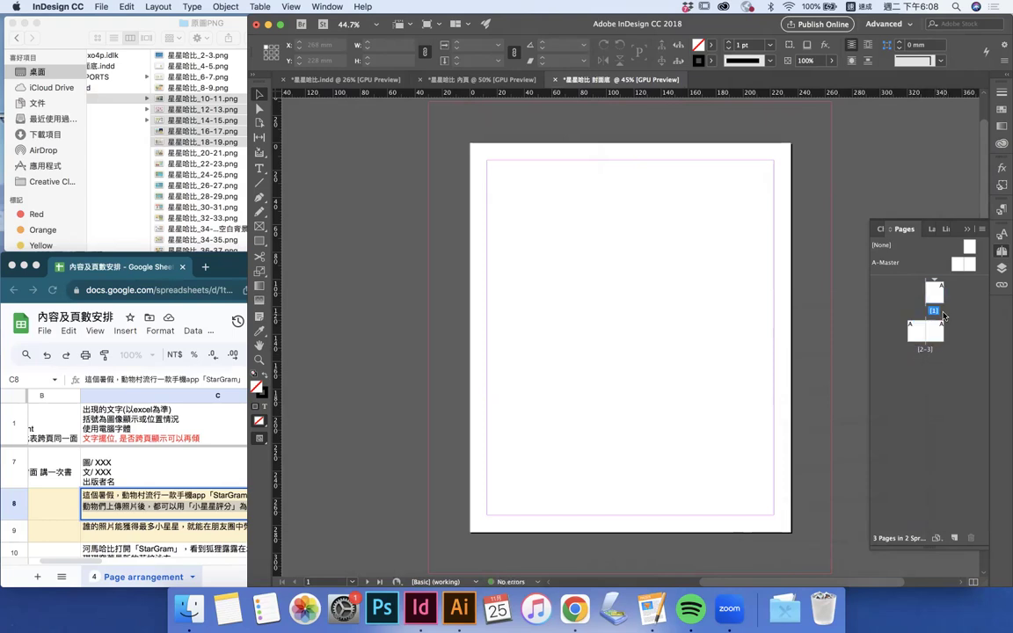
Combine page 1 with pages 2–3 so all three cover pages form a single side-by-side spread
{"action": "left_click", "coordinate": [939, 337]}
{"action": "left_click", "coordinate": [910, 334], "text": "shift"}
{"action": "mouse_move", "coordinate": [909, 334]}
{"action": "left_mouse_down"}
{"action": "mouse_move", "coordinate": [945, 297]}
{"action": "mouse_move", "coordinate": [914, 329]}
{"action": "left_mouse_up"}
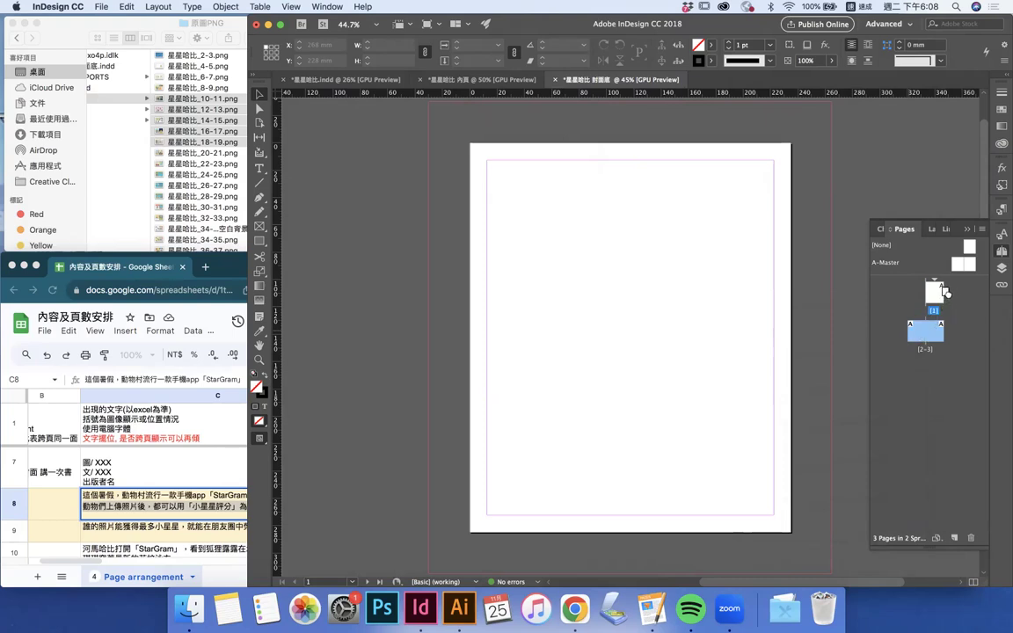
{"action": "left_click_drag", "start_coordinate": [945, 290], "coordinate": [943, 327]}
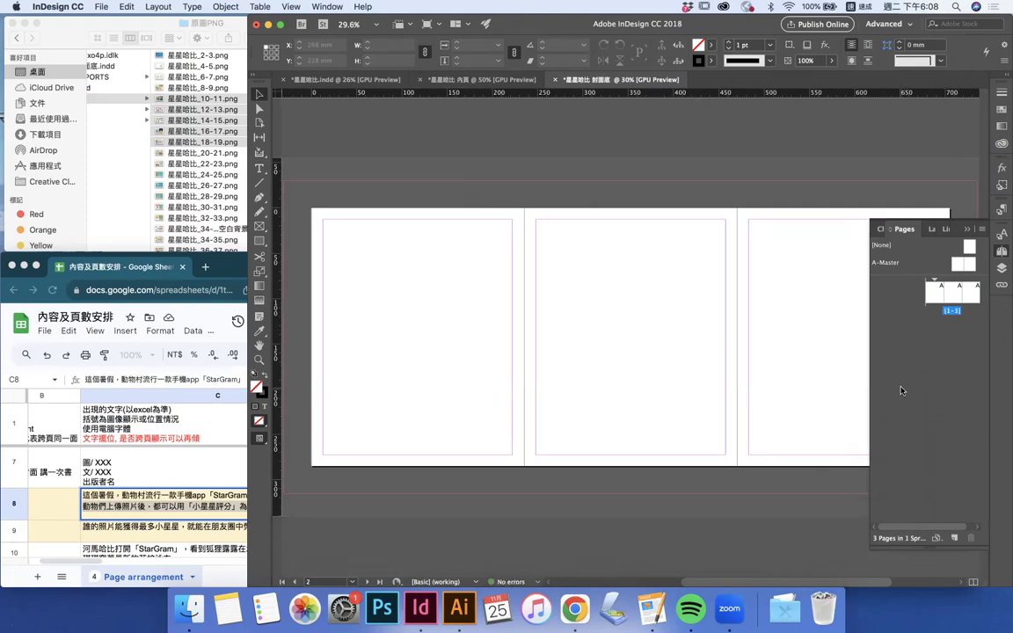
Set all four margins of the middle page in the three-page spread to 0 mm
{"action": "left_click", "coordinate": [934, 293]}
{"action": "left_click", "coordinate": [971, 291]}
{"action": "left_click", "coordinate": [959, 292]}
{"action": "scroll", "coordinate": [631, 224], "scroll_direction": "up", "scroll_amount": 3}
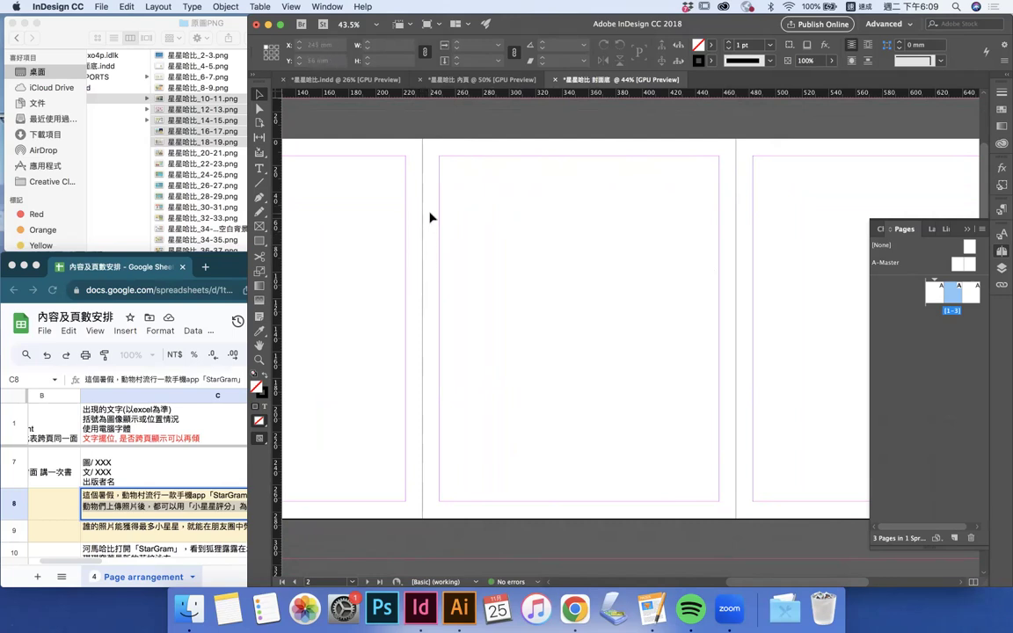
{"action": "left_click", "coordinate": [927, 374]}
{"action": "left_click", "coordinate": [948, 297]}
{"action": "left_click", "coordinate": [157, 6]}
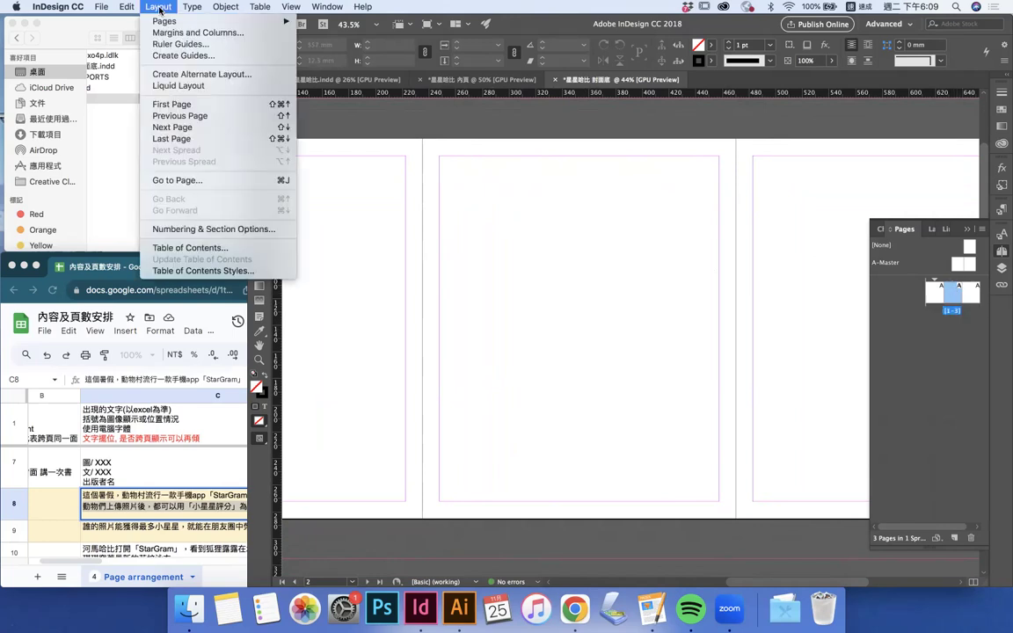
{"action": "left_click", "coordinate": [259, 36]}
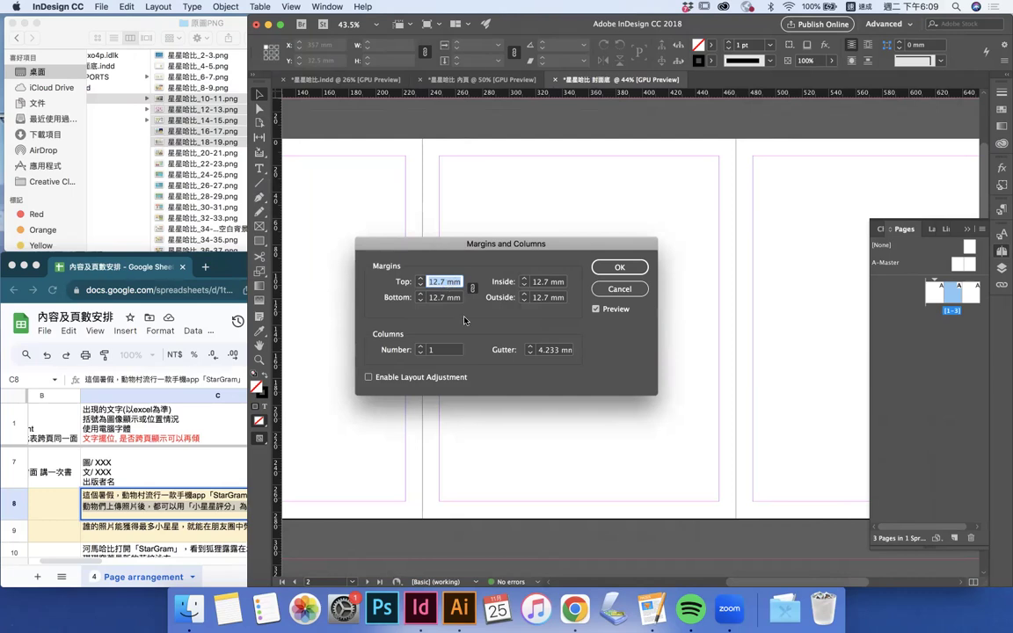
{"action": "type", "text": "0"}
{"action": "key", "text": "Tab"}
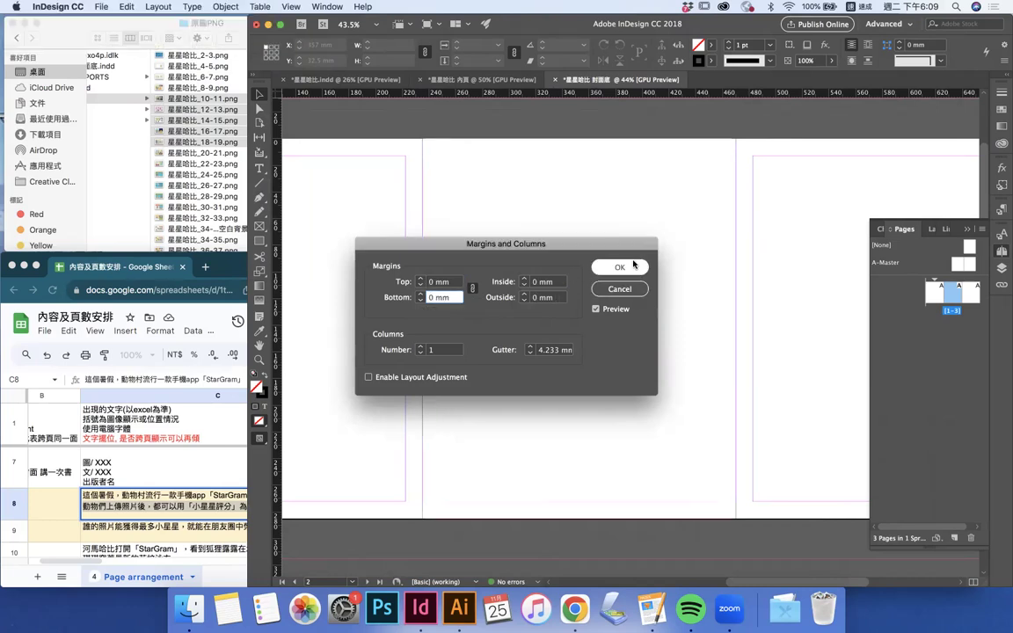
{"action": "left_click", "coordinate": [631, 265]}
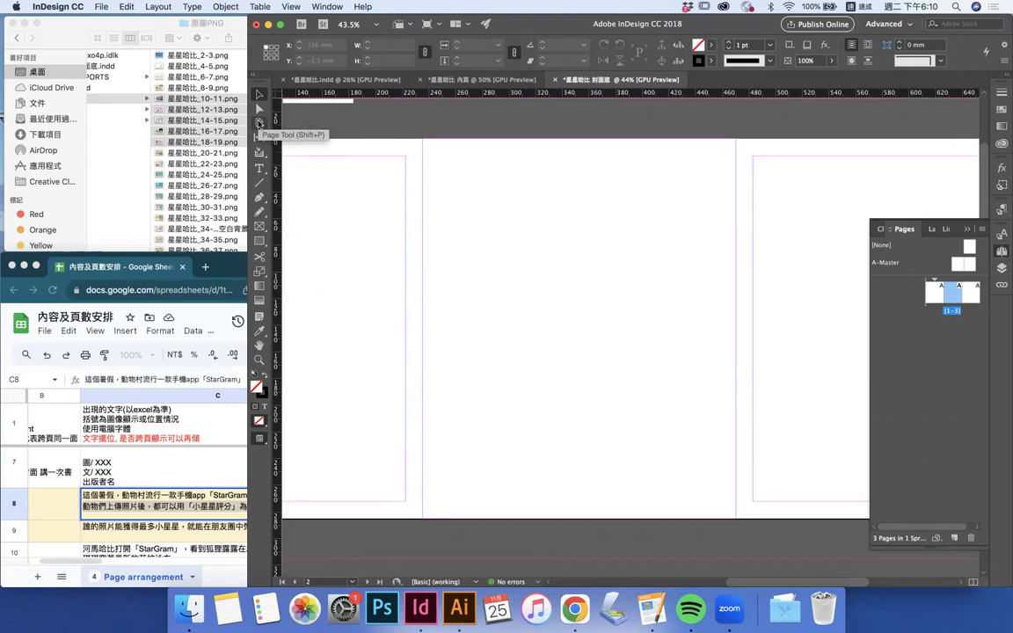
Use the Page tool to set the middle page's width to 10 mm for the book's spine
{"action": "left_click", "coordinate": [260, 123]}
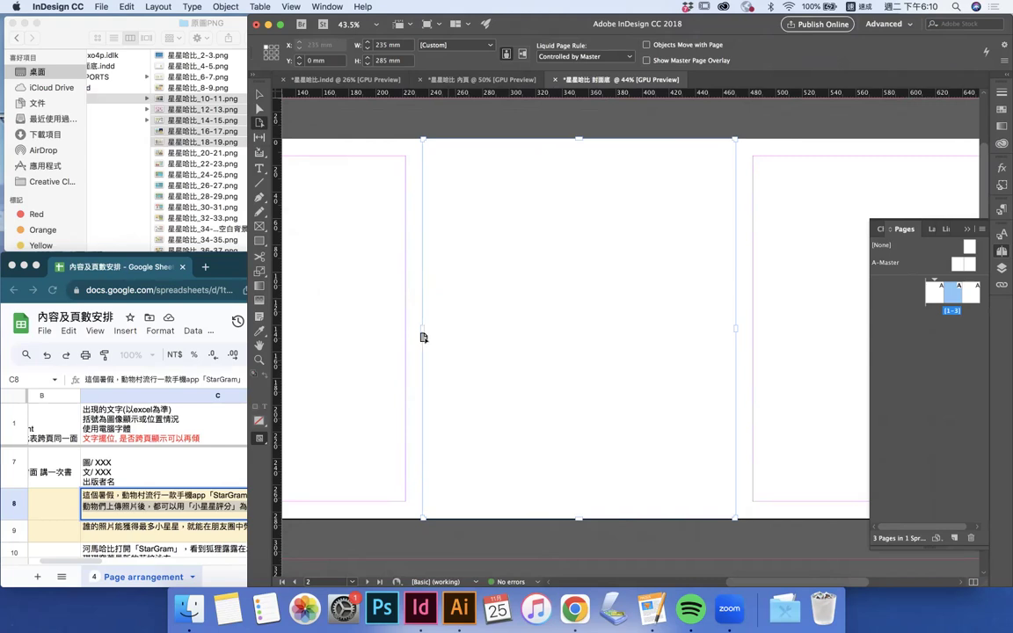
{"action": "left_click_drag", "start_coordinate": [423, 331], "coordinate": [530, 403]}
{"action": "left_click", "coordinate": [395, 44]}
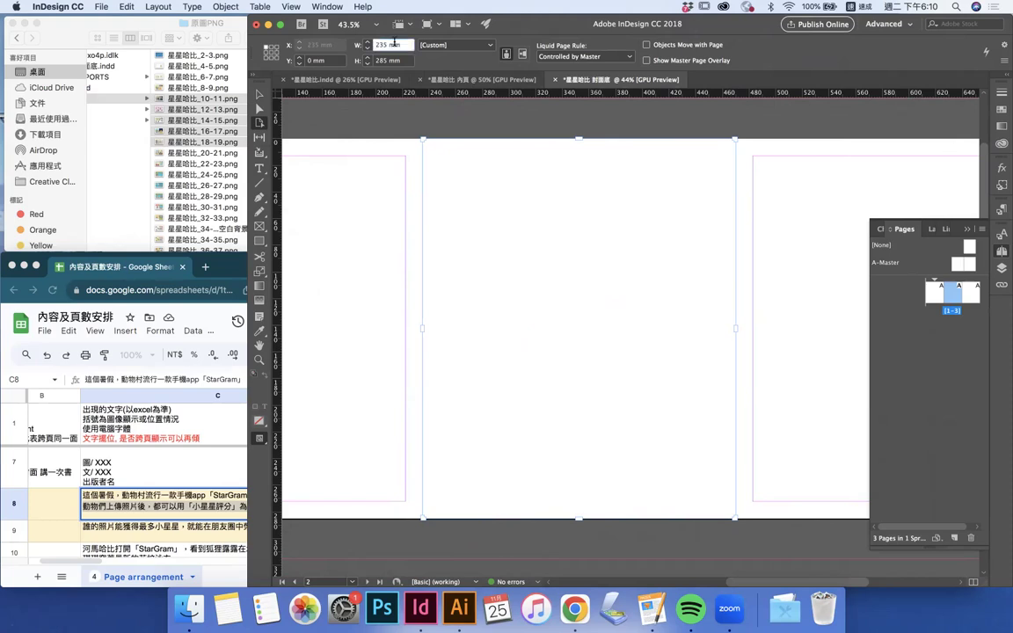
{"action": "left_click_drag", "start_coordinate": [403, 44], "coordinate": [383, 44]}
{"action": "type", "text": "10"}
{"action": "key", "text": "Return"}
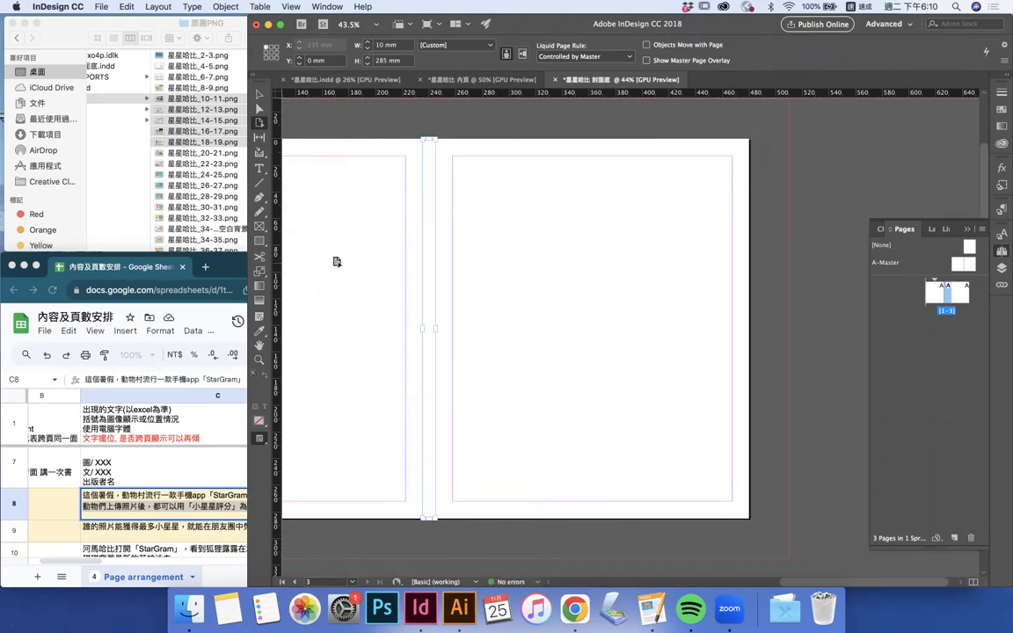
{"action": "scroll", "coordinate": [423, 293], "scroll_direction": "left", "scroll_amount": 5}
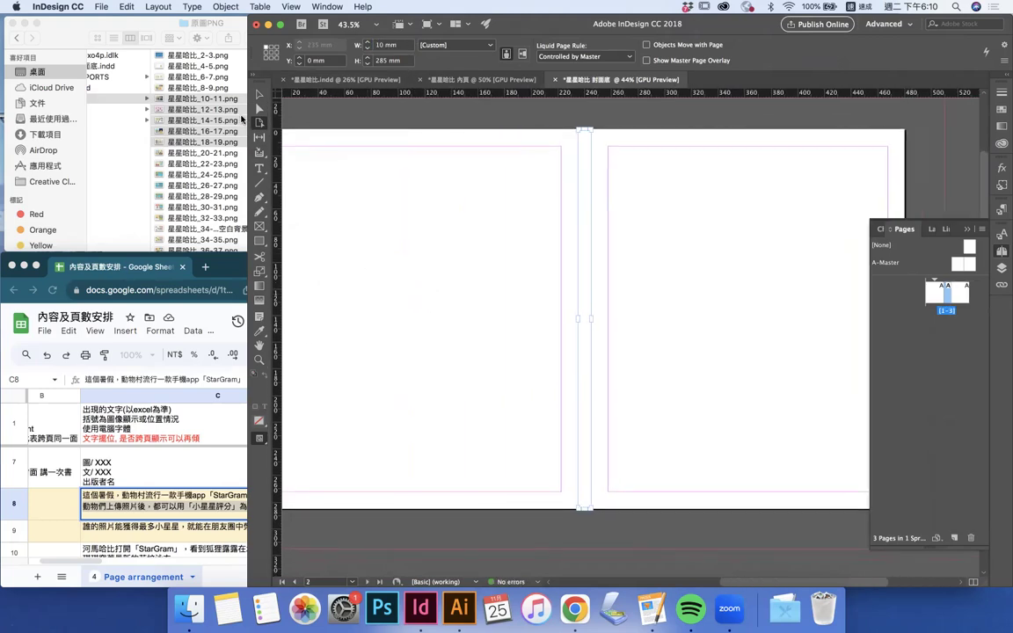
{"action": "left_click", "coordinate": [259, 95]}
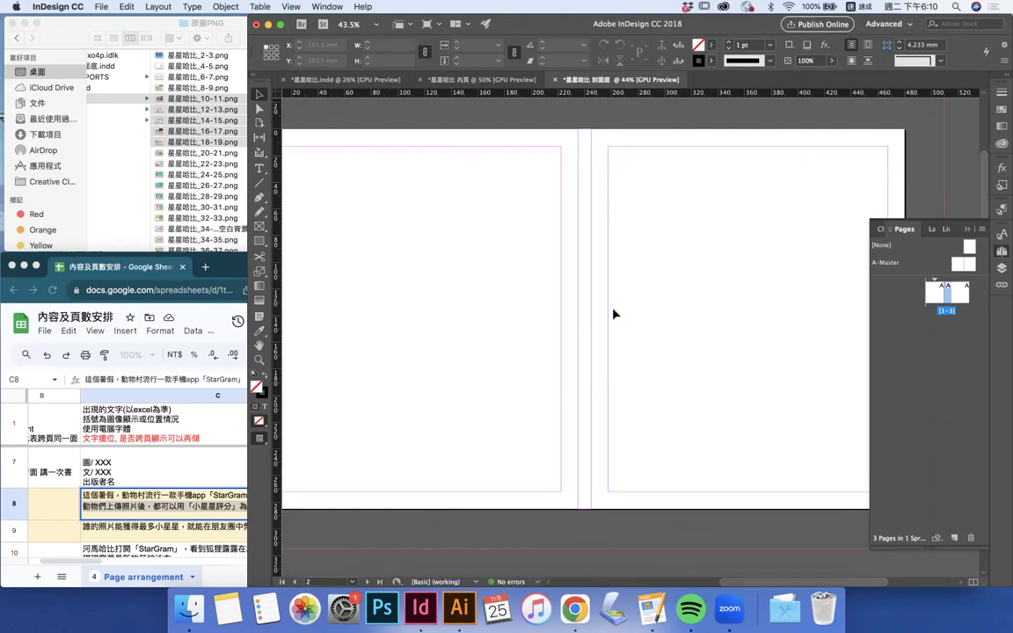
{"action": "key", "text": "super+minus"}
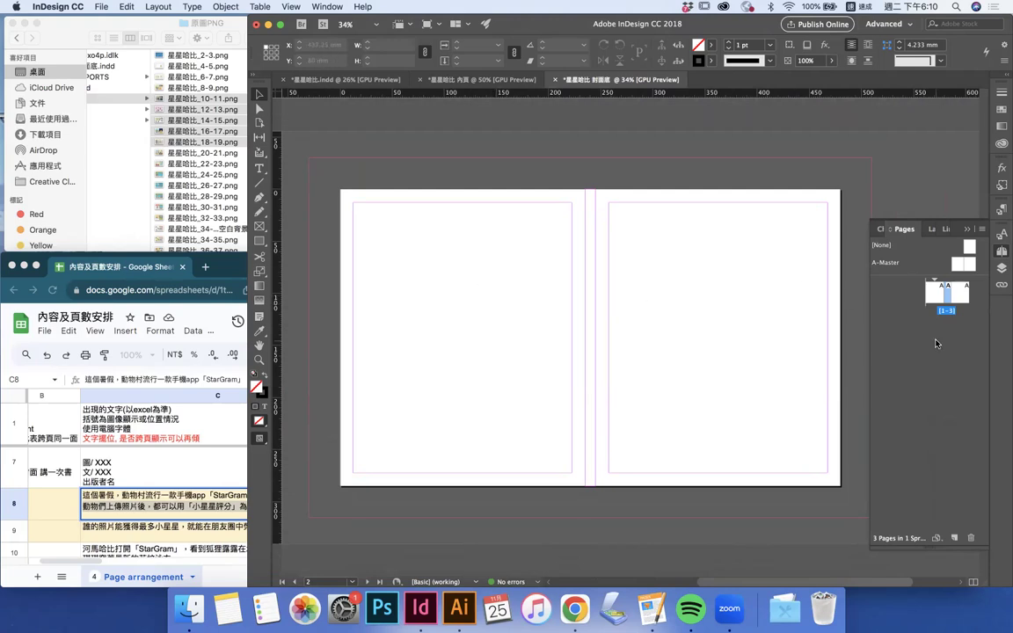
Place 星星哈比_封面底.png from the 原圖PNG folder at the spread's upper-left bleed corner, at X -30 mm, Y -30 mm
{"action": "left_click", "coordinate": [227, 191]}
{"action": "scroll", "coordinate": [227, 191], "scroll_direction": "down", "scroll_amount": 4}
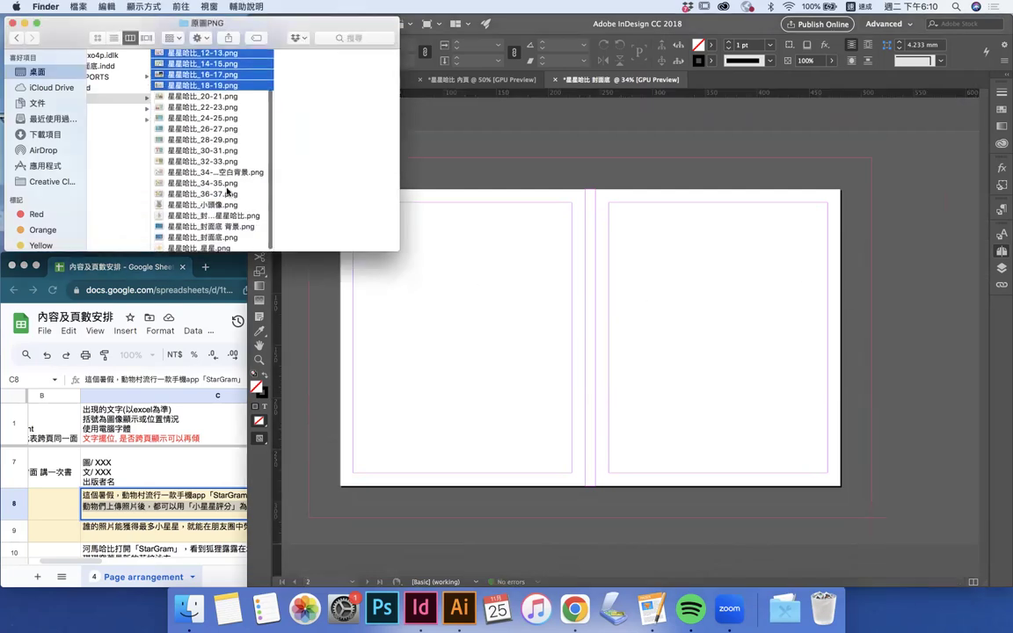
{"action": "left_click", "coordinate": [190, 235]}
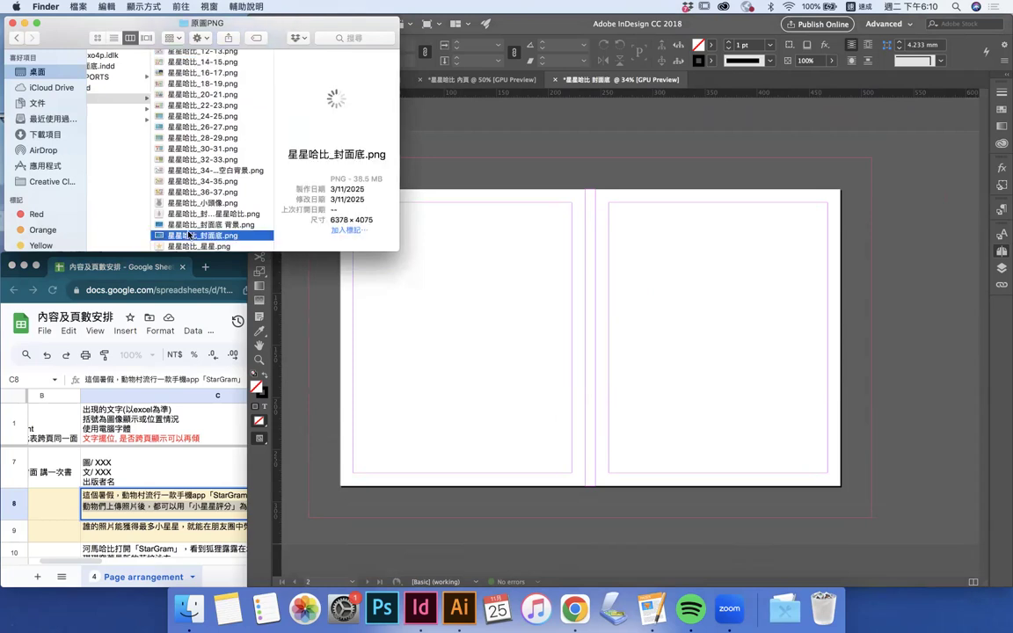
{"action": "left_click_drag", "start_coordinate": [183, 240], "coordinate": [520, 277]}
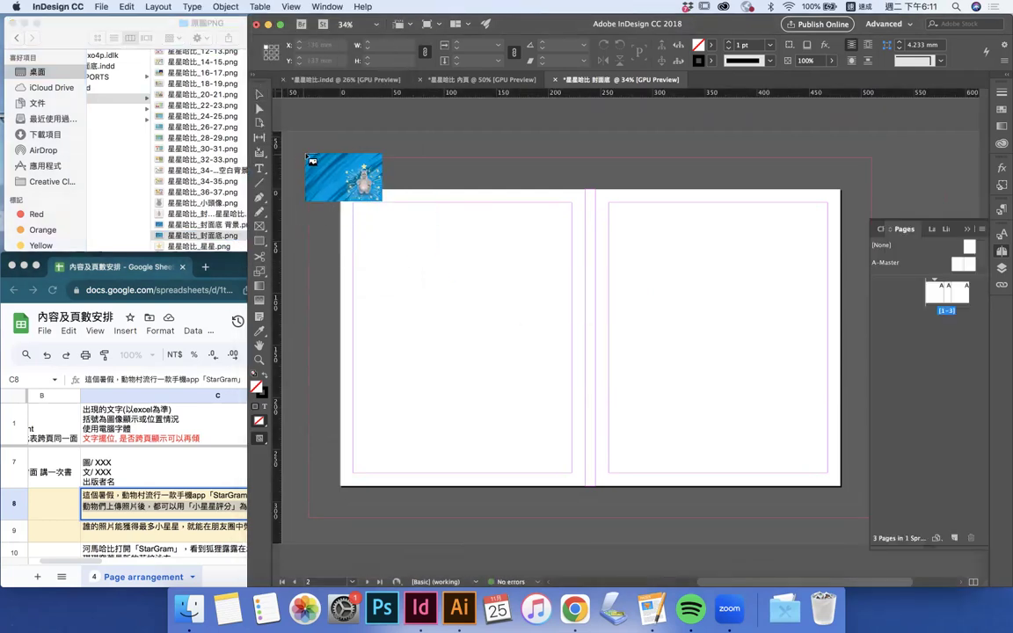
{"action": "left_click", "coordinate": [308, 158]}
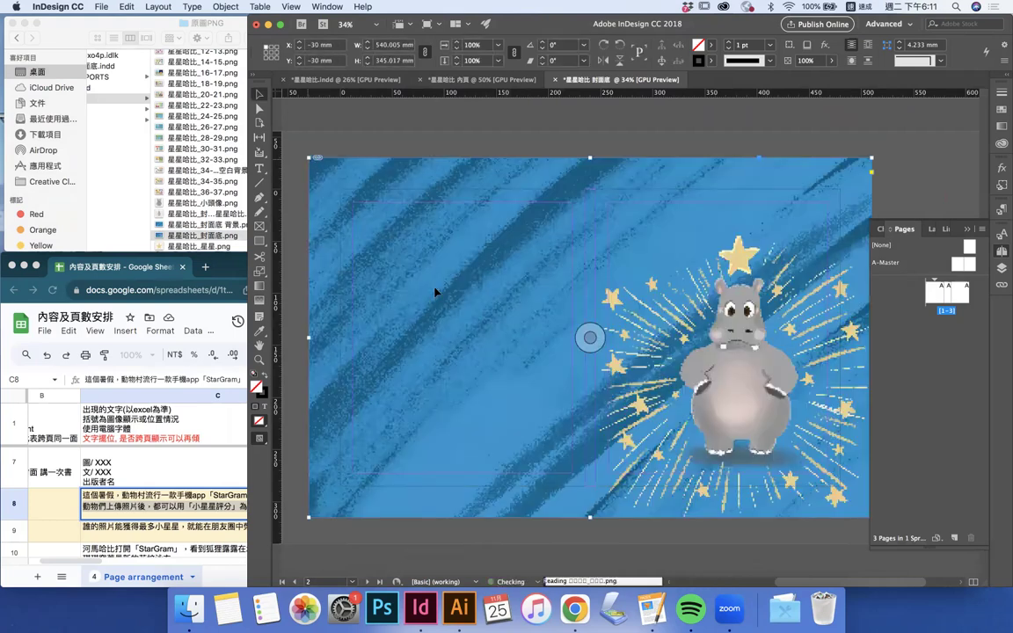
{"action": "left_click", "coordinate": [620, 143]}
{"action": "scroll", "coordinate": [728, 190], "scroll_direction": "up", "scroll_amount": 2}
{"action": "scroll", "coordinate": [728, 190], "scroll_direction": "down", "scroll_amount": 3}
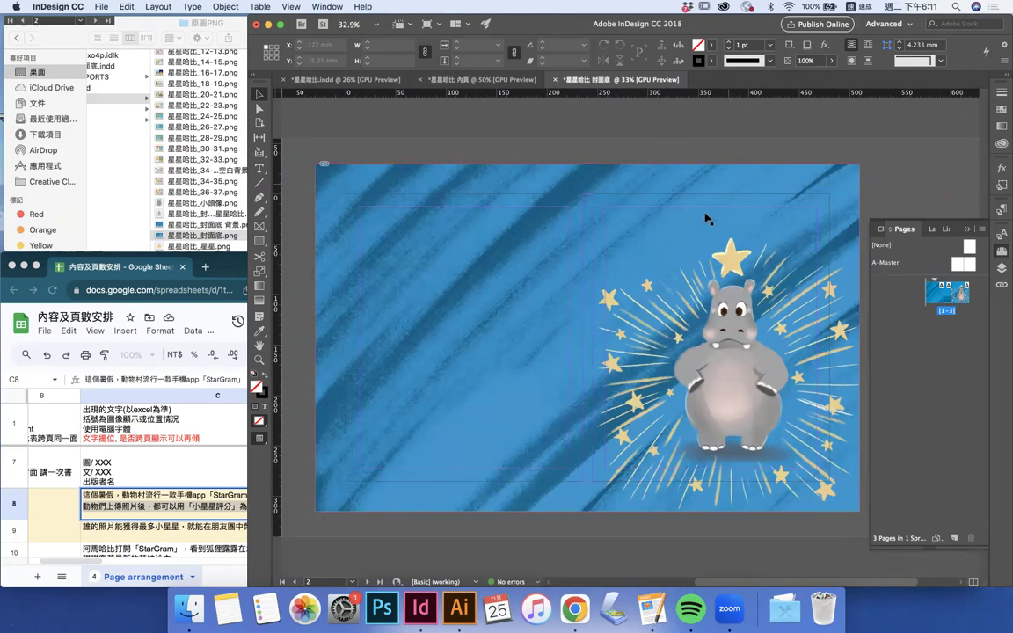
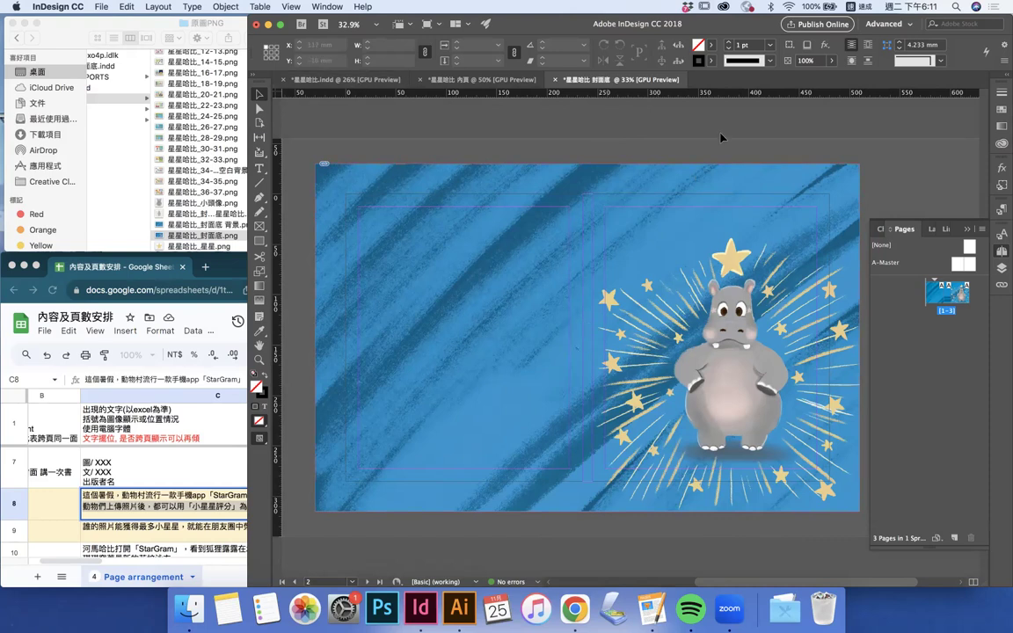
Switch to the 星星哈比.indd document, examine its finished cover spread, and select the vertical text frame on the spine
{"action": "left_click", "coordinate": [365, 83]}
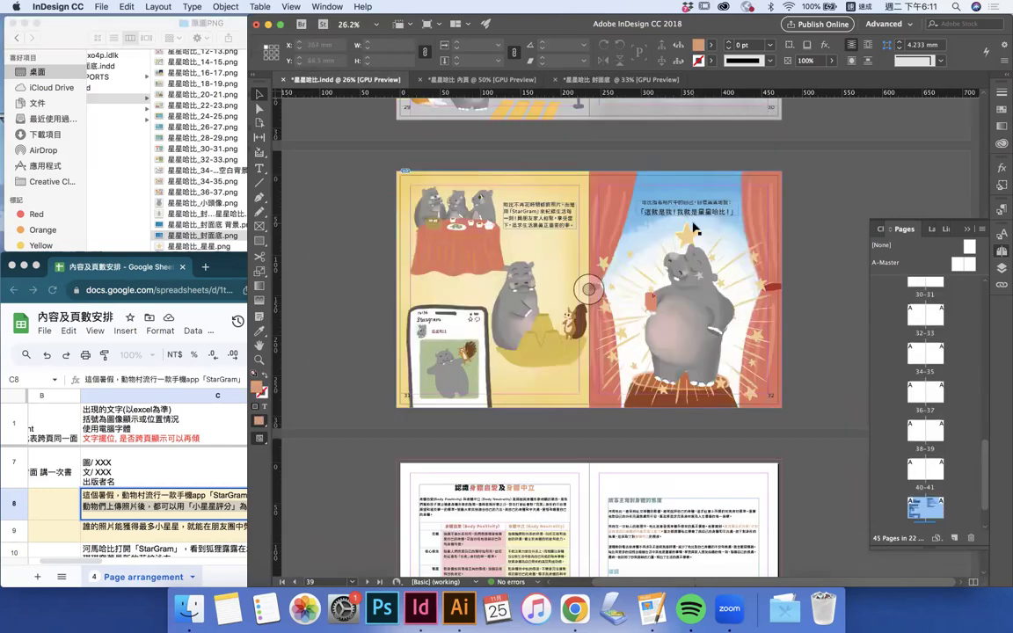
{"action": "scroll", "coordinate": [695, 227], "scroll_direction": "up", "scroll_amount": 5}
{"action": "scroll", "coordinate": [695, 227], "scroll_direction": "up", "scroll_amount": 10}
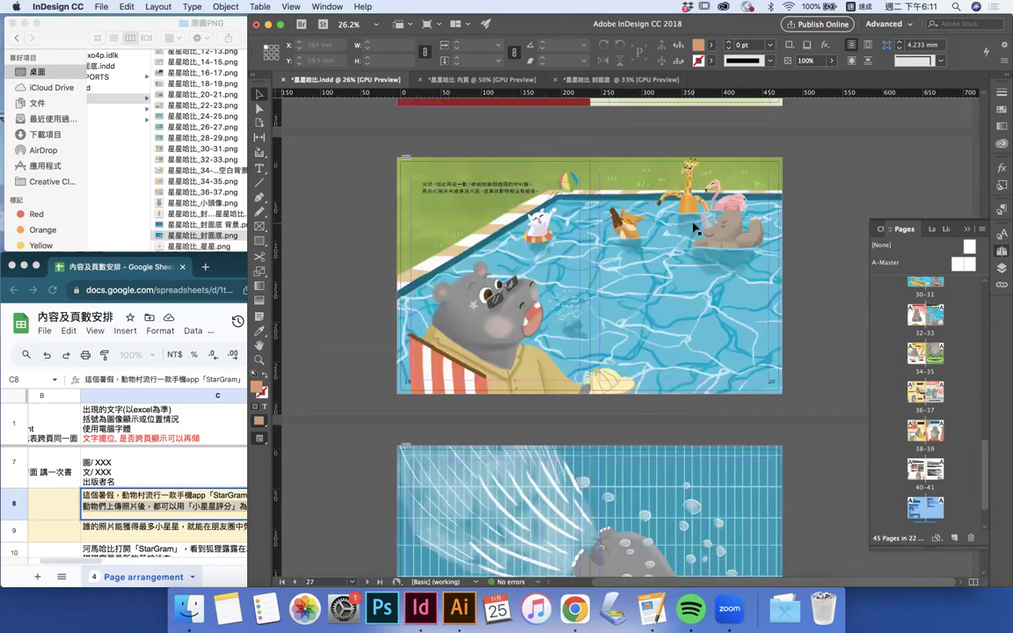
{"action": "scroll", "coordinate": [694, 227], "scroll_direction": "up", "scroll_amount": 15}
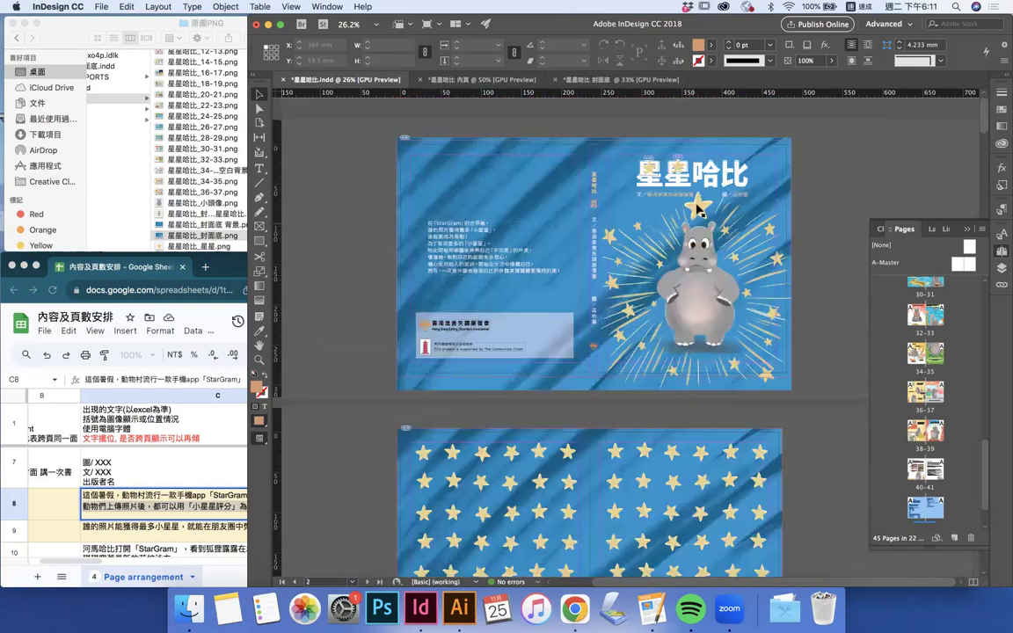
{"action": "scroll", "coordinate": [723, 173], "scroll_direction": "up", "scroll_amount": 3}
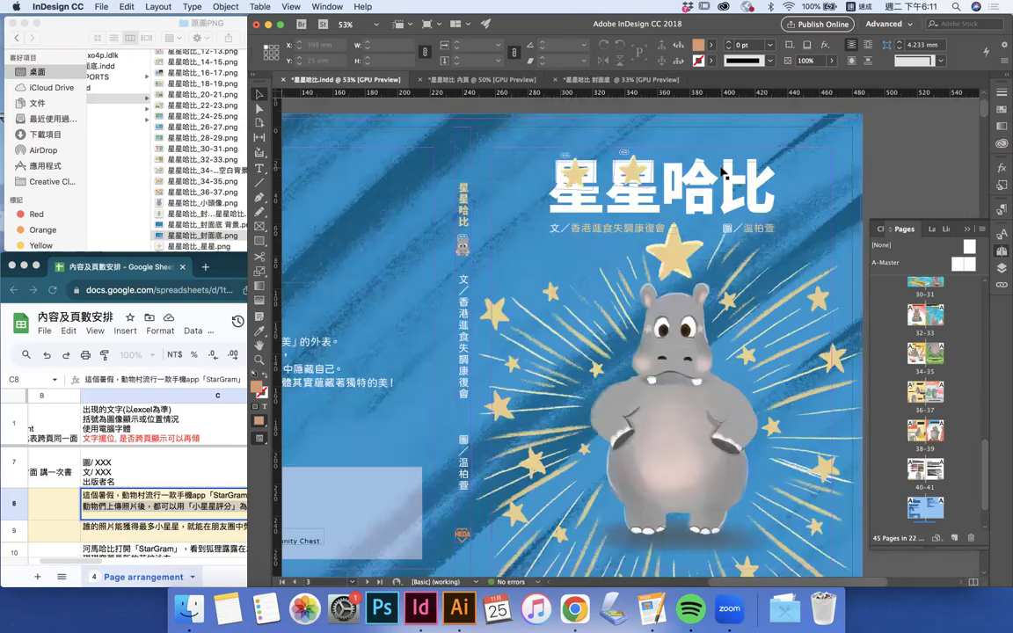
{"action": "left_click", "coordinate": [463, 204]}
{"action": "key", "text": "shift+super+a"}
{"action": "left_click", "coordinate": [463, 192]}
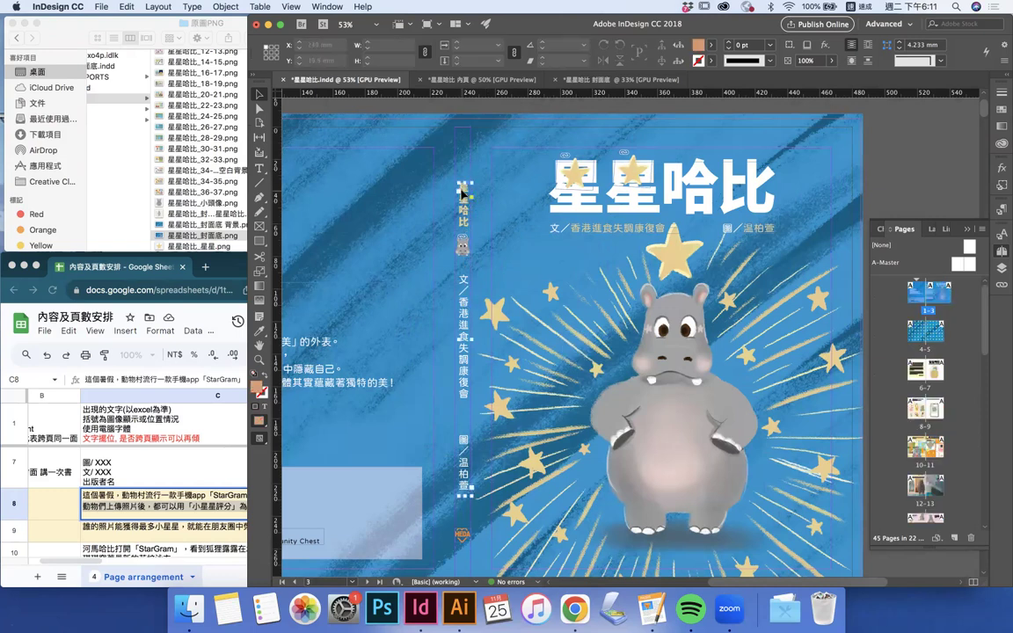
Paste the vertical spine text frame into the 星星哈比 封面底 document and position it on the spine at X 235 mm, Y 25 mm
{"action": "left_click", "coordinate": [604, 80]}
{"action": "scroll", "coordinate": [567, 275], "scroll_direction": "up", "scroll_amount": 5}
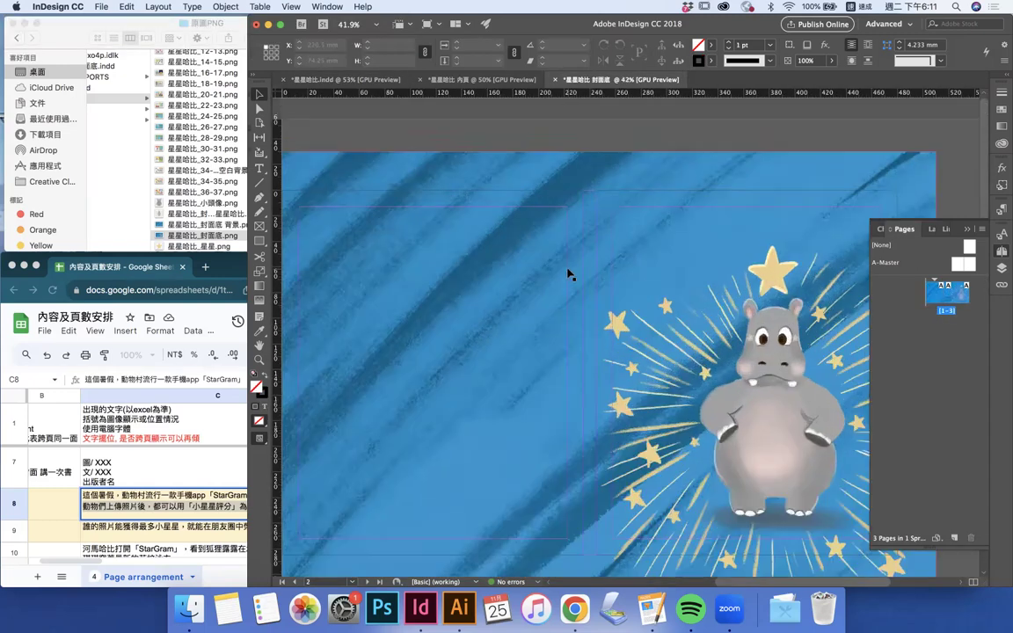
{"action": "scroll", "coordinate": [567, 274], "scroll_direction": "down", "scroll_amount": 2}
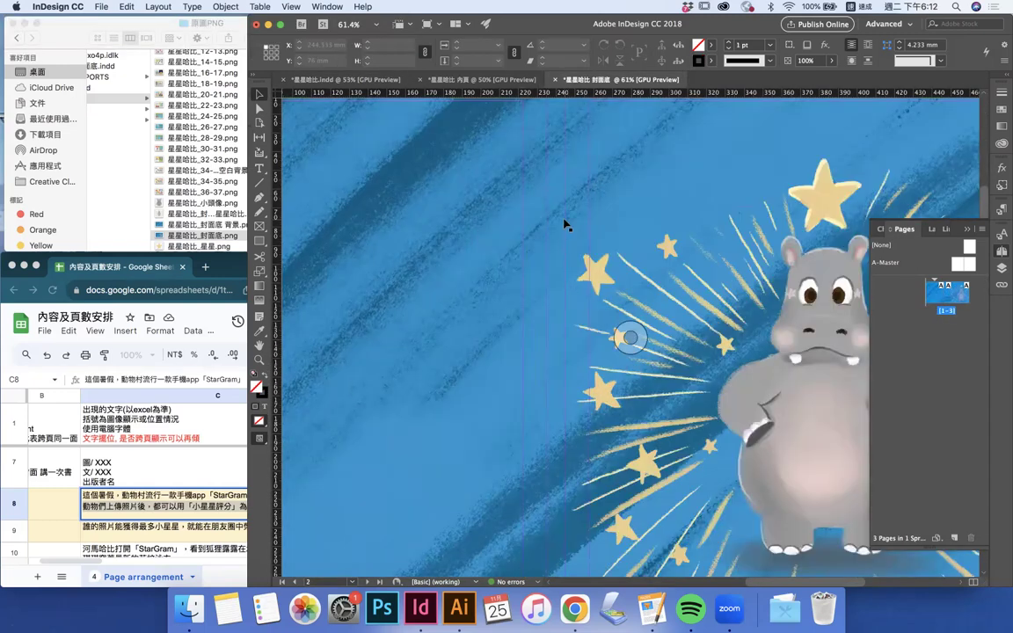
{"action": "left_click", "coordinate": [631, 209]}
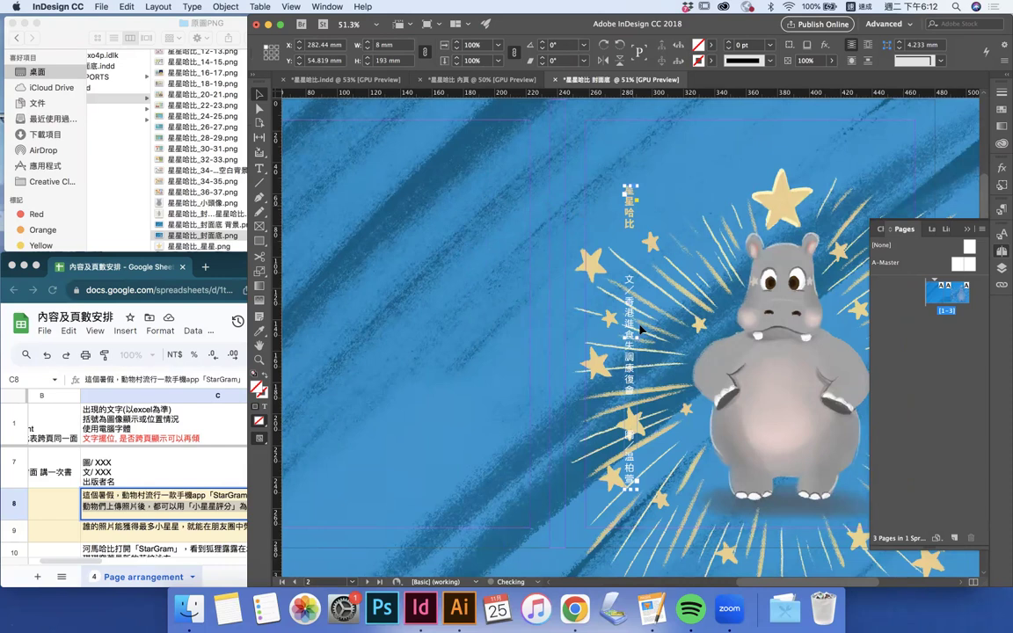
{"action": "left_click_drag", "start_coordinate": [630, 314], "coordinate": [558, 270]}
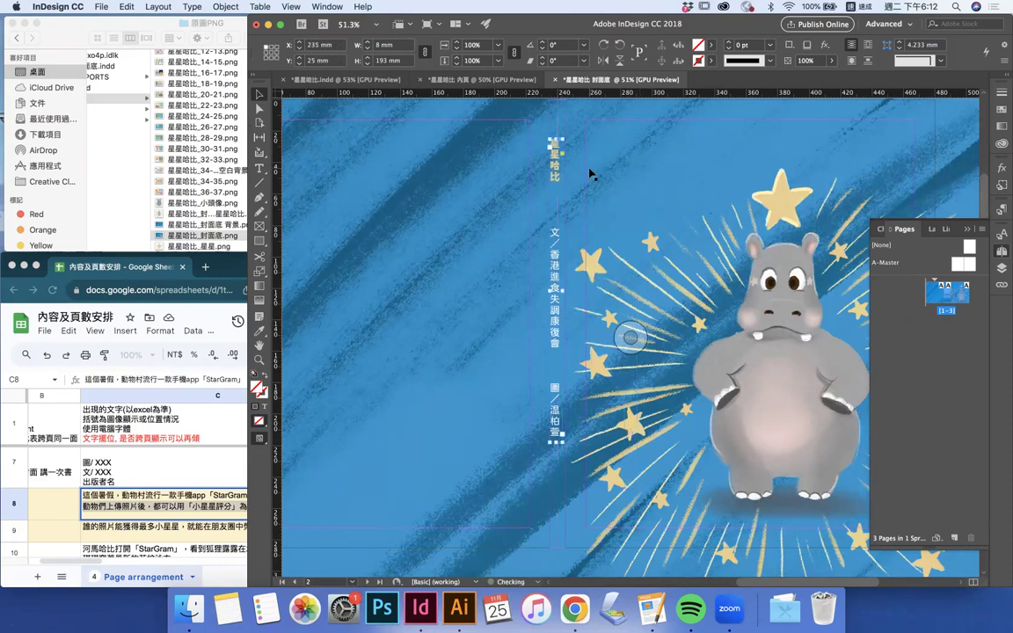
Resize the spine text frame to a width of 10 mm so that the text runs in a single vertical column
{"action": "scroll", "coordinate": [556, 231], "scroll_direction": "up", "scroll_amount": 3}
{"action": "left_click_drag", "start_coordinate": [550, 348], "coordinate": [607, 346]}
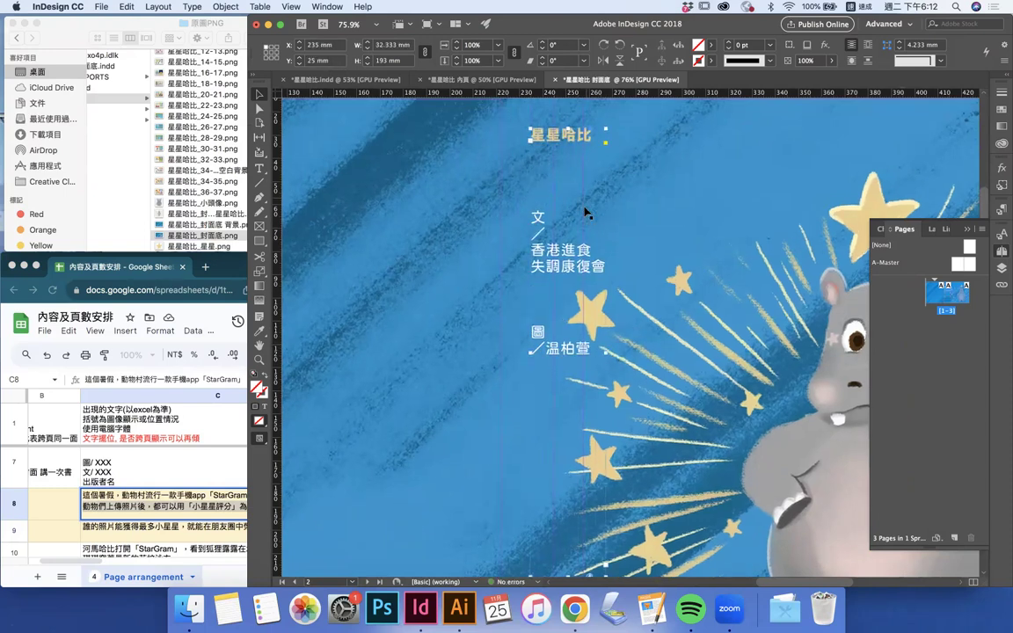
{"action": "scroll", "coordinate": [586, 212], "scroll_direction": "up", "scroll_amount": 3}
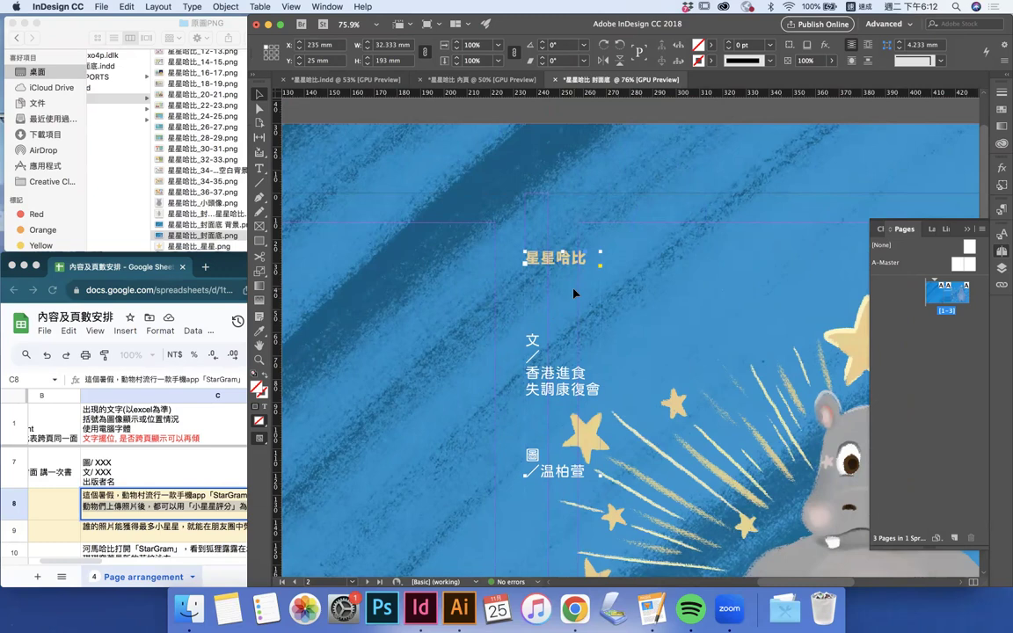
{"action": "scroll", "coordinate": [573, 293], "scroll_direction": "down", "scroll_amount": 5}
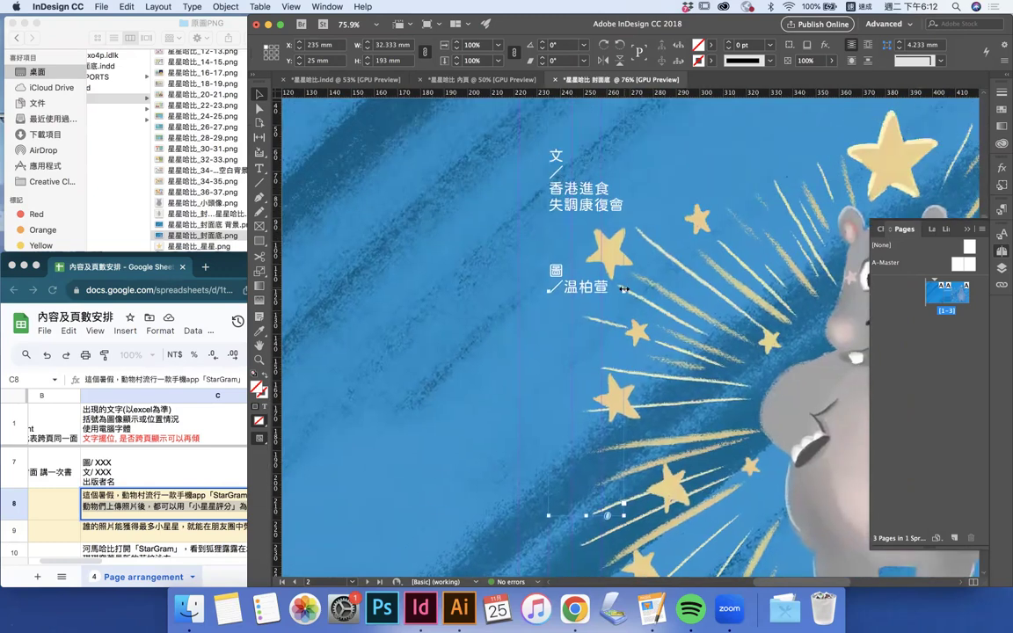
{"action": "left_click_drag", "start_coordinate": [623, 288], "coordinate": [568, 290]}
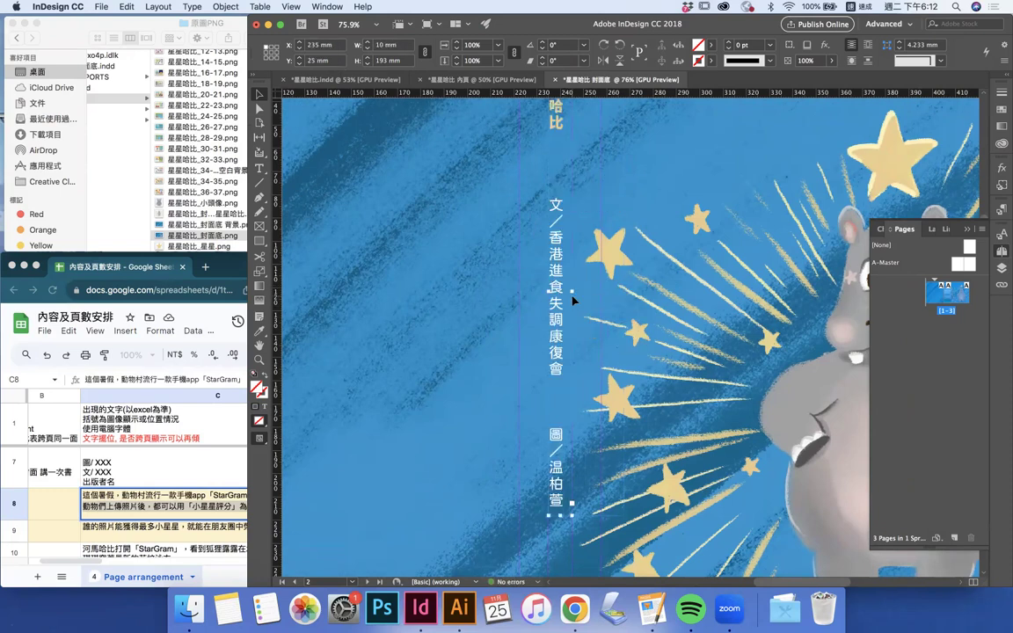
Move the spine text frame to about X 235 mm, Y 29 mm, aligned with the spine page's edges
{"action": "scroll", "coordinate": [571, 294], "scroll_direction": "up", "scroll_amount": 6}
{"action": "scroll", "coordinate": [572, 301], "scroll_direction": "down", "scroll_amount": 5}
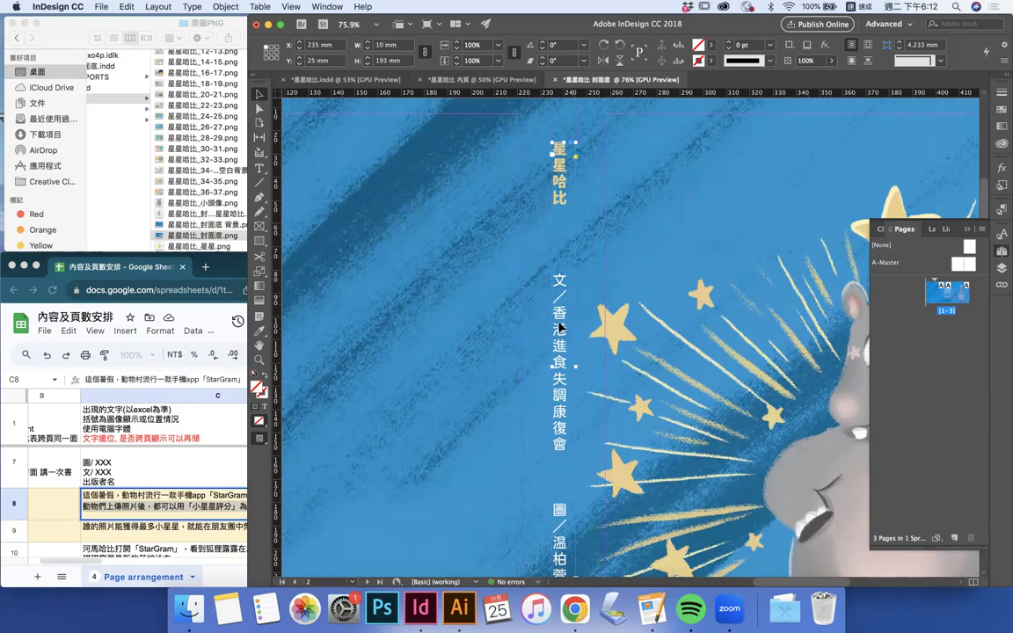
{"action": "left_click_drag", "start_coordinate": [562, 328], "coordinate": [566, 331]}
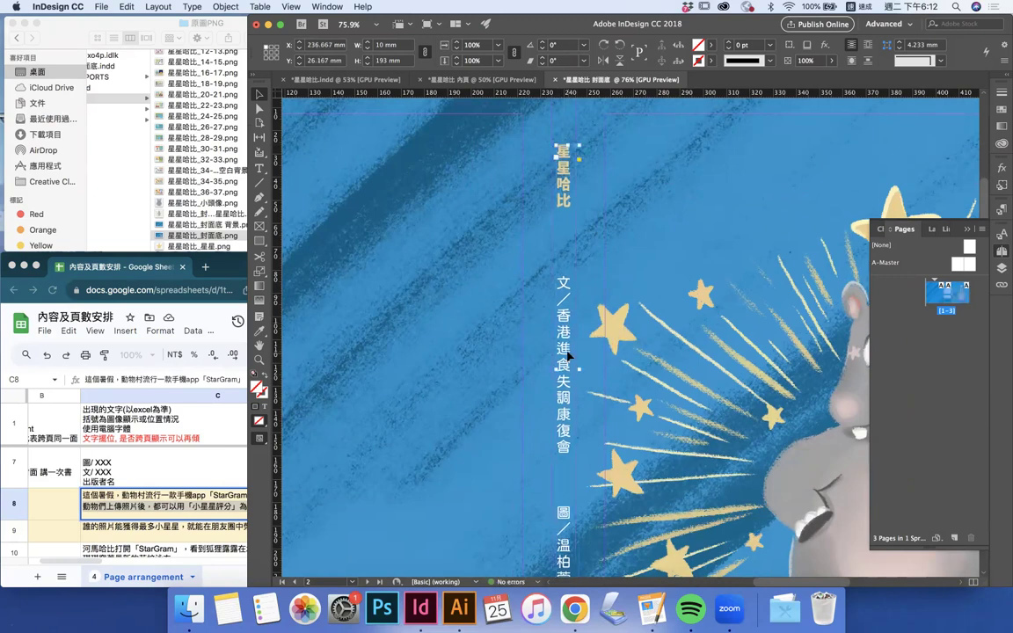
{"action": "scroll", "coordinate": [567, 357], "scroll_direction": "down", "scroll_amount": 4}
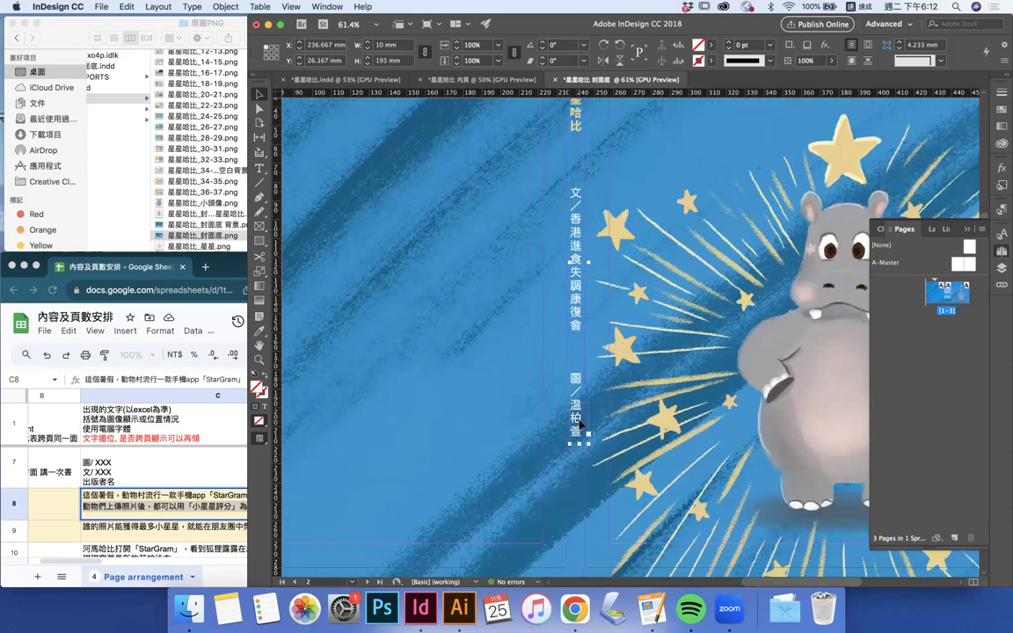
{"action": "scroll", "coordinate": [580, 424], "scroll_direction": "down", "scroll_amount": 1}
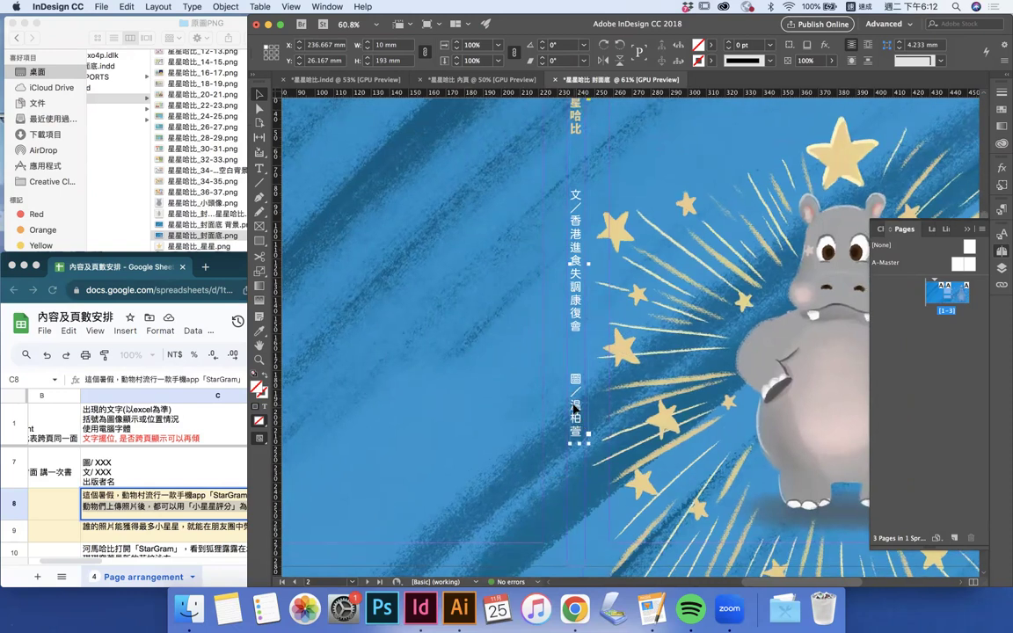
{"action": "scroll", "coordinate": [578, 422], "scroll_direction": "up", "scroll_amount": 3}
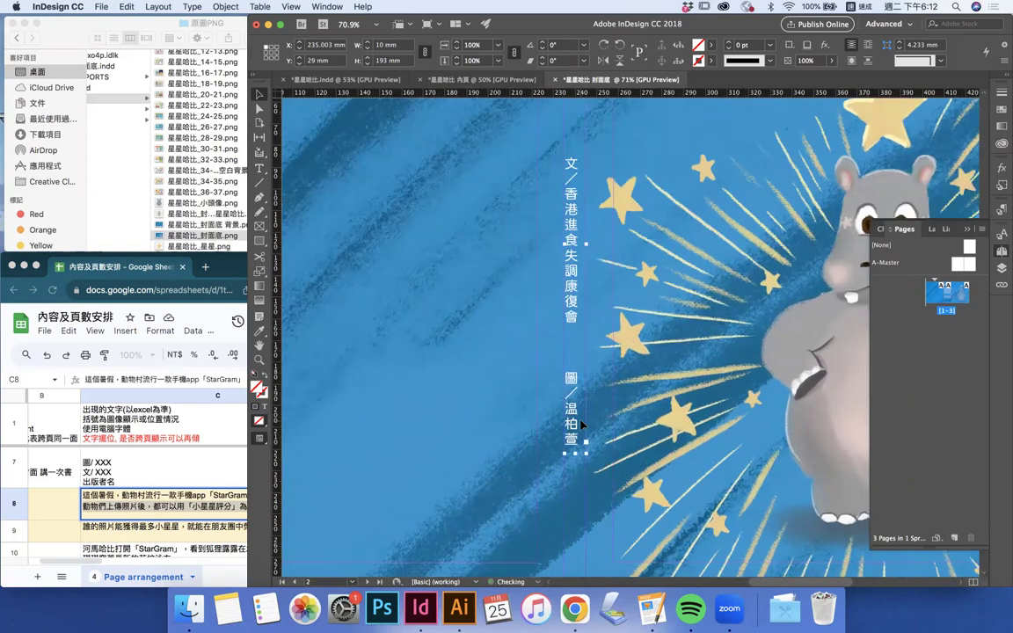
{"action": "scroll", "coordinate": [580, 425], "scroll_direction": "down", "scroll_amount": 2}
{"action": "scroll", "coordinate": [578, 442], "scroll_direction": "down", "scroll_amount": 1}
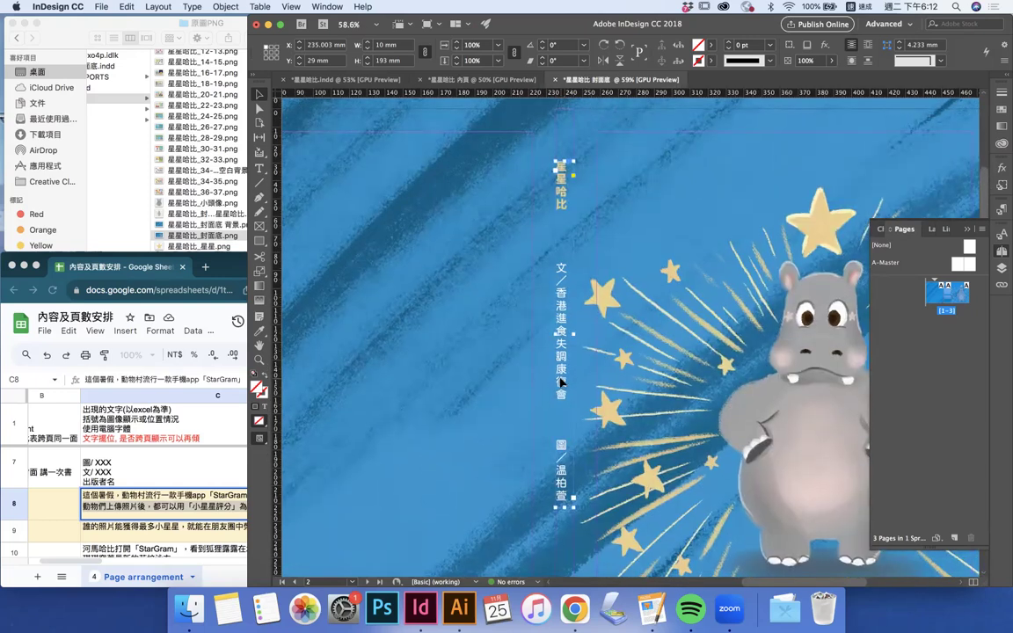
Narrow the spine text frame to about 7.2 mm and centre it on the spine at about X 236.7 mm, Y 28 mm
{"action": "left_click_drag", "start_coordinate": [563, 384], "coordinate": [565, 394]}
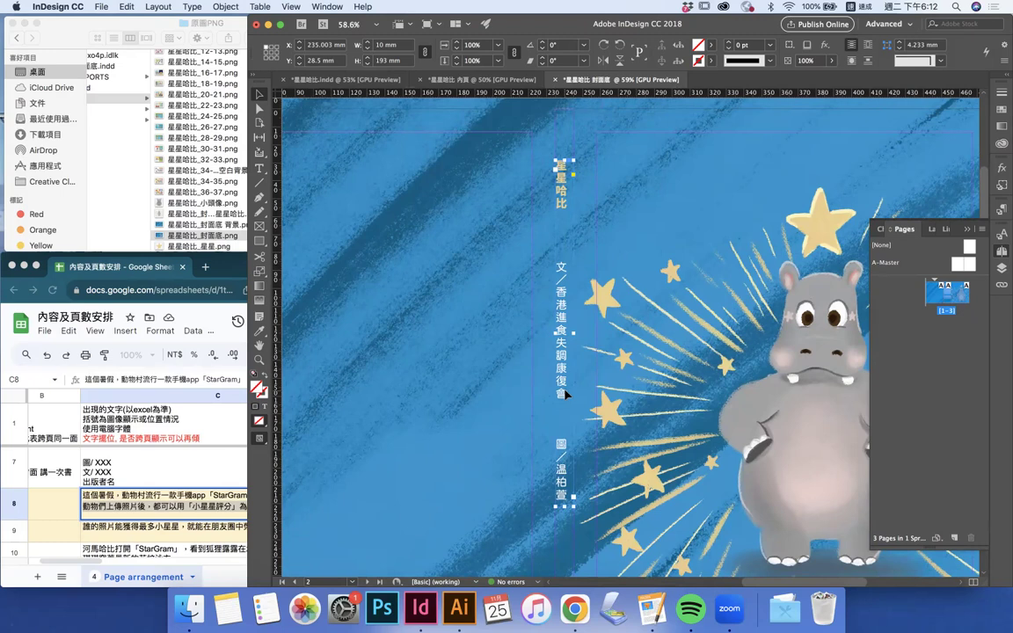
{"action": "left_click_drag", "start_coordinate": [566, 391], "coordinate": [568, 396]}
{"action": "scroll", "coordinate": [572, 337], "scroll_direction": "up", "scroll_amount": 6}
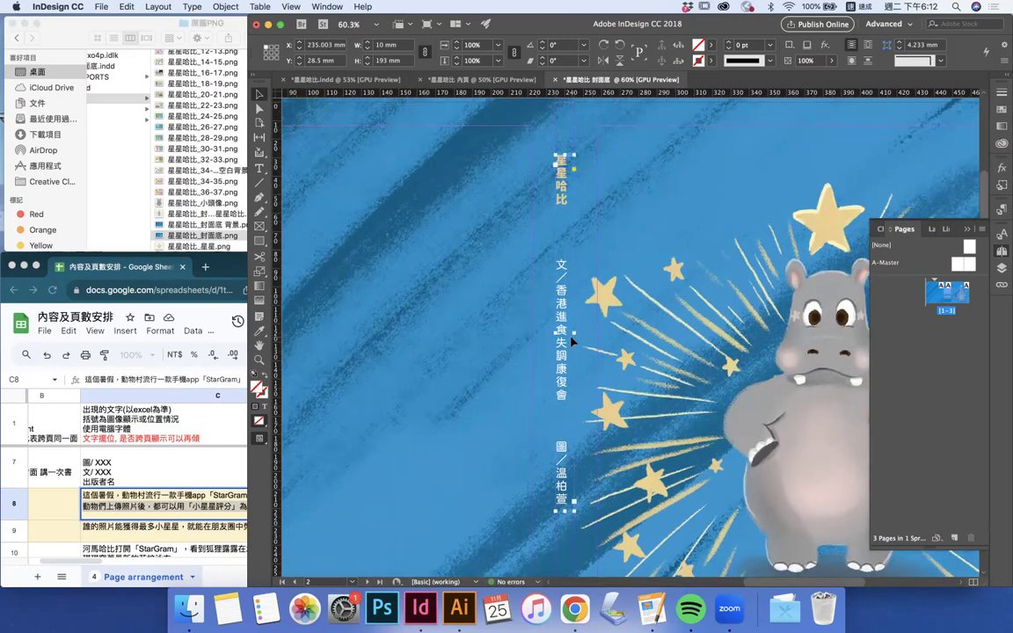
{"action": "left_click_drag", "start_coordinate": [571, 334], "coordinate": [566, 337]}
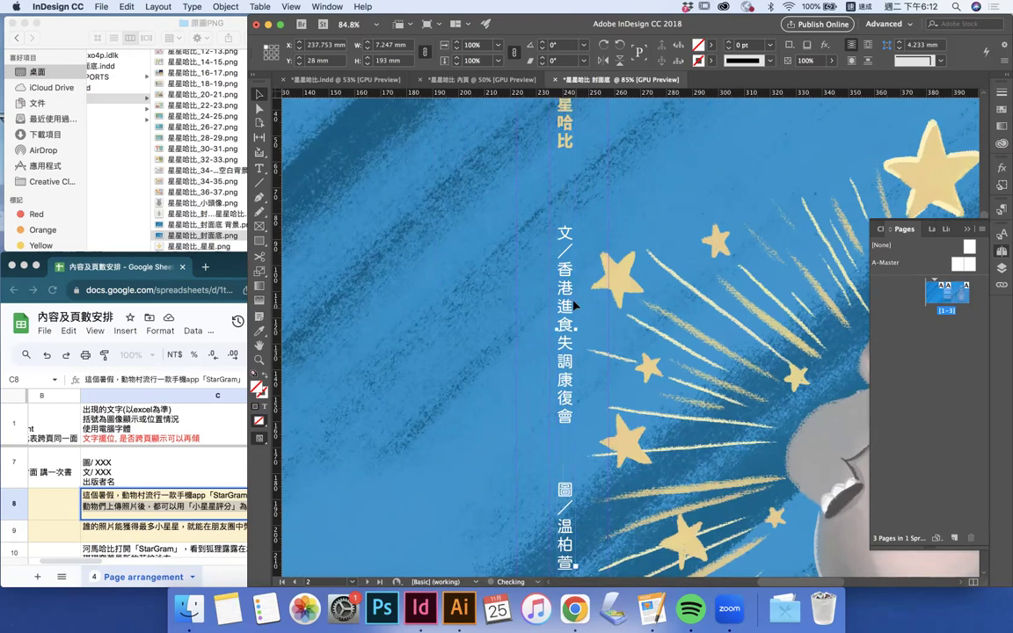
{"action": "scroll", "coordinate": [575, 302], "scroll_direction": "up", "scroll_amount": 6}
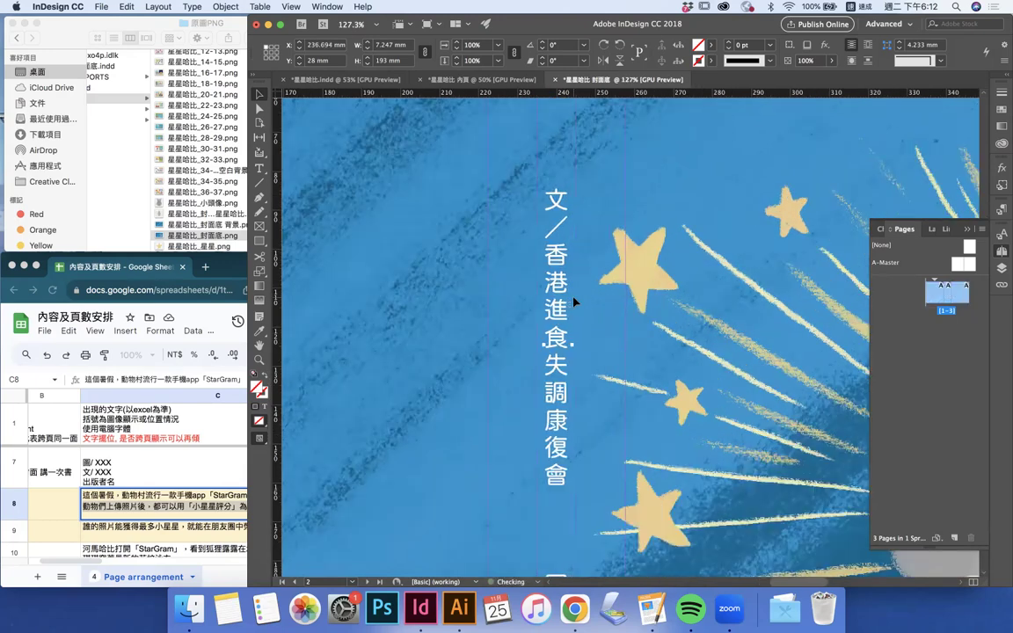
Examine the text's centring within the spine guides up close, and check the back cover, spine and front cover across the whole spread
{"action": "scroll", "coordinate": [574, 302], "scroll_direction": "up", "scroll_amount": 5}
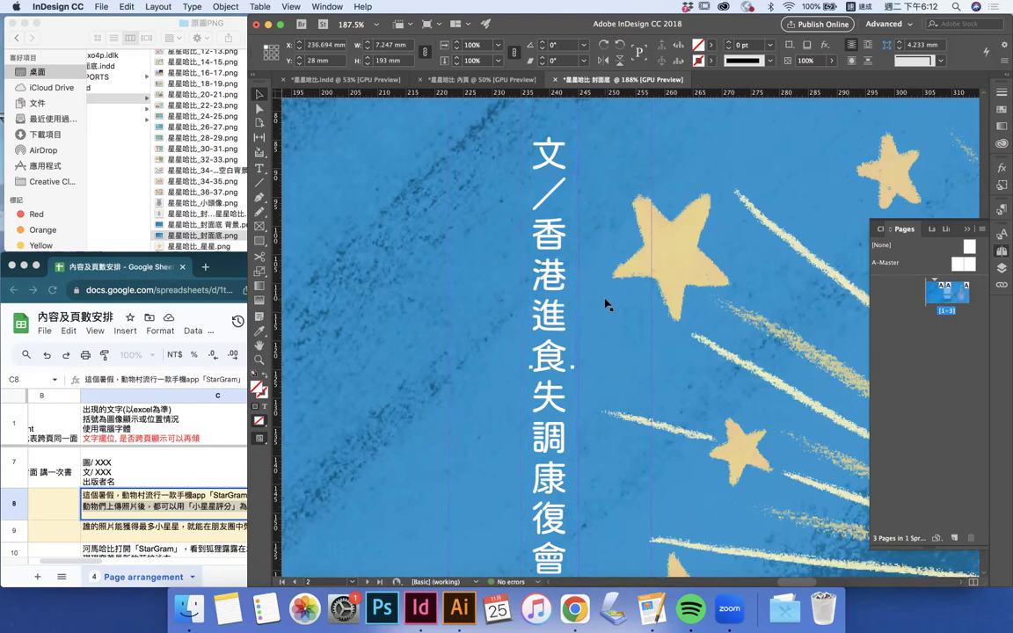
{"action": "scroll", "coordinate": [605, 300], "scroll_direction": "up", "scroll_amount": 4}
{"action": "scroll", "coordinate": [605, 305], "scroll_direction": "down", "scroll_amount": 1}
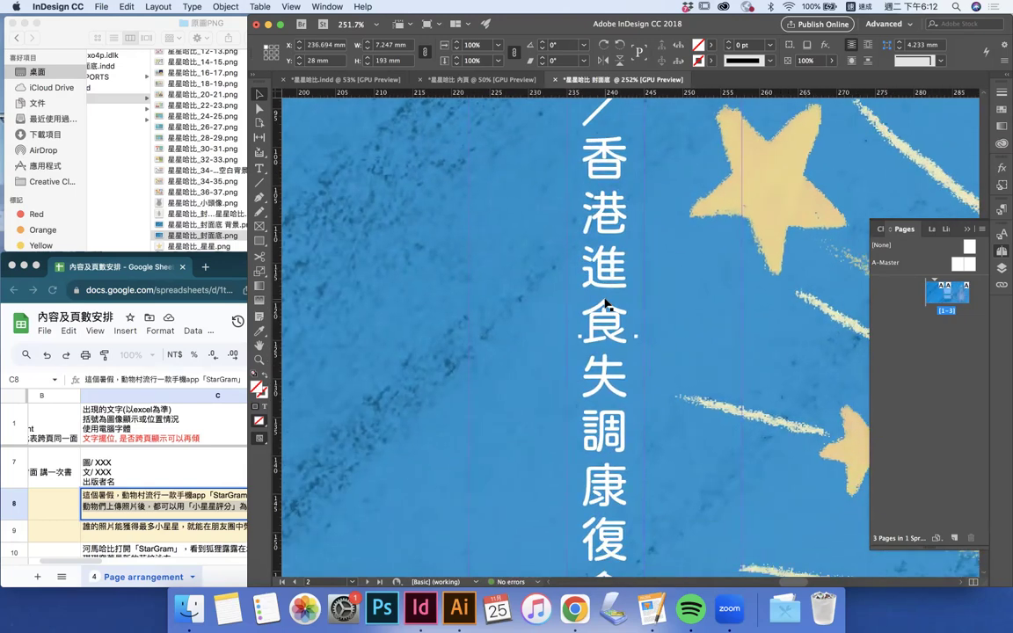
{"action": "scroll", "coordinate": [605, 302], "scroll_direction": "down", "scroll_amount": 2}
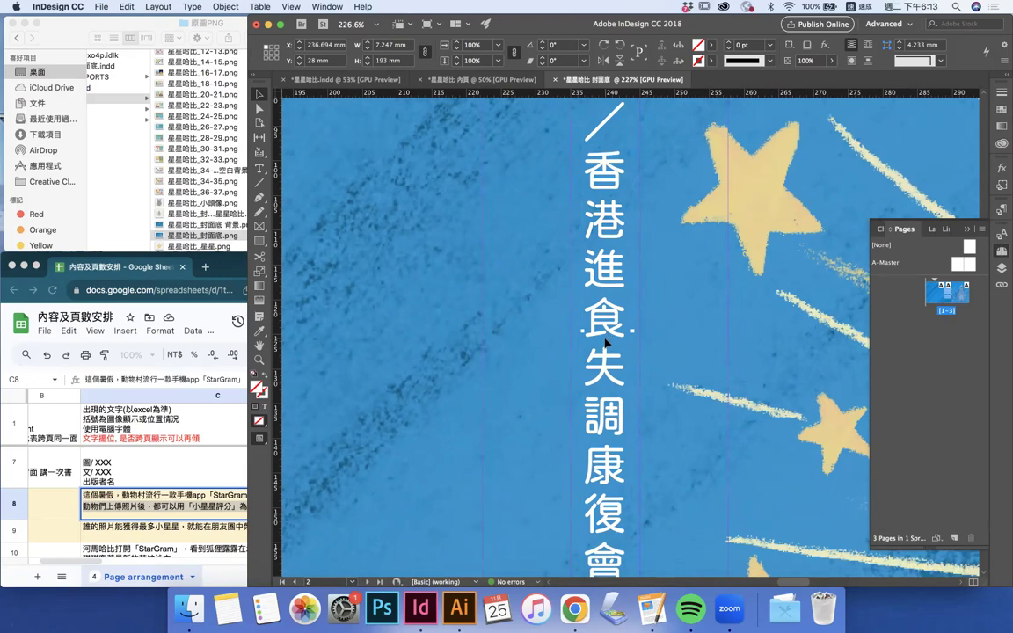
{"action": "scroll", "coordinate": [608, 339], "scroll_direction": "down", "scroll_amount": 5}
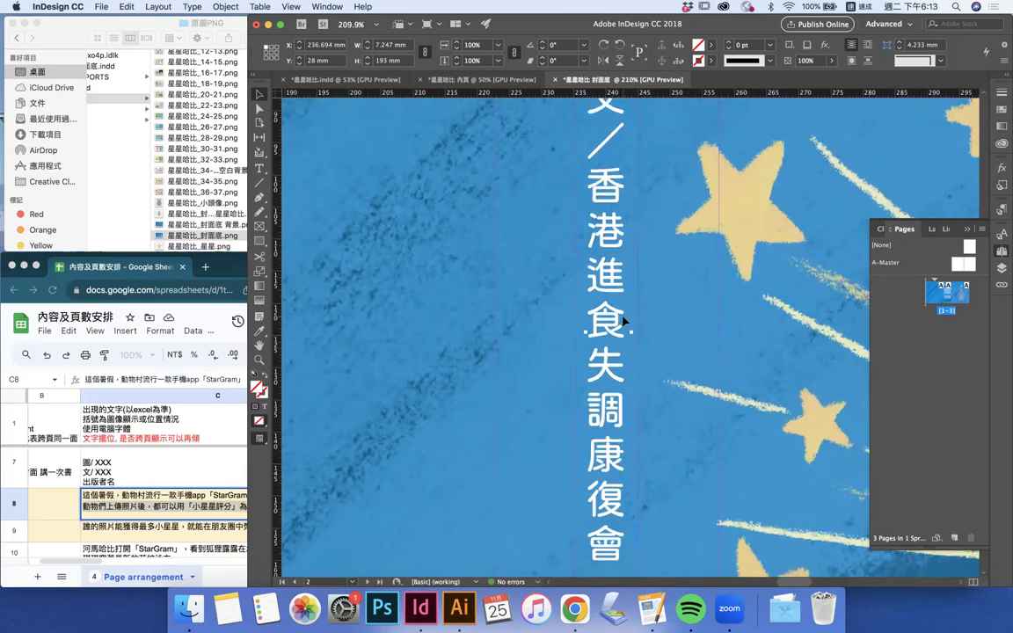
{"action": "scroll", "coordinate": [639, 298], "scroll_direction": "down", "scroll_amount": 6}
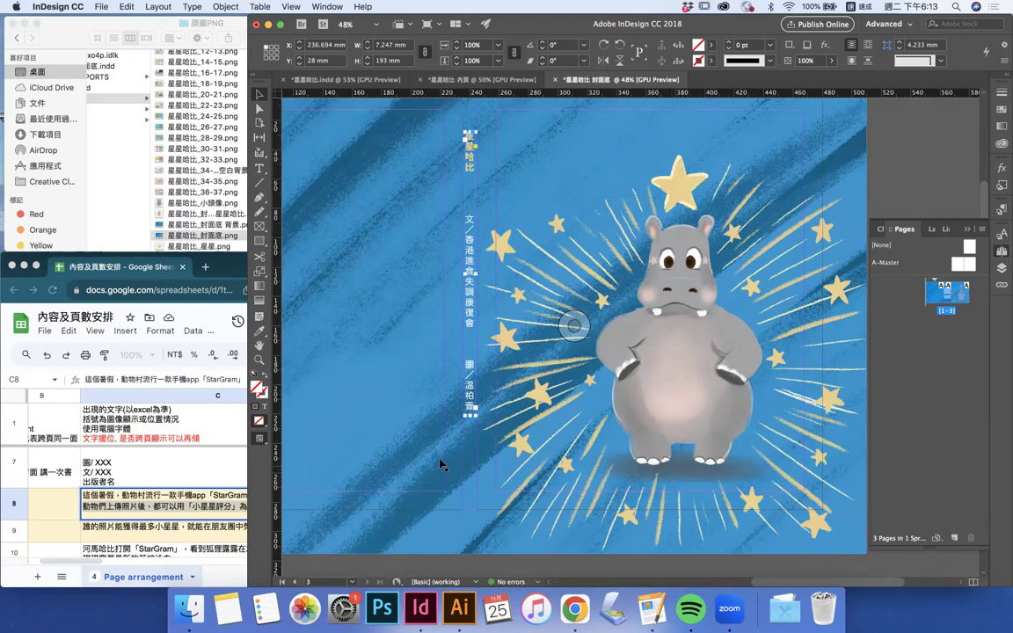
{"action": "scroll", "coordinate": [442, 466], "scroll_direction": "up", "scroll_amount": 5}
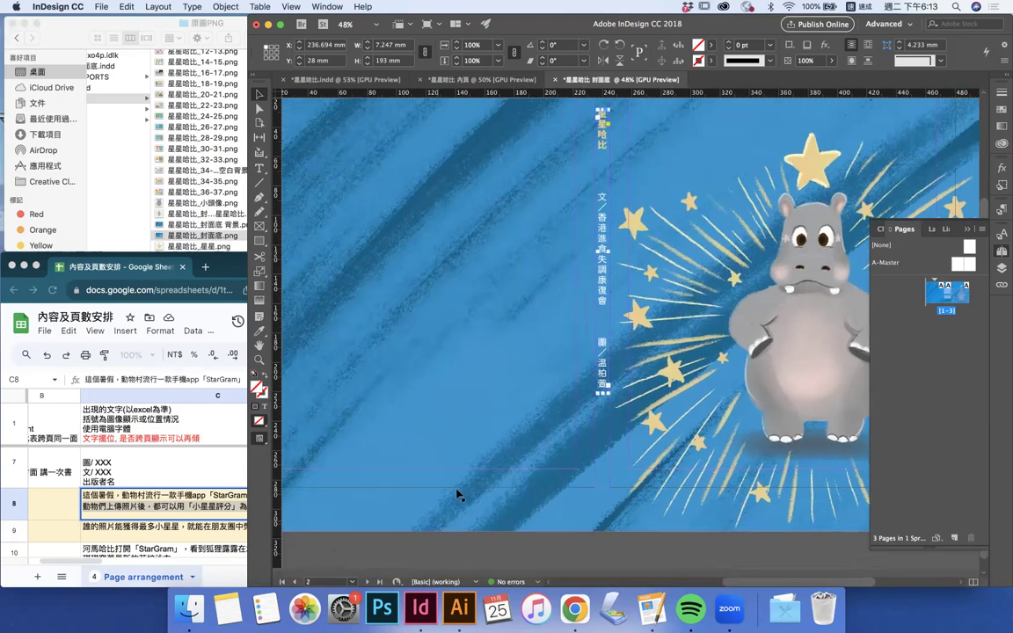
{"action": "scroll", "coordinate": [571, 297], "scroll_direction": "up", "scroll_amount": 3}
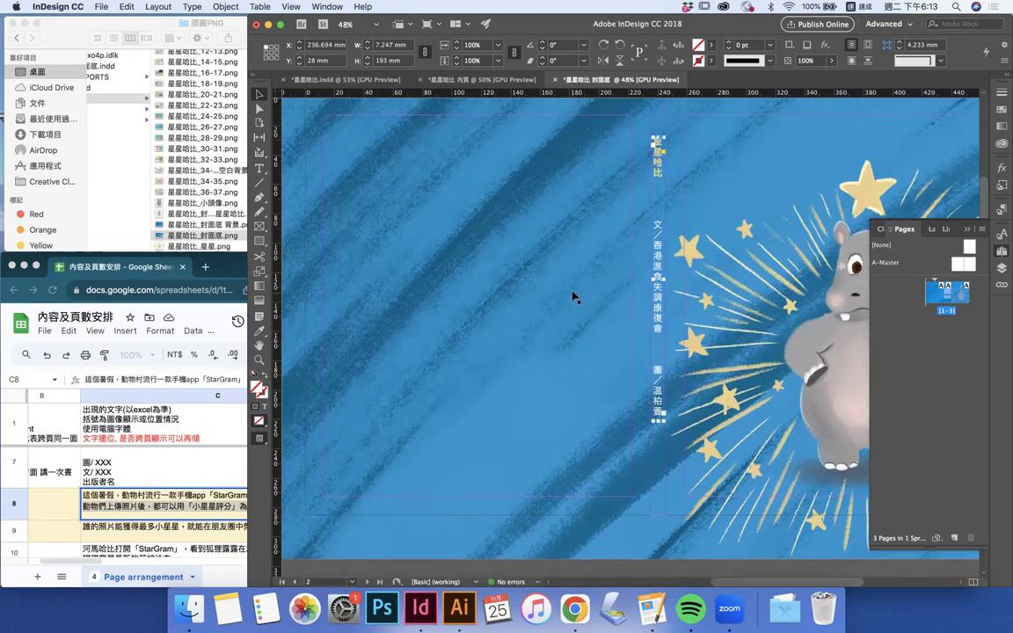
{"action": "scroll", "coordinate": [578, 291], "scroll_direction": "down", "scroll_amount": 2}
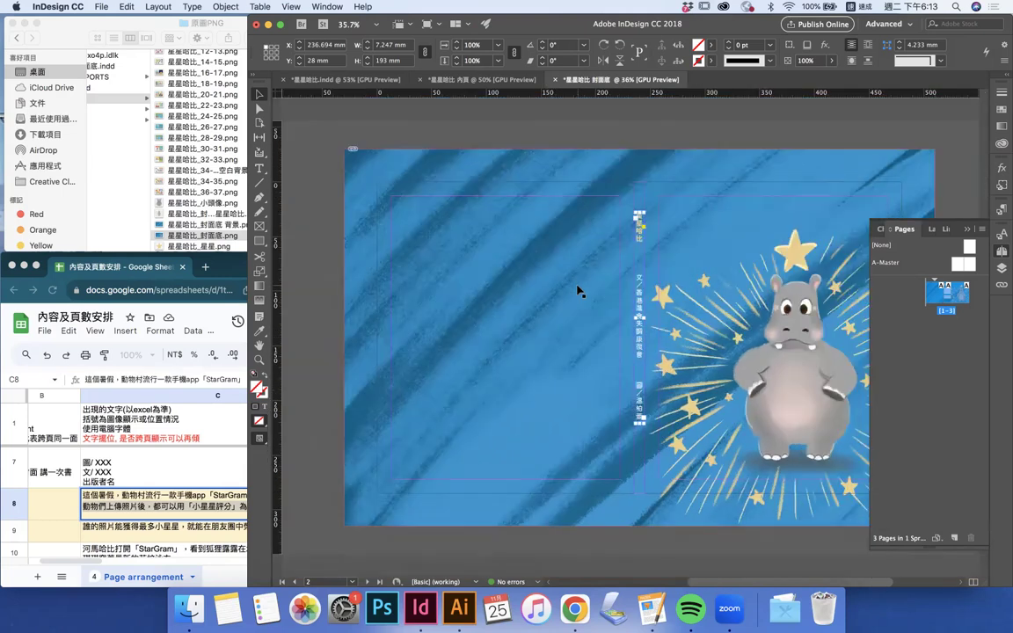
{"action": "scroll", "coordinate": [578, 291], "scroll_direction": "up", "scroll_amount": 2}
{"action": "scroll", "coordinate": [578, 291], "scroll_direction": "down", "scroll_amount": 3}
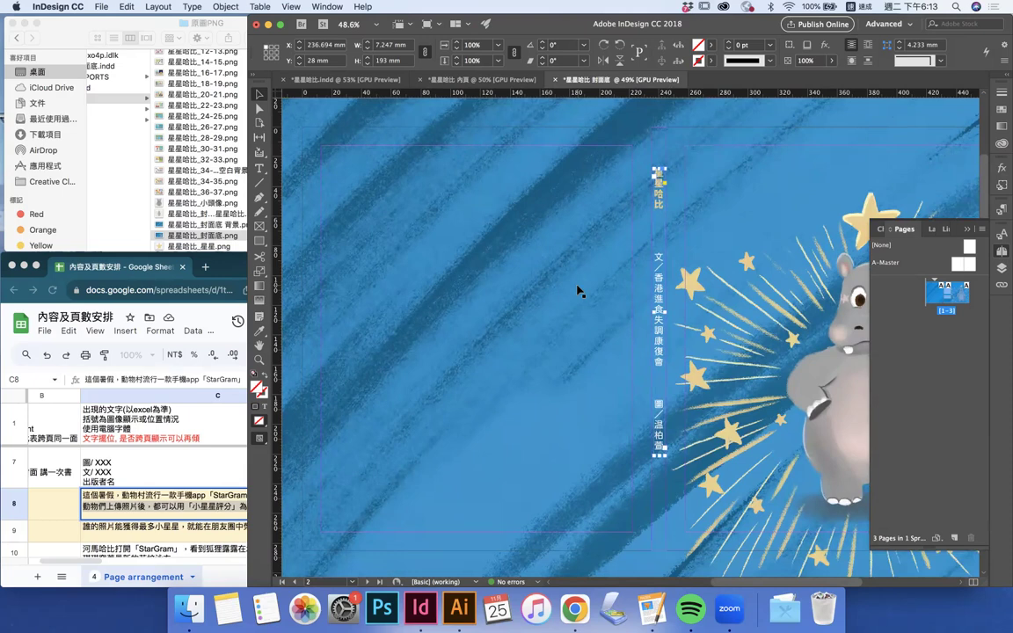
{"action": "scroll", "coordinate": [578, 291], "scroll_direction": "up", "scroll_amount": 2}
{"action": "scroll", "coordinate": [578, 292], "scroll_direction": "left", "scroll_amount": 4}
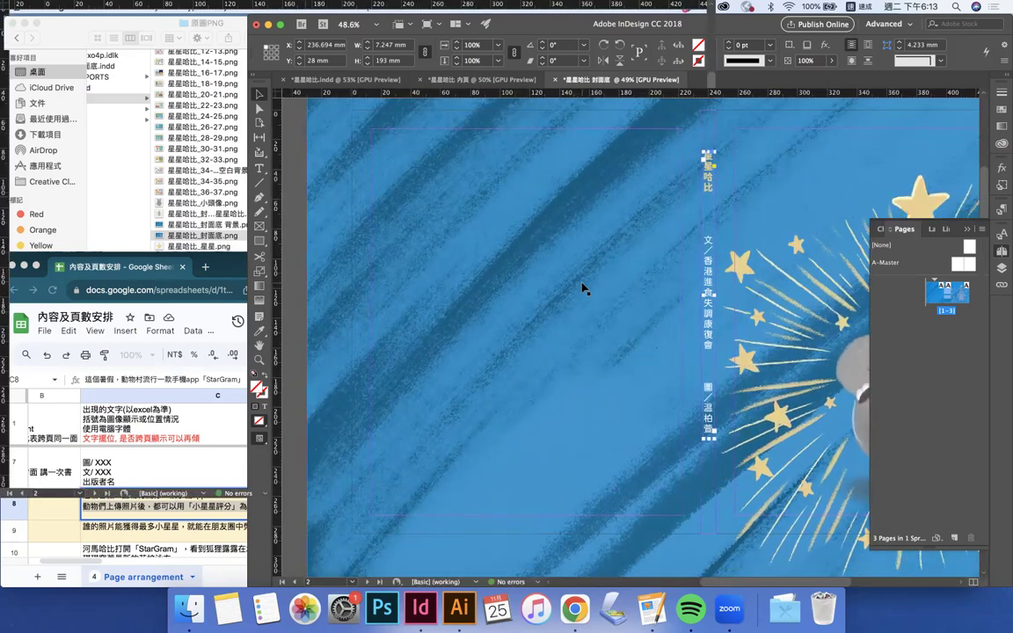
Close the draft 星星哈比 封面底 document without saving and open the finished 星星哈比 封面底.indd from the 星星哈比 folder
{"action": "left_click", "coordinate": [356, 80]}
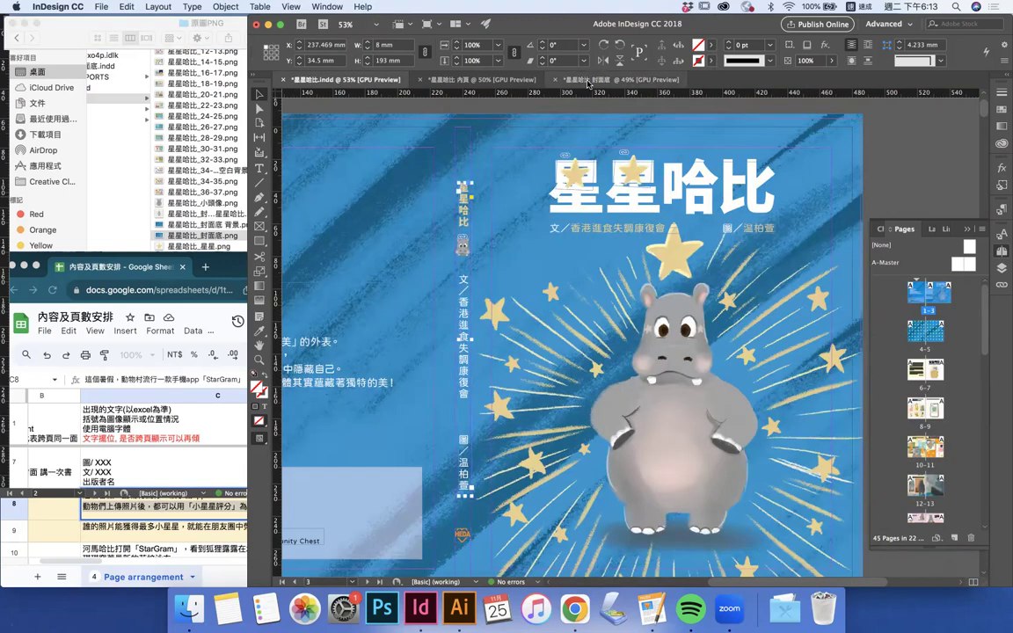
{"action": "left_click", "coordinate": [555, 80]}
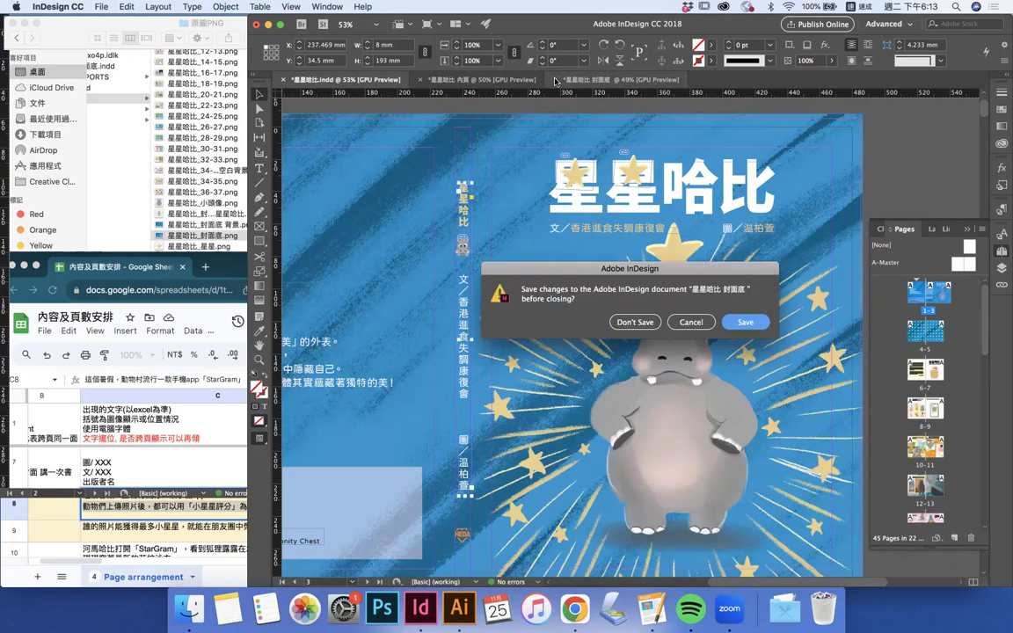
{"action": "left_click", "coordinate": [130, 164]}
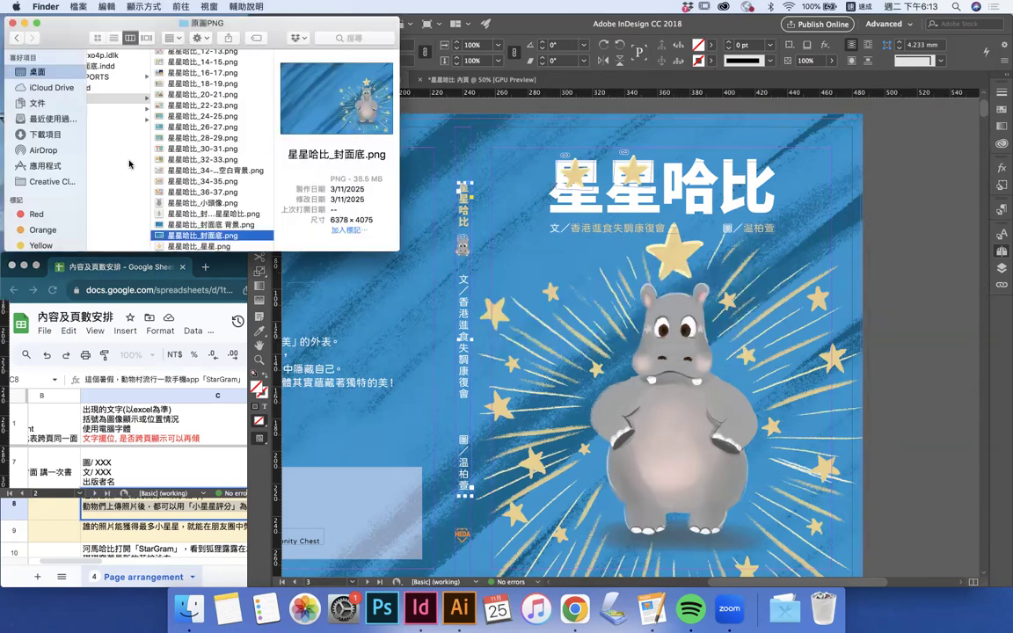
{"action": "scroll", "coordinate": [129, 163], "scroll_direction": "left", "scroll_amount": 3}
{"action": "double_click", "coordinate": [189, 87]}
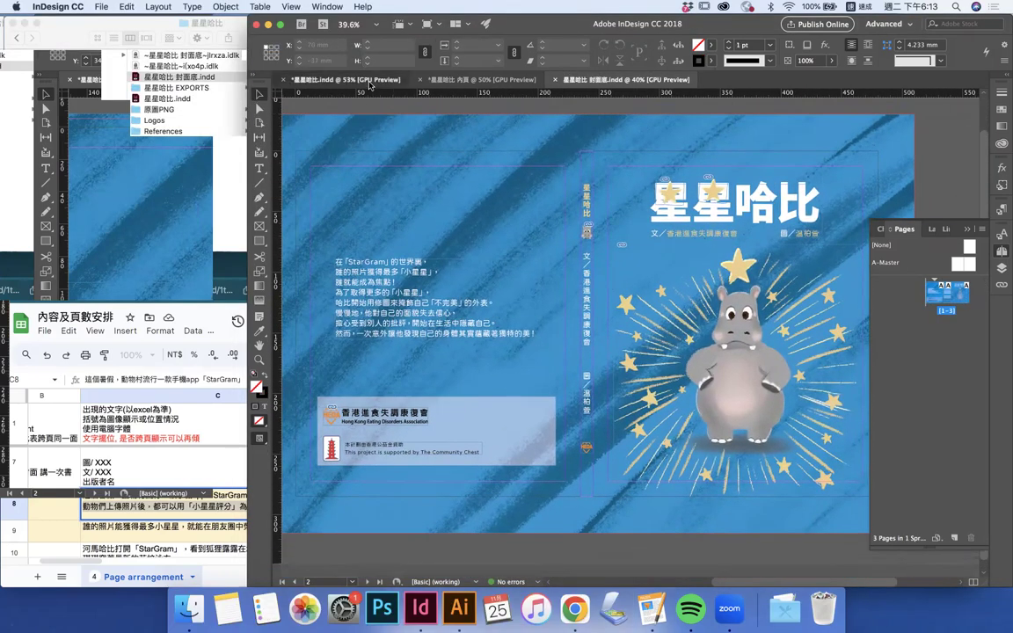
Return to the 星星哈比.indd document, with the 封面底 document ordered ahead of 內頁 and the application window maximized
{"action": "left_click", "coordinate": [370, 80]}
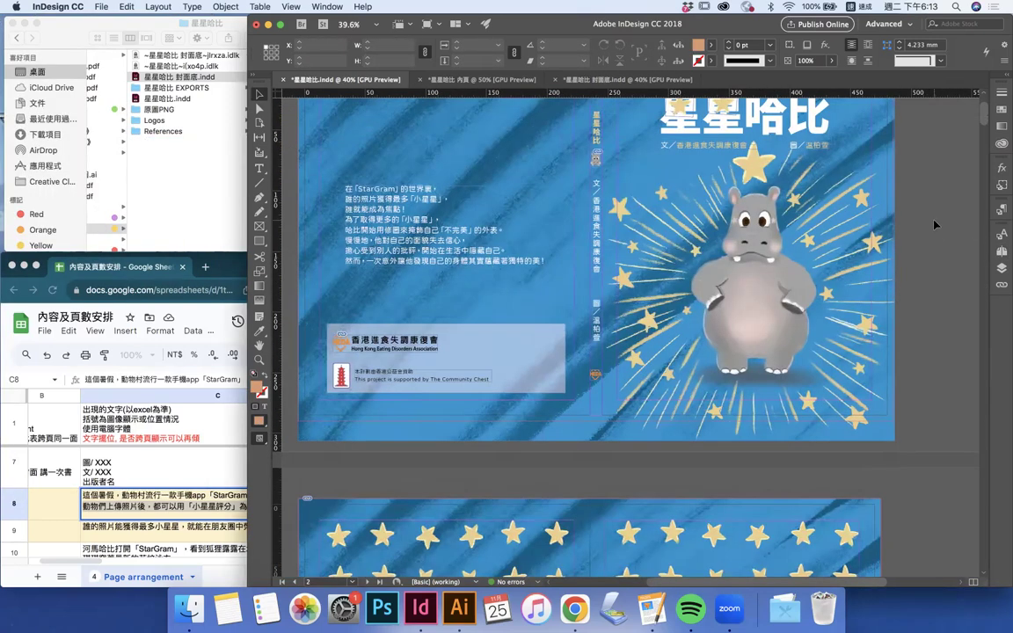
{"action": "scroll", "coordinate": [935, 225], "scroll_direction": "down", "scroll_amount": 2}
{"action": "scroll", "coordinate": [880, 352], "scroll_direction": "down", "scroll_amount": 2}
{"action": "left_click_drag", "start_coordinate": [619, 79], "coordinate": [479, 79]}
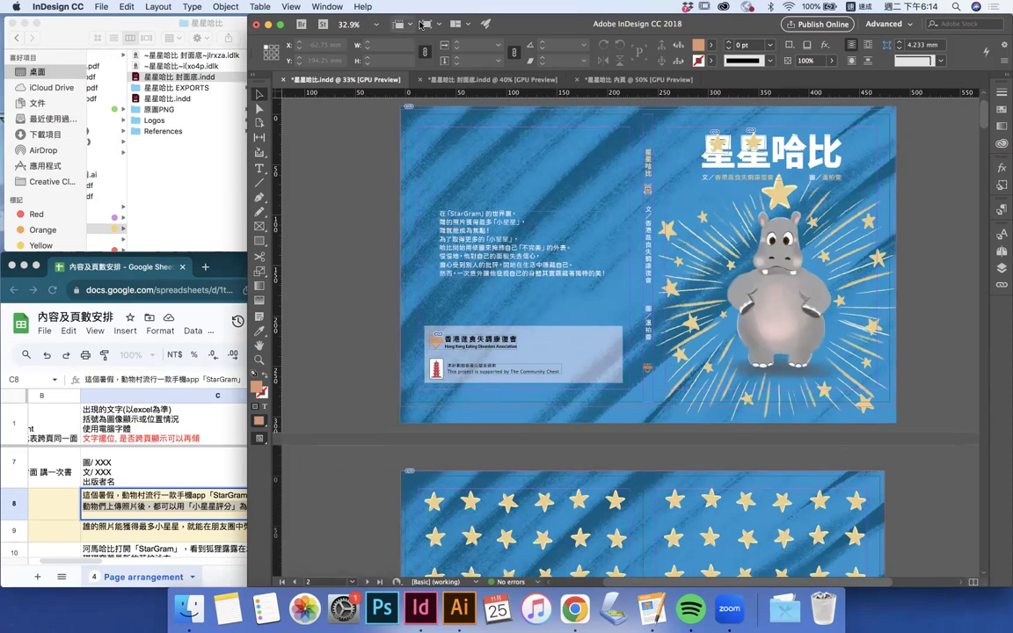
{"action": "double_click", "coordinate": [556, 26]}
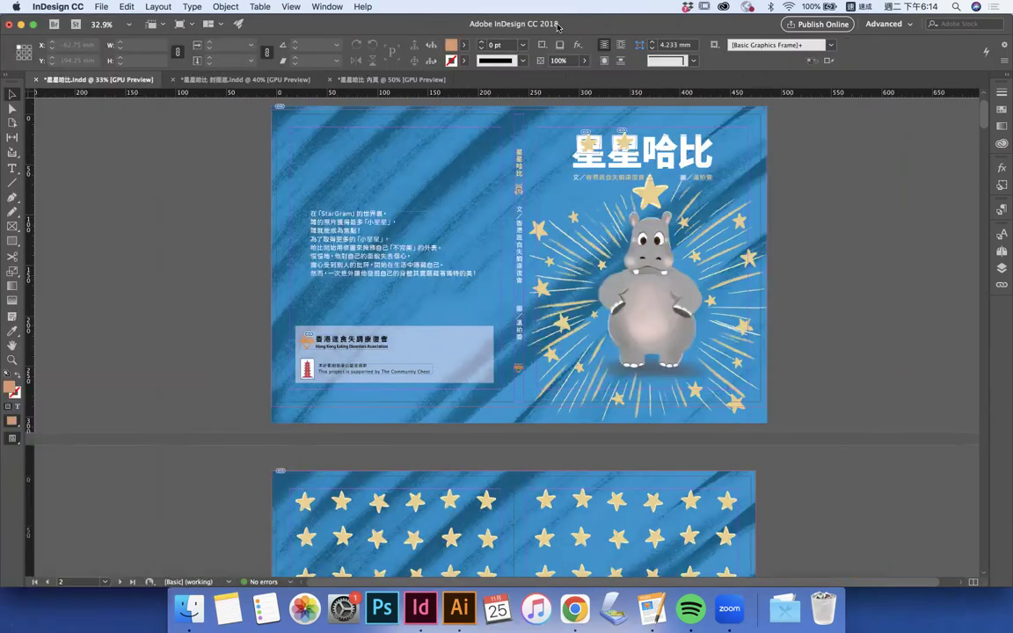
Start an Adobe PDF (Print) export into the 星星哈比 EXPORTS folder, removing the date prefix so the file name is 星星哈比 內頁 印刷
{"action": "key", "text": "super+e"}
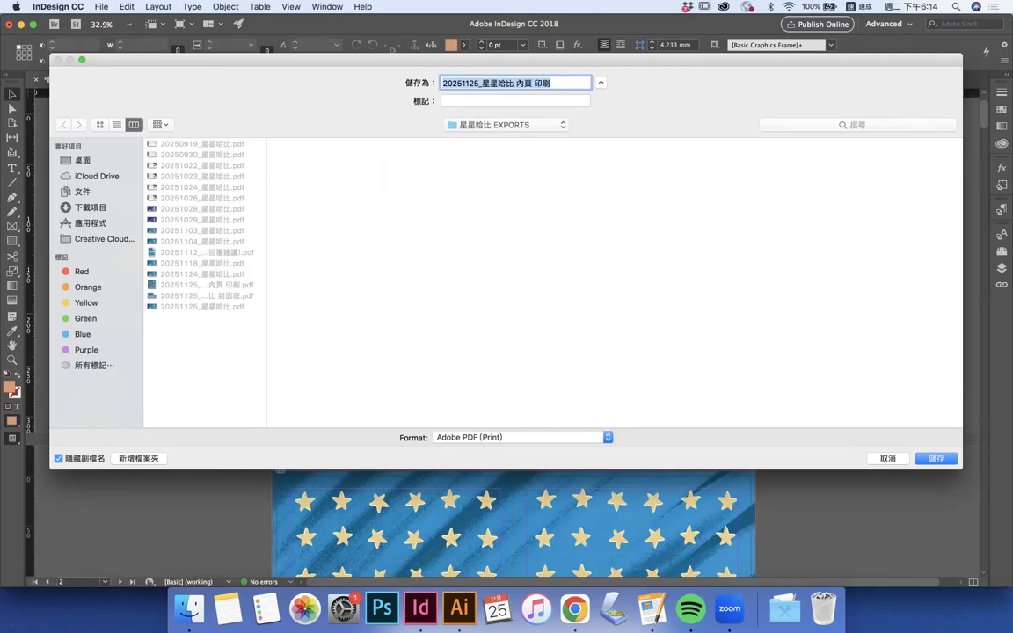
{"action": "key", "text": "Return"}
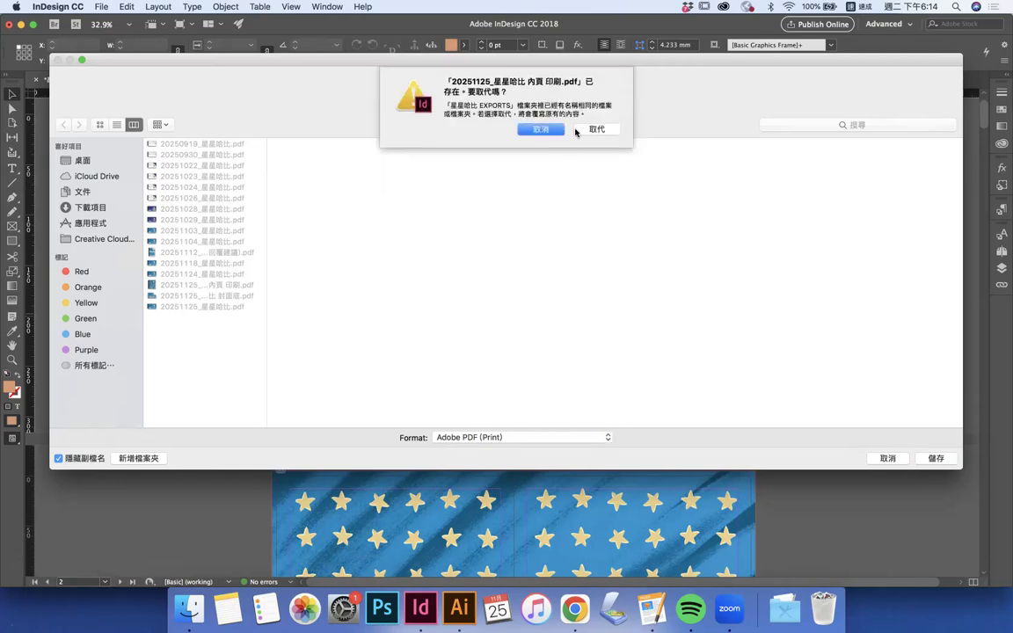
{"action": "left_click", "coordinate": [546, 129]}
{"action": "left_click", "coordinate": [527, 438]}
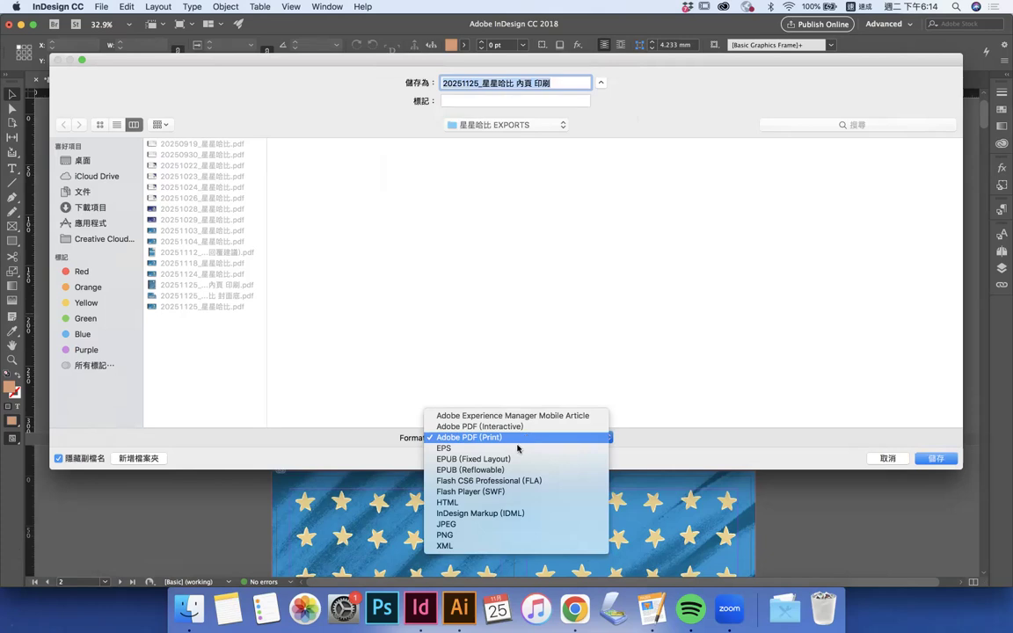
{"action": "left_click", "coordinate": [496, 440]}
{"action": "key", "text": "Return"}
{"action": "left_click", "coordinate": [539, 130]}
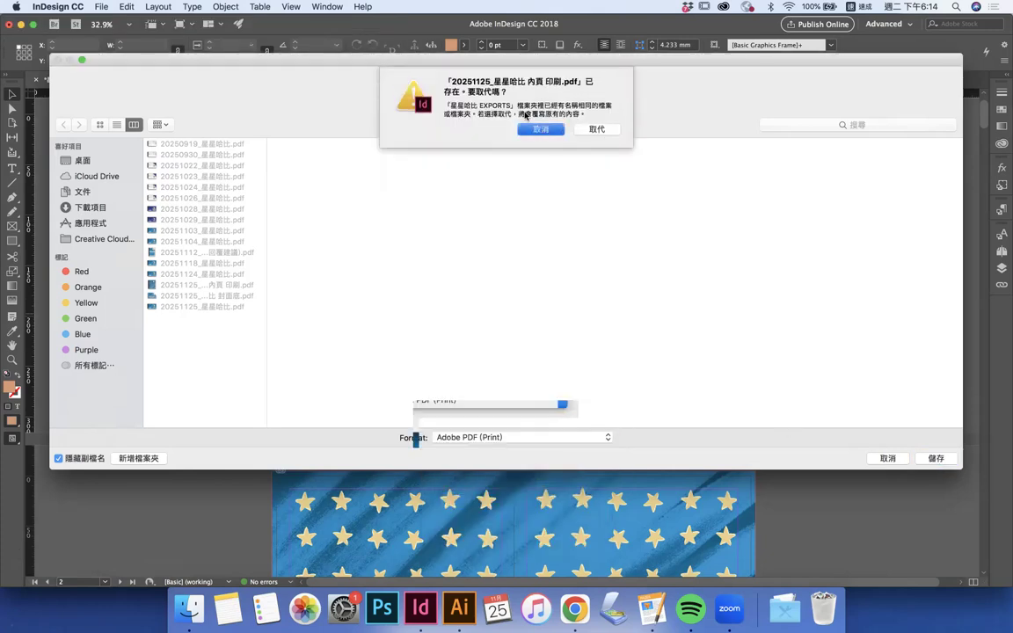
{"action": "left_click_drag", "start_coordinate": [476, 82], "coordinate": [389, 79]}
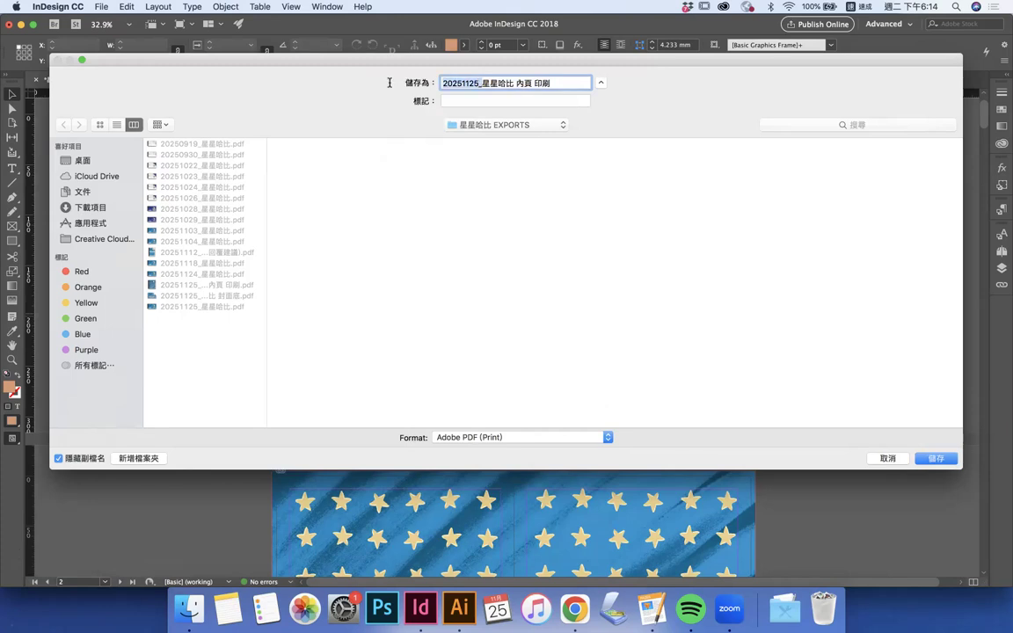
{"action": "key", "text": "BackSpace"}
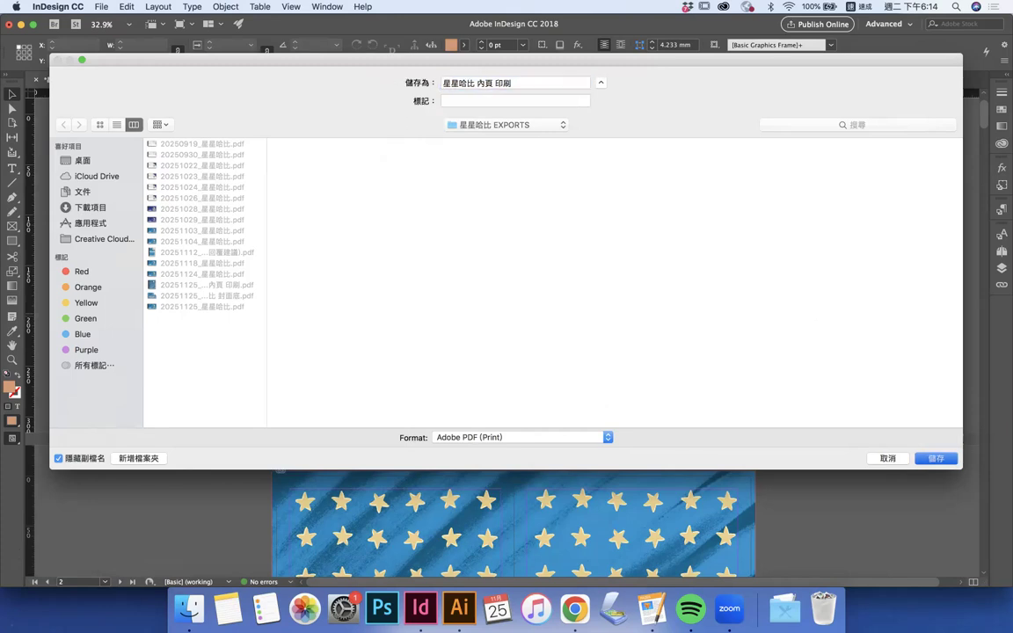
{"action": "key", "text": "Return"}
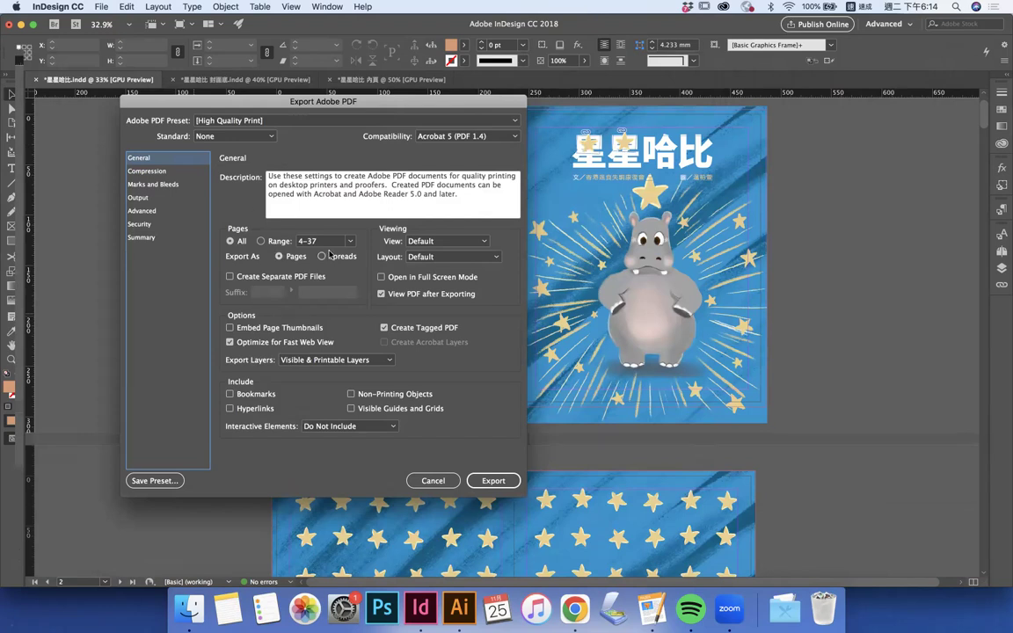
{"action": "left_click", "coordinate": [273, 242]}
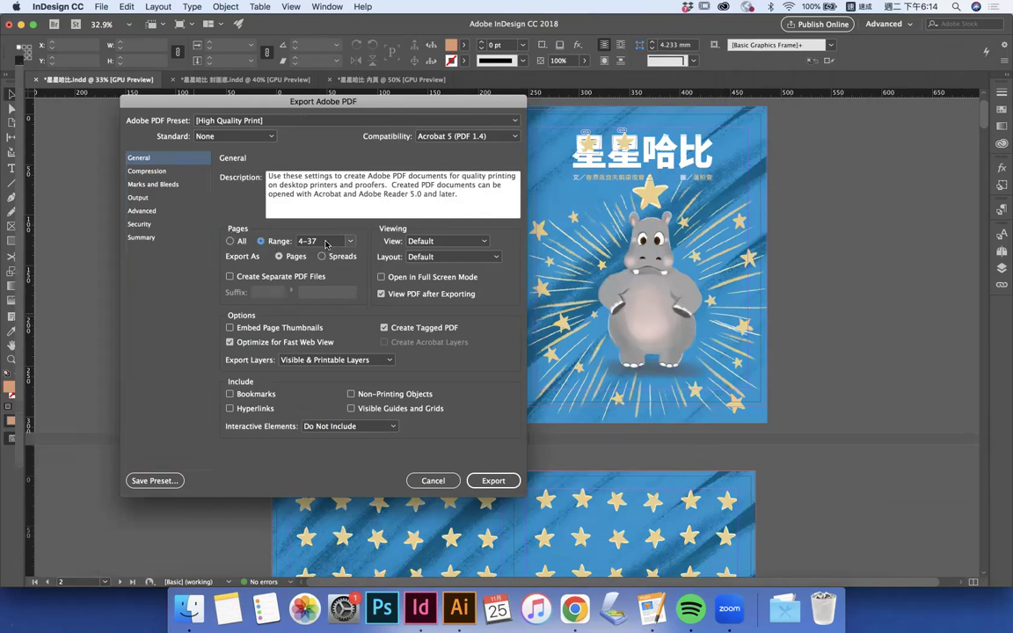
{"action": "left_click", "coordinate": [326, 241]}
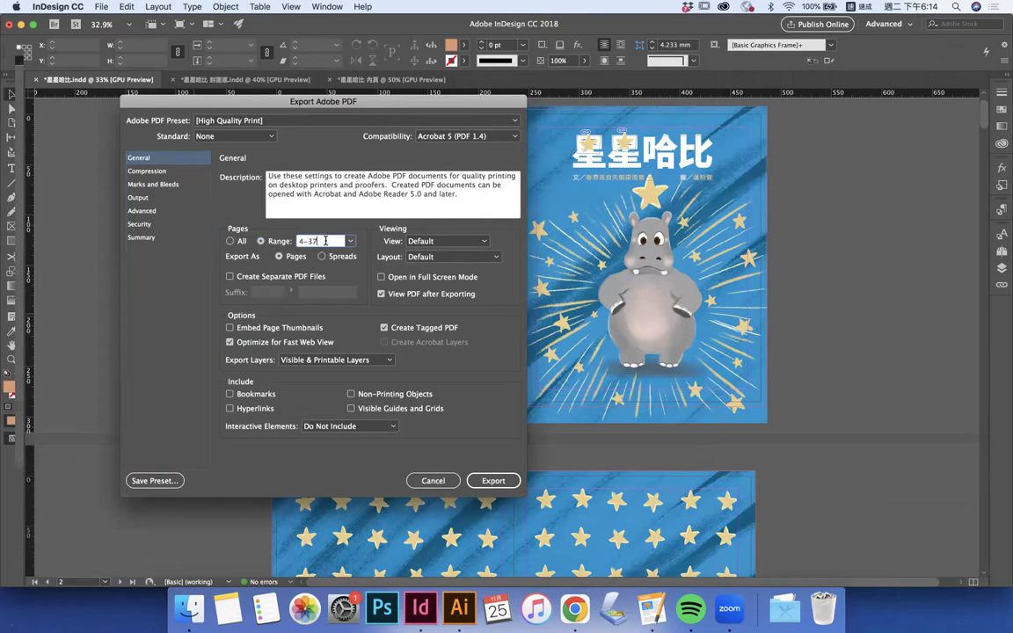
{"action": "left_click", "coordinate": [234, 242]}
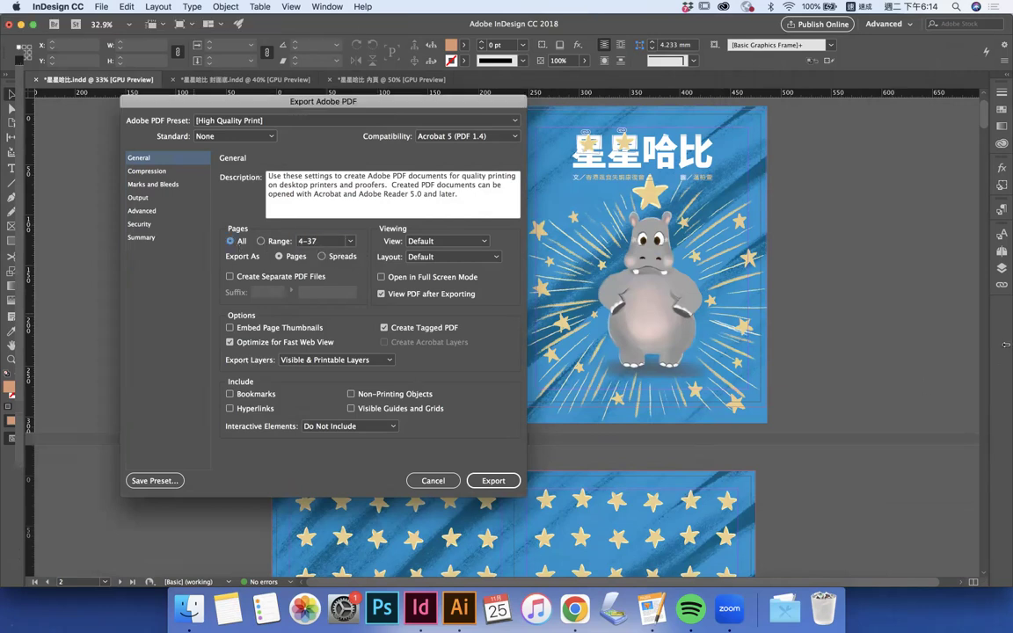
{"action": "left_click", "coordinate": [444, 481]}
Check the document's last page number, restart the PDF export of the inner pages and set its page range to 4-45
{"action": "left_click", "coordinate": [1002, 252]}
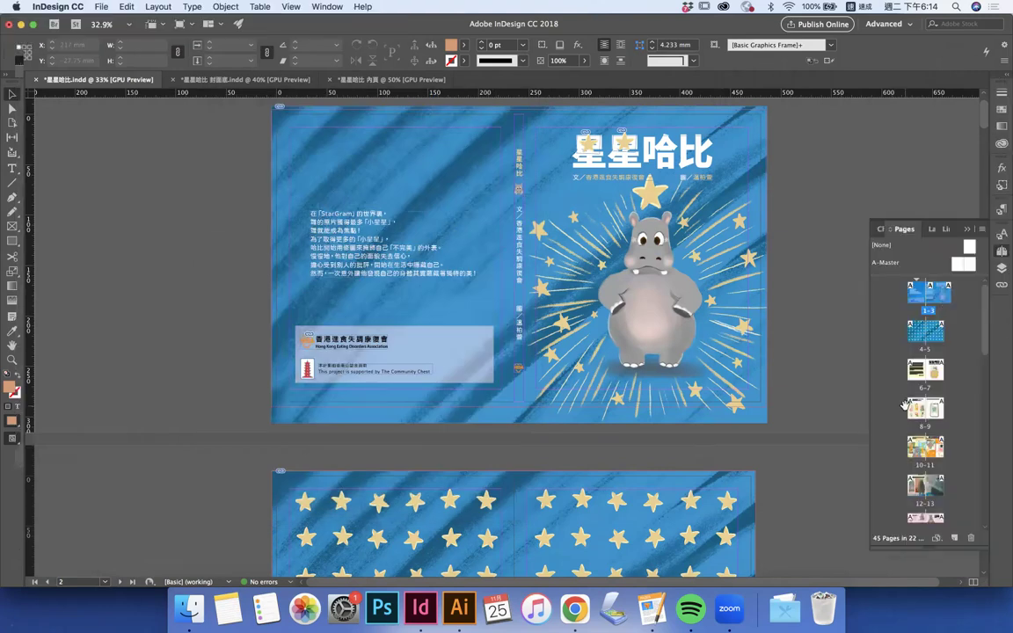
{"action": "scroll", "coordinate": [904, 405], "scroll_direction": "down", "scroll_amount": 10}
{"action": "scroll", "coordinate": [917, 312], "scroll_direction": "up", "scroll_amount": 10}
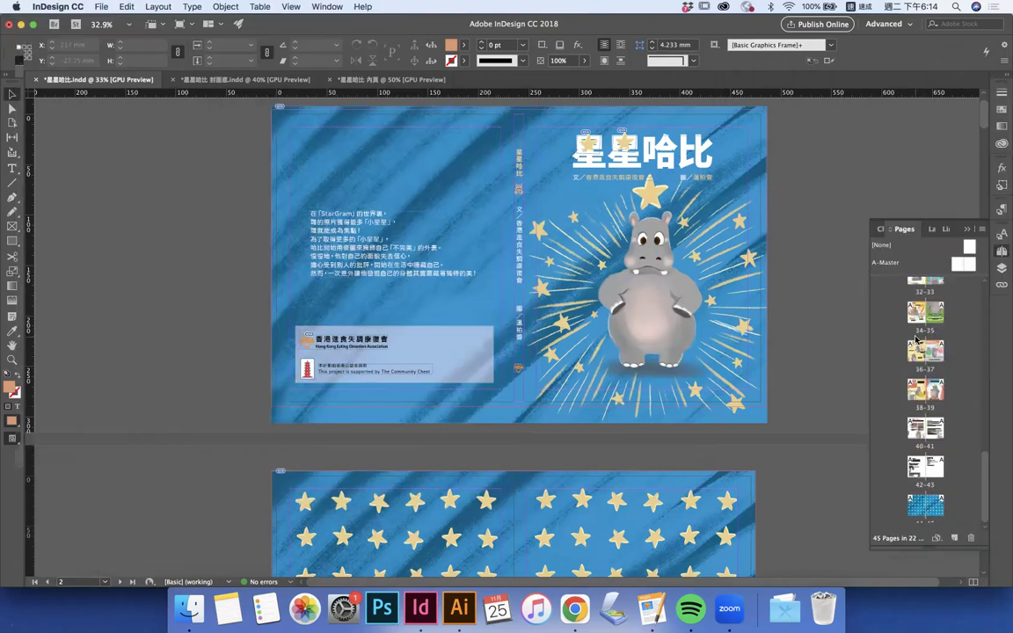
{"action": "scroll", "coordinate": [923, 396], "scroll_direction": "down", "scroll_amount": 10}
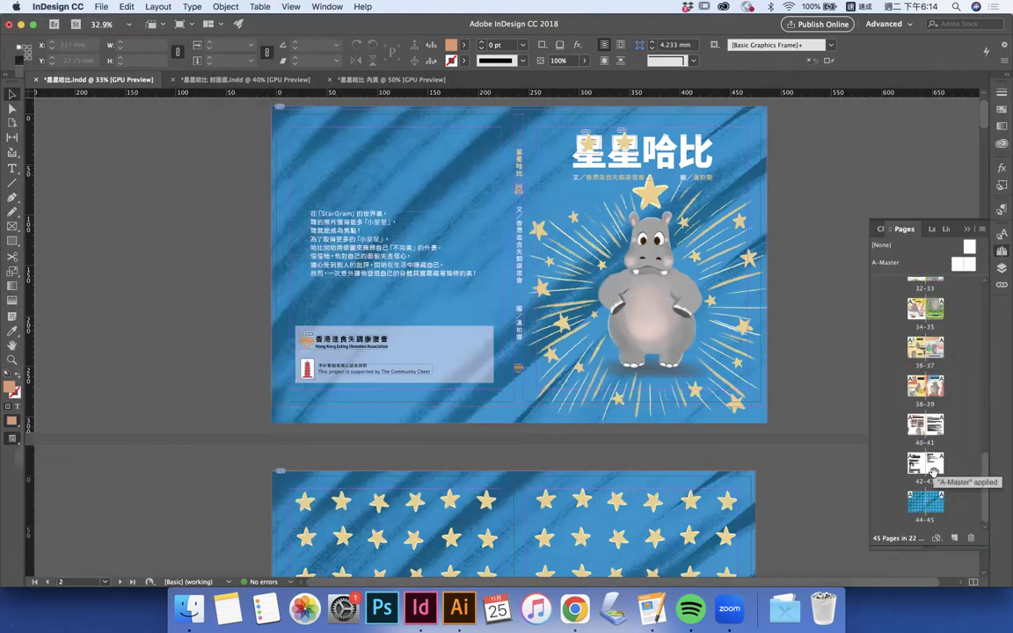
{"action": "left_click", "coordinate": [104, 7]}
{"action": "left_click", "coordinate": [61, 235]}
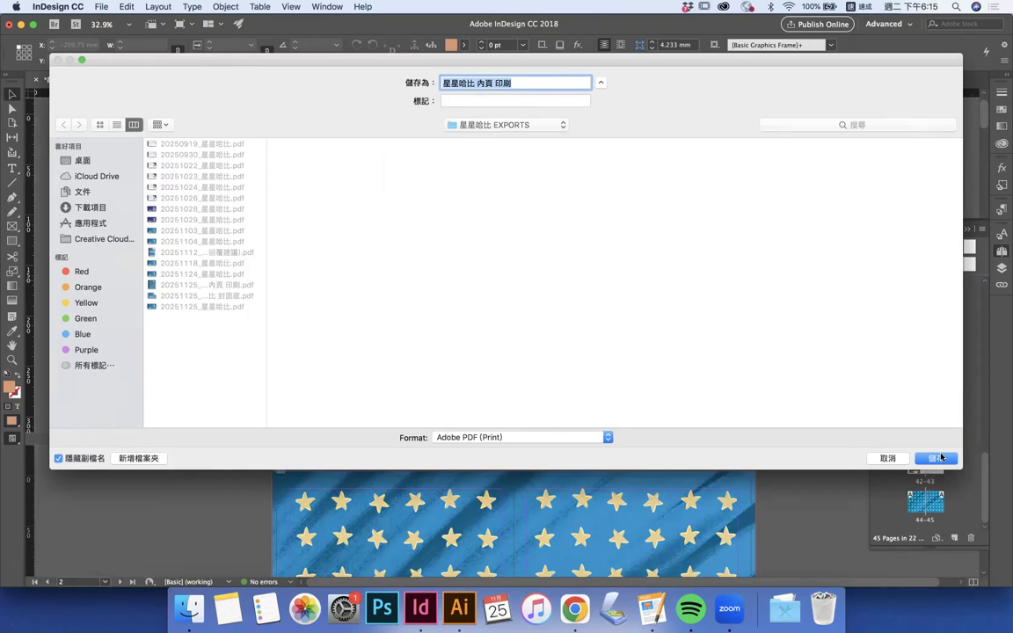
{"action": "left_click", "coordinate": [939, 459]}
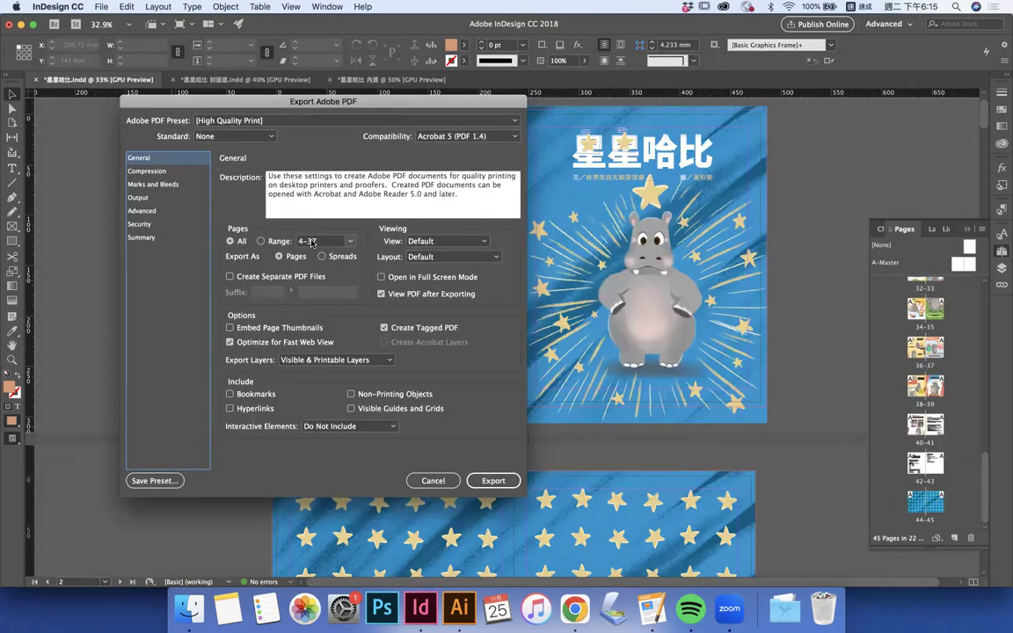
{"action": "left_click_drag", "start_coordinate": [324, 240], "coordinate": [308, 240]}
{"action": "type", "text": "45"}
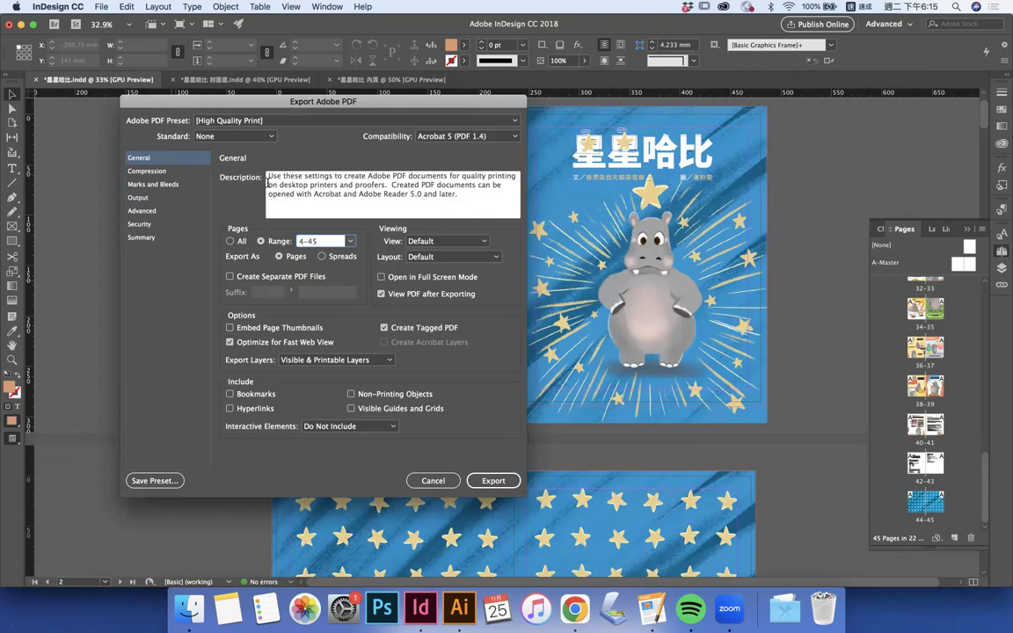
{"action": "left_click", "coordinate": [230, 242]}
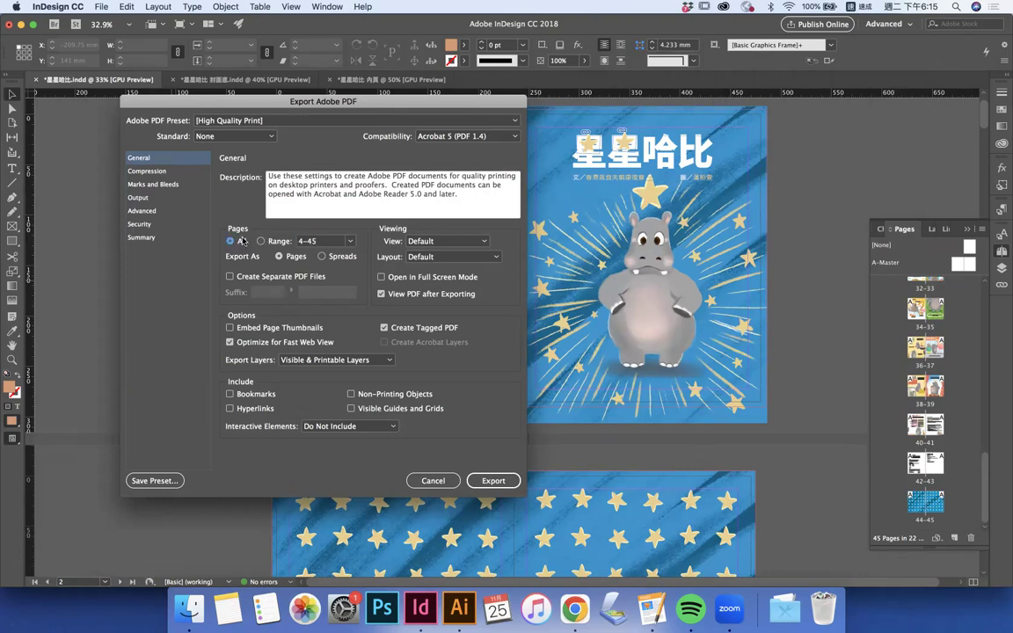
{"action": "left_click", "coordinate": [272, 243]}
Enable crop marks, bleed marks and the document bleed settings, export the inner pages PDF and dismiss the background task alert
{"action": "left_click", "coordinate": [153, 182]}
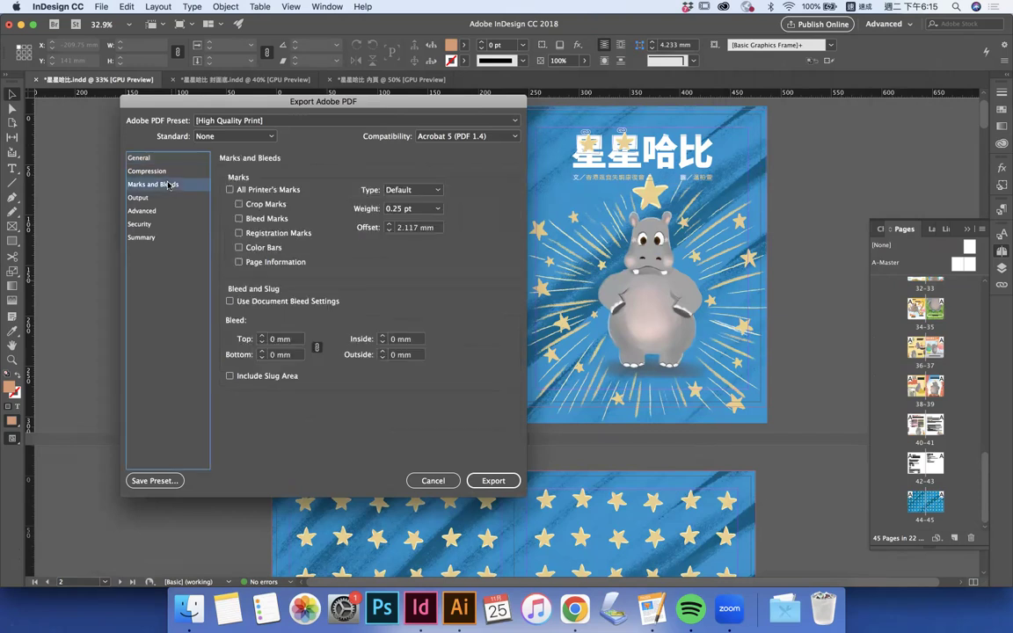
{"action": "left_click", "coordinate": [266, 218]}
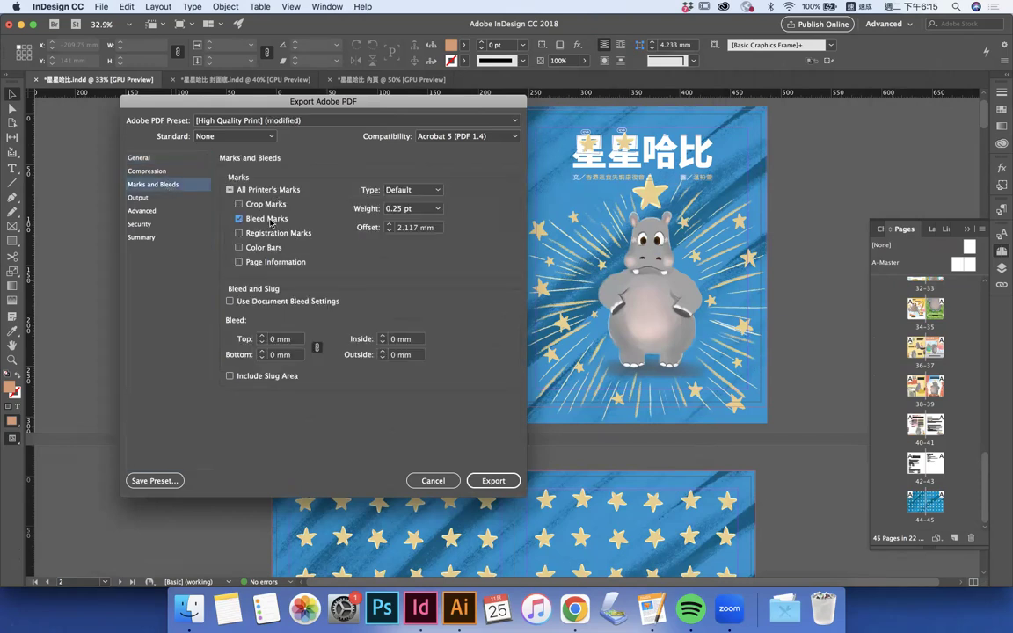
{"action": "left_click", "coordinate": [239, 204]}
{"action": "left_click", "coordinate": [266, 301]}
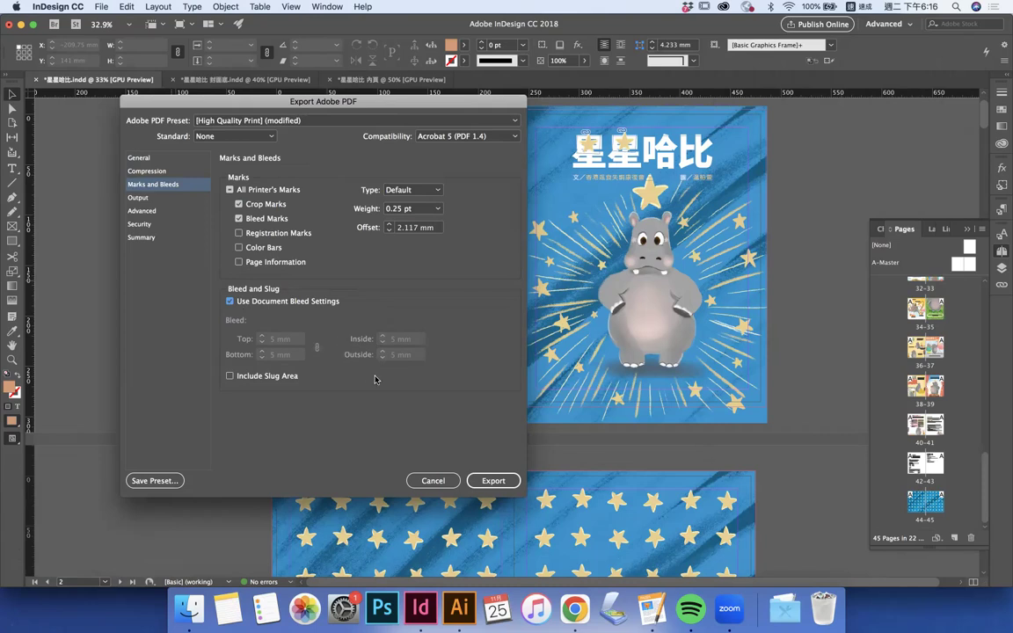
{"action": "left_click", "coordinate": [479, 485]}
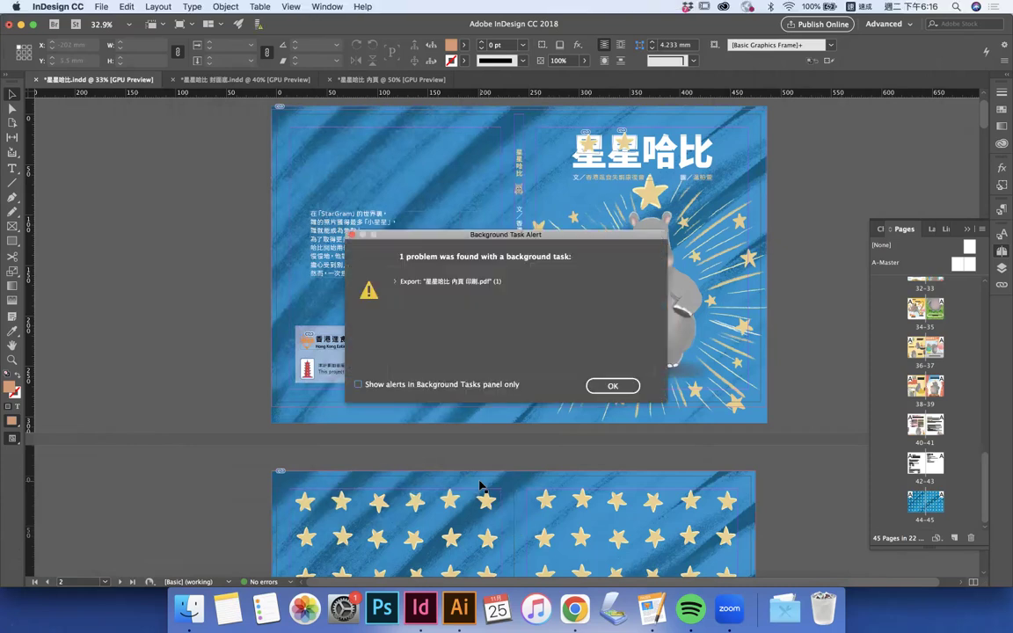
{"action": "left_click", "coordinate": [612, 386]}
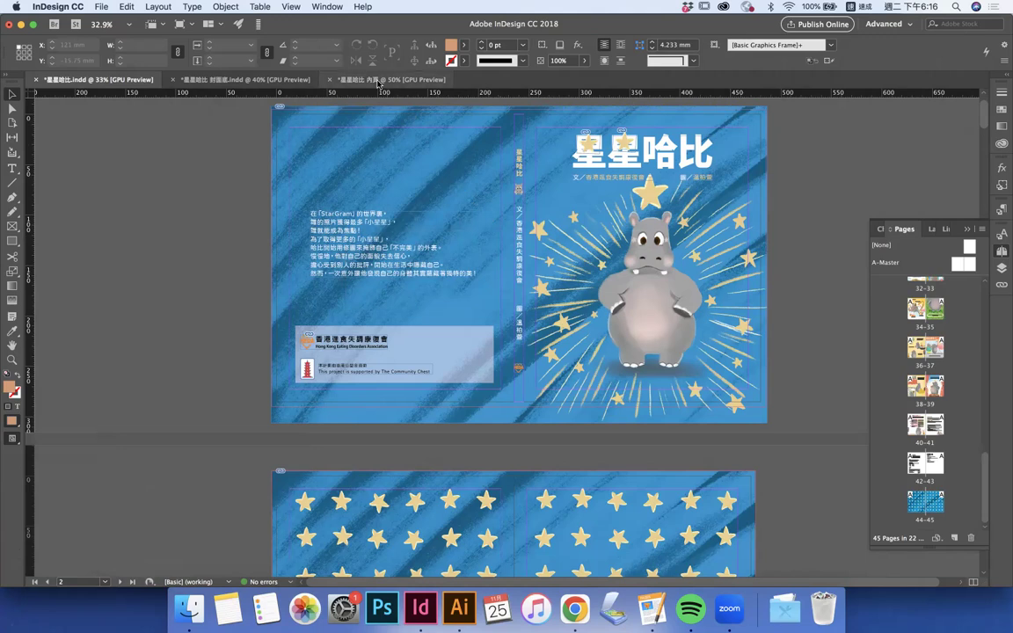
Switch to the 星星哈比 封面底 document and start its Adobe PDF (Print) export under the name 星星哈比 封面底 印刷
{"action": "left_click", "coordinate": [379, 80]}
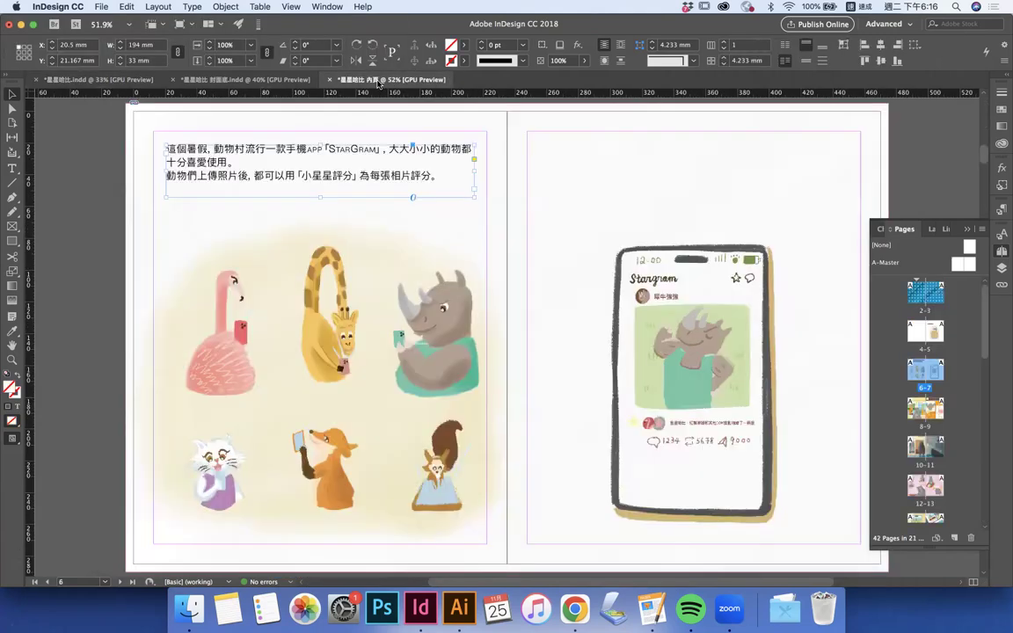
{"action": "left_click", "coordinate": [239, 80]}
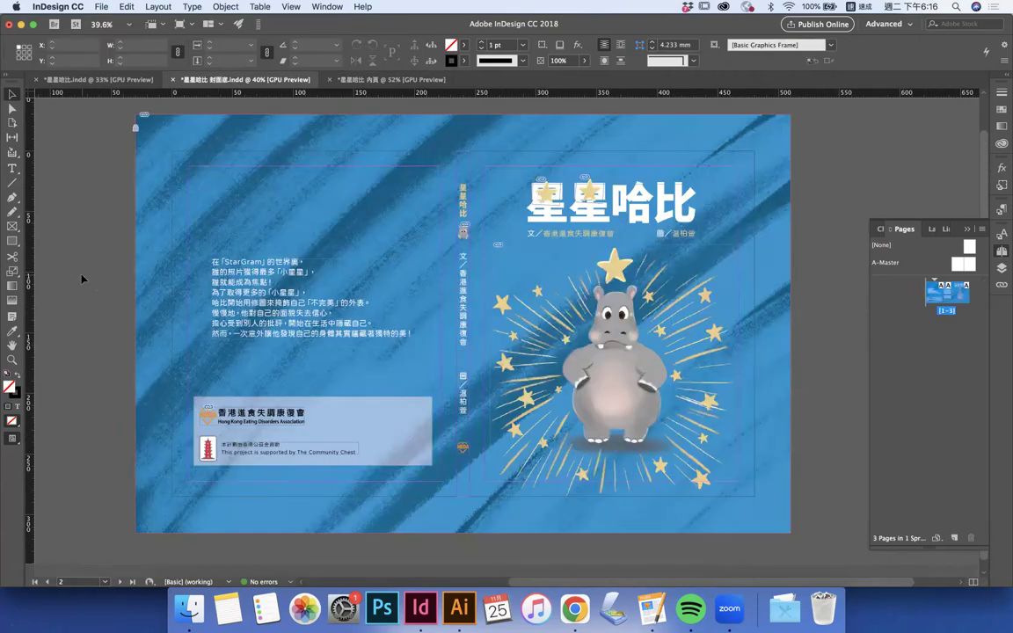
{"action": "key", "text": "super+e"}
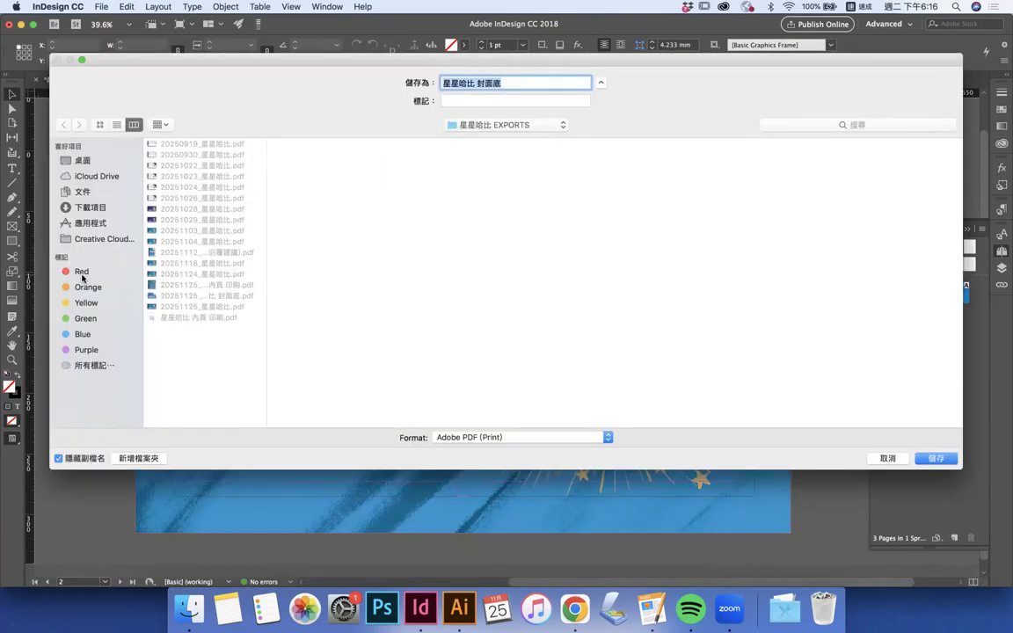
{"action": "left_click", "coordinate": [518, 84]}
{"action": "type", "text": "hl"}
{"action": "type", "text": "印刷"}
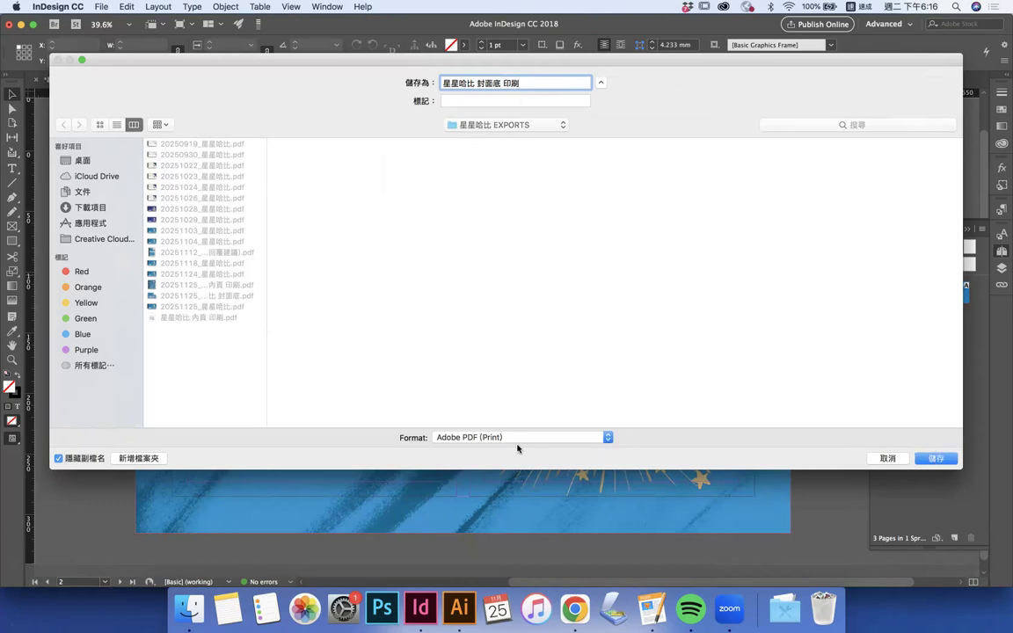
{"action": "left_click", "coordinate": [935, 459]}
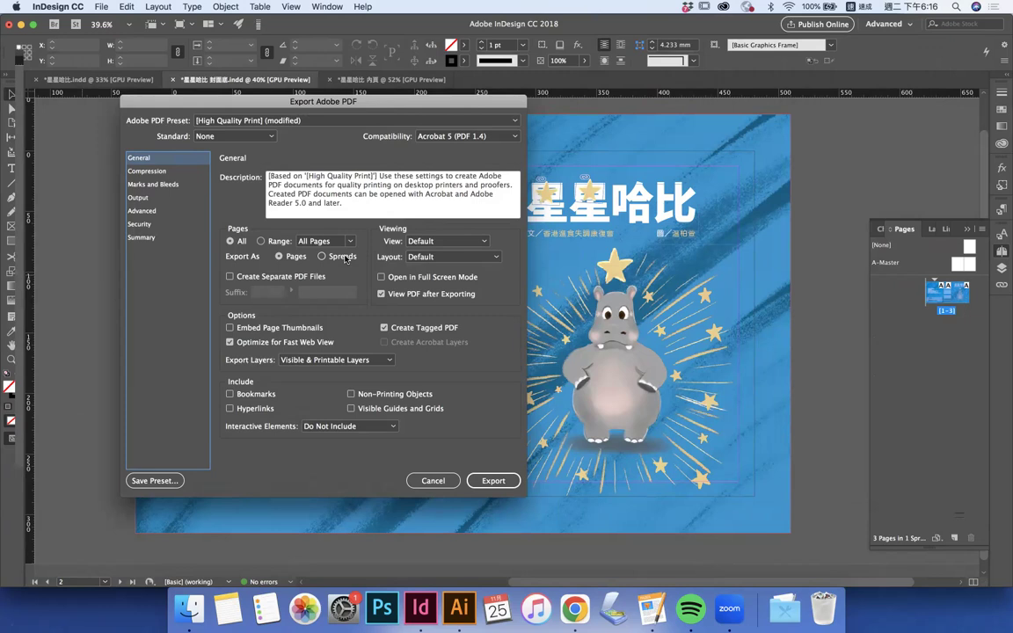
Set the cover to export as spreads, check its marks and document bleed settings, and export the PDF
{"action": "left_click", "coordinate": [345, 257]}
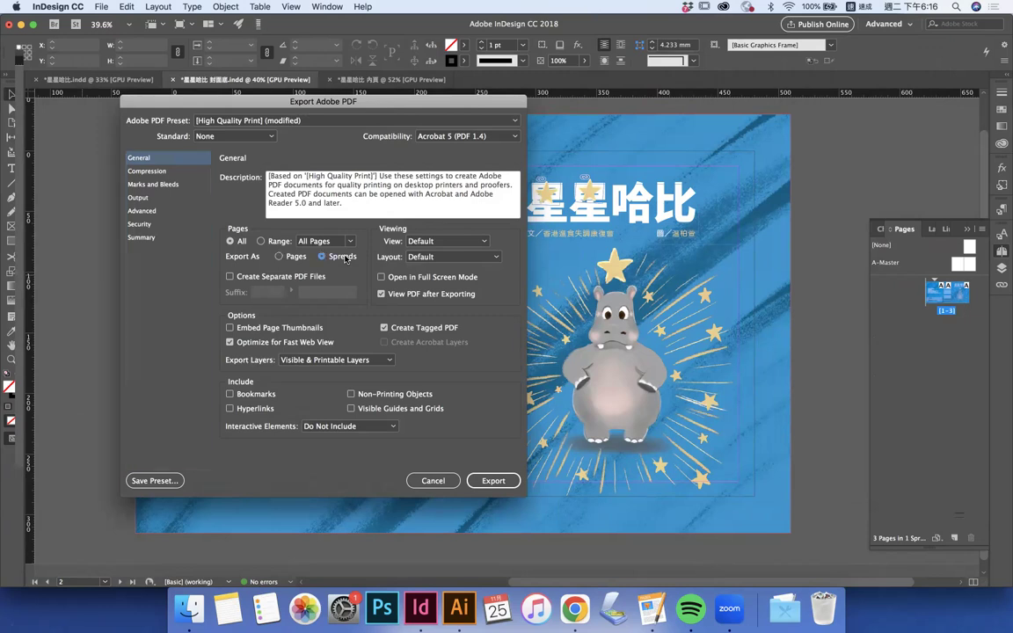
{"action": "key", "text": "Return"}
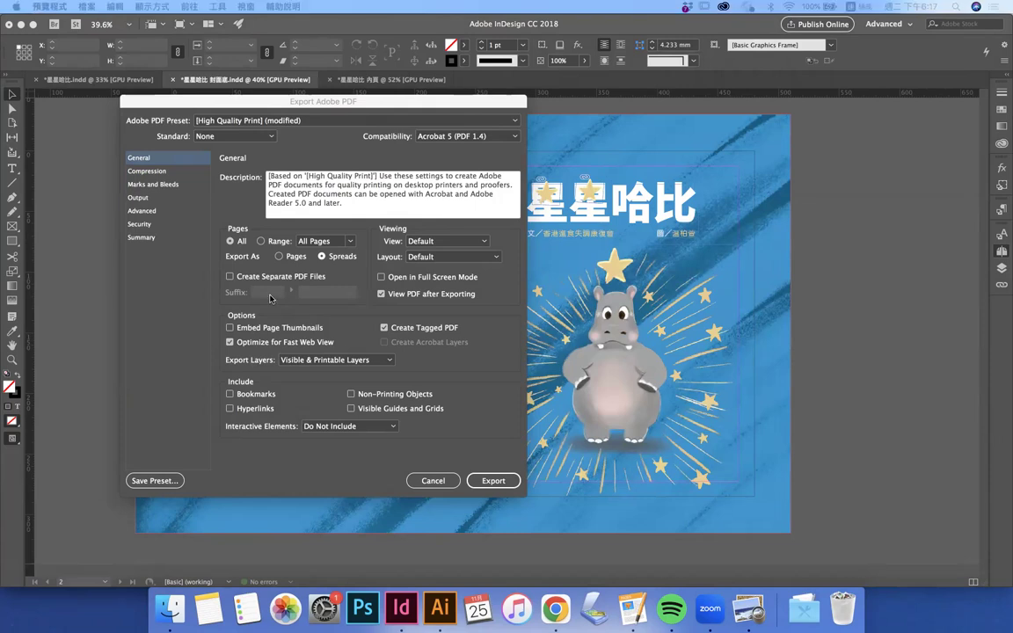
{"action": "left_click", "coordinate": [324, 155]}
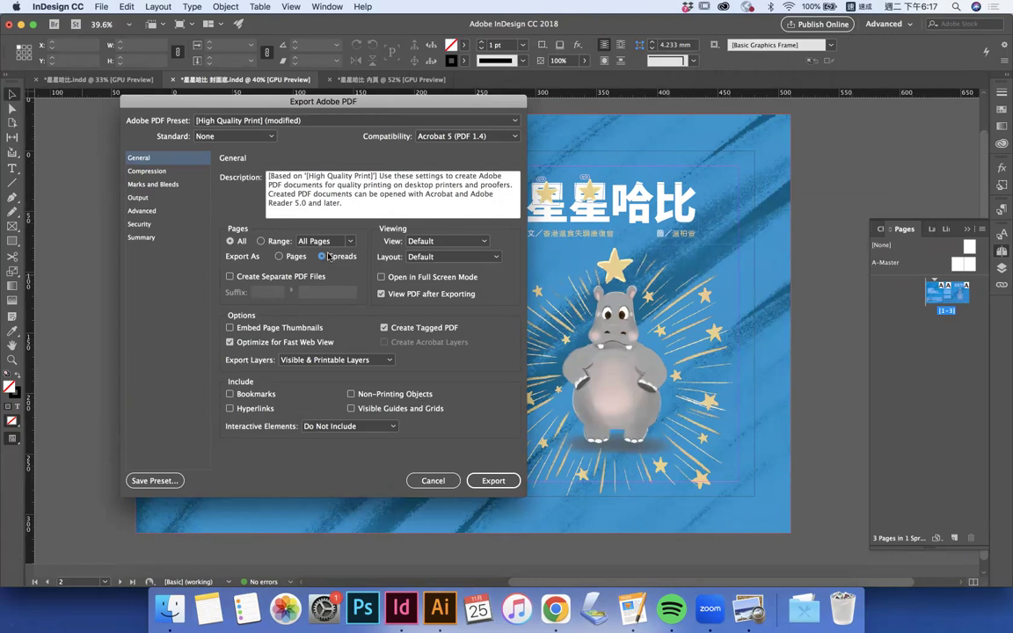
{"action": "left_click", "coordinate": [190, 186]}
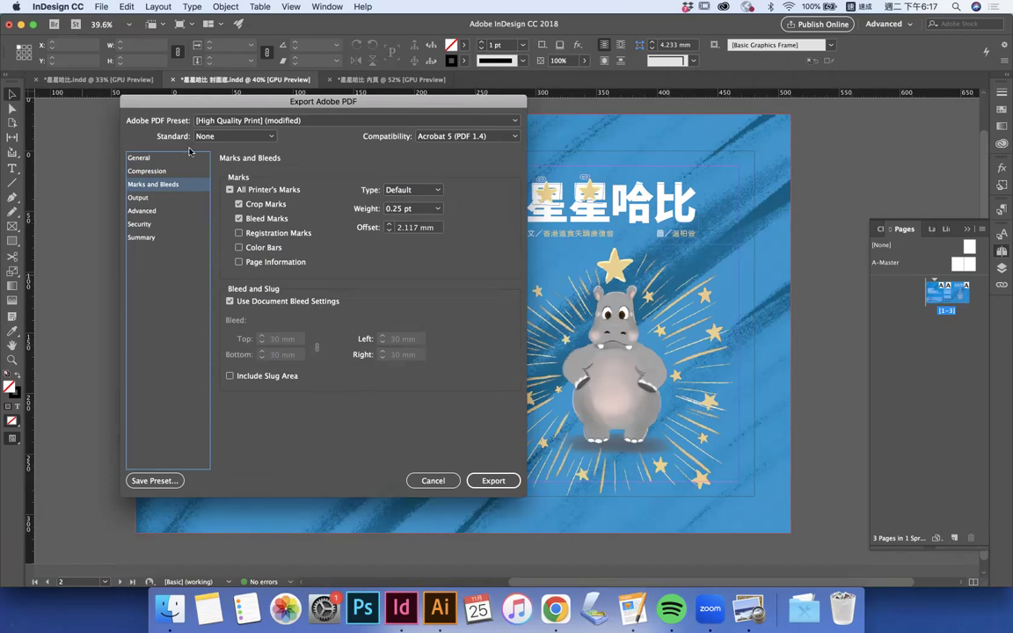
{"action": "left_click", "coordinate": [248, 121]}
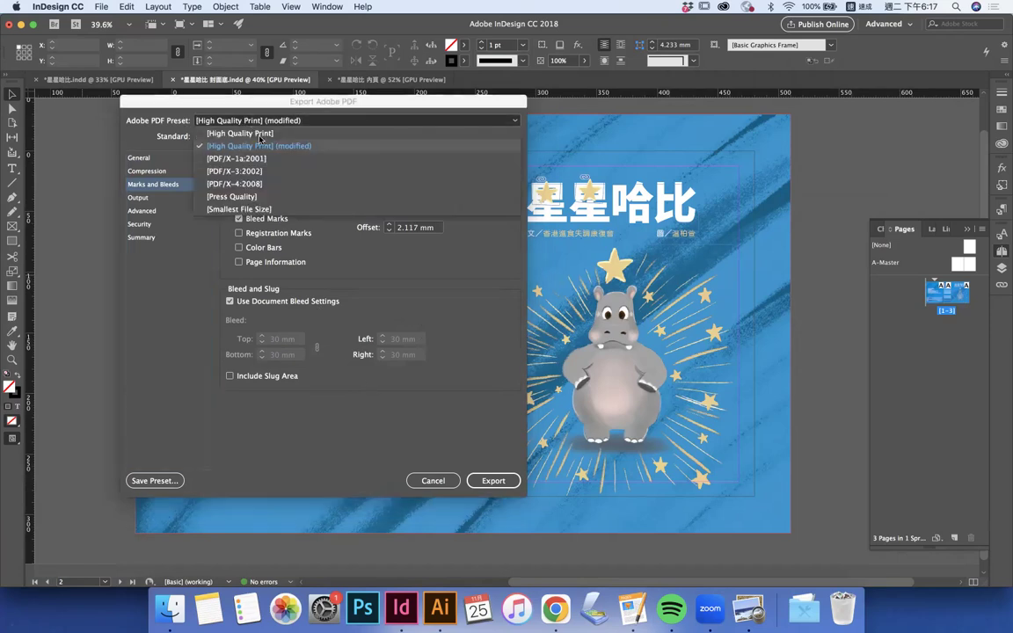
{"action": "left_click", "coordinate": [237, 115]}
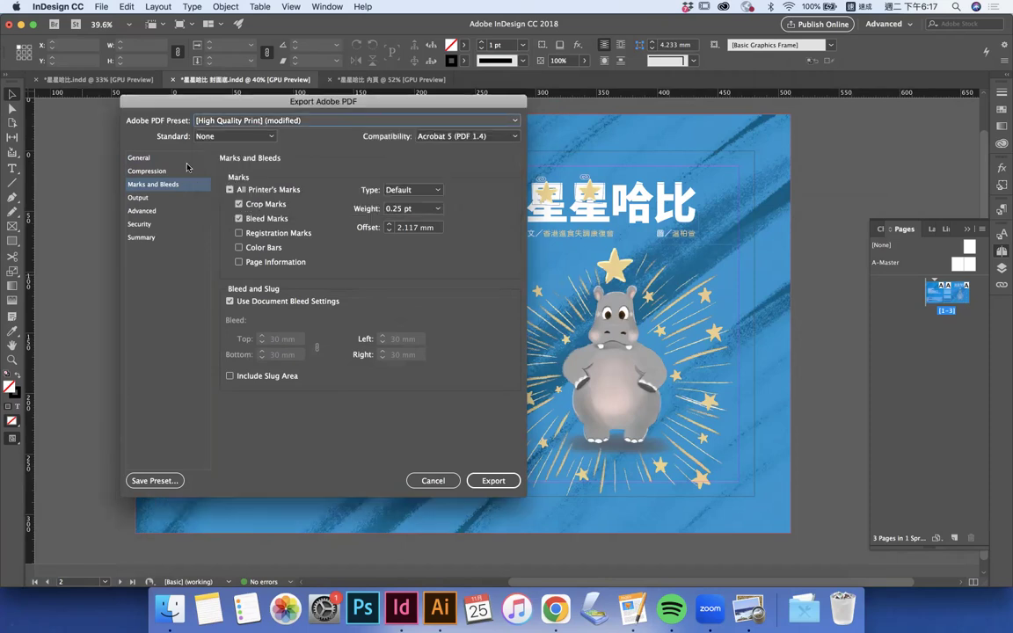
{"action": "left_click", "coordinate": [188, 159]}
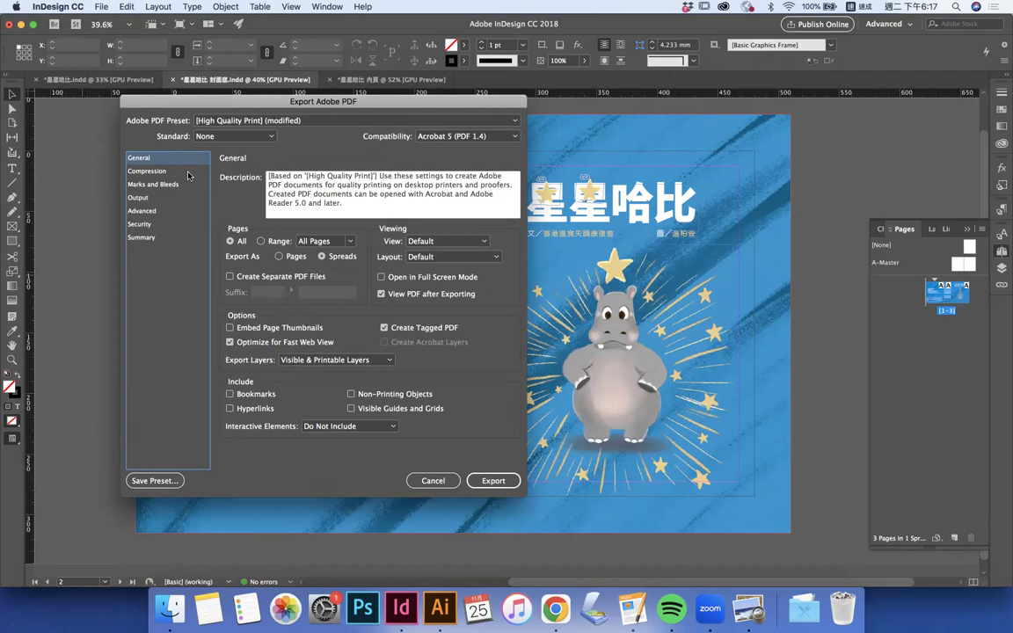
{"action": "left_click", "coordinate": [495, 481]}
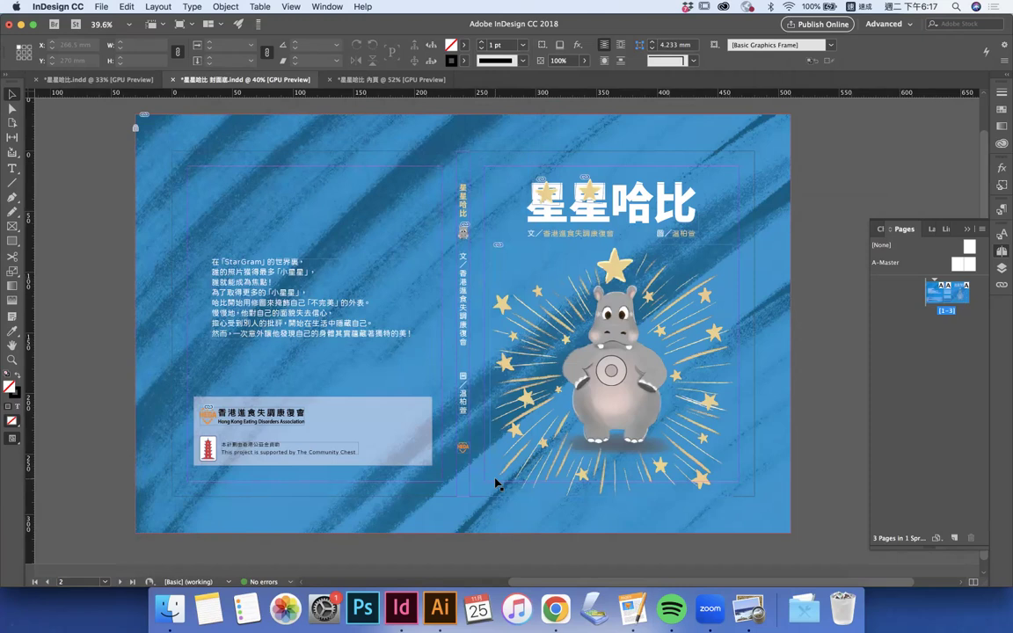
Examine the crop and bleed marks around the corners and outer edges of the exported cover PDF
{"action": "left_click", "coordinate": [607, 384]}
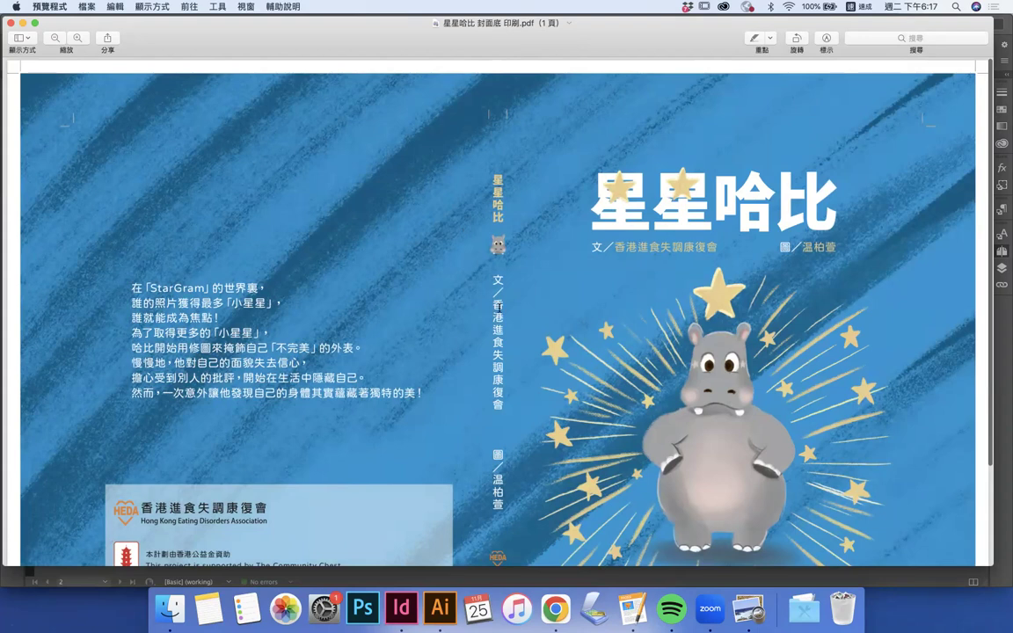
{"action": "scroll", "coordinate": [345, 292], "scroll_direction": "down", "scroll_amount": 5}
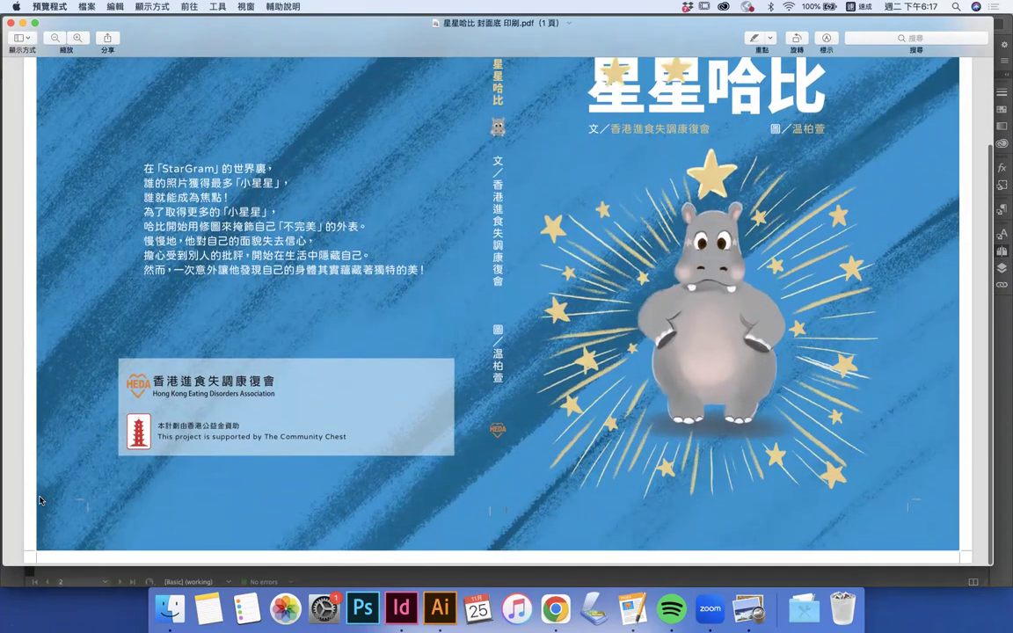
{"action": "scroll", "coordinate": [138, 209], "scroll_direction": "up", "scroll_amount": 3}
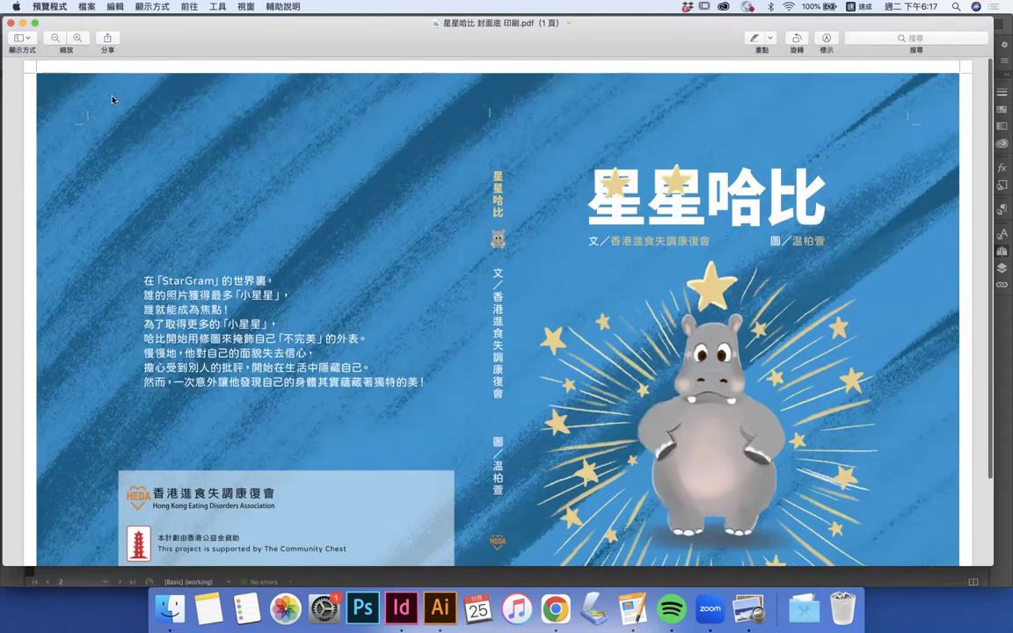
{"action": "scroll", "coordinate": [113, 98], "scroll_direction": "up", "scroll_amount": 5}
{"action": "scroll", "coordinate": [134, 72], "scroll_direction": "down", "scroll_amount": 3}
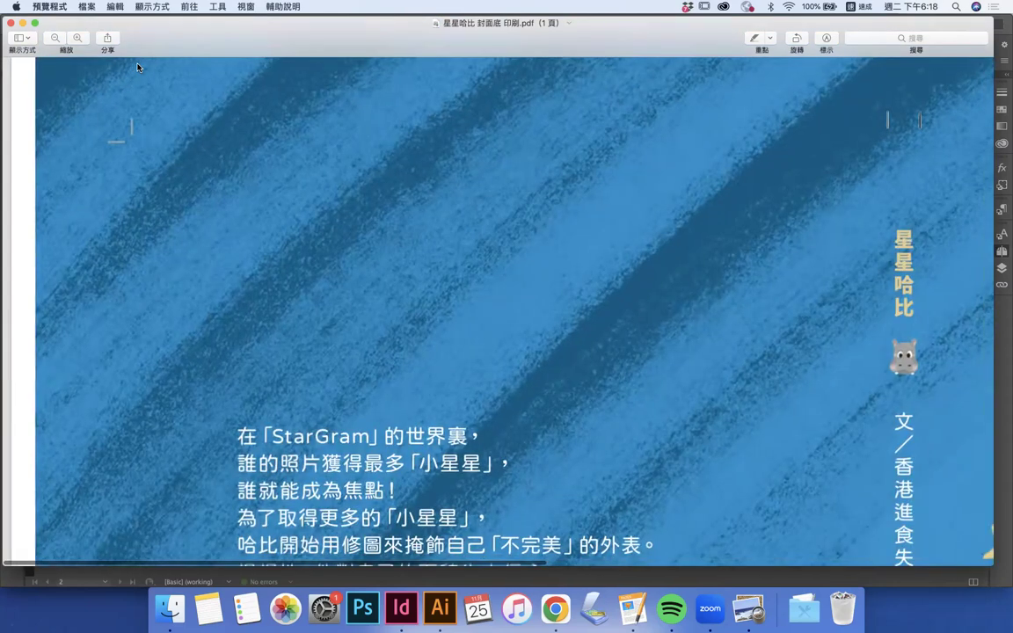
{"action": "scroll", "coordinate": [137, 68], "scroll_direction": "down", "scroll_amount": 3}
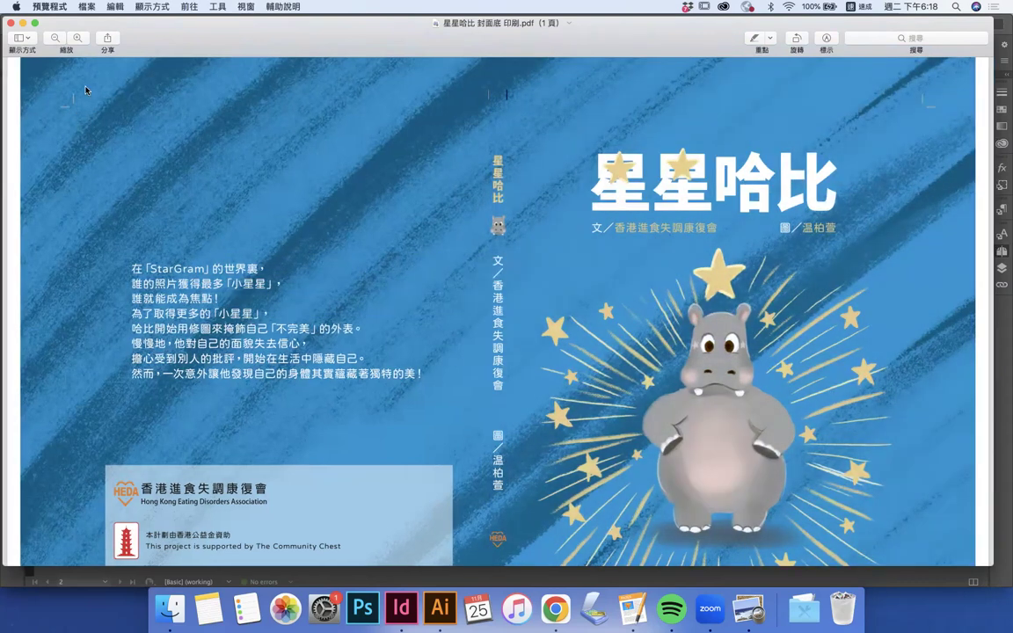
{"action": "scroll", "coordinate": [72, 193], "scroll_direction": "down", "scroll_amount": 3}
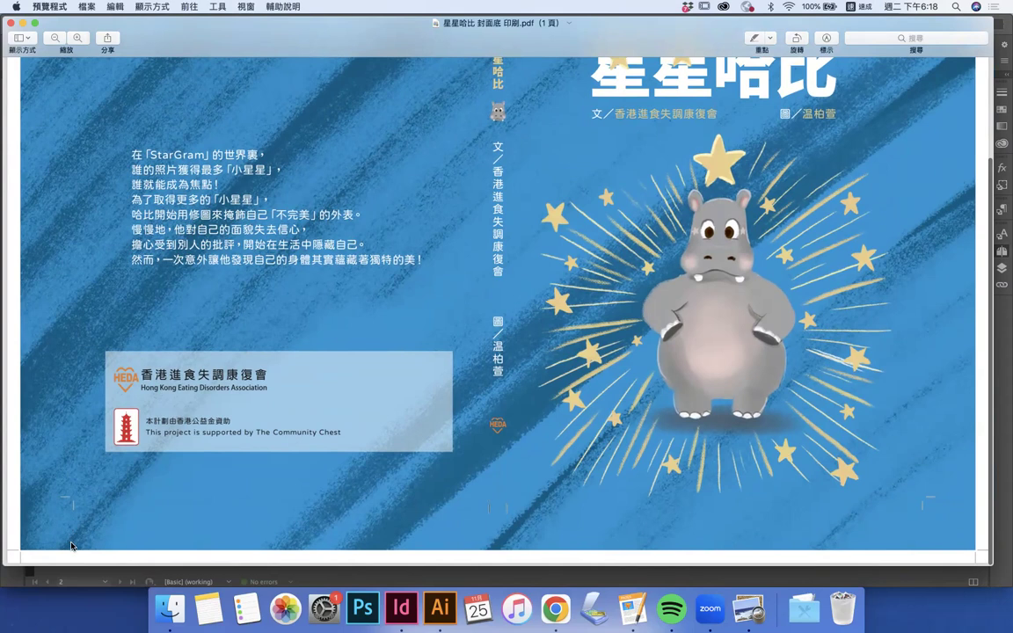
{"action": "scroll", "coordinate": [72, 528], "scroll_direction": "up", "scroll_amount": 3}
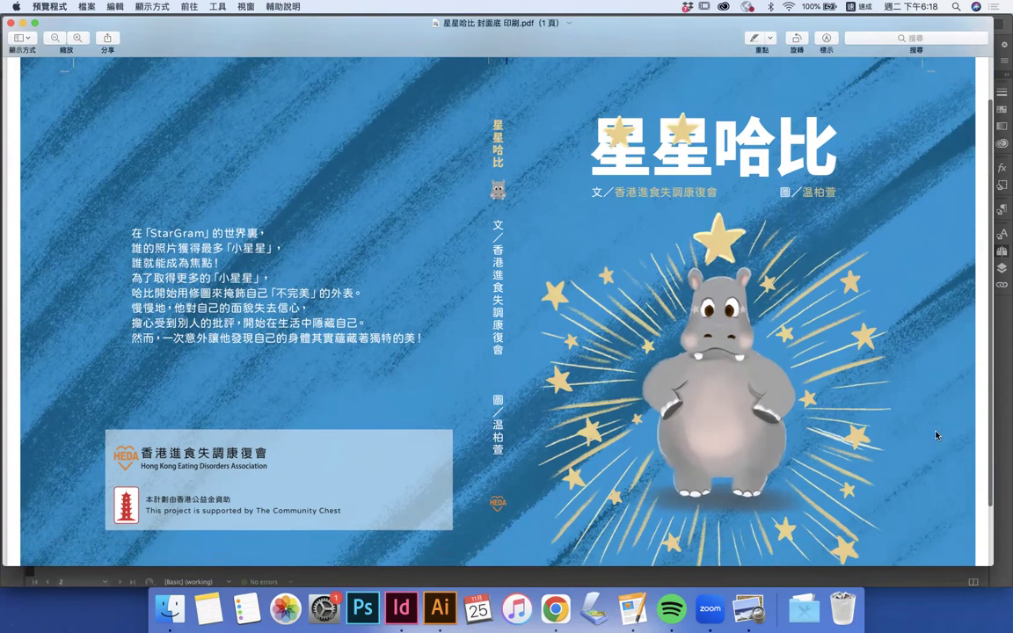
{"action": "scroll", "coordinate": [927, 482], "scroll_direction": "down", "scroll_amount": 3}
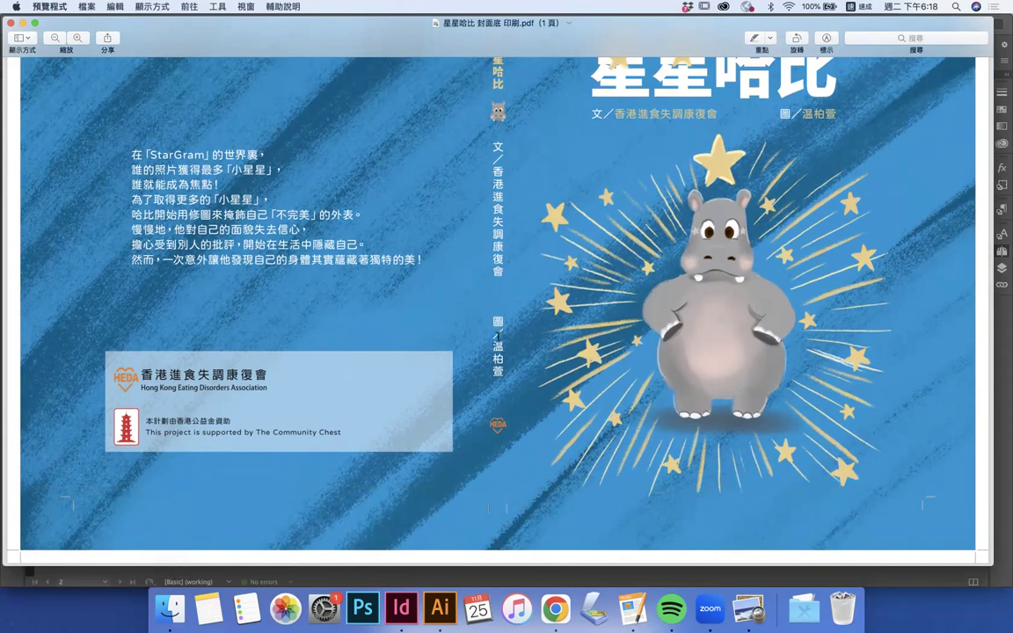
Inspect the spine marks above and below the spine in the exported cover PDF
{"action": "scroll", "coordinate": [497, 336], "scroll_direction": "up", "scroll_amount": 5}
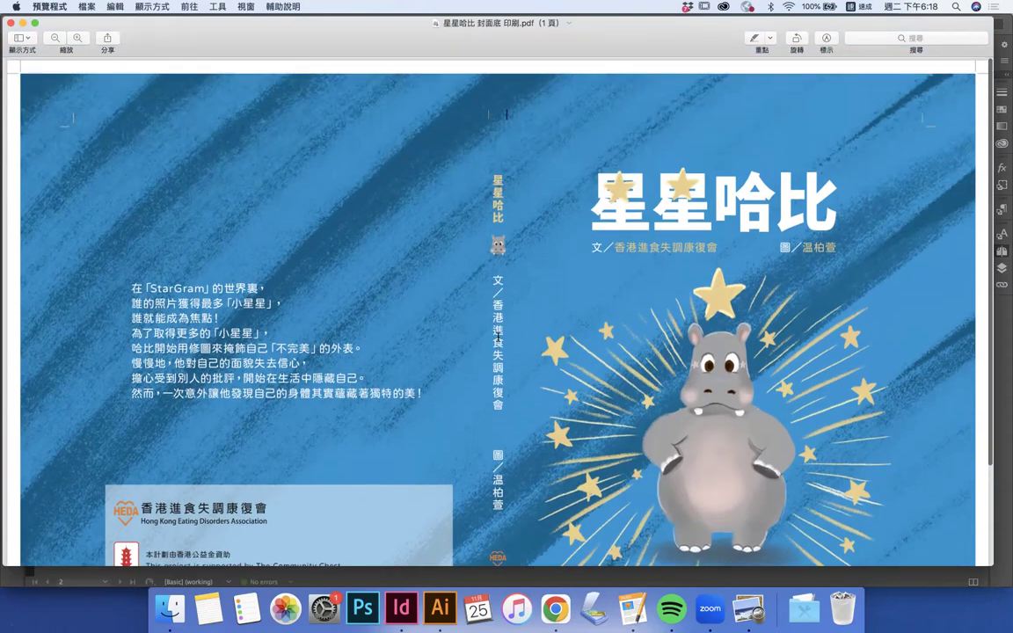
{"action": "scroll", "coordinate": [498, 336], "scroll_direction": "down", "scroll_amount": 1}
{"action": "scroll", "coordinate": [492, 115], "scroll_direction": "up", "scroll_amount": 5}
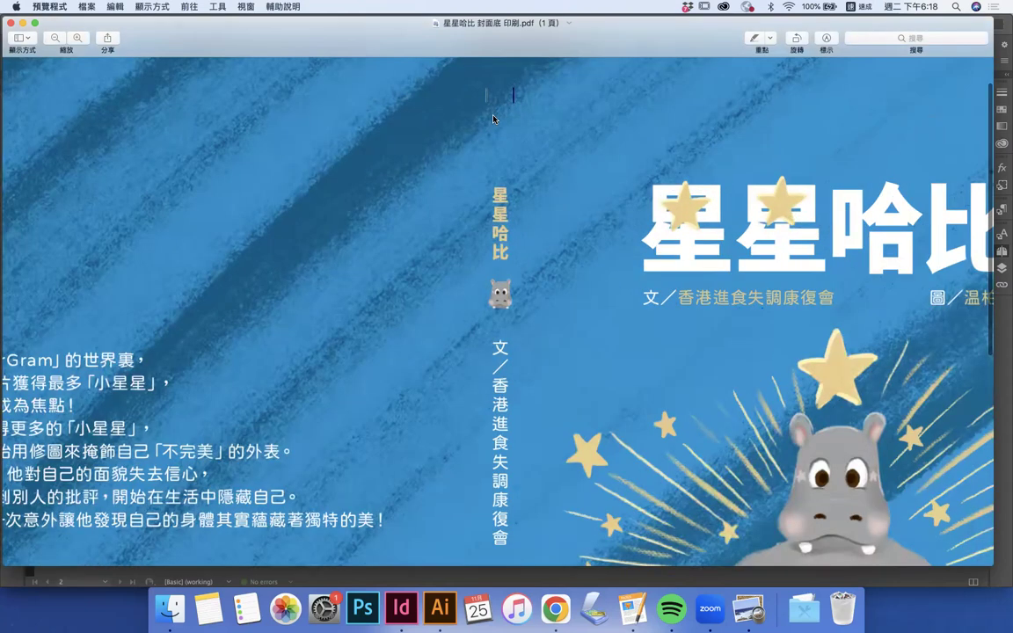
{"action": "scroll", "coordinate": [494, 119], "scroll_direction": "up", "scroll_amount": 8}
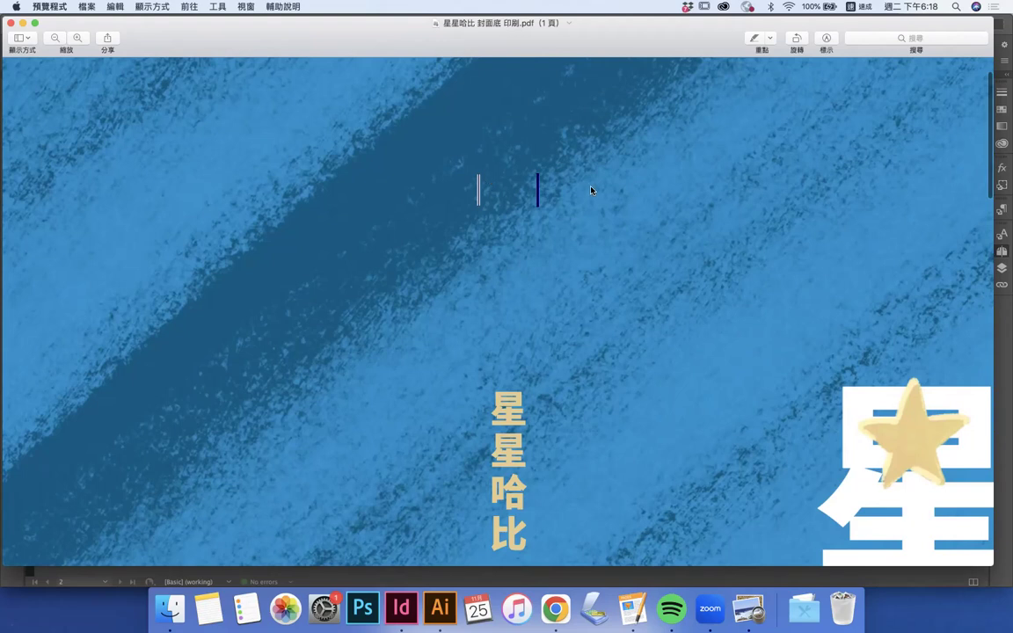
{"action": "scroll", "coordinate": [592, 190], "scroll_direction": "down", "scroll_amount": 7}
{"action": "scroll", "coordinate": [592, 190], "scroll_direction": "down", "scroll_amount": 10}
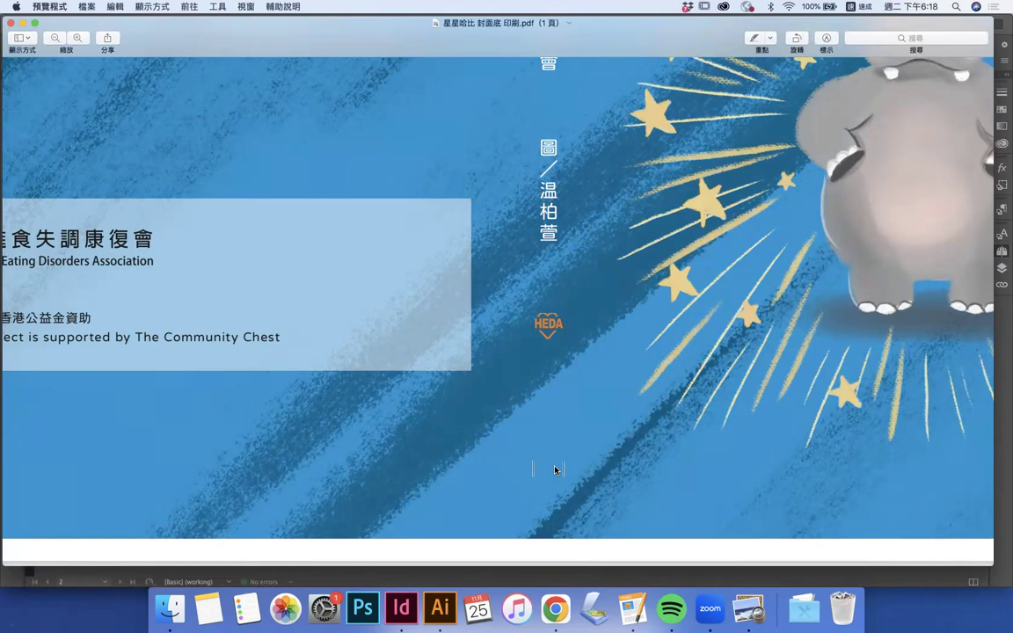
{"action": "scroll", "coordinate": [555, 470], "scroll_direction": "down", "scroll_amount": 3}
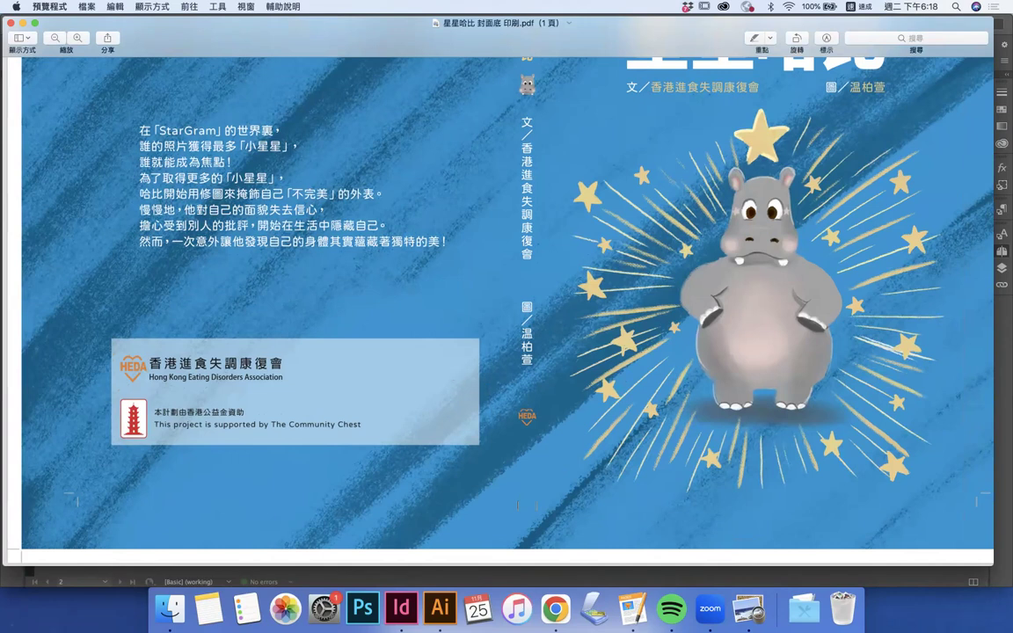
Bring up the 星星哈比 內頁 印刷 PDF and check the crop and bleed marks on its first pages
{"action": "left_click_drag", "start_coordinate": [527, 0], "coordinate": [355, 8]}
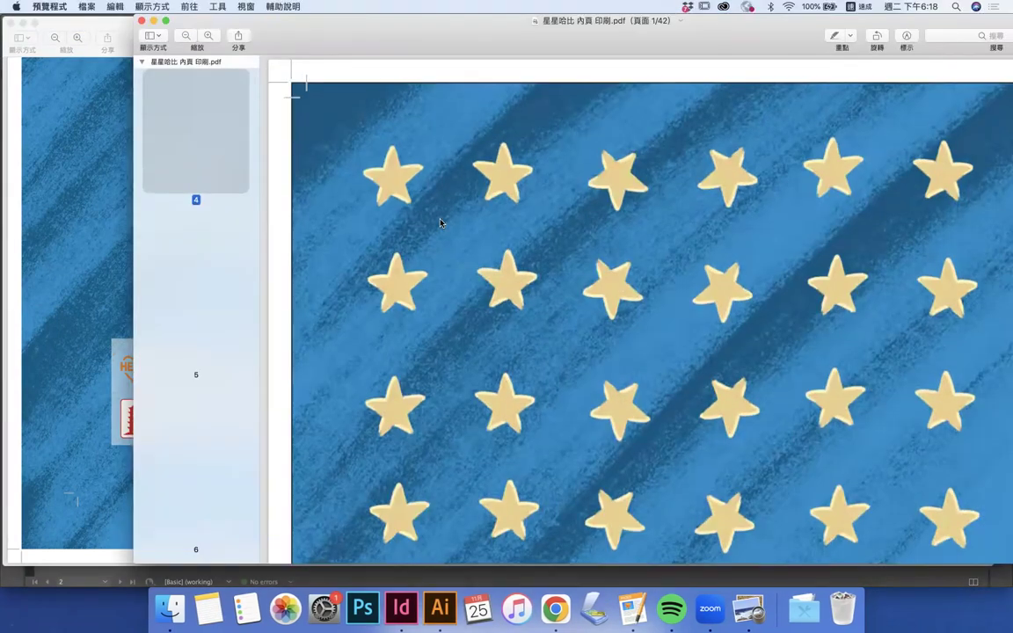
{"action": "key", "text": "super+minus"}
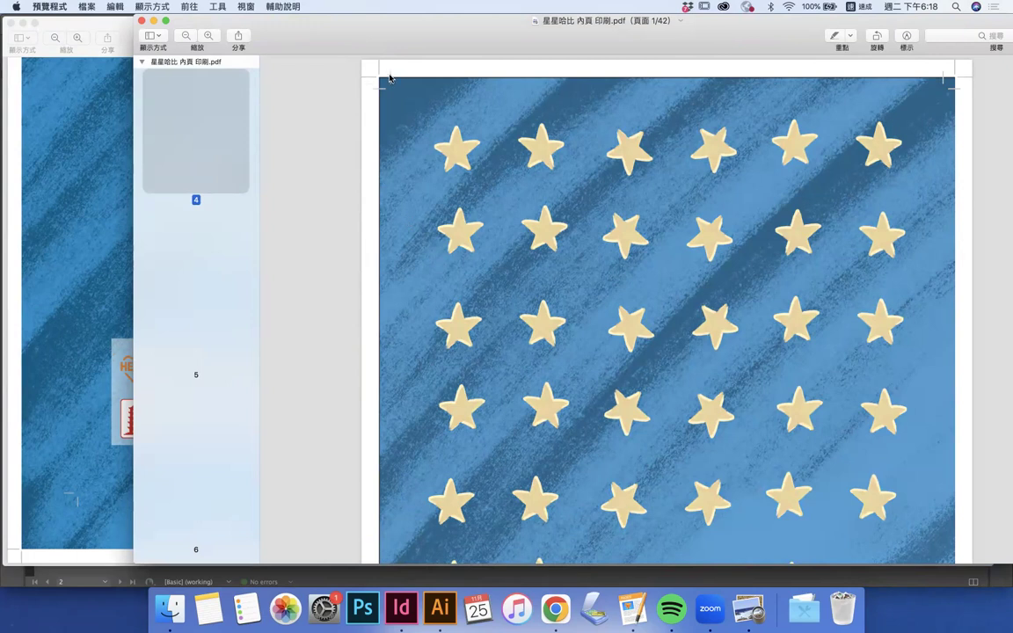
{"action": "scroll", "coordinate": [457, 163], "scroll_direction": "down", "scroll_amount": 10}
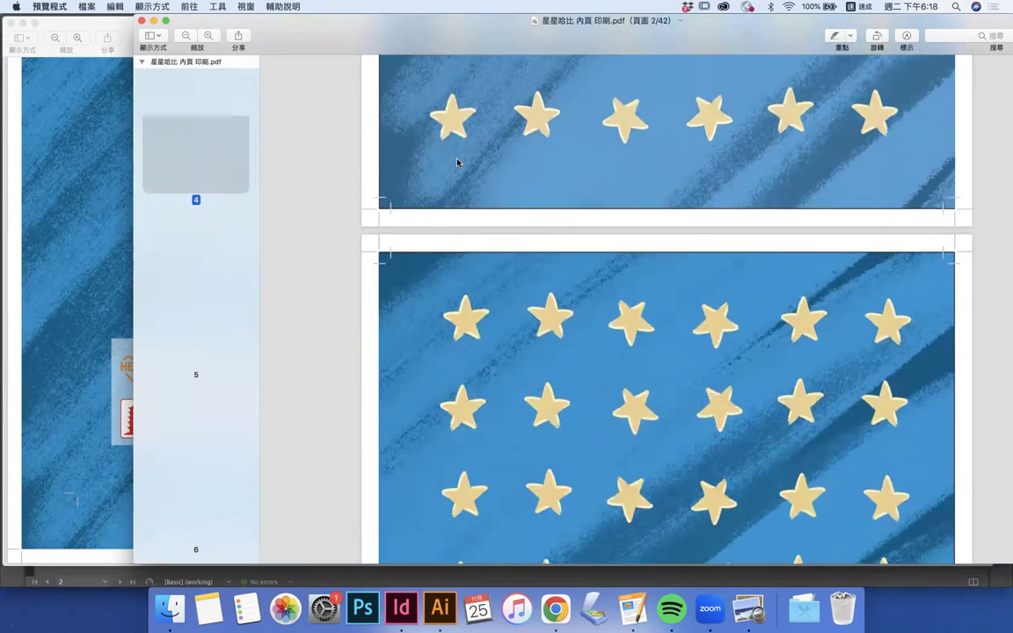
{"action": "scroll", "coordinate": [439, 202], "scroll_direction": "down", "scroll_amount": 3}
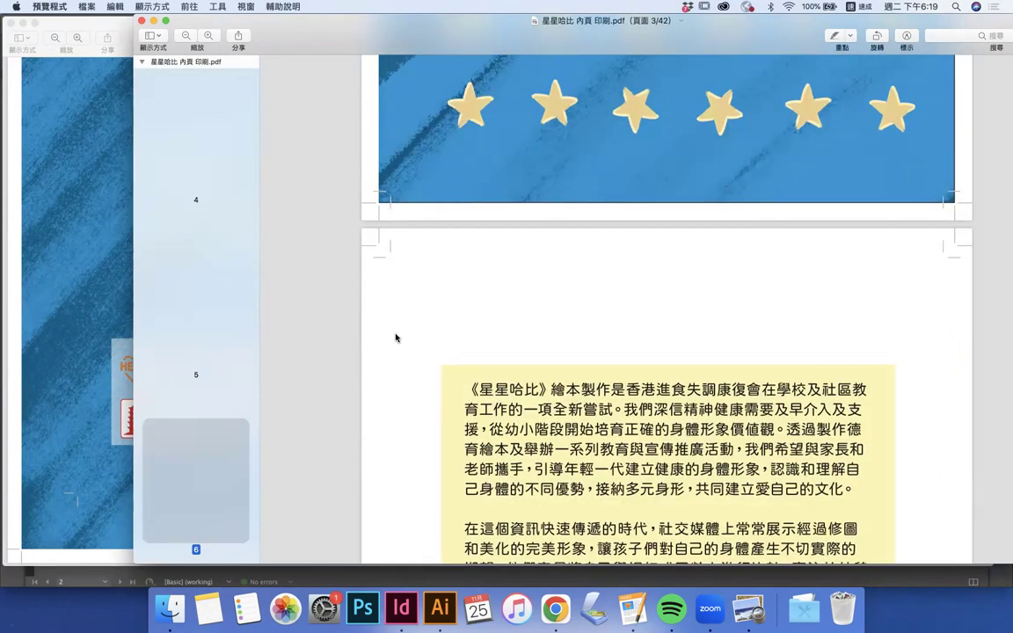
{"action": "scroll", "coordinate": [398, 337], "scroll_direction": "down", "scroll_amount": 8}
{"action": "scroll", "coordinate": [396, 337], "scroll_direction": "down", "scroll_amount": 10}
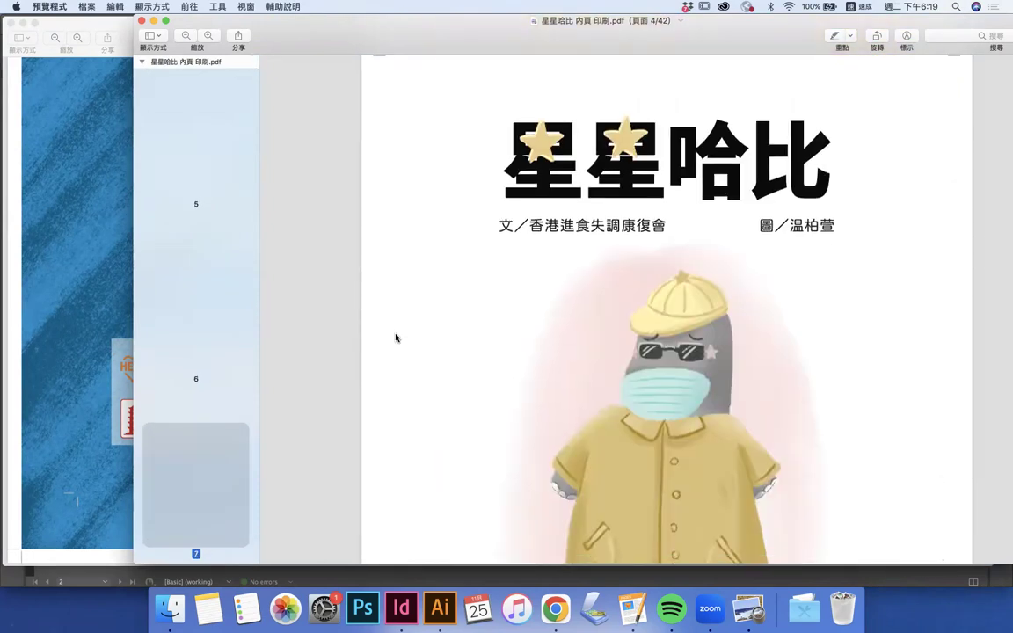
{"action": "scroll", "coordinate": [396, 337], "scroll_direction": "down", "scroll_amount": 10}
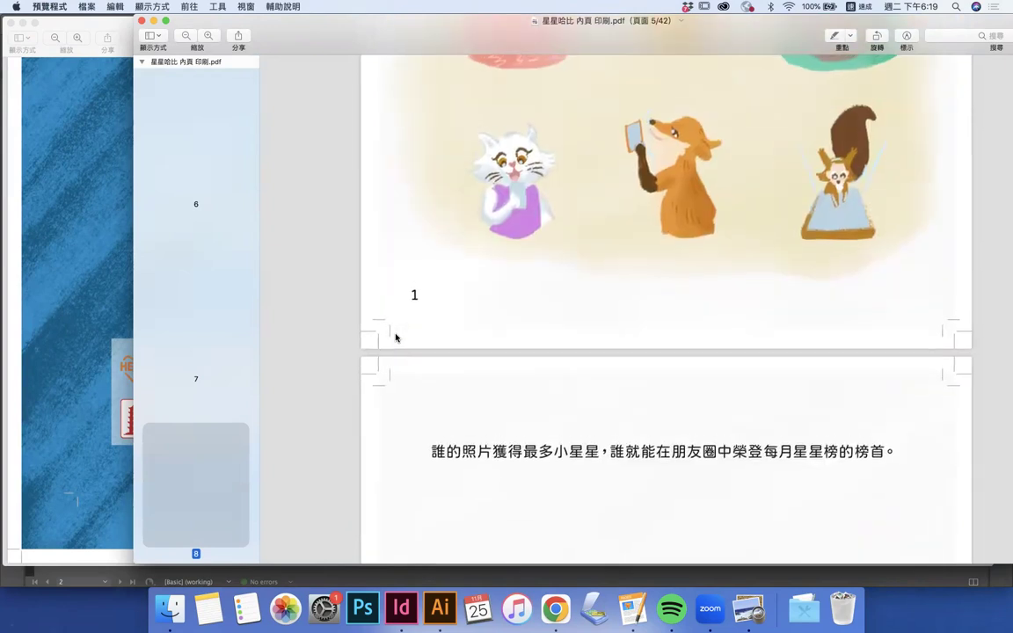
Close the inner pages and cover PDFs, quit the PDF viewer and return to InDesign
{"action": "left_click", "coordinate": [142, 20]}
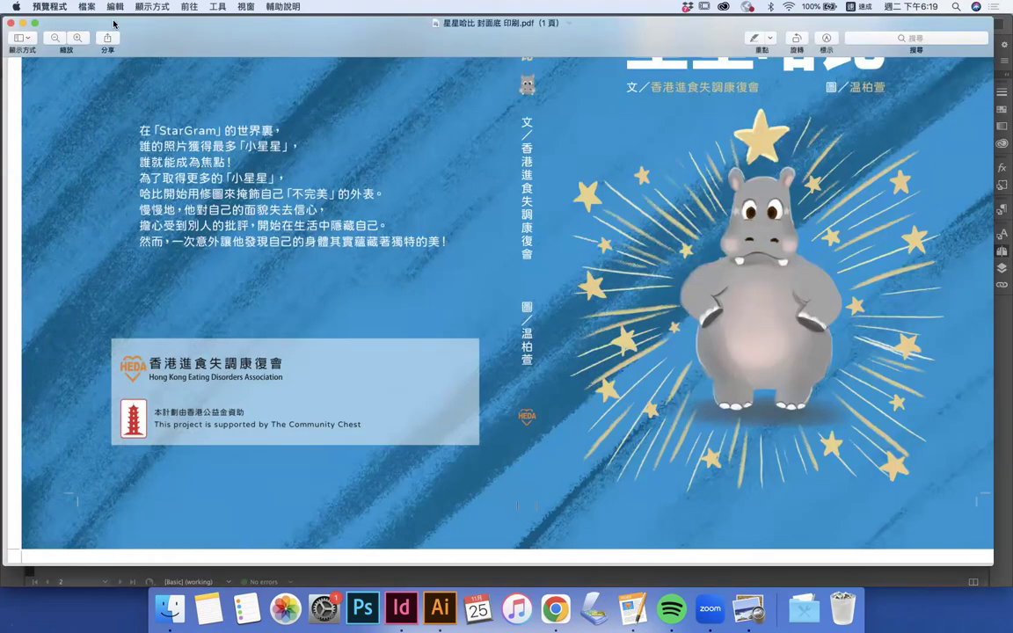
{"action": "left_click", "coordinate": [10, 24]}
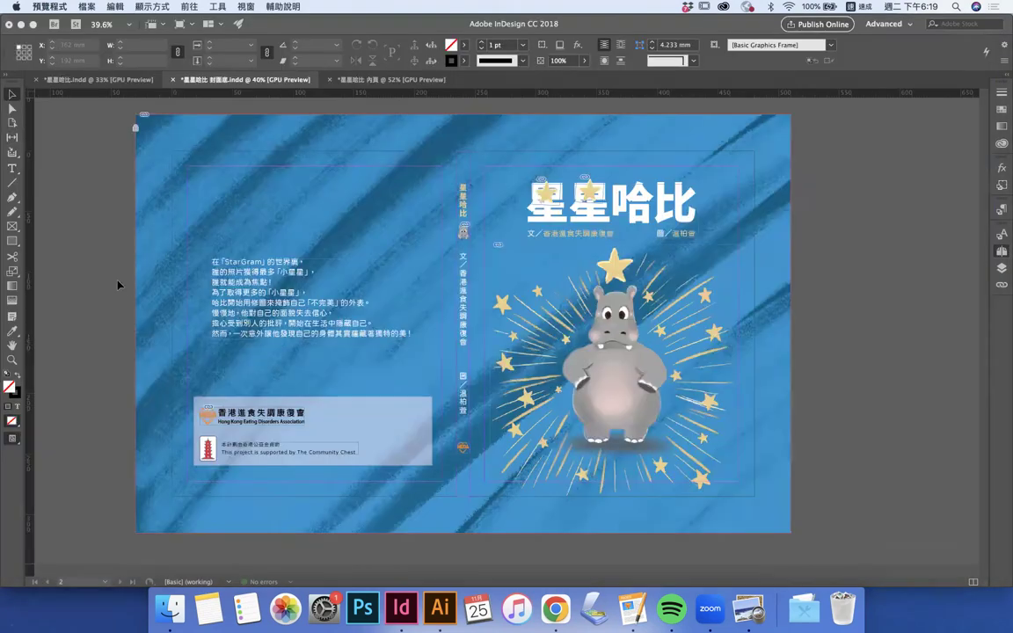
{"action": "key", "text": "super+q"}
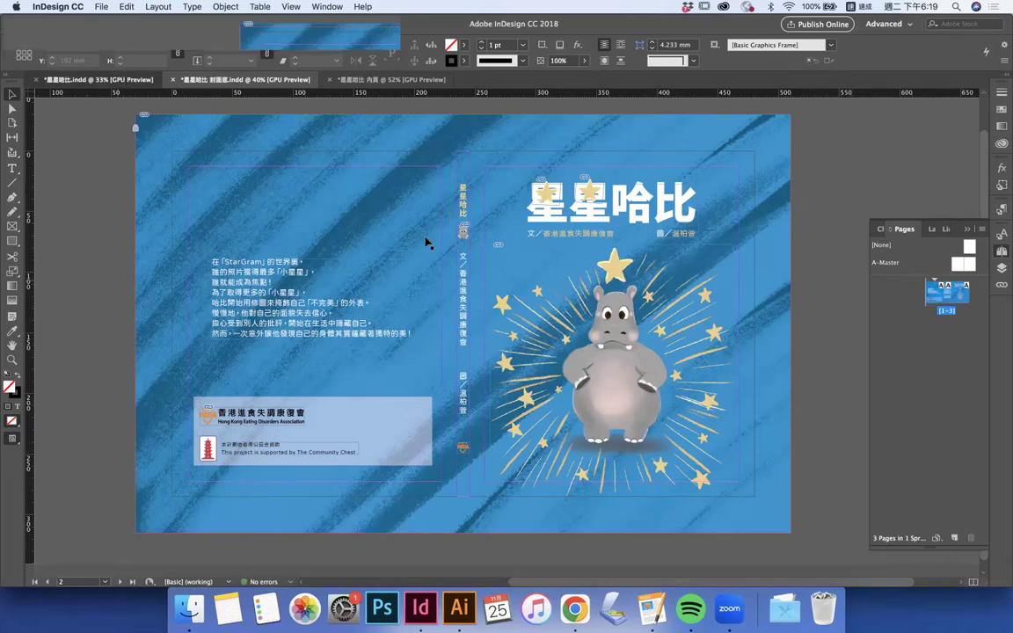
Switch to the whole-book 星星哈比 document and start an export with the file name 星星哈比 全書 預覽
{"action": "scroll", "coordinate": [180, 253], "scroll_direction": "up", "scroll_amount": 2}
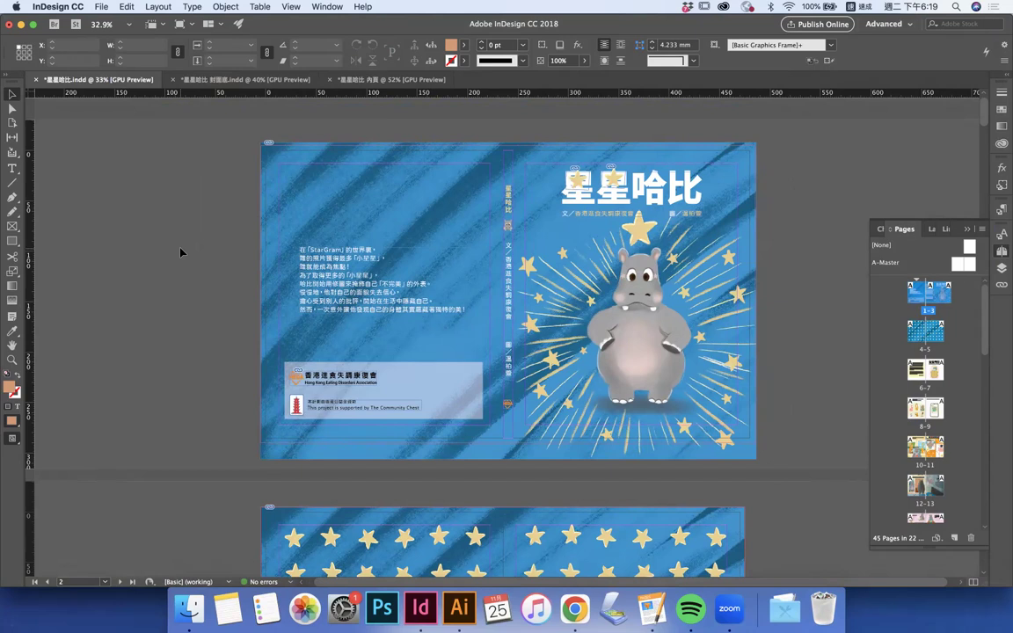
{"action": "key", "text": "super+e"}
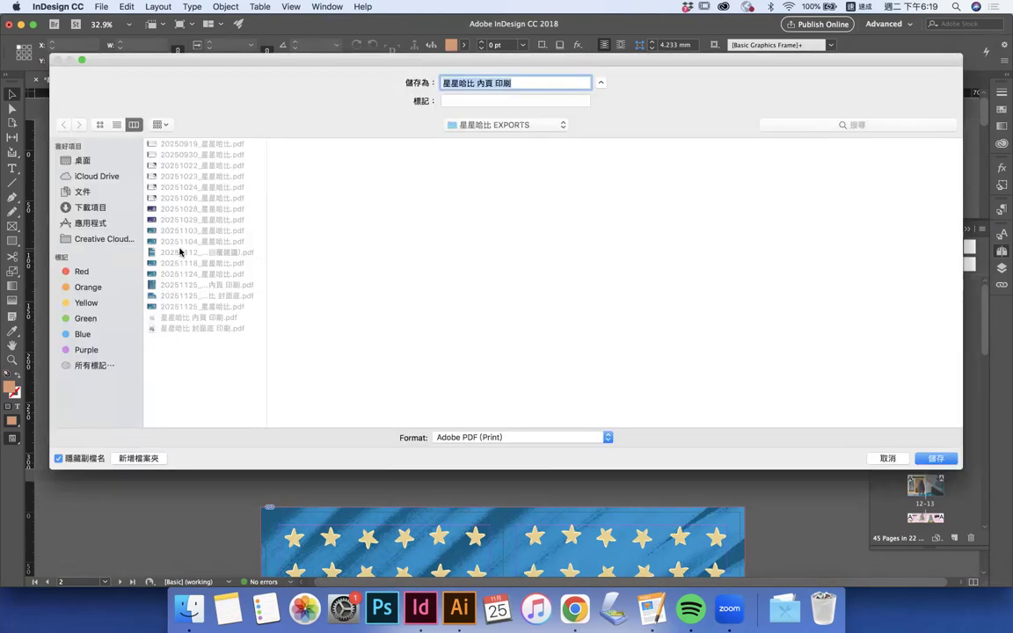
{"action": "left_click", "coordinate": [513, 82]}
{"action": "key", "text": "BackSpace"}
{"action": "key", "text": "BackSpace"}
{"action": "key", "text": "BackSpace"}
{"action": "key", "text": "BackSpace"}
{"action": "key", "text": "BackSpace"}
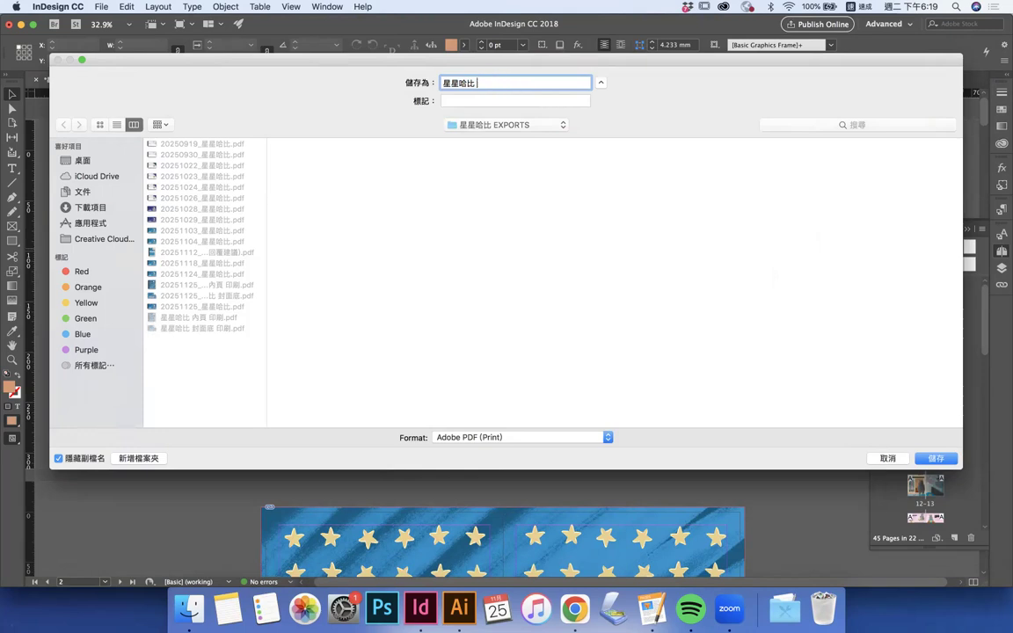
{"action": "type", "text": "全書"}
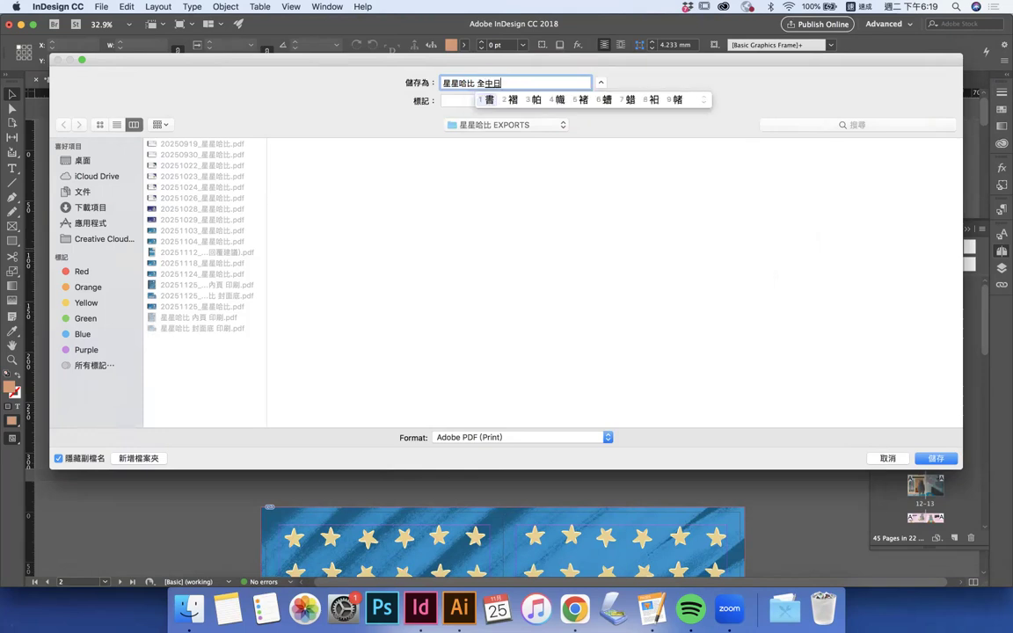
{"action": "type", "text": " 預ㄕ"}
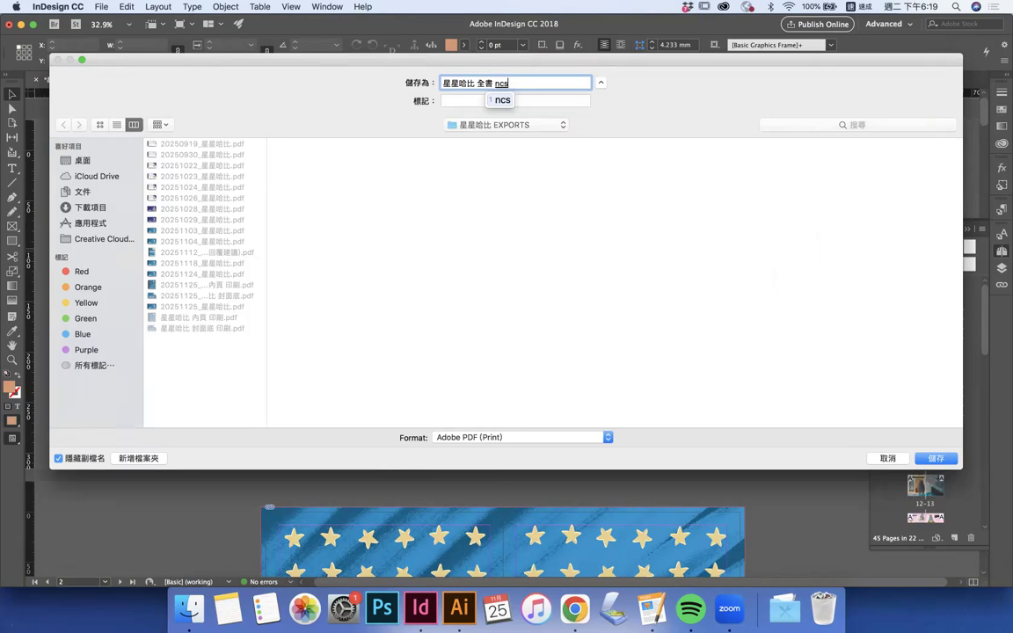
{"action": "type", "text": "覽"}
{"action": "key", "text": "Return"}
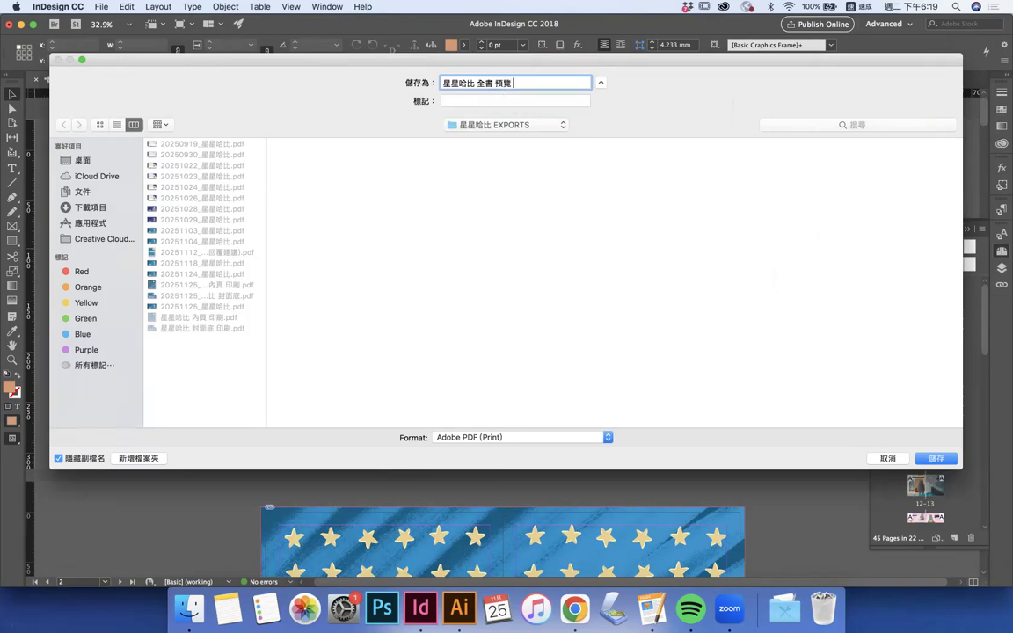
Set the export format to Adobe PDF (Interactive) and save to reach the interactive PDF settings
{"action": "left_click", "coordinate": [519, 437]}
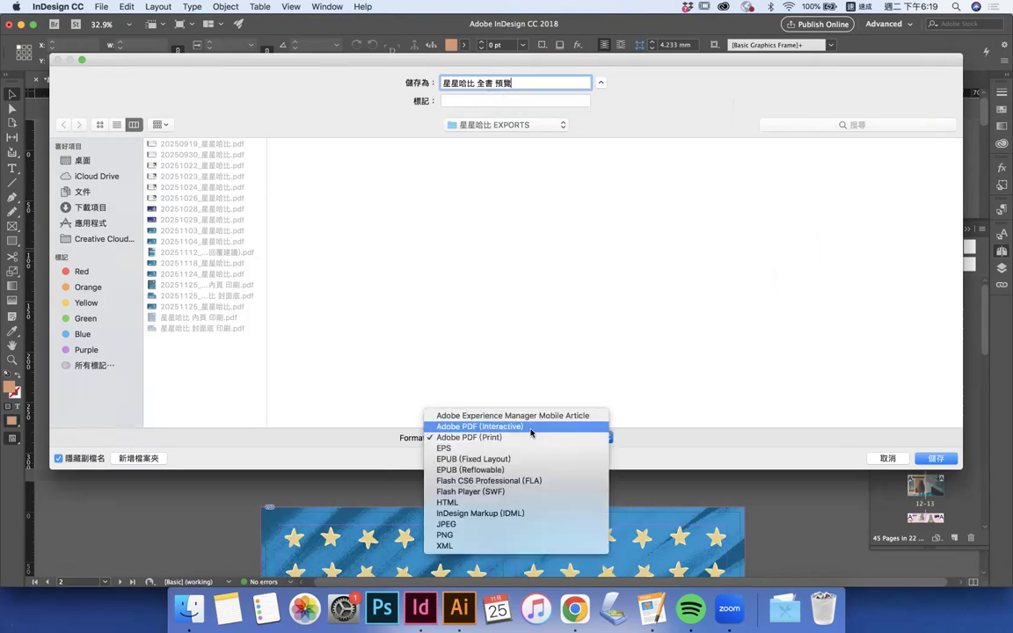
{"action": "left_click", "coordinate": [530, 426]}
{"action": "left_click", "coordinate": [934, 459]}
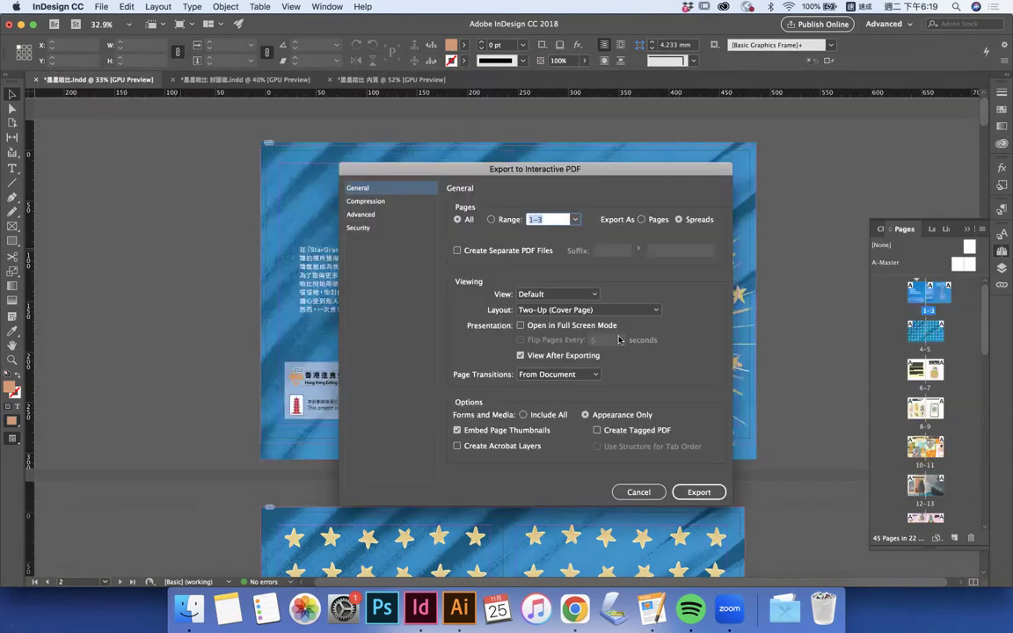